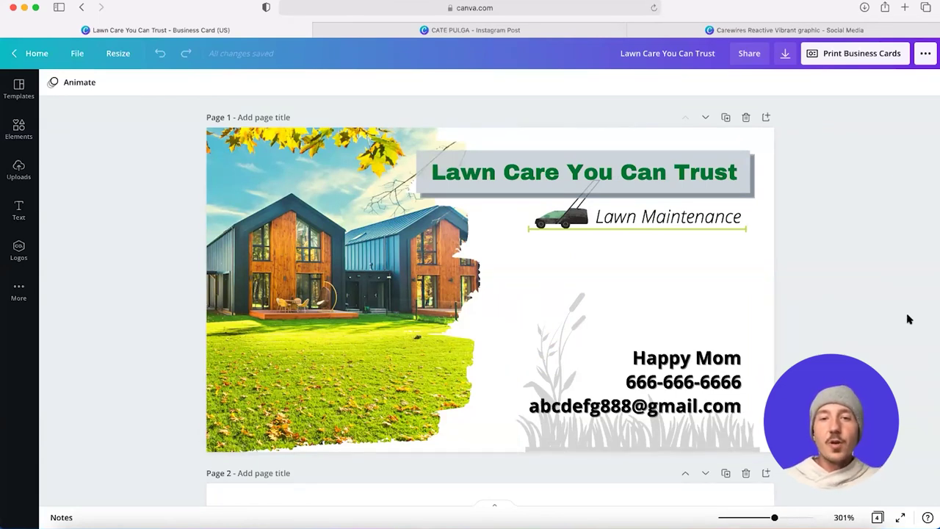
- Scroll the canvas until the whole Page 1 of the business card is in view
scroll(908, 319, down, 1)
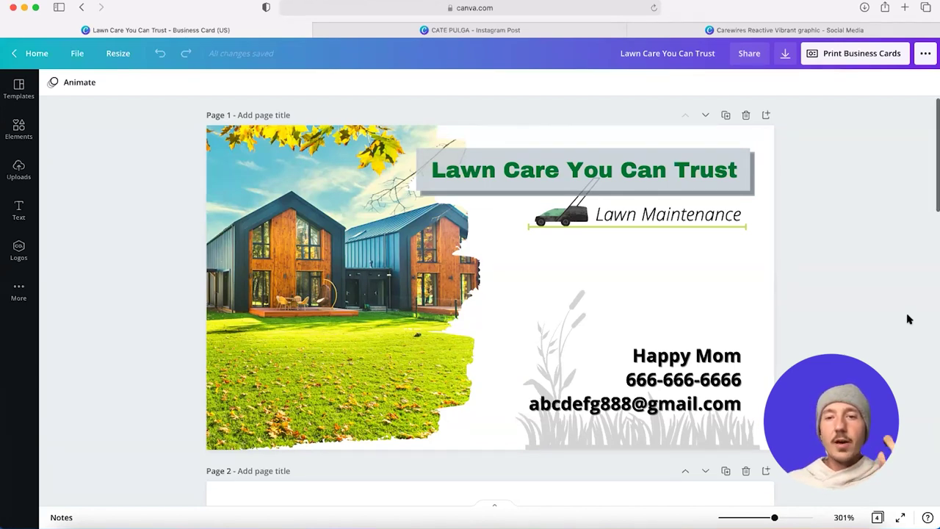
scroll(908, 318, down, 5)
scroll(909, 318, up, 3)
scroll(908, 319, up, 2)
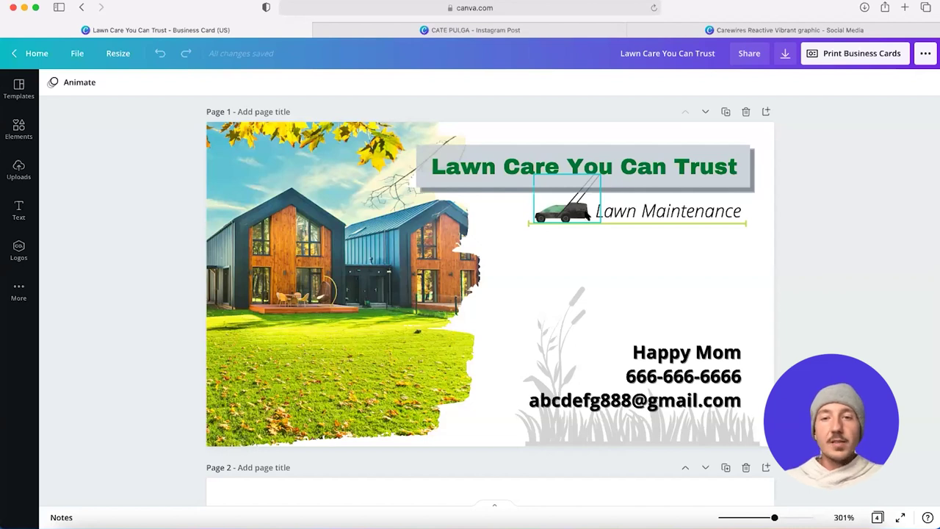
- Paste the 'Lawn Care You Can Trust' title onto page 2 and move it to the upper left
click(564, 211)
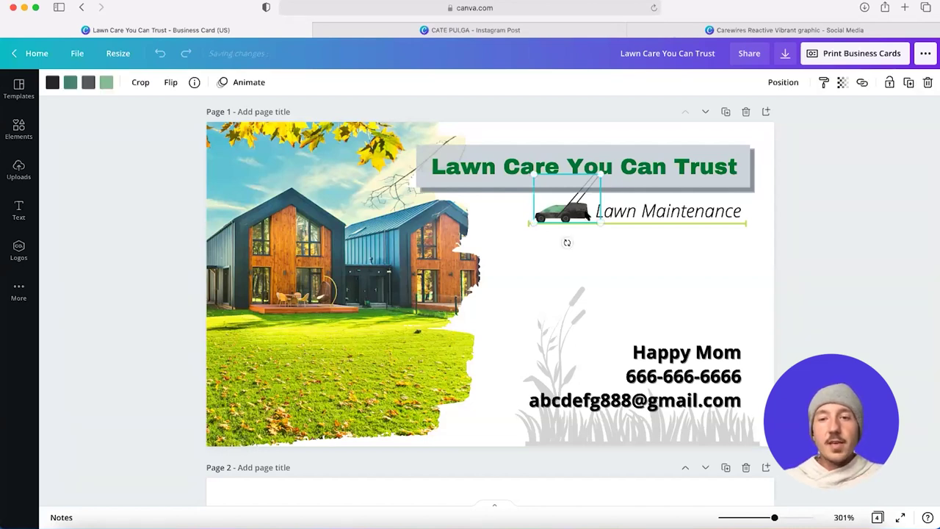
click(668, 178)
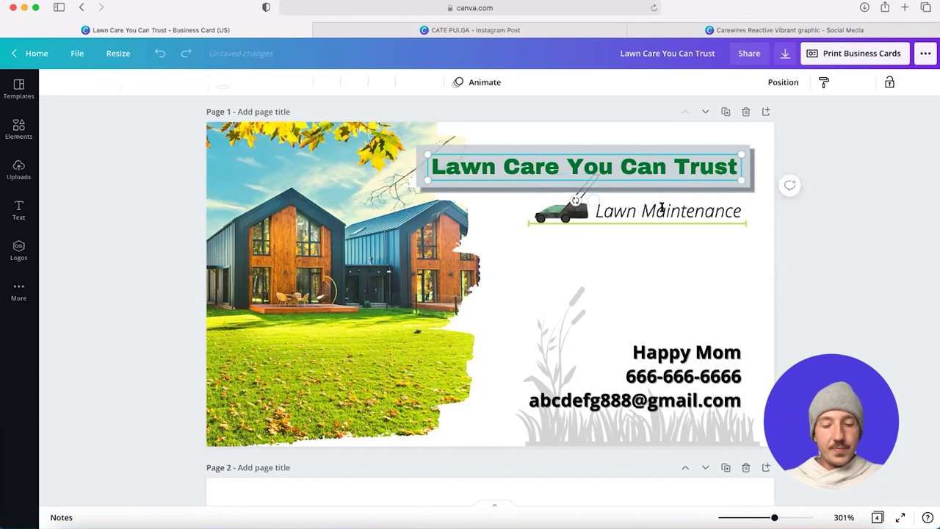
scroll(661, 207, down, 5)
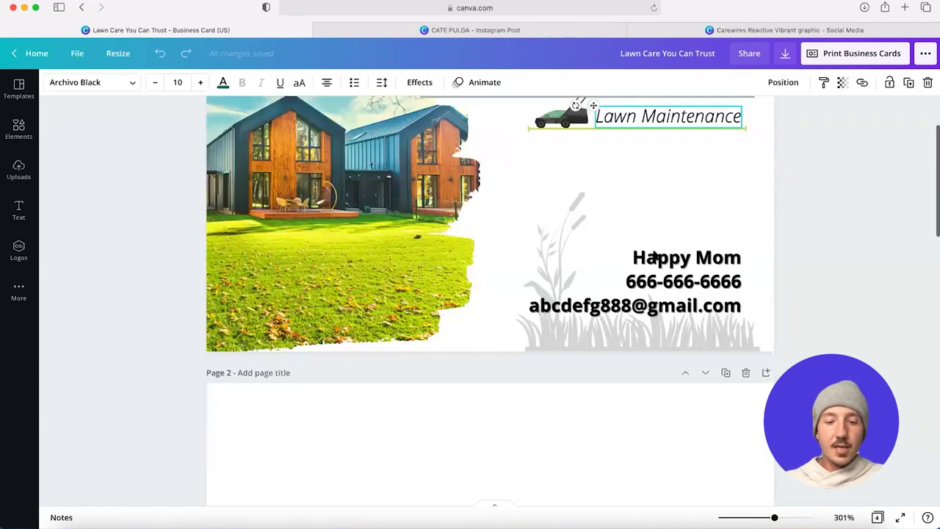
click(653, 254)
key(ctrl+v)
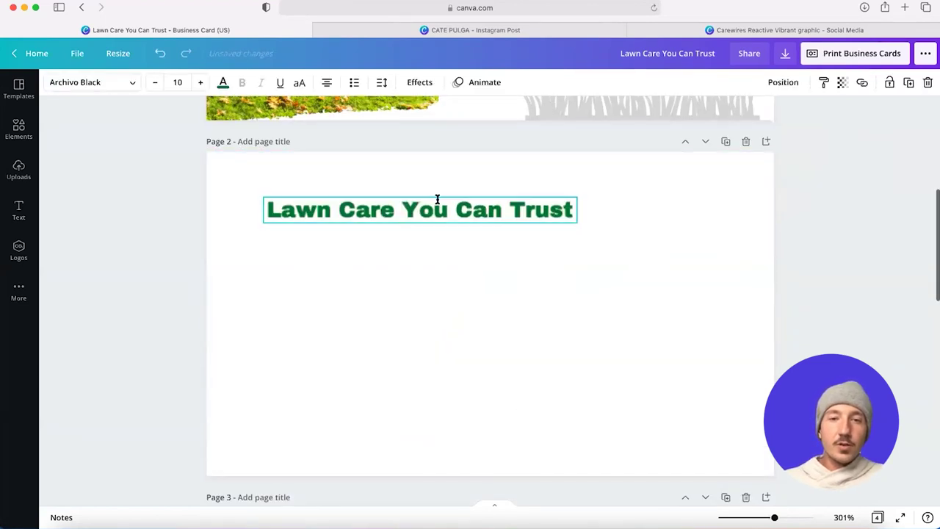
click(496, 245)
drag(493, 213, 468, 199)
- Select page 1's Lawn Maintenance tagline, grass and contact elements together, then scroll to page 3
scroll(588, 218, up, 3)
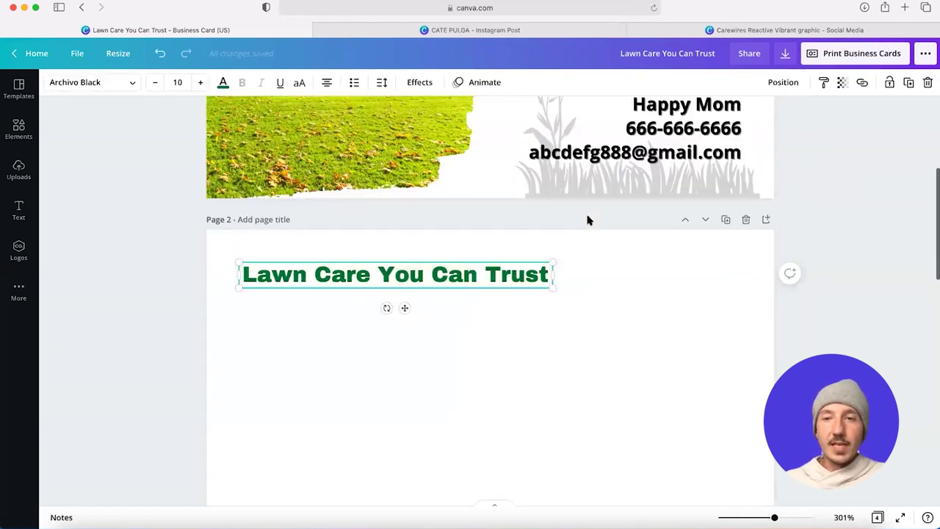
scroll(586, 218, up, 3)
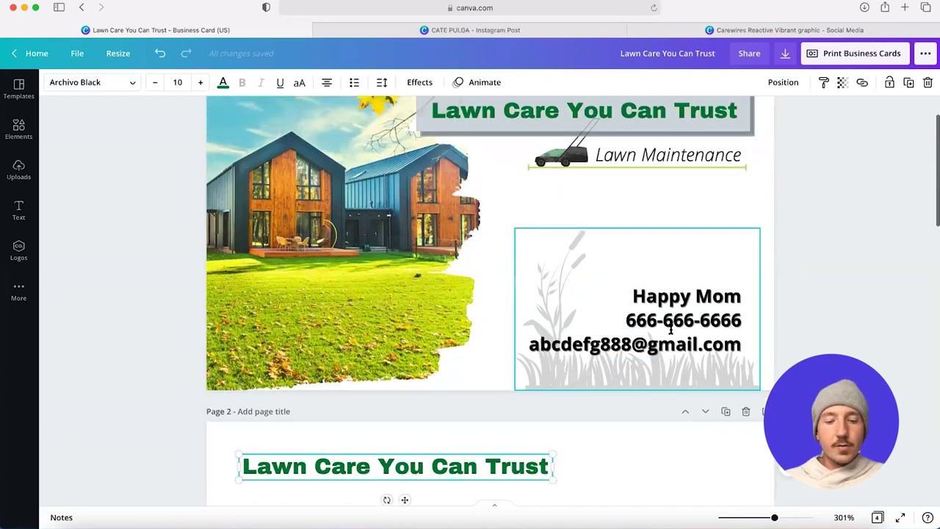
scroll(670, 331, up, 1)
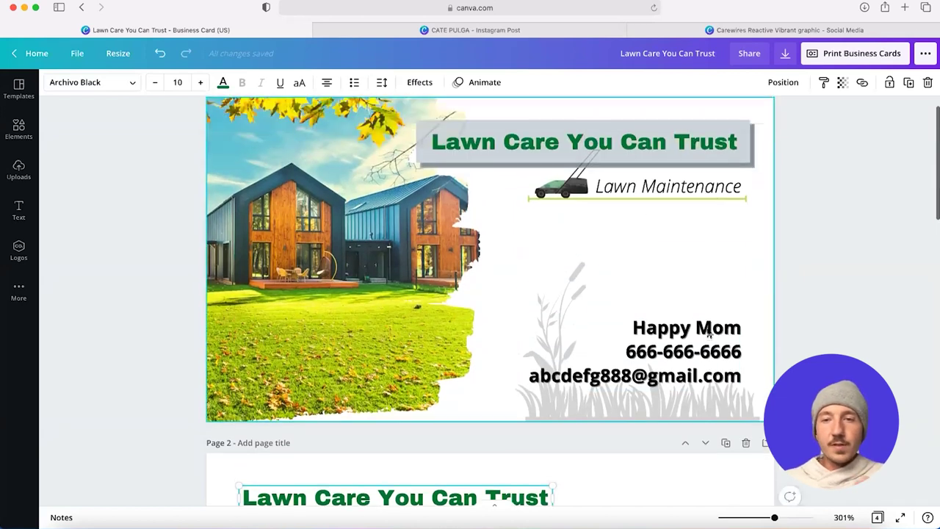
drag(835, 352, 515, 176)
click(835, 352)
scroll(836, 353, up, 1)
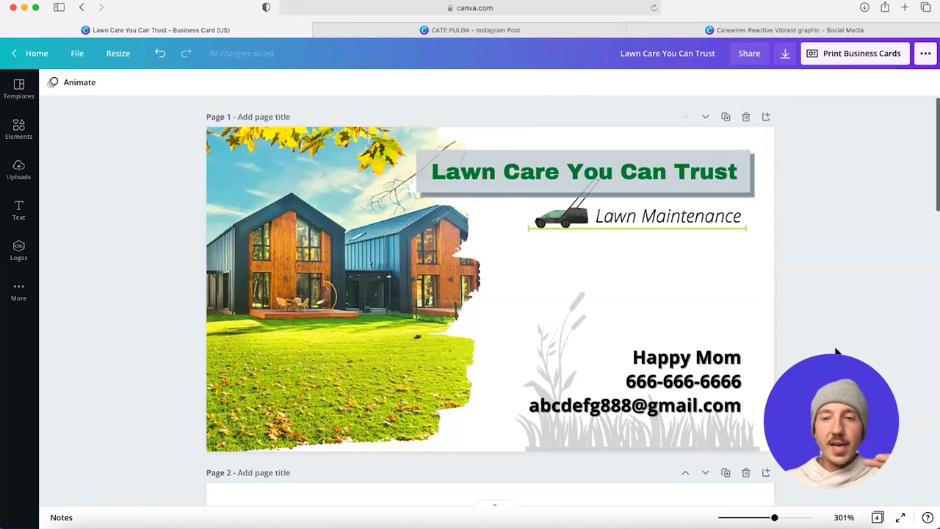
scroll(835, 353, down, 2)
scroll(835, 352, down, 1)
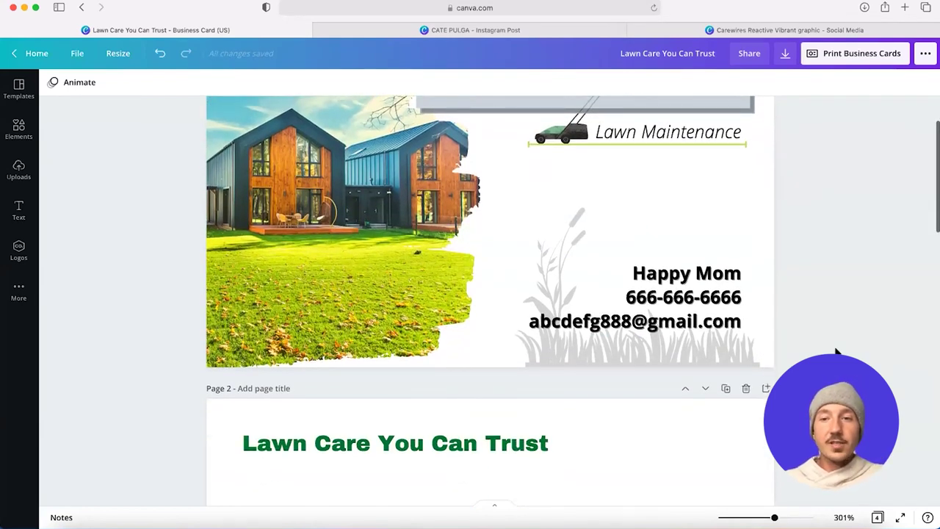
scroll(761, 296, down, 2)
scroll(644, 401, down, 15)
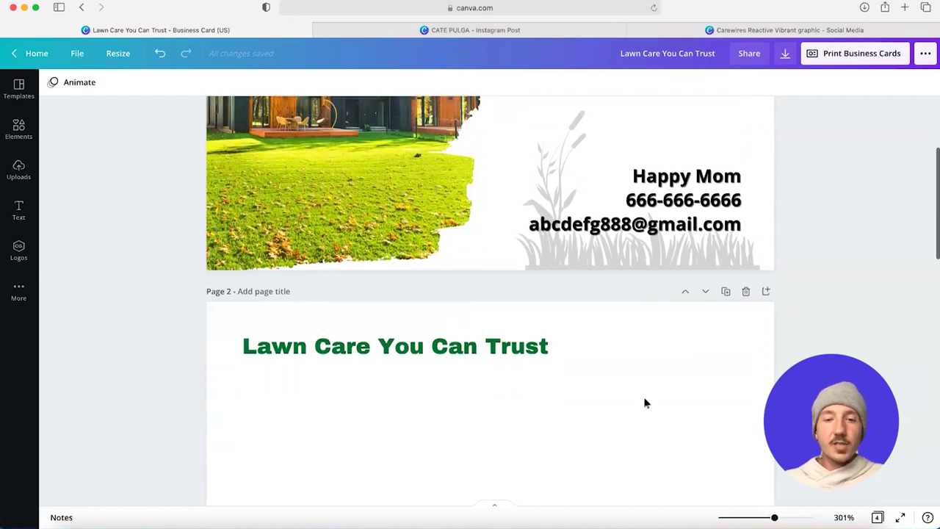
- Paste the text elements onto page 3, move them left, and left-align the contact block
key(super+v)
scroll(593, 374, down, 2)
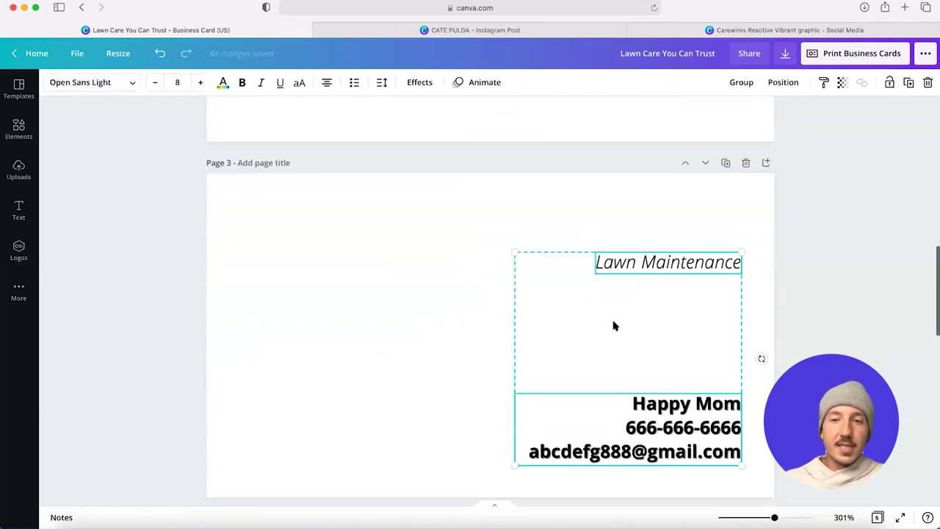
click(612, 323)
drag(641, 262, 291, 326)
drag(626, 440, 382, 440)
click(327, 83)
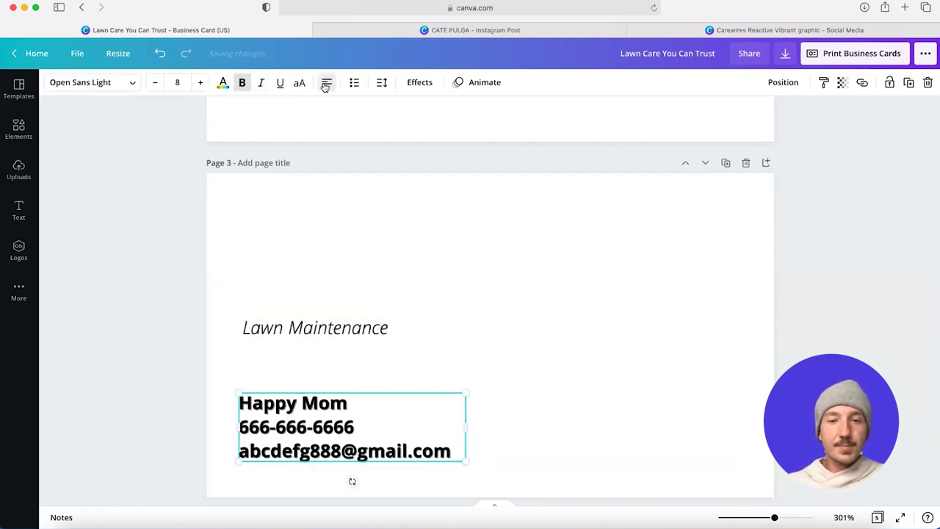
click(542, 336)
- Copy the lawnmower graphic from page 1 onto page 2
scroll(543, 338, up, 5)
scroll(543, 337, up, 5)
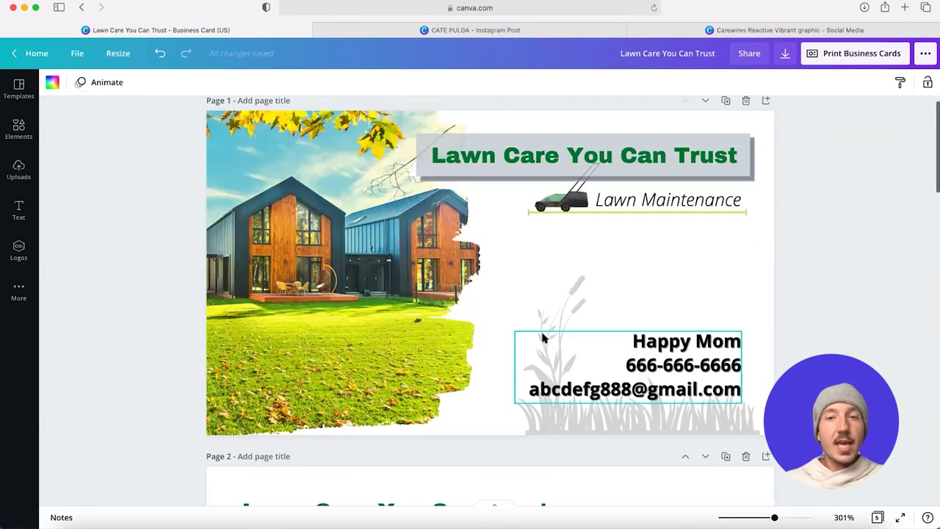
scroll(542, 336, down, 3)
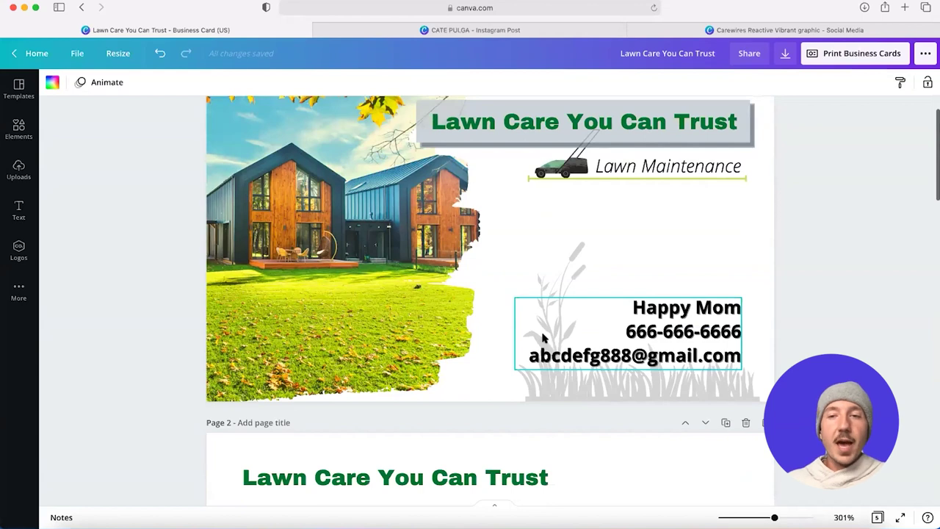
scroll(598, 236, up, 2)
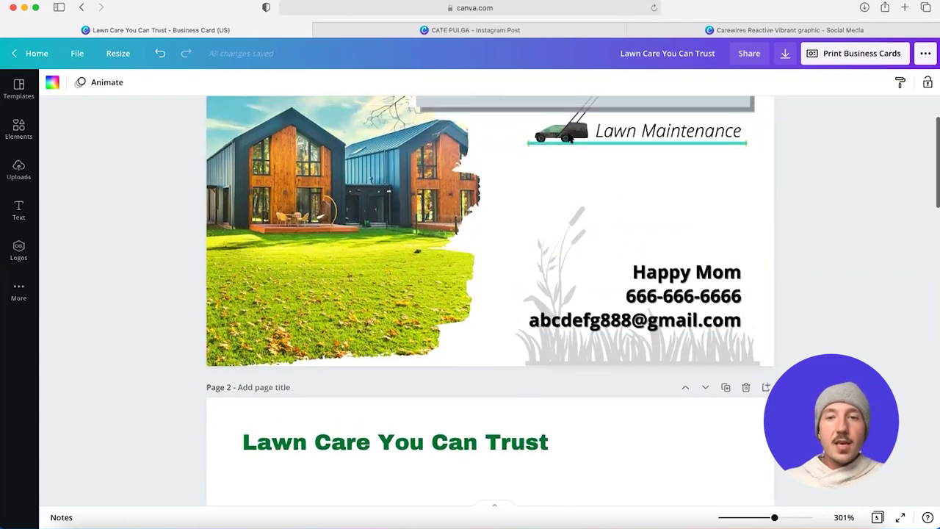
click(566, 178)
scroll(566, 178, down, 6)
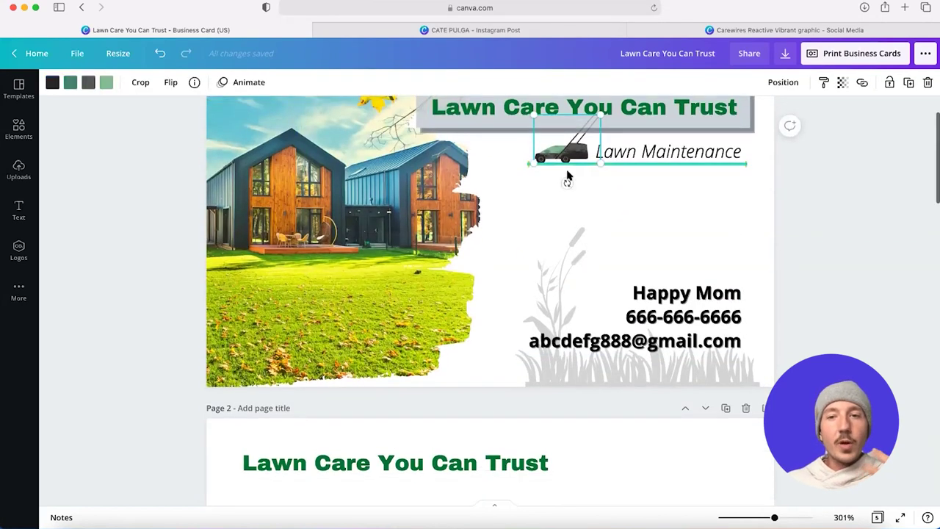
scroll(627, 268, down, 7)
click(626, 268)
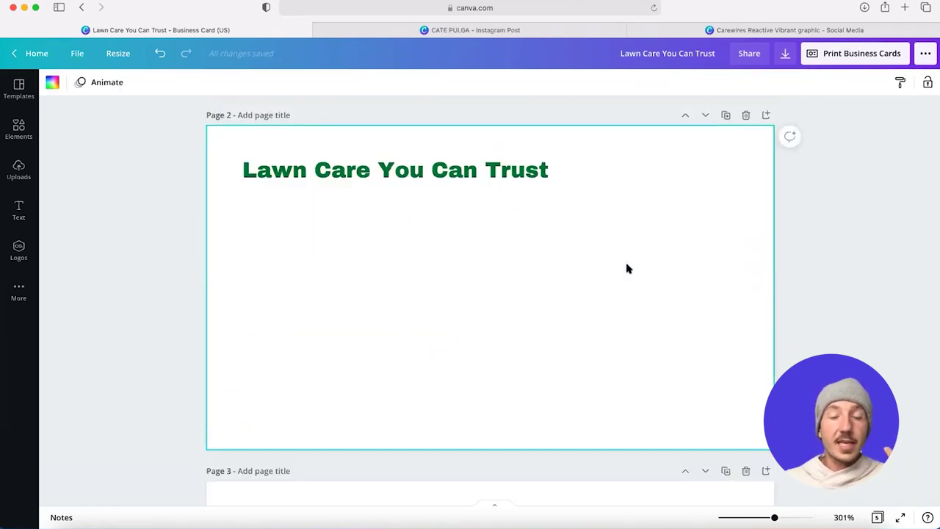
scroll(626, 268, up, 1)
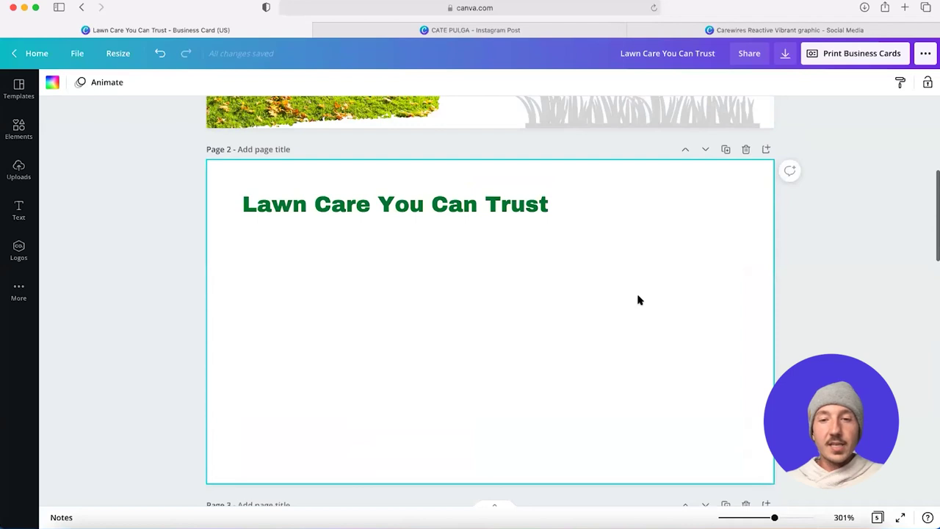
key(ctrl+v)
- Enlarge page 2's lawnmower and give page 2 a dark green background
drag(596, 223, 728, 269)
click(478, 250)
click(499, 202)
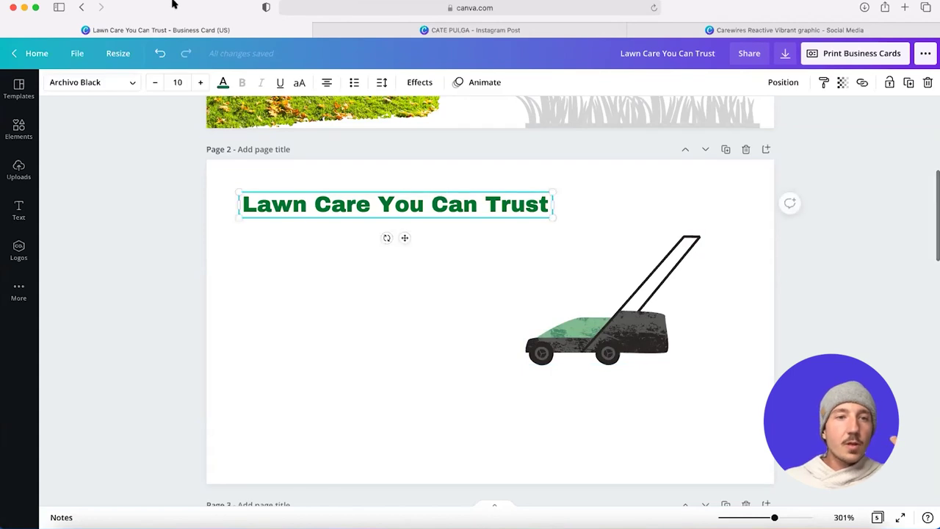
click(361, 290)
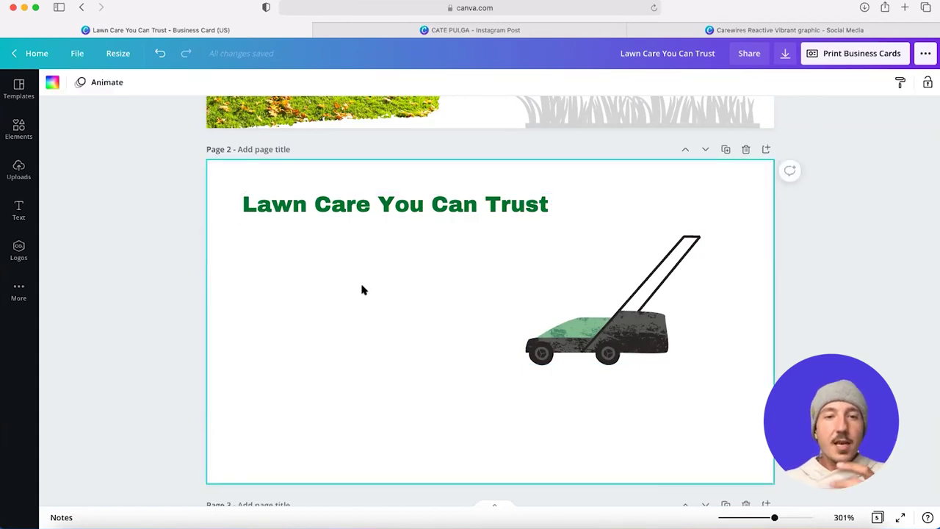
click(51, 84)
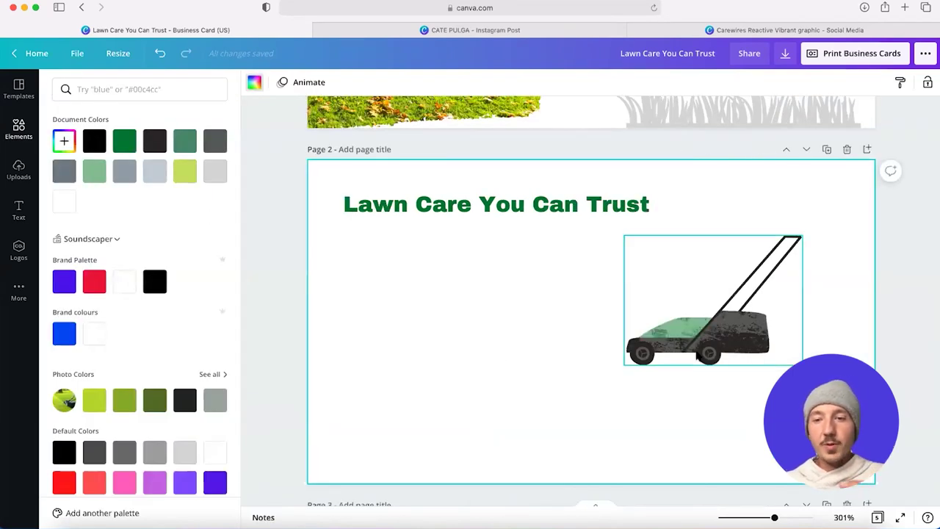
scroll(712, 301, up, 1)
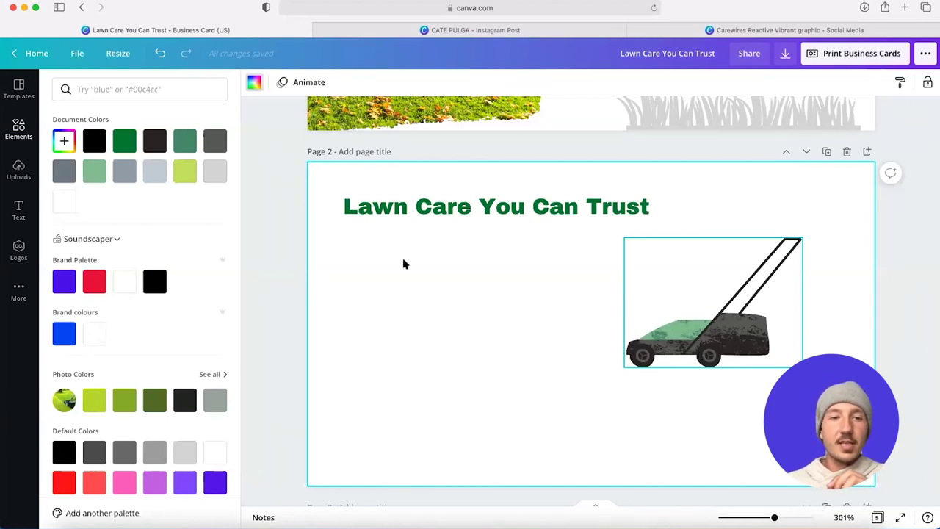
click(124, 140)
- Make the title white and switch it to all uppercase
key(t)
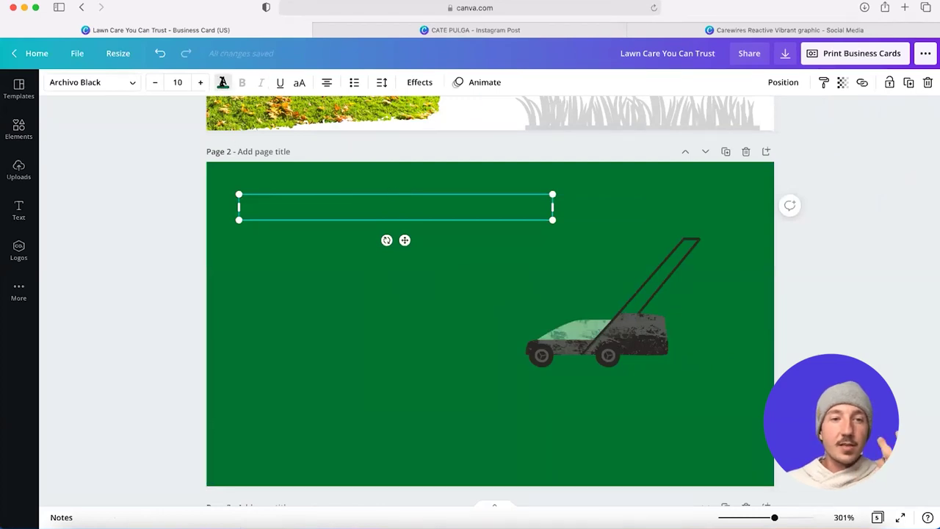
click(222, 82)
text(Lawn Care You Can Trust)
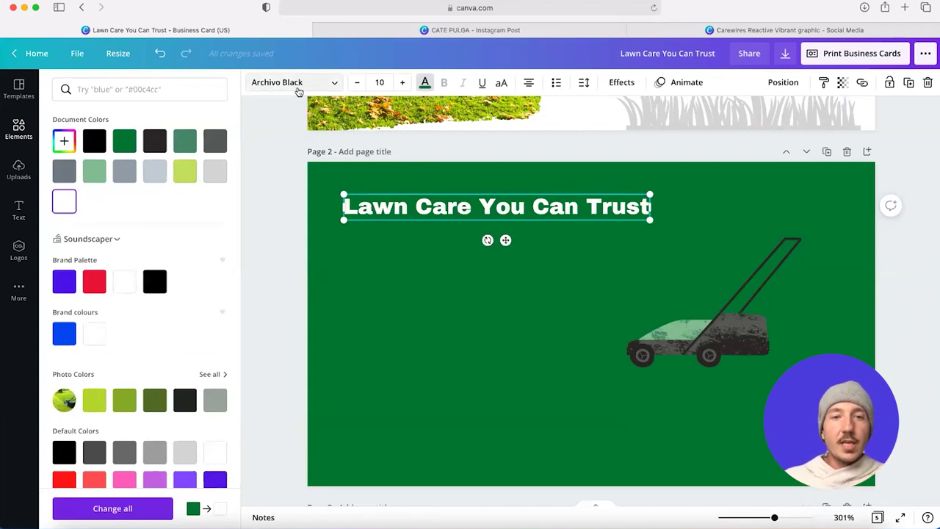
click(295, 87)
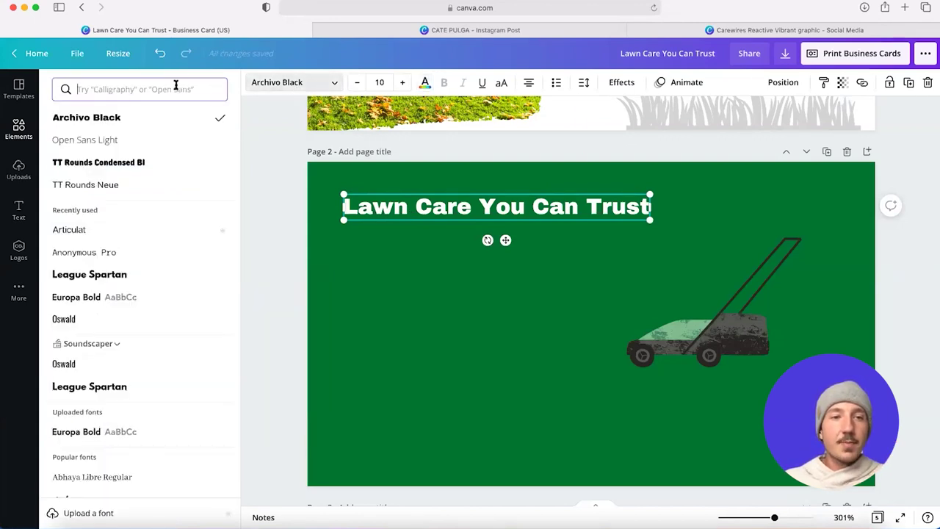
click(175, 87)
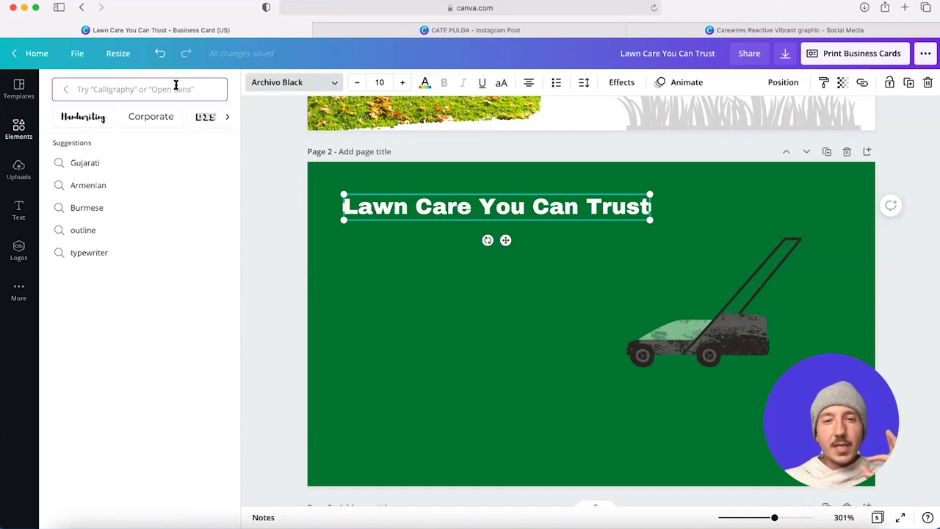
click(501, 83)
drag(454, 207, 477, 206)
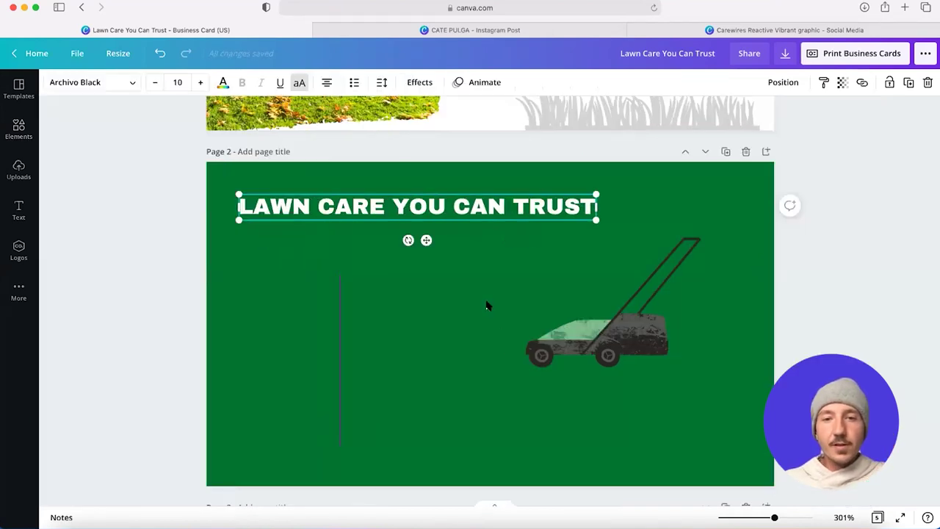
- Search the heading's fonts for 'displa' and browse the results
click(384, 225)
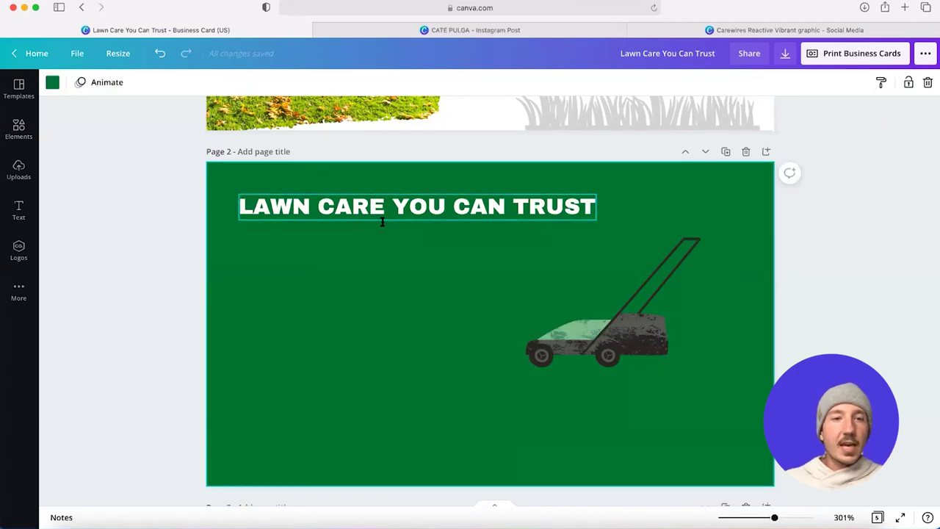
click(382, 218)
click(110, 84)
click(130, 87)
text(display)
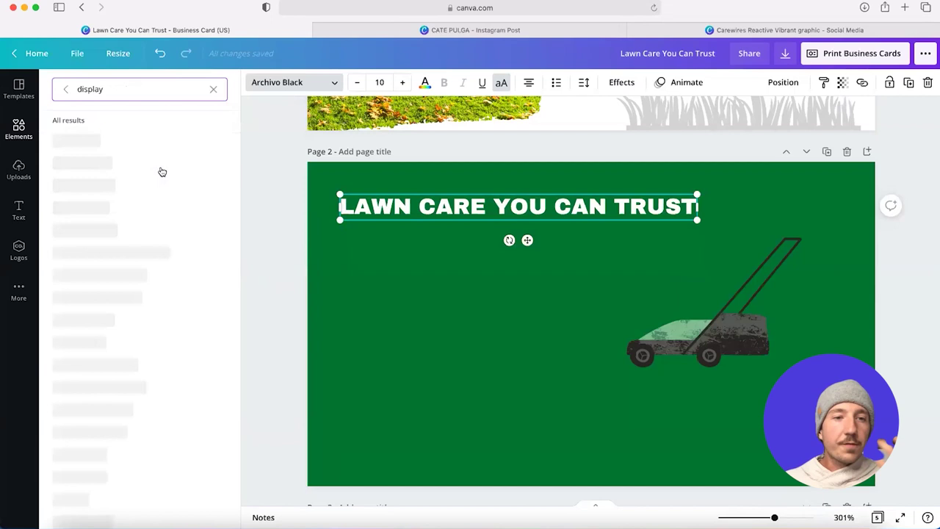
scroll(161, 171, down, 2)
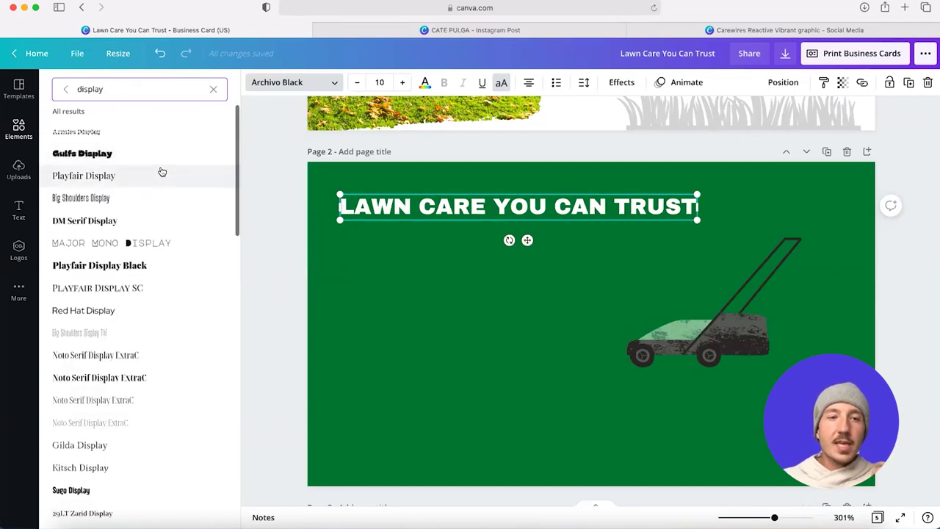
scroll(161, 171, down, 2)
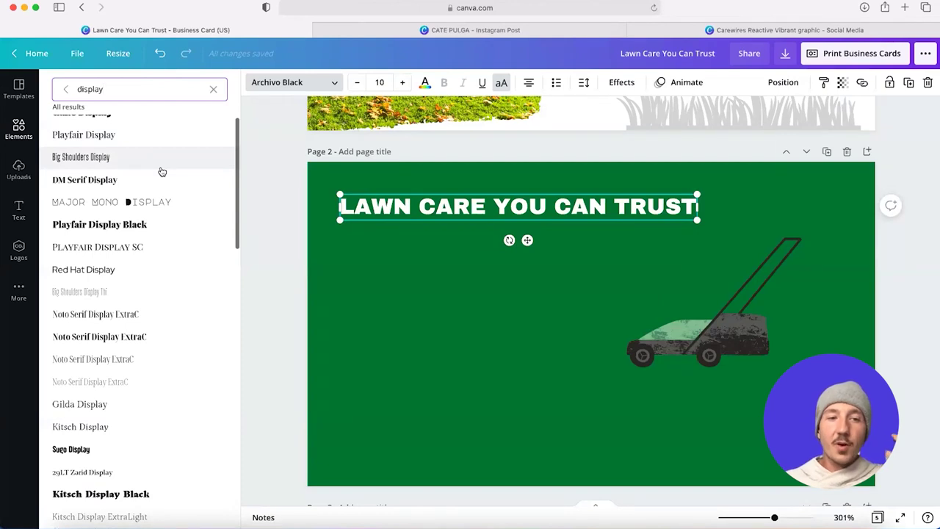
scroll(161, 171, down, 5)
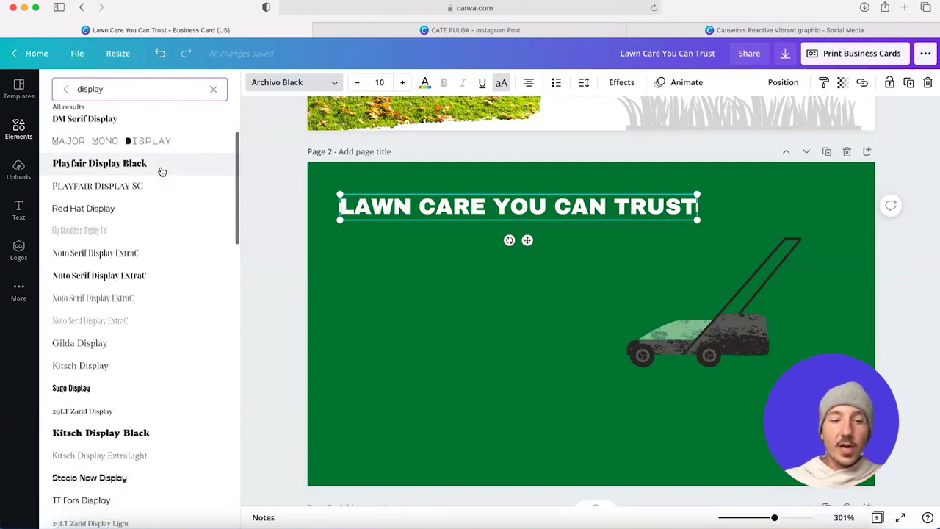
scroll(161, 171, down, 8)
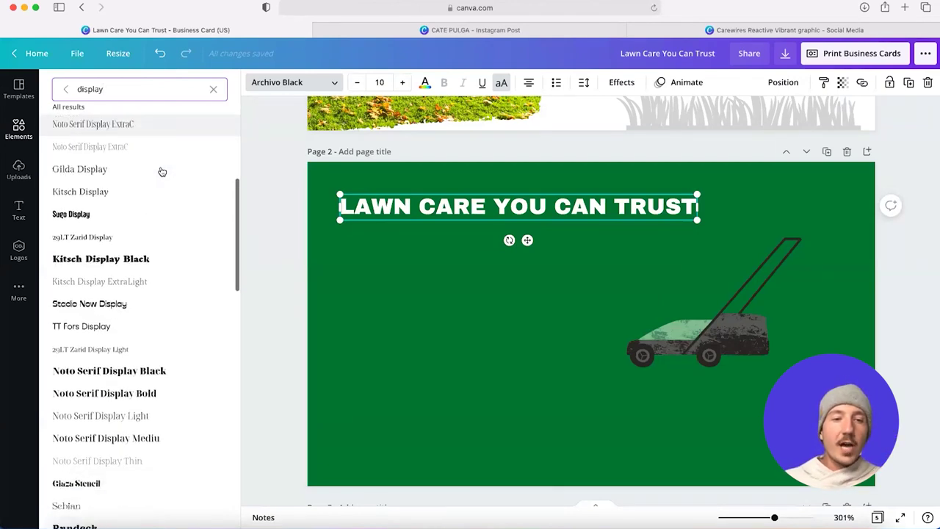
scroll(161, 171, down, 7)
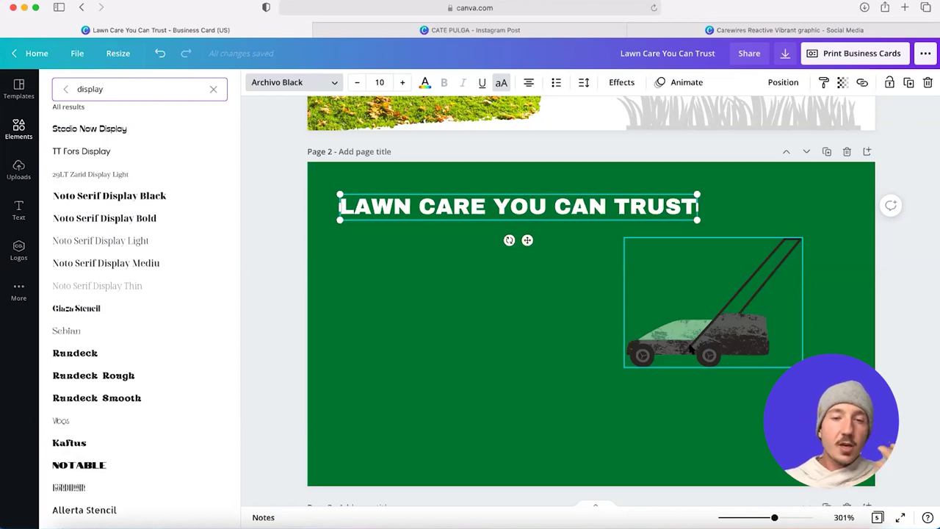
- Search 'round' and 'tt round' to set the heading in bold TT Rounds Condensed Bl
drag(134, 90, 51, 83)
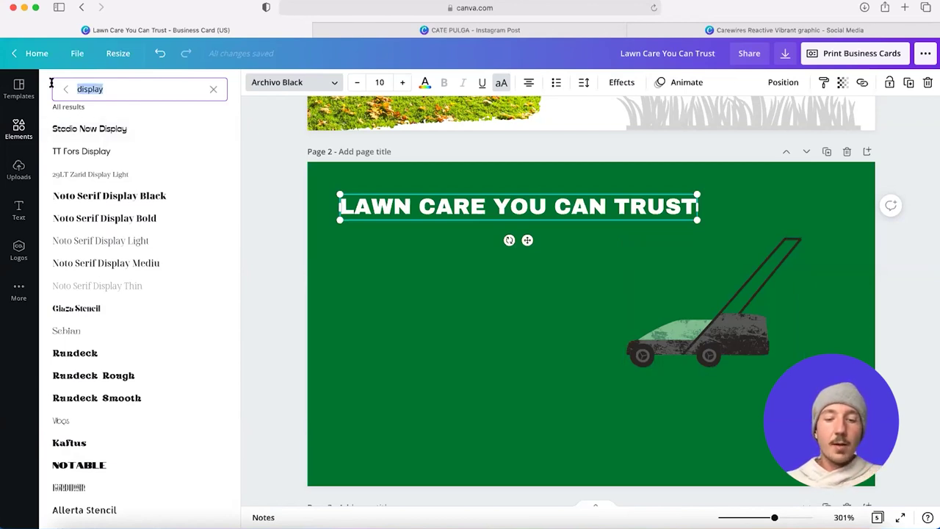
text(round)
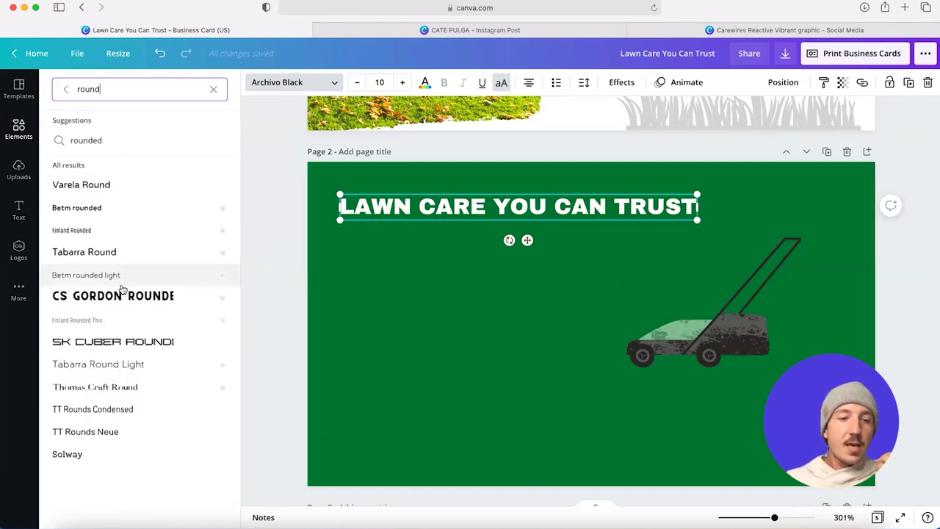
click(107, 413)
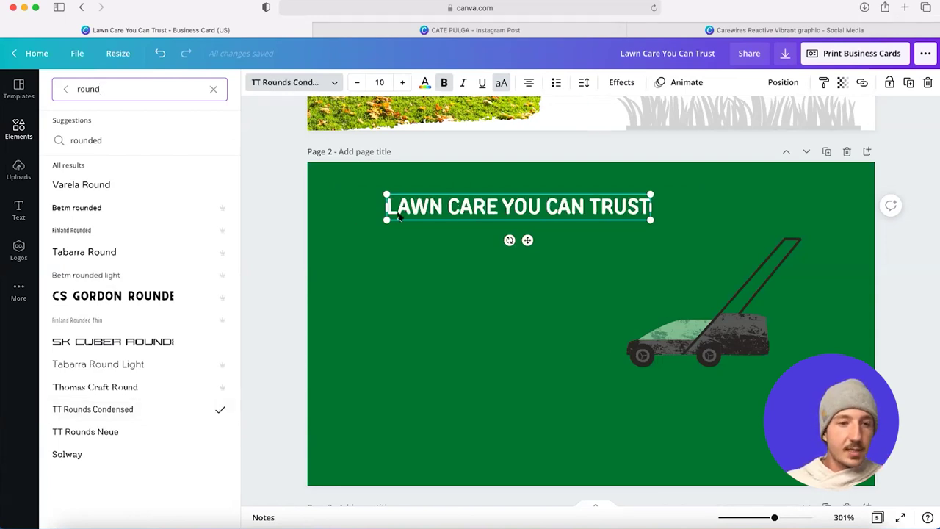
click(214, 89)
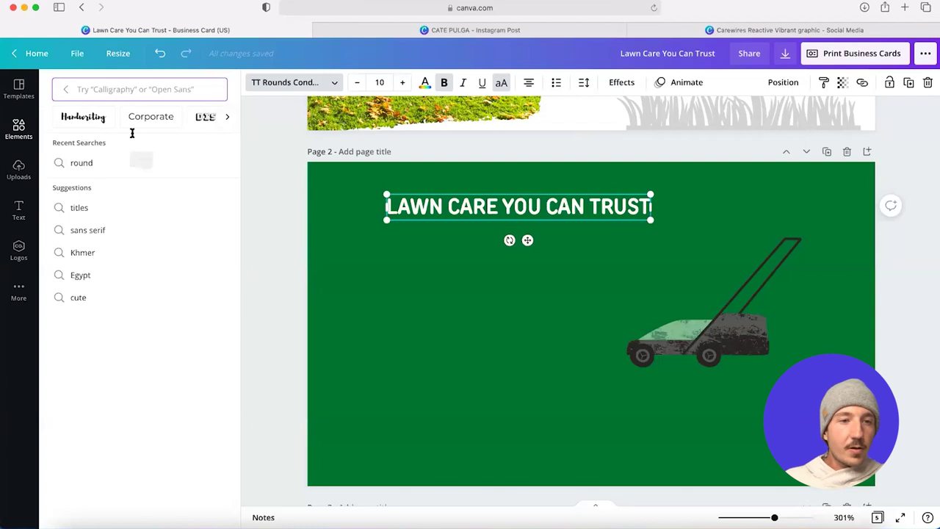
key(Escape)
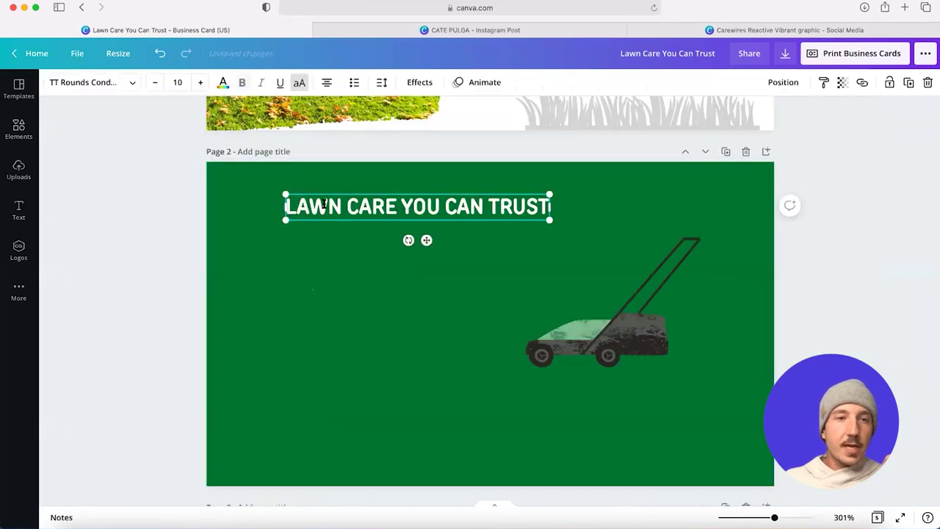
click(102, 83)
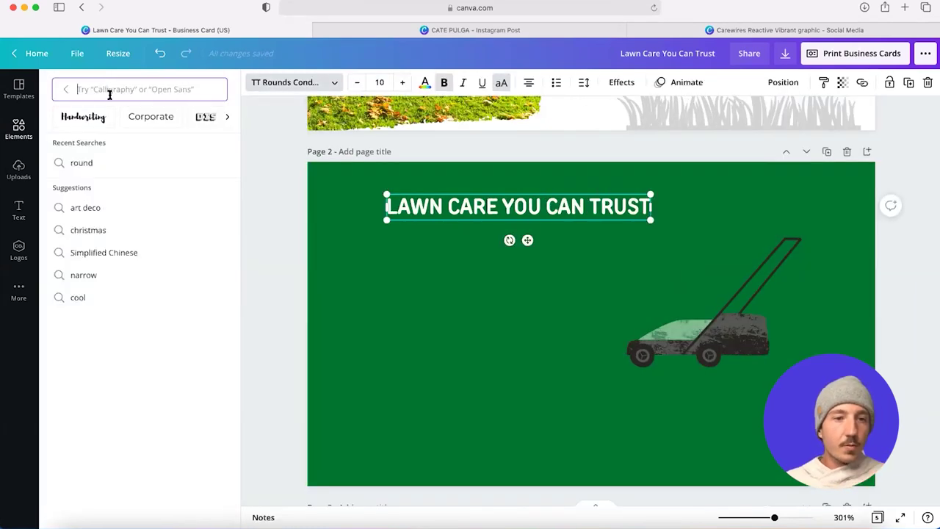
text(tt round)
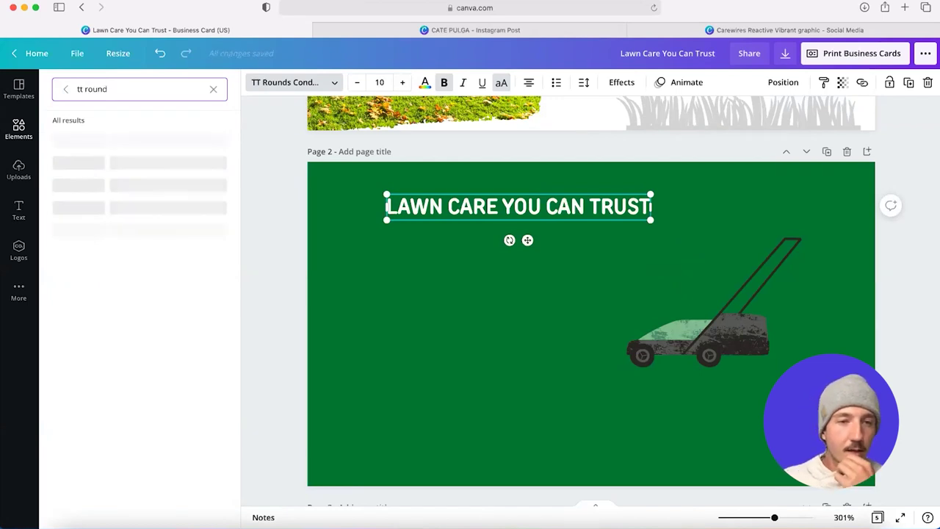
click(108, 190)
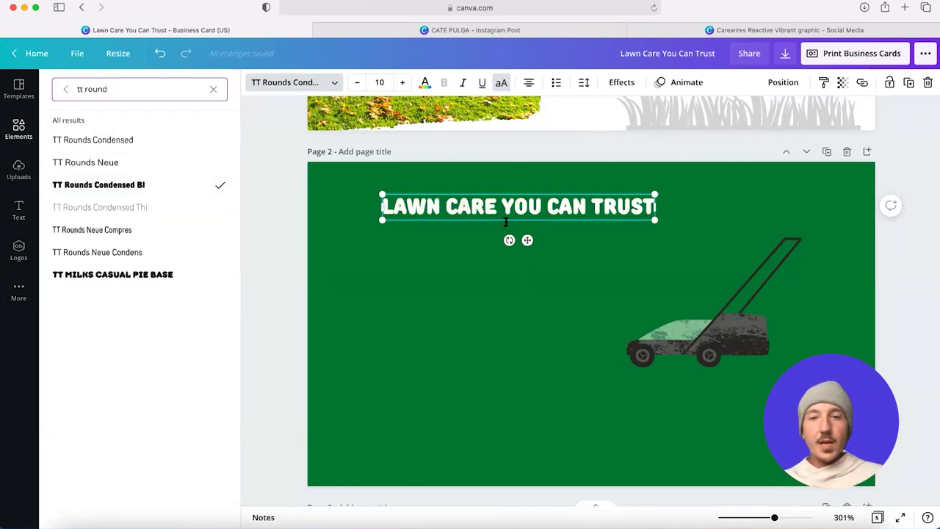
- Break the heading after YOU, scale it to about 17.8, and move it left
click(463, 219)
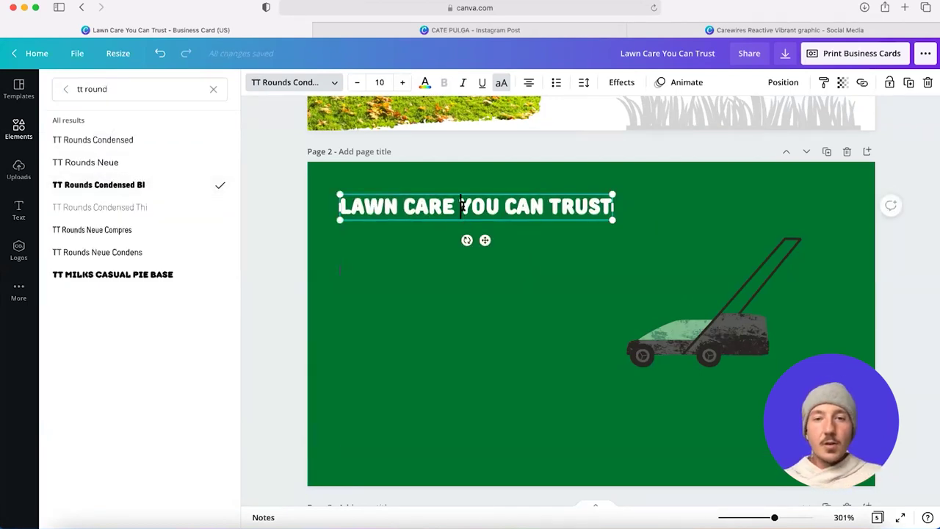
click(498, 205)
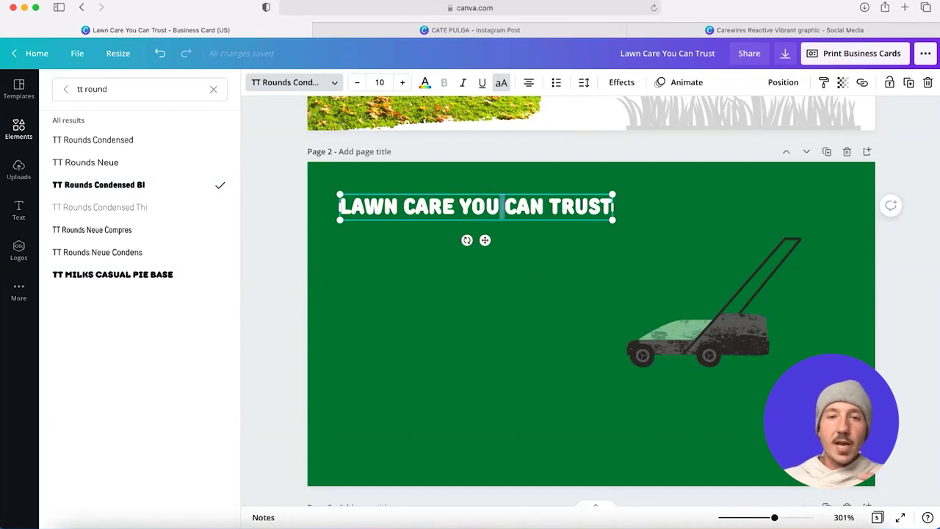
key(Return)
click(521, 236)
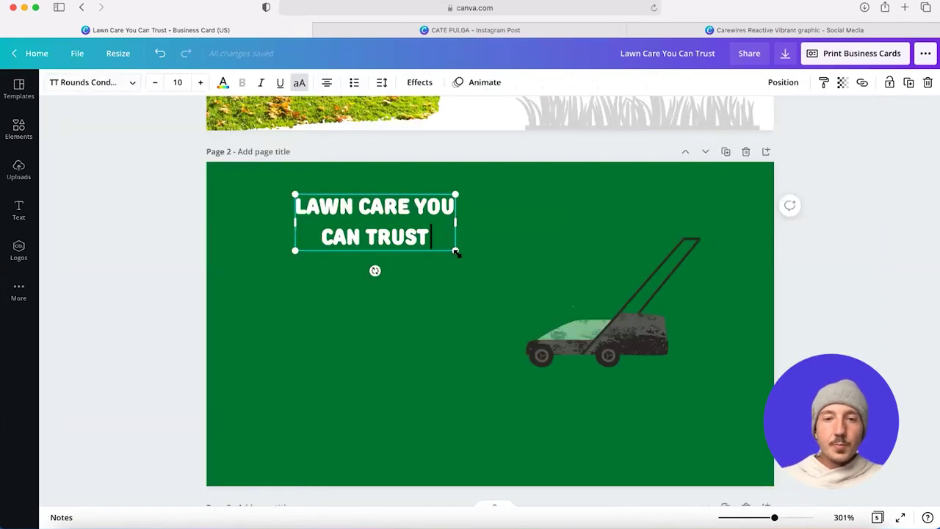
drag(455, 252, 580, 292)
click(643, 176)
drag(502, 213, 445, 214)
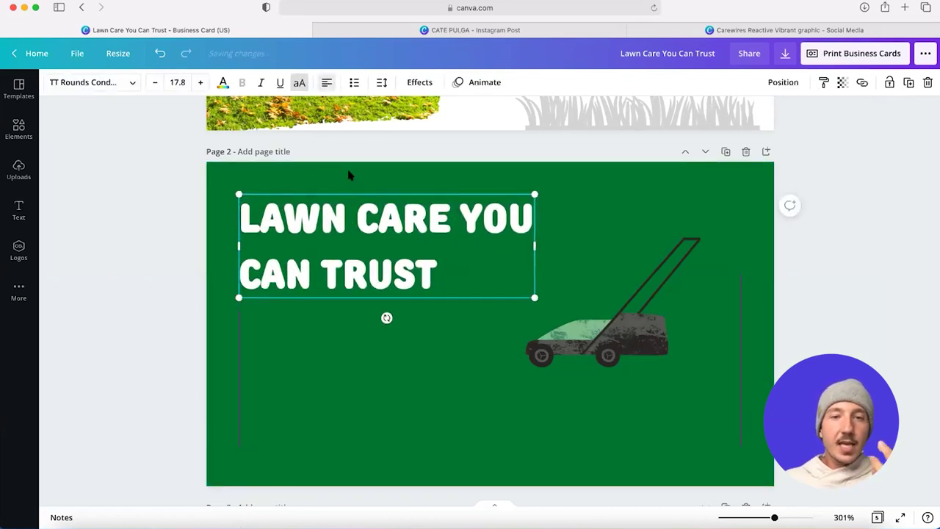
- Tighten the heading's line spacing
click(606, 249)
click(430, 252)
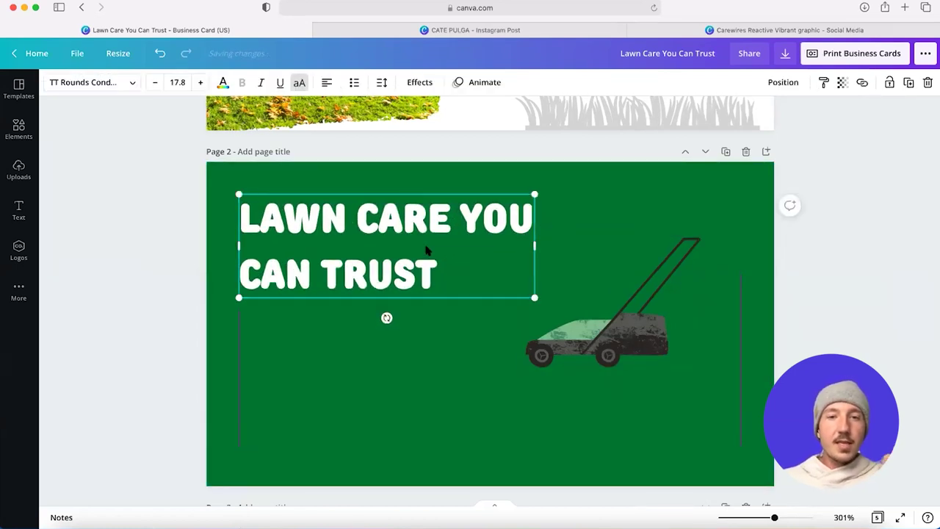
click(378, 81)
drag(478, 145, 470, 145)
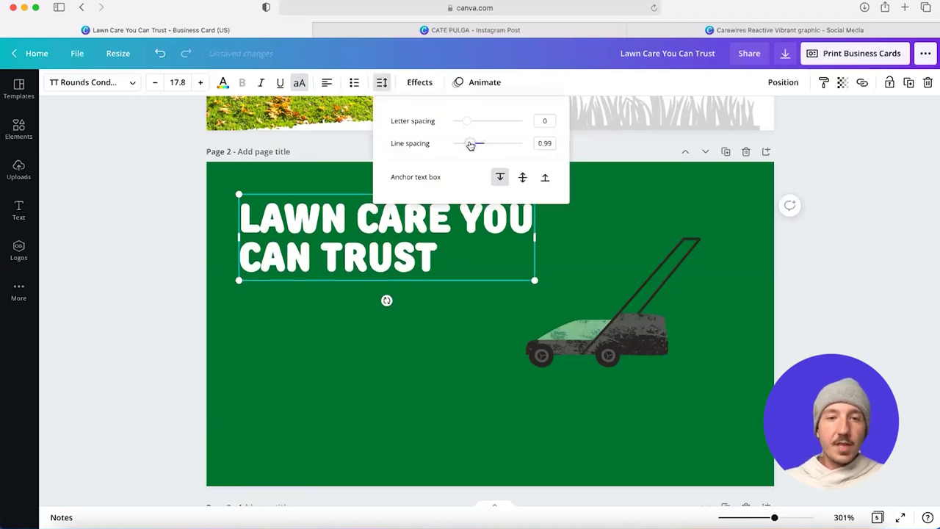
click(547, 242)
click(548, 242)
- Enlarge the heading to about 20.4 and set its line spacing to 0.99
click(414, 224)
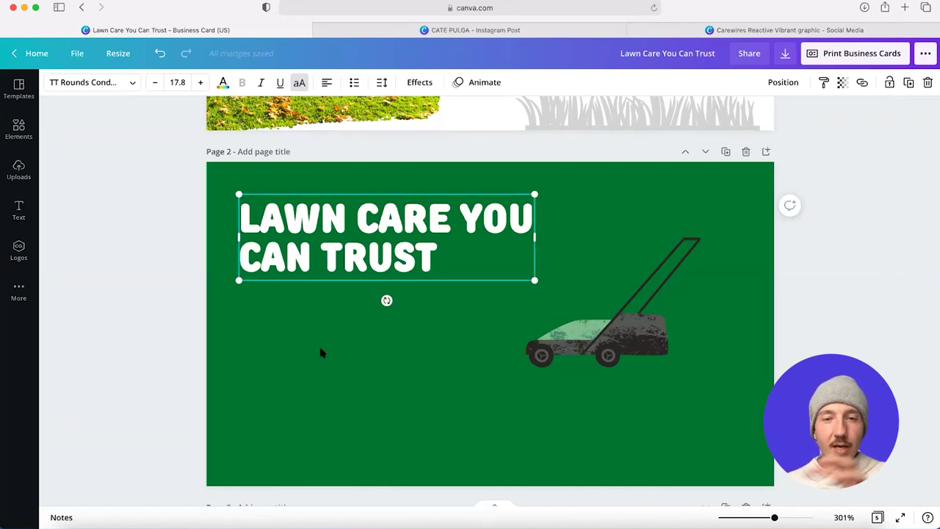
drag(533, 279, 579, 291)
click(338, 356)
click(360, 268)
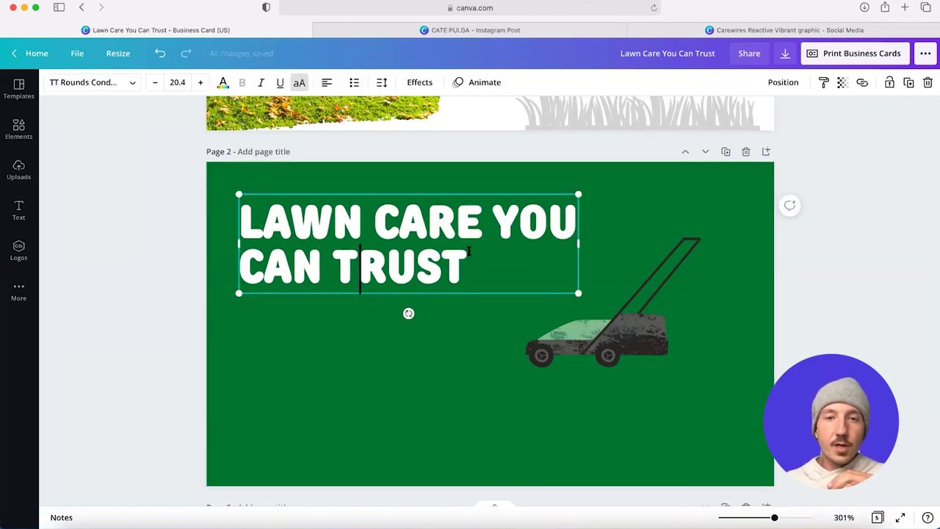
click(151, 267)
click(309, 229)
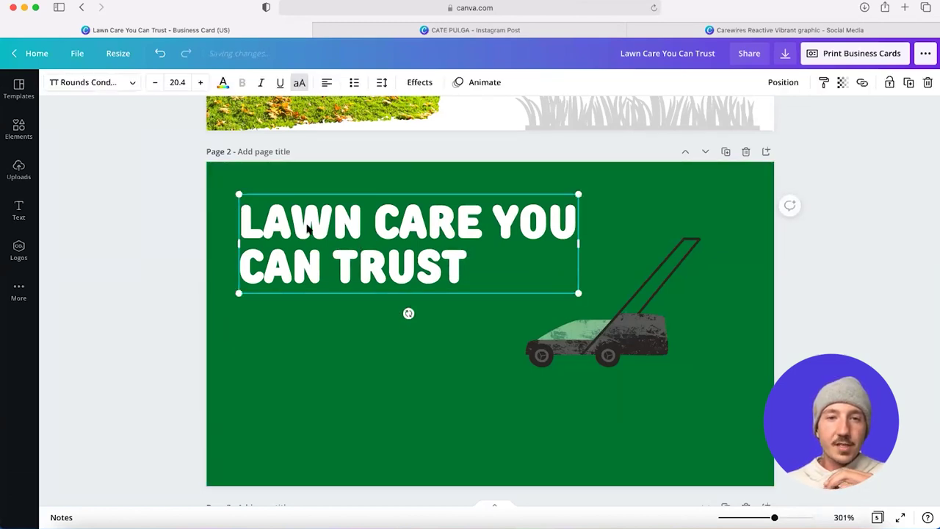
click(382, 83)
mouse_move(472, 144)
mouse_down()
mouse_move(481, 149)
mouse_move(473, 149)
mouse_up()
- Rearrange the heading's line breaks into LAWN CARE over YOU CAN TRUST and widen its box
double_click(436, 215)
click(366, 221)
drag(366, 222, 358, 222)
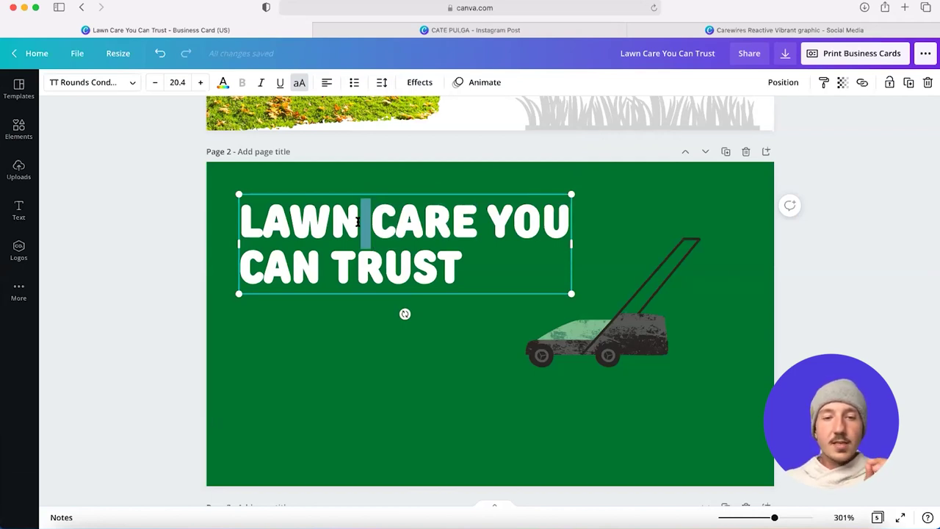
click(369, 245)
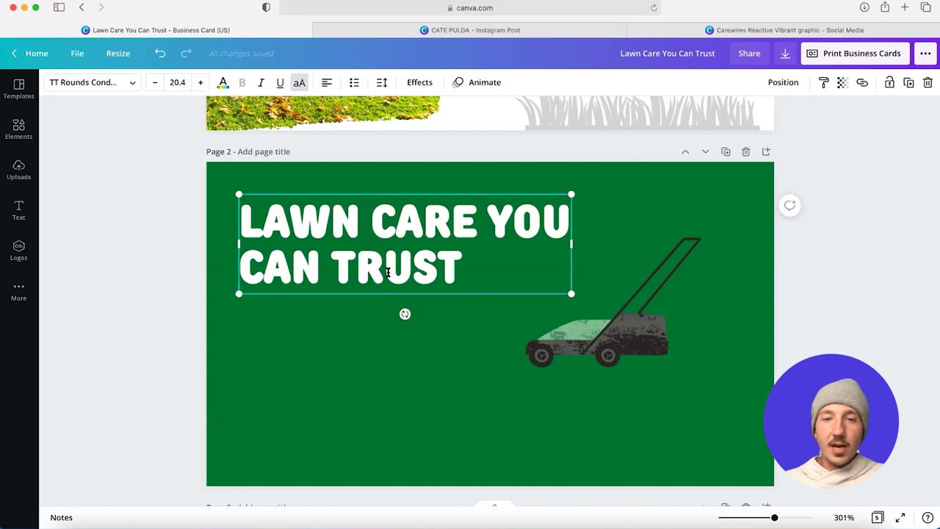
click(490, 228)
key(Return)
drag(488, 267, 580, 266)
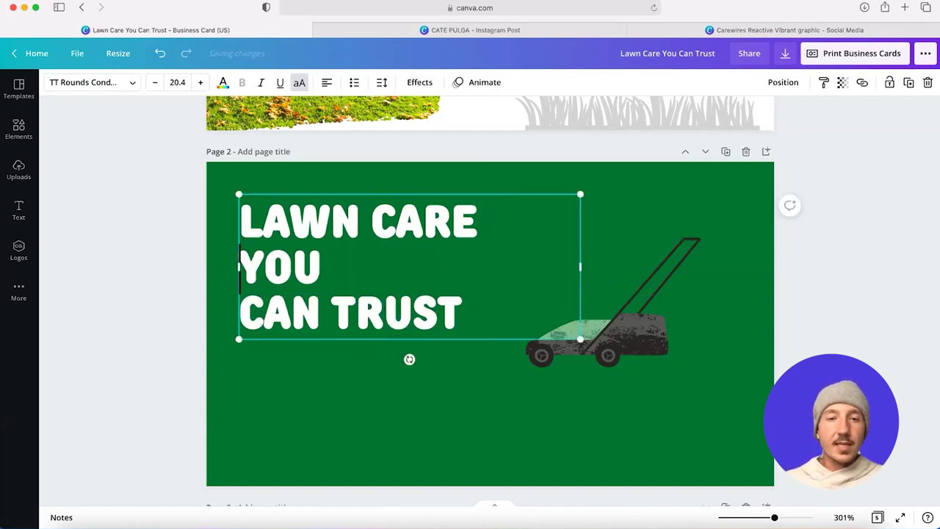
key(BackSpace)
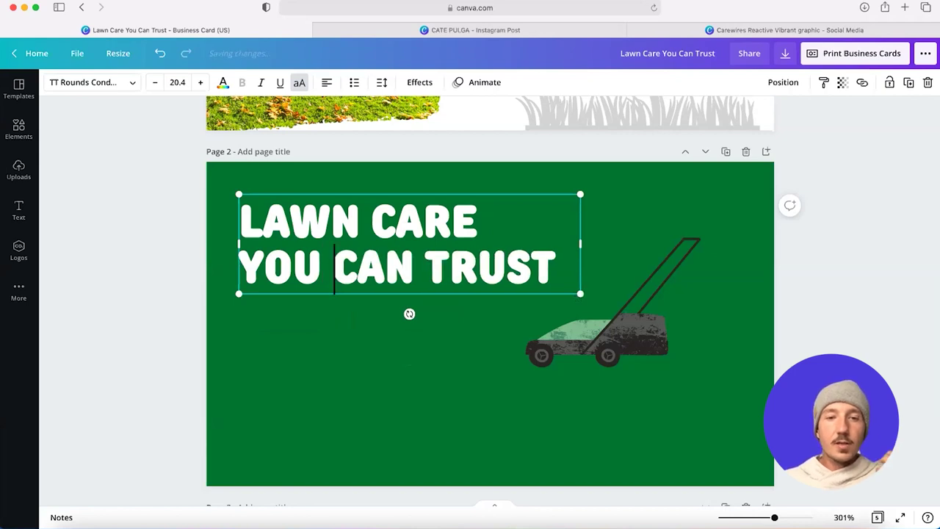
key(End)
- Resize the lawnmower and shift it slightly right beside the heading
click(130, 390)
scroll(289, 403, down, 1)
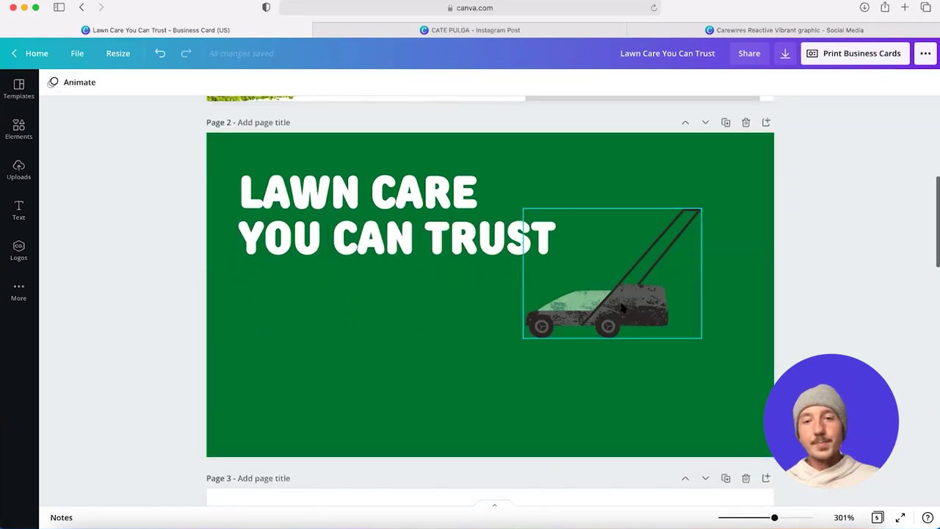
click(687, 220)
drag(732, 181, 723, 192)
drag(631, 292, 629, 297)
click(308, 301)
click(310, 208)
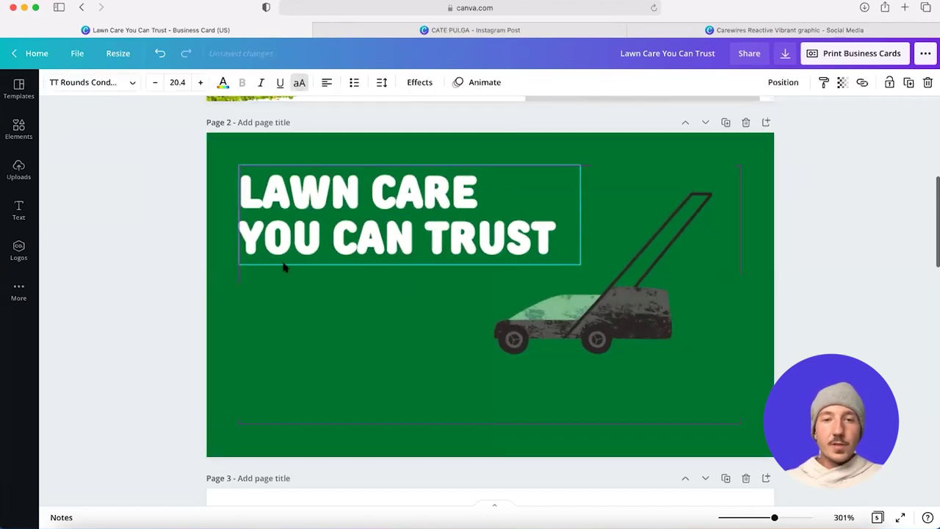
click(270, 350)
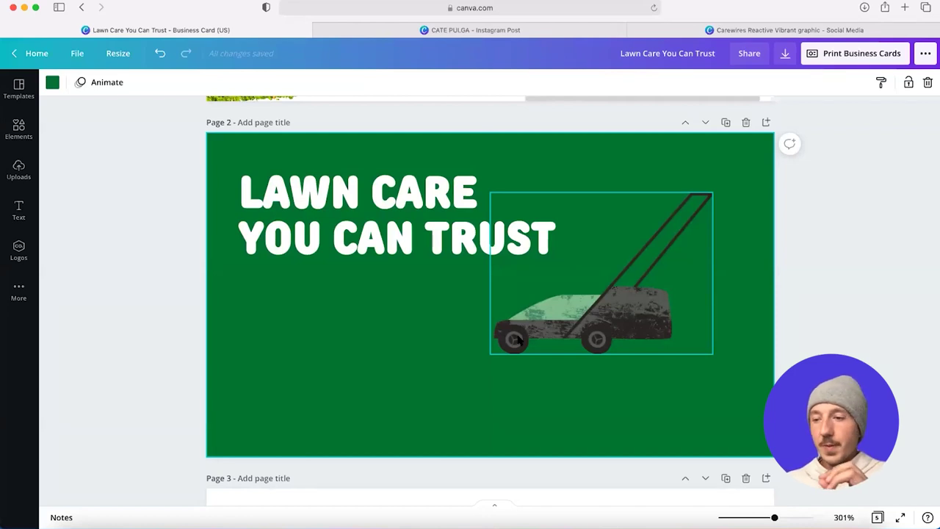
- Search Graphics for 'landscape with grass' and add the grass-outline graphic to page 2
click(19, 129)
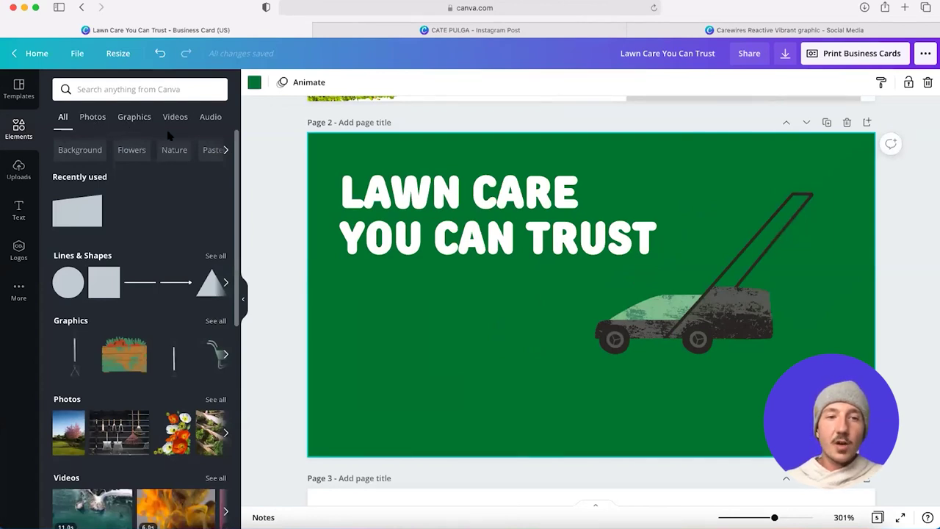
click(135, 117)
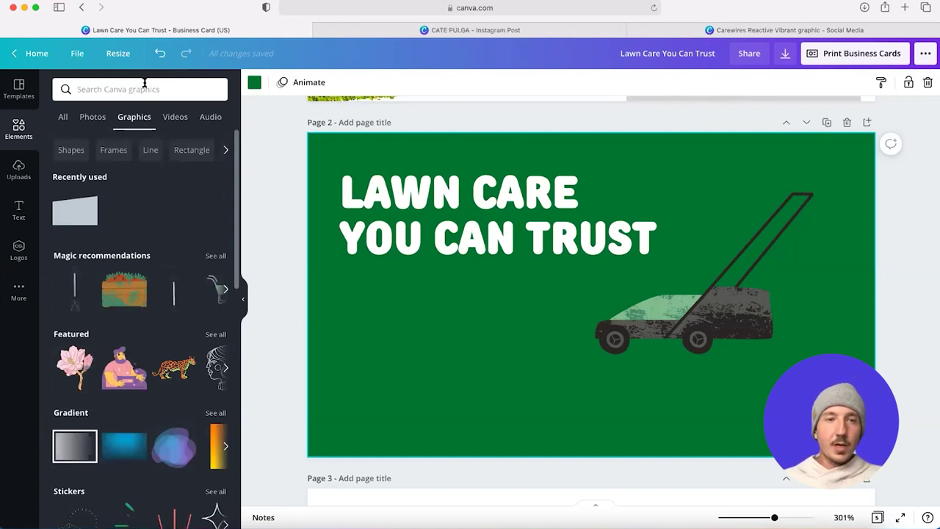
click(142, 87)
text(landscape wit)
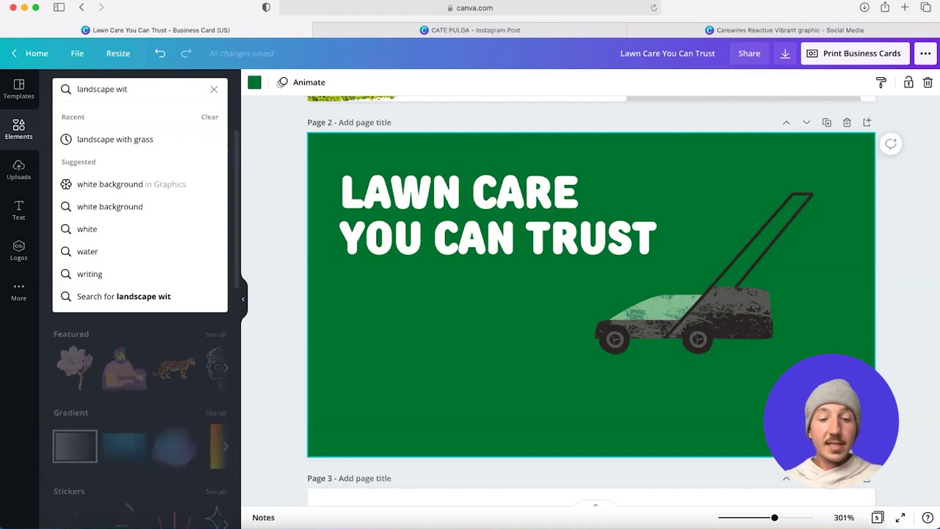
text(h grass)
key(Return)
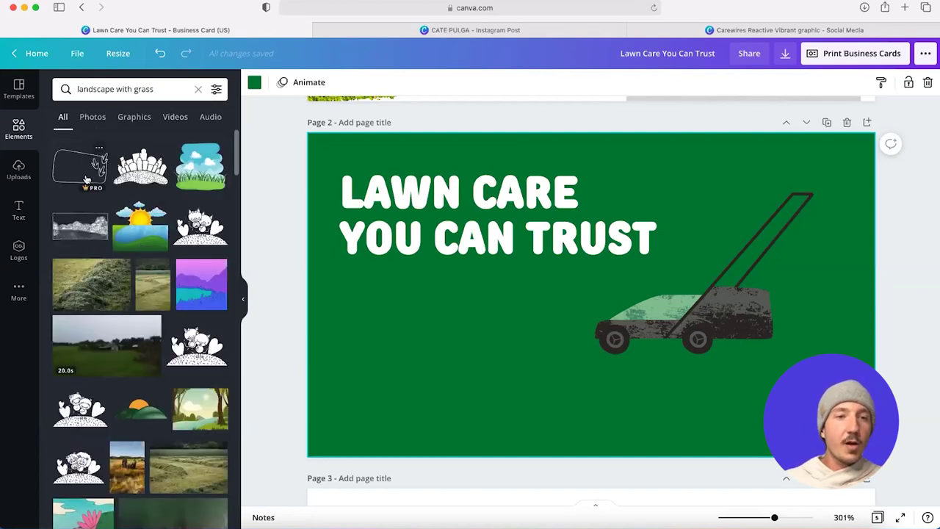
click(97, 179)
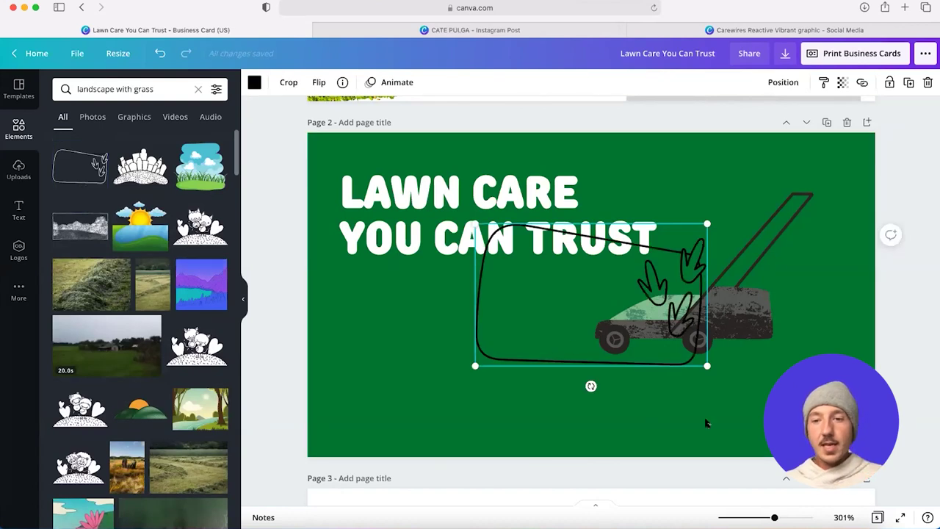
- Place the grass outline at lower right behind the mower, enlarge it, and nudge the mower up-left
drag(555, 337, 707, 416)
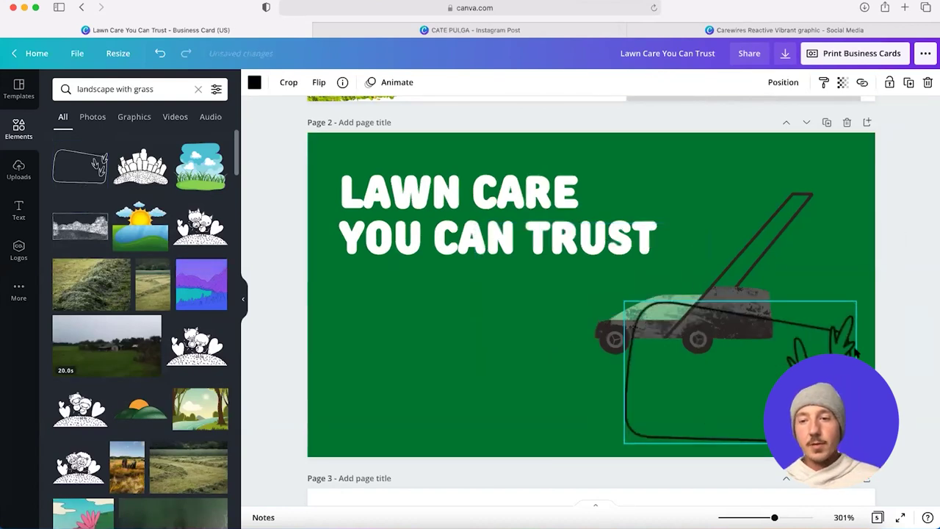
click(784, 83)
click(721, 116)
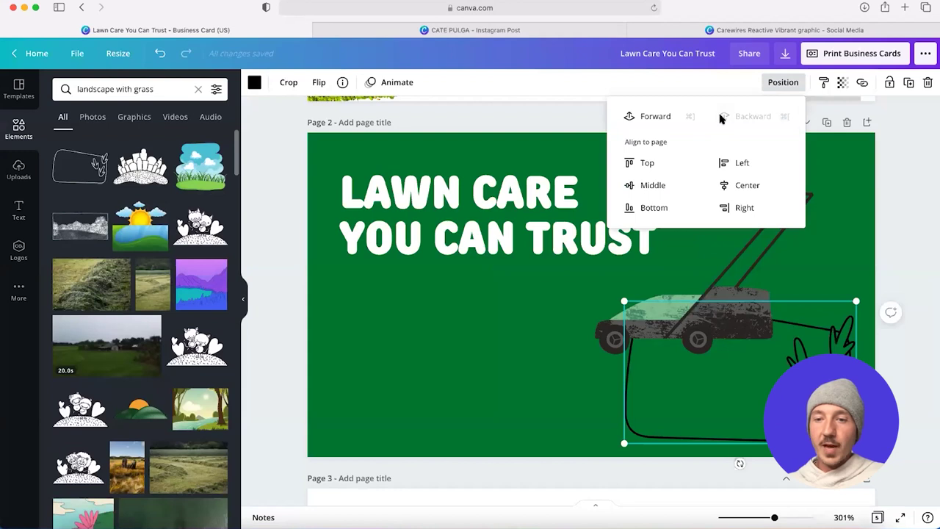
click(855, 302)
drag(855, 301, 844, 317)
click(705, 339)
drag(704, 339, 692, 331)
click(697, 389)
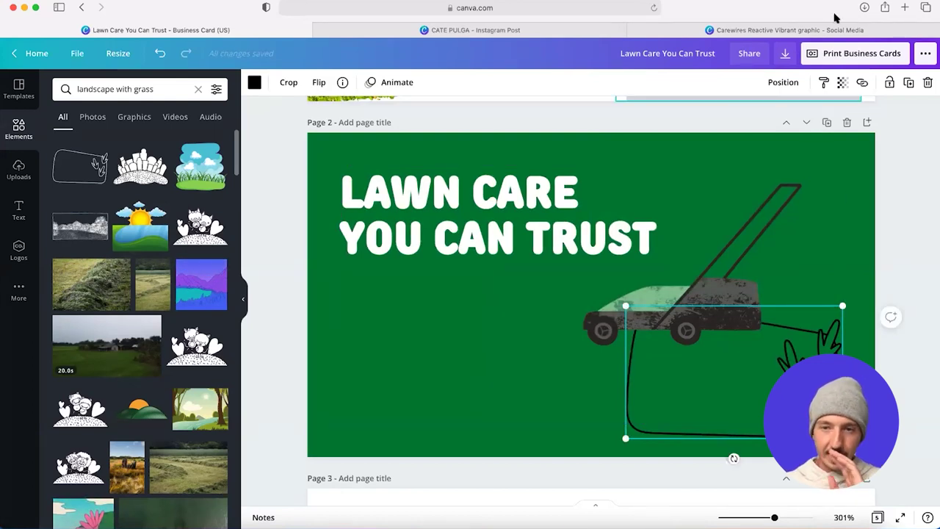
- Change the grass outline's colour from black to light sage green
click(254, 82)
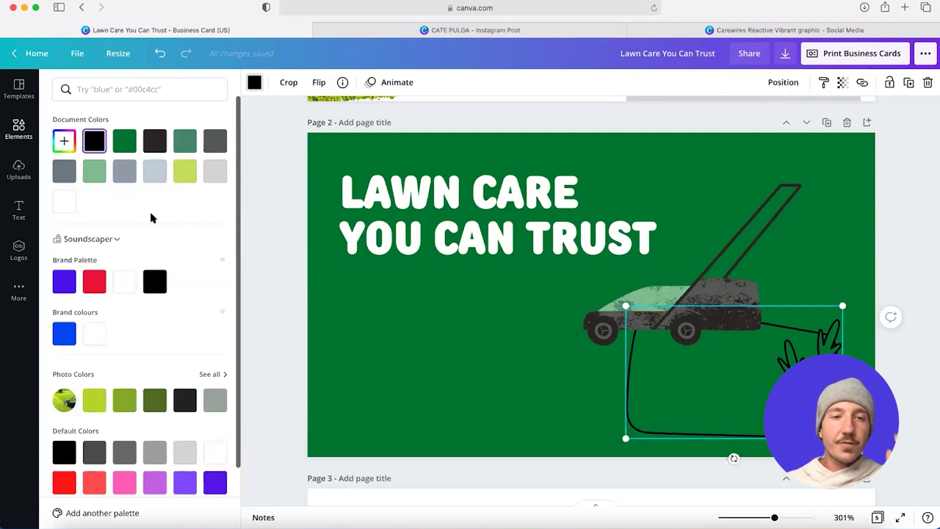
scroll(150, 217, down, 1)
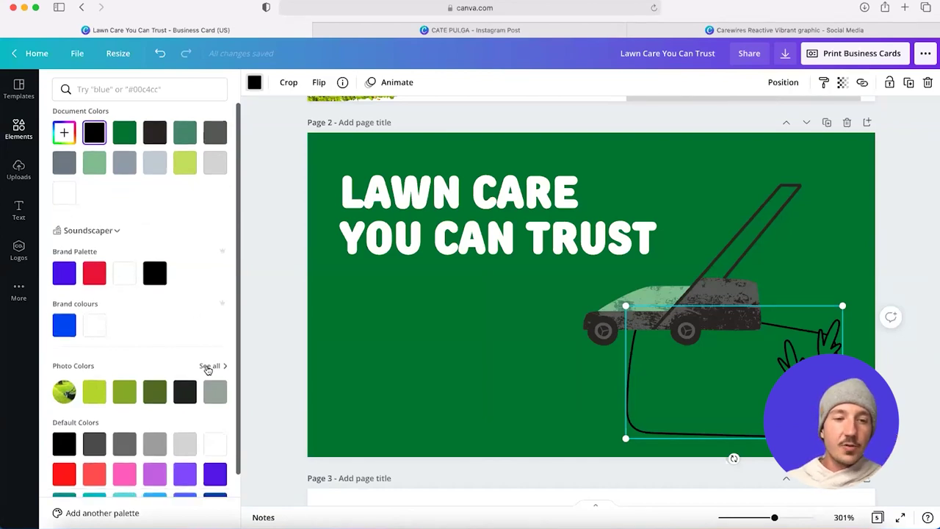
click(208, 366)
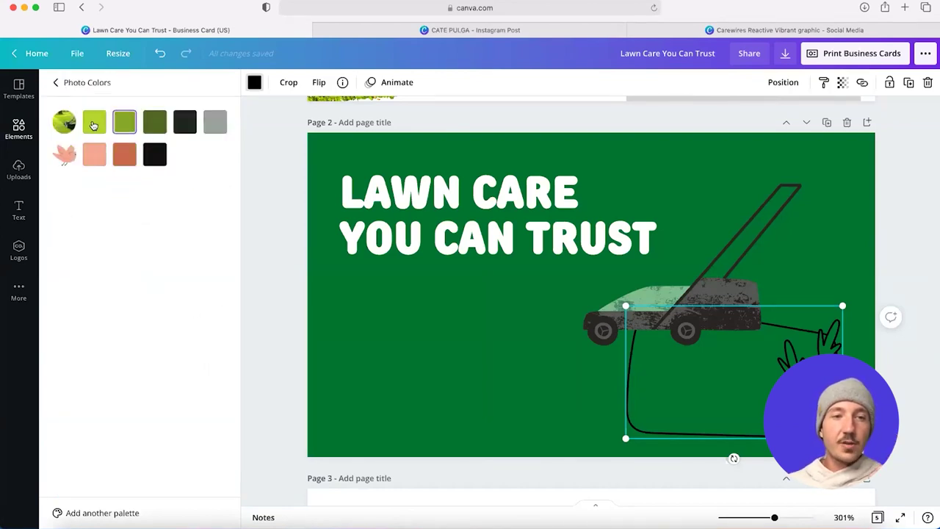
click(55, 84)
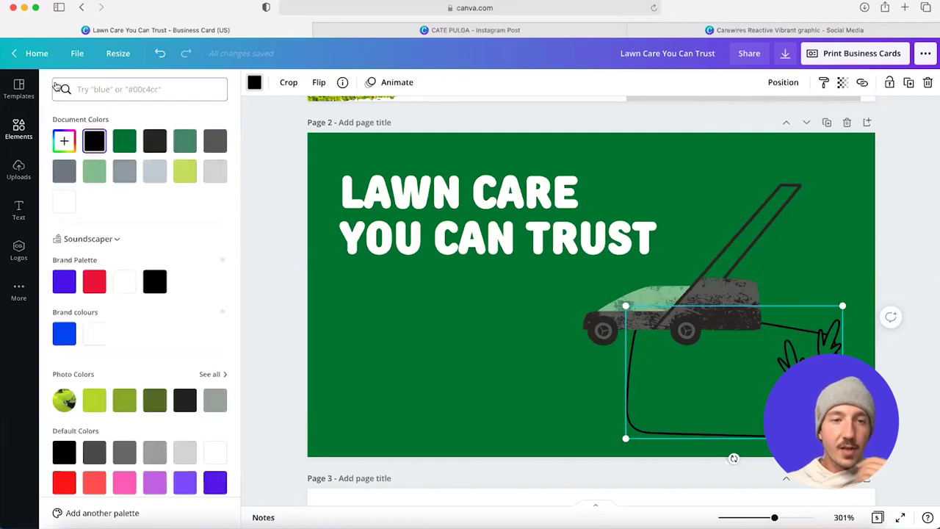
click(94, 176)
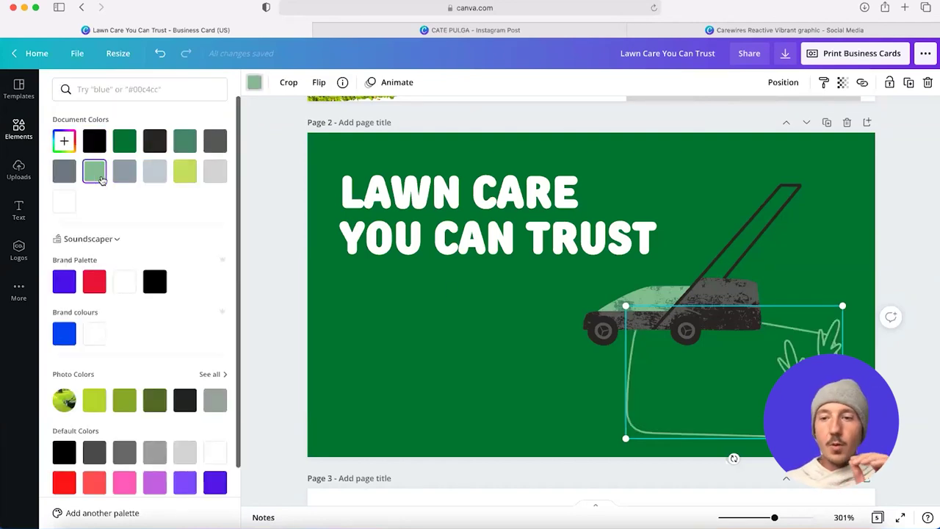
click(688, 341)
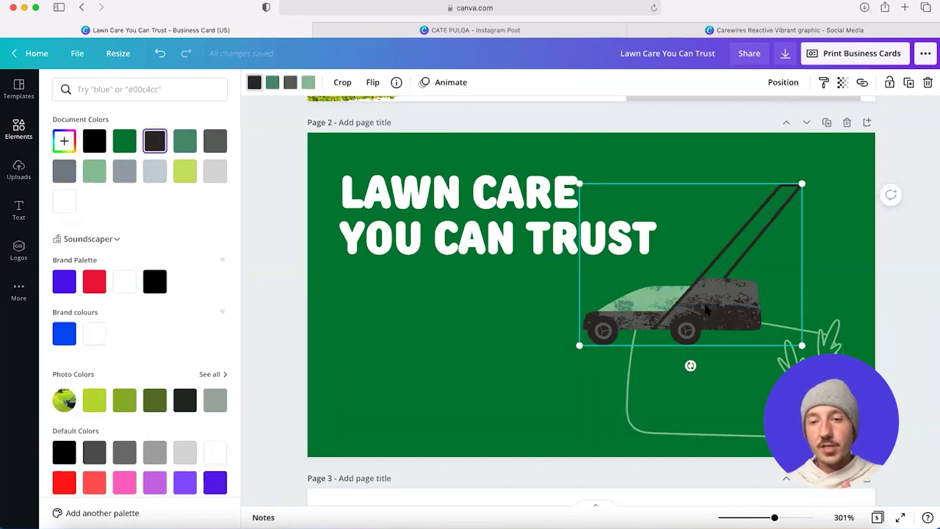
scroll(706, 310, up, 1)
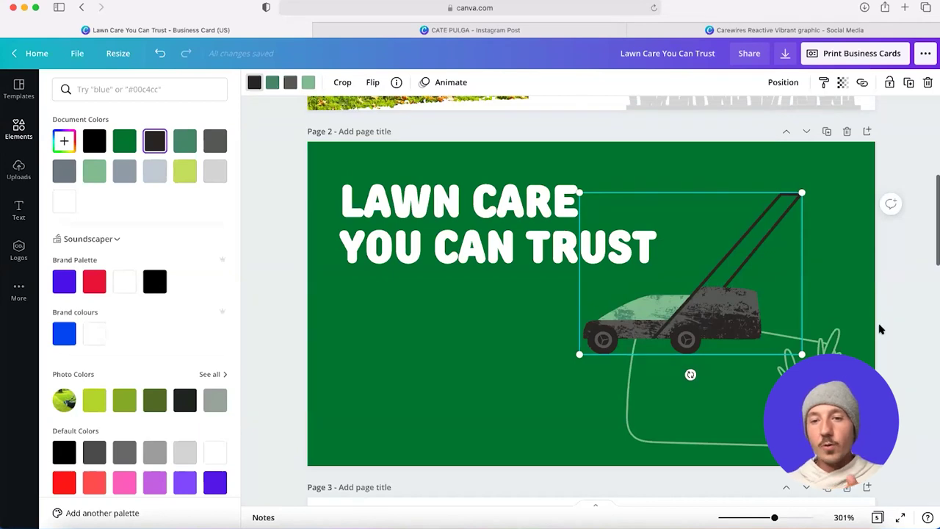
- Enlarge the LAWN CARE YOU CAN TRUST headline, keeping it on two lines
key(Escape)
key(Escape)
click(677, 277)
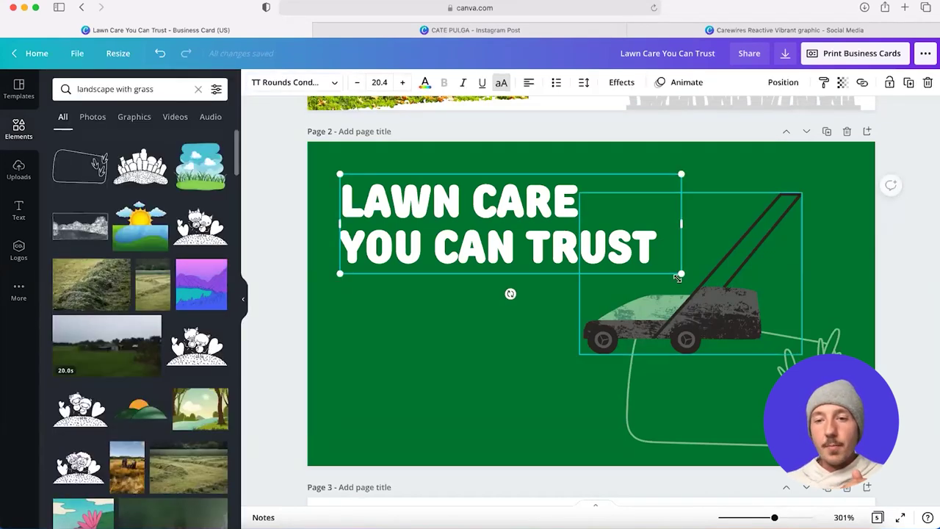
drag(677, 277, 726, 287)
drag(737, 227, 685, 210)
click(878, 339)
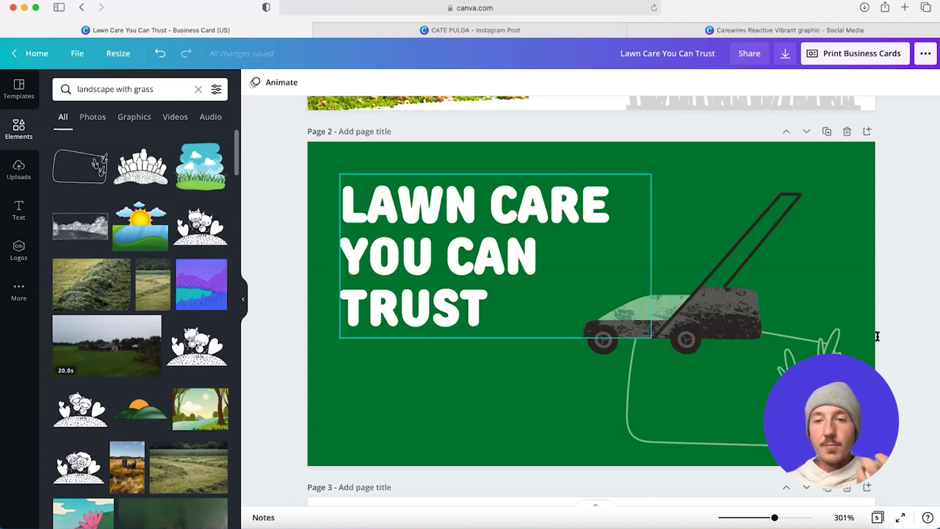
click(654, 256)
drag(652, 256, 706, 270)
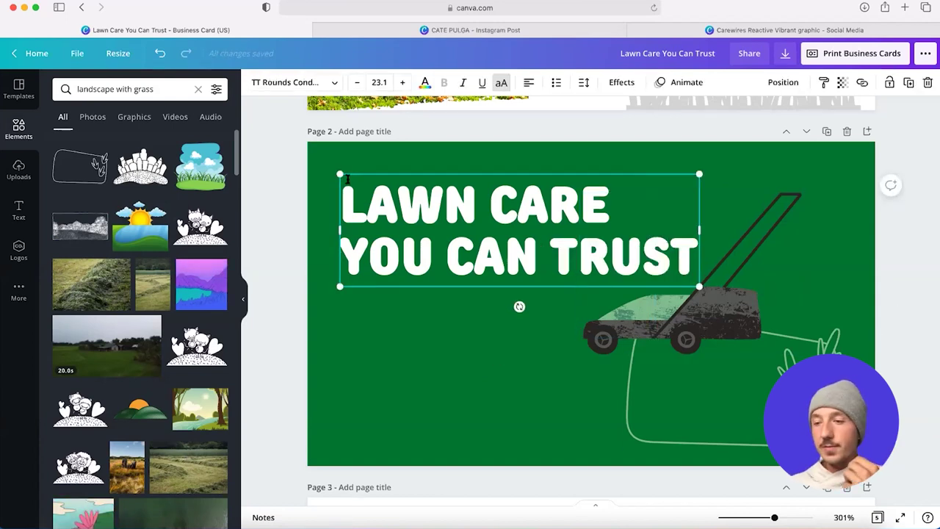
- Add a light green 'chalk flourish' element beneath the headline
click(197, 89)
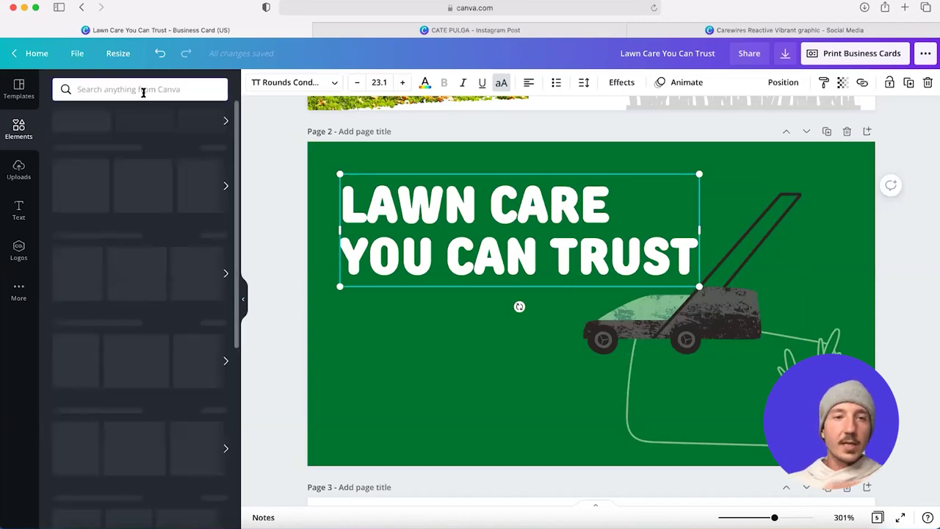
text(cha)
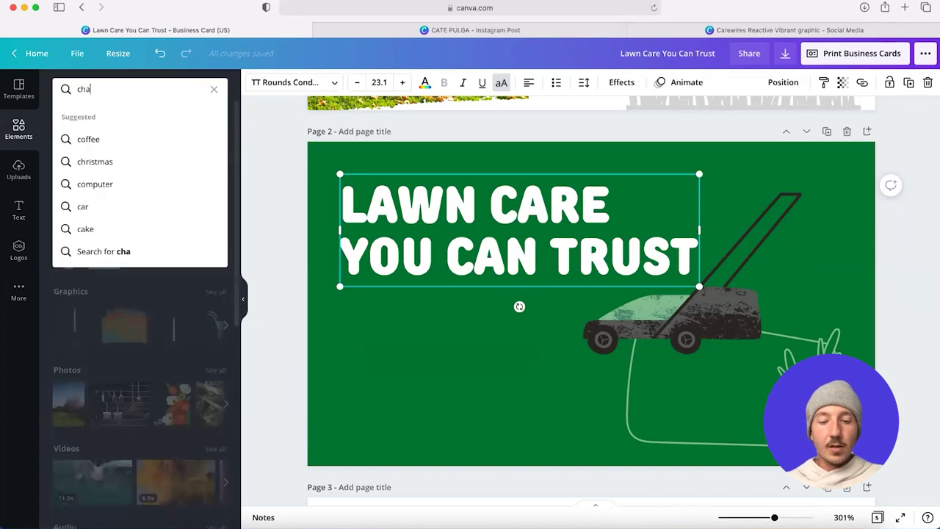
text(lk flourish)
key(Return)
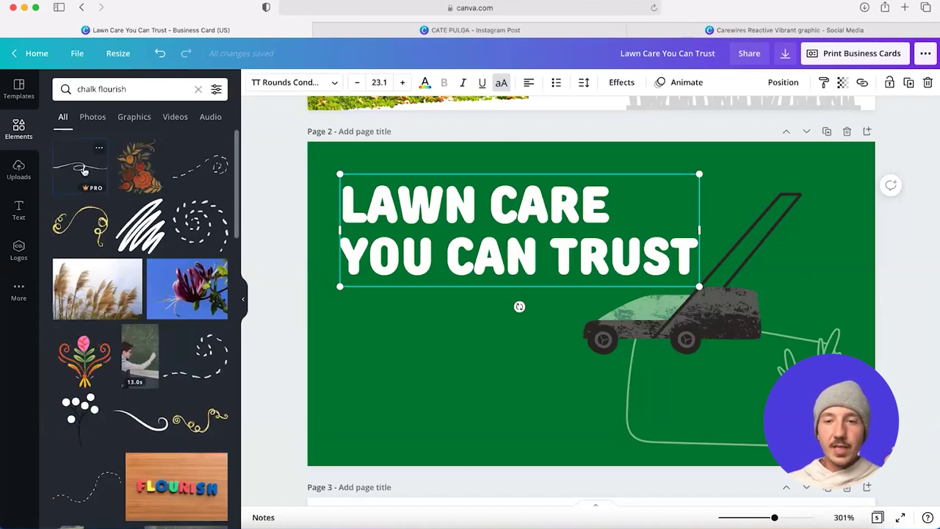
click(83, 170)
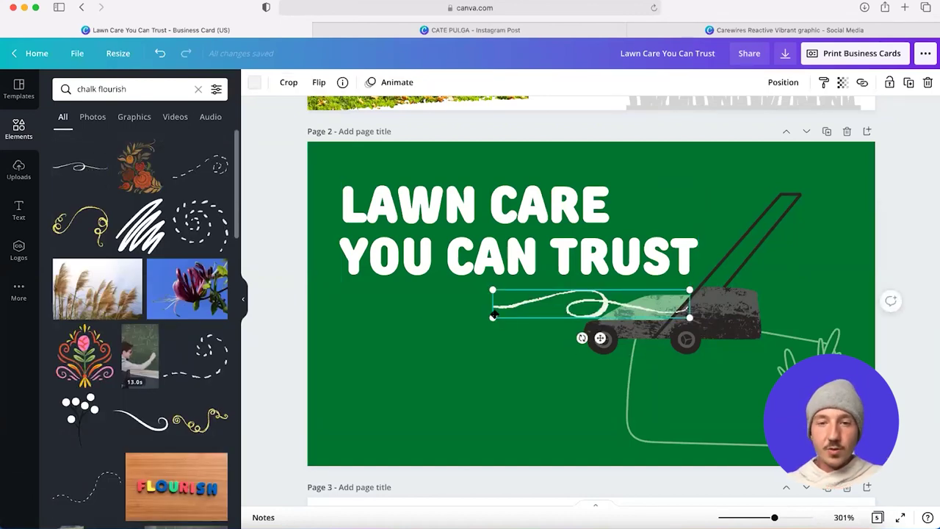
drag(606, 318, 453, 314)
click(254, 81)
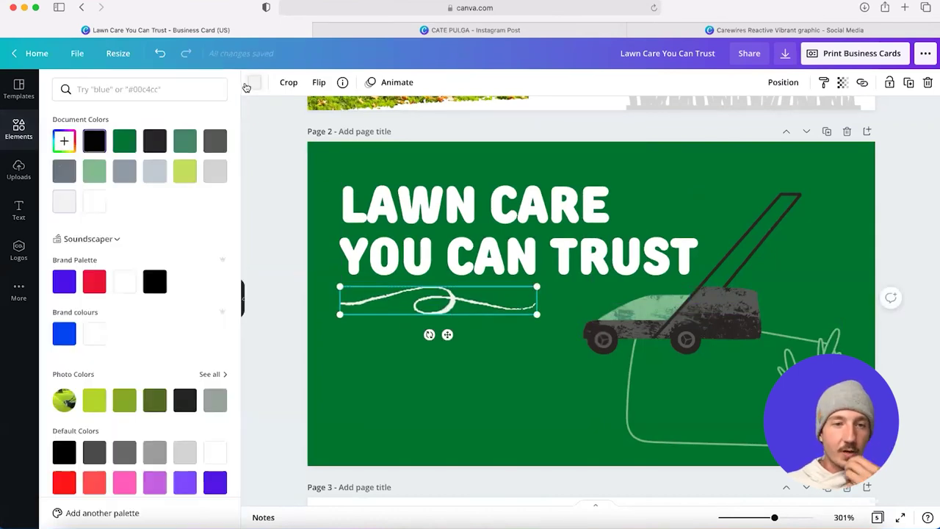
click(94, 171)
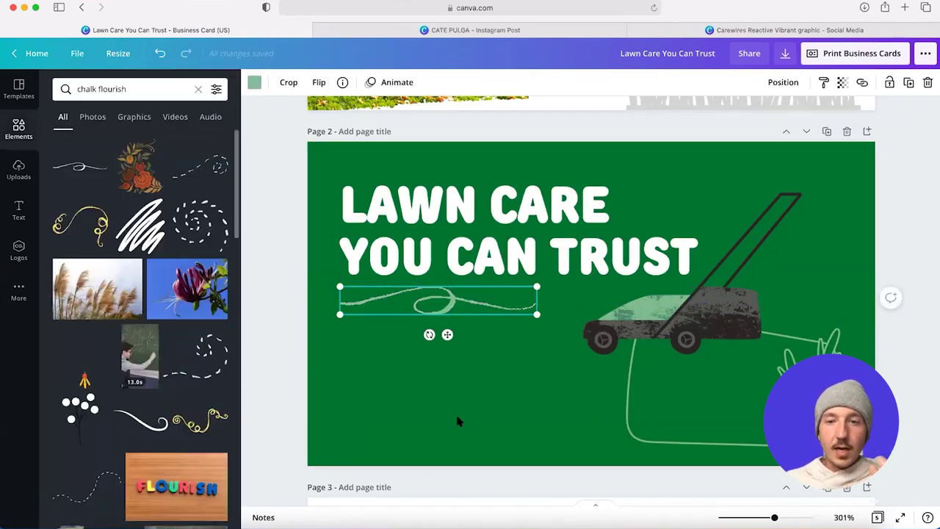
click(456, 420)
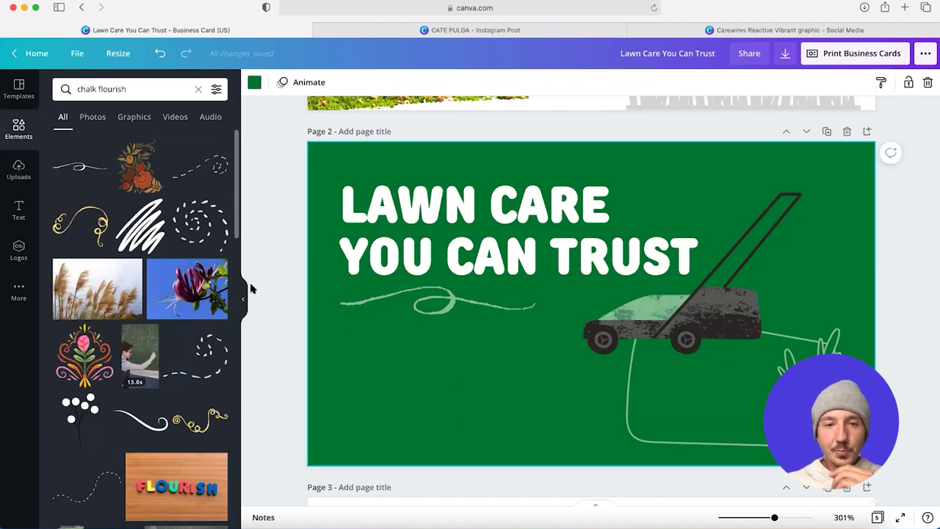
click(247, 302)
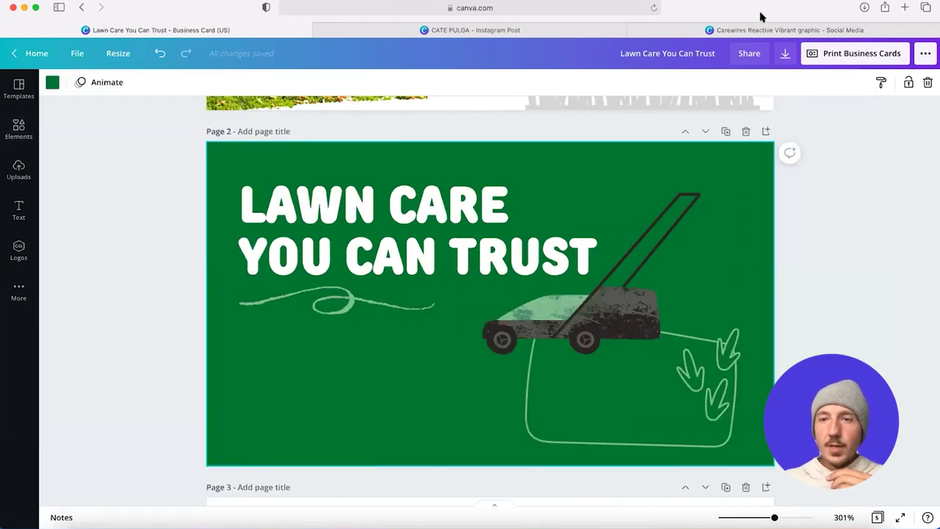
- Shift the lawn mower and its grass outline slightly to the right
scroll(827, 216, down, 10)
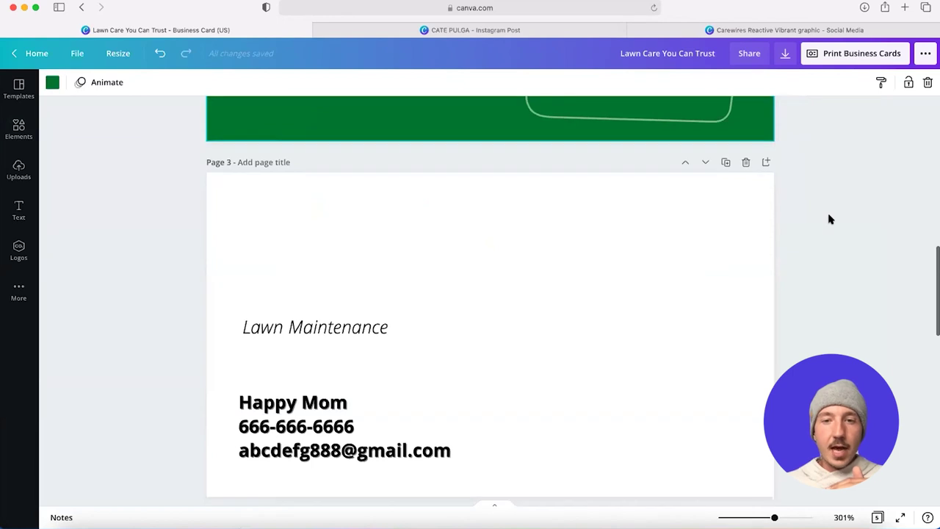
scroll(828, 219, up, 5)
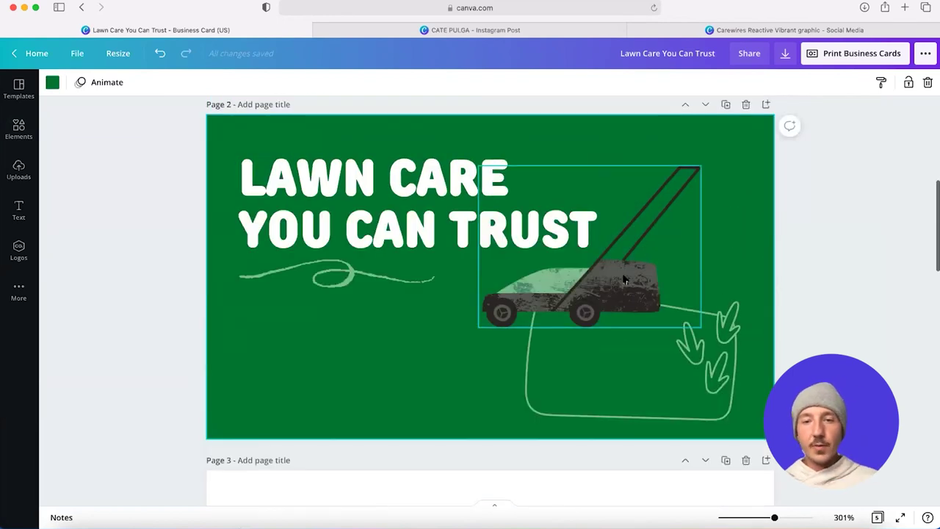
click(624, 289)
shift+click(729, 370)
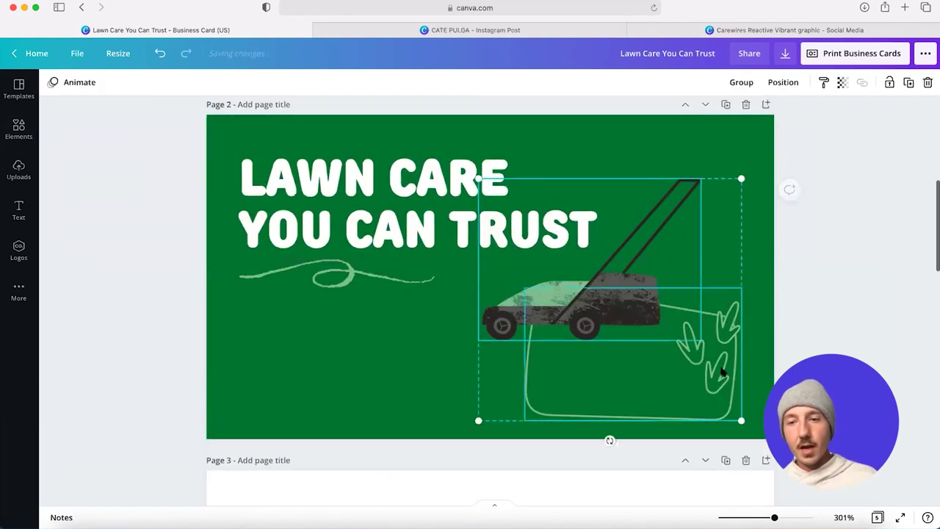
drag(705, 371, 719, 367)
key(Tab)
key(Escape)
- Enlarge the lawn mower toward the upper right and nudge it into place
scroll(868, 362, down, 1)
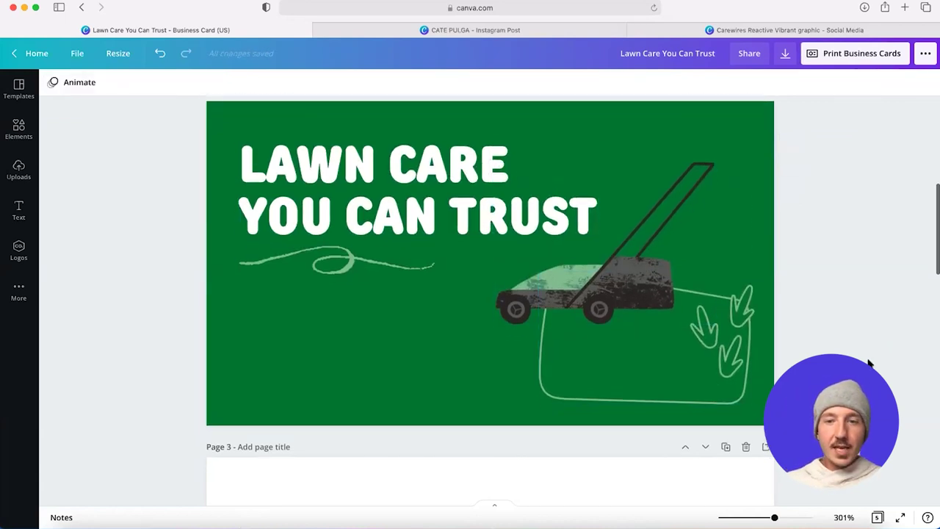
scroll(868, 363, up, 1)
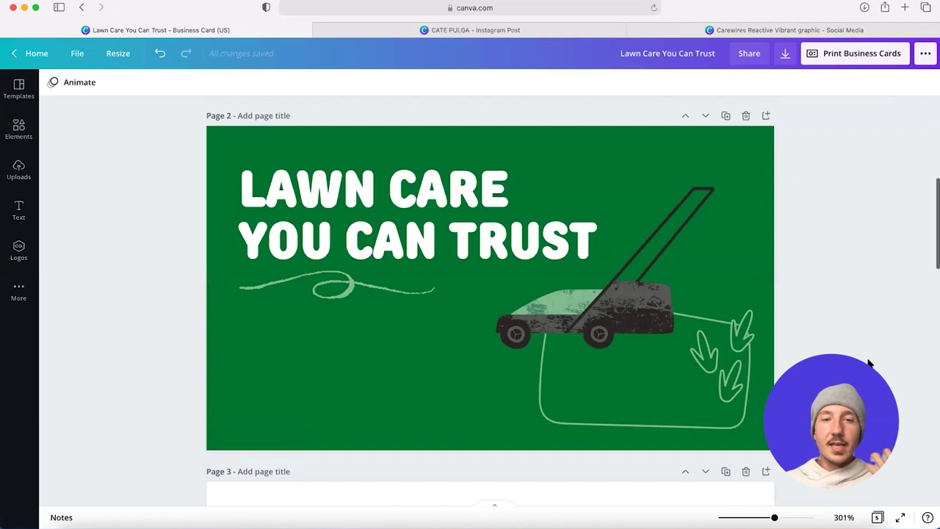
scroll(869, 363, up, 1)
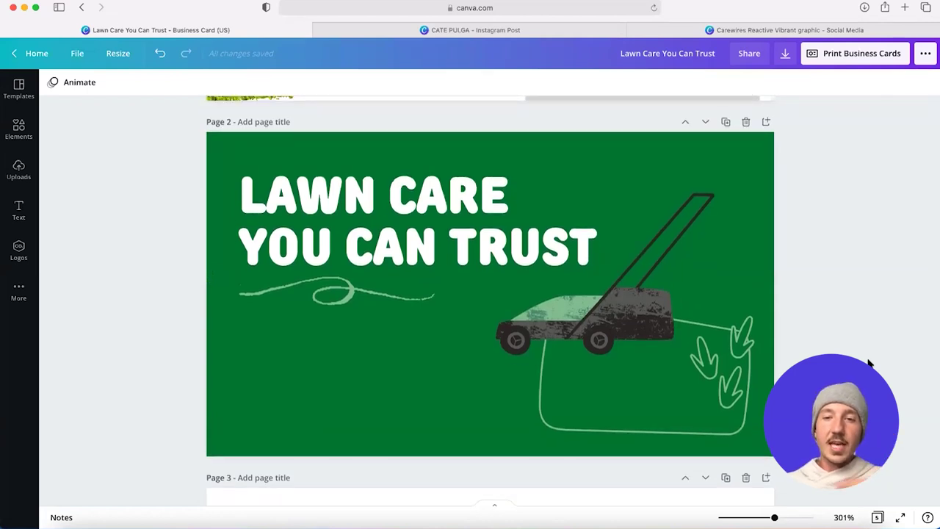
scroll(868, 363, down, 1)
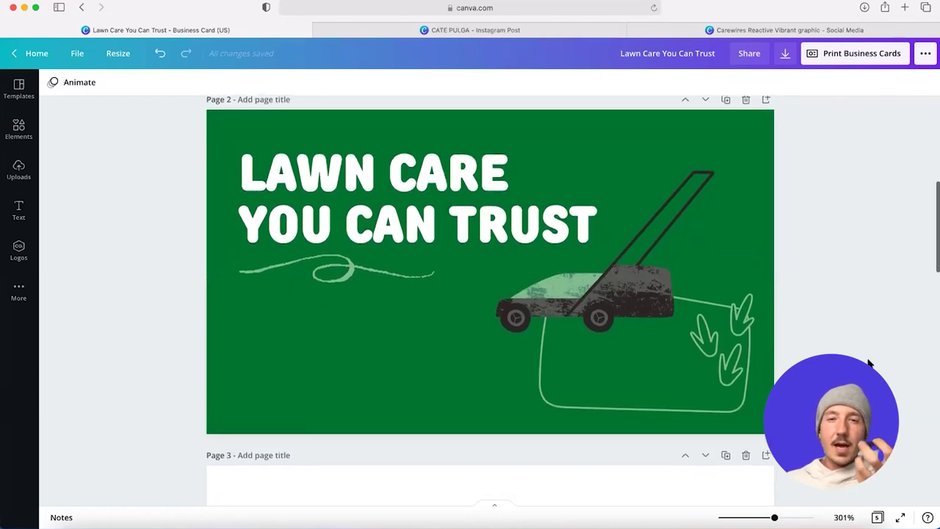
click(648, 294)
drag(648, 294, 645, 291)
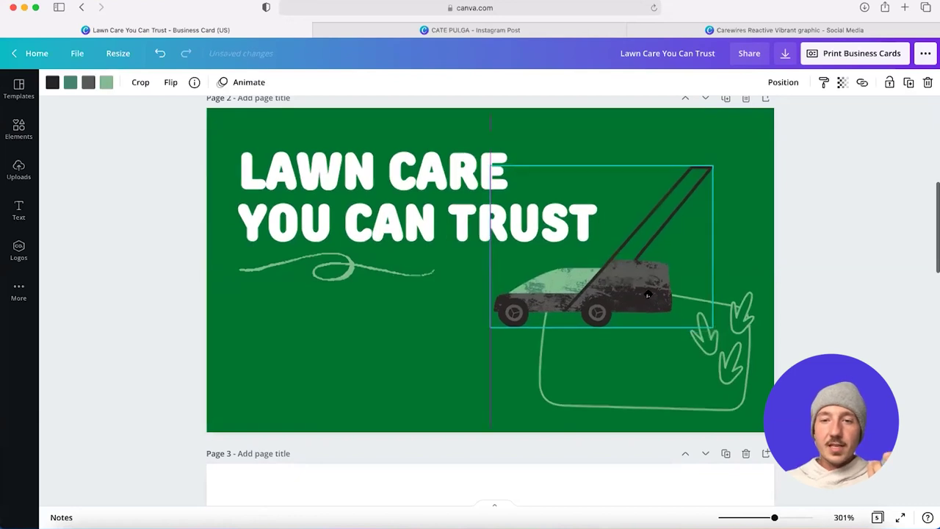
mouse_move(721, 160)
mouse_down()
mouse_move(740, 148)
mouse_move(733, 152)
mouse_up()
click(805, 218)
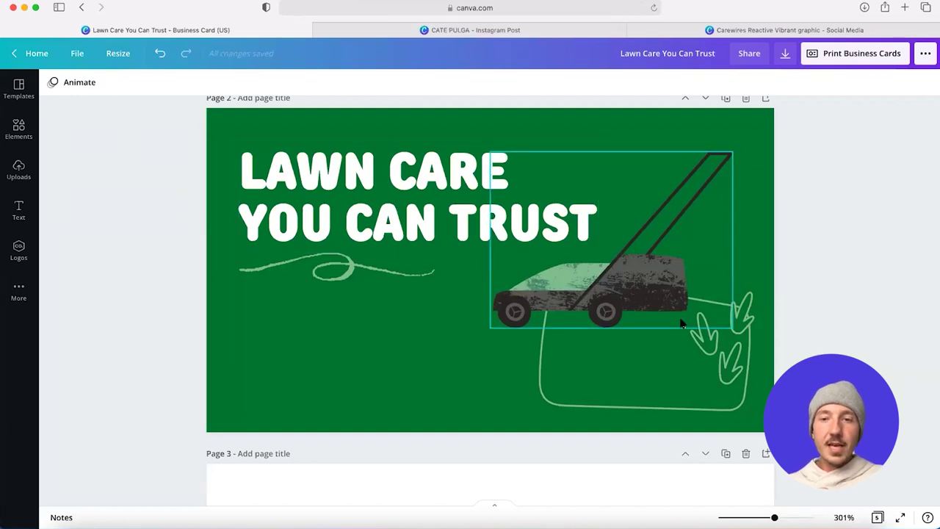
click(657, 306)
drag(657, 306, 657, 313)
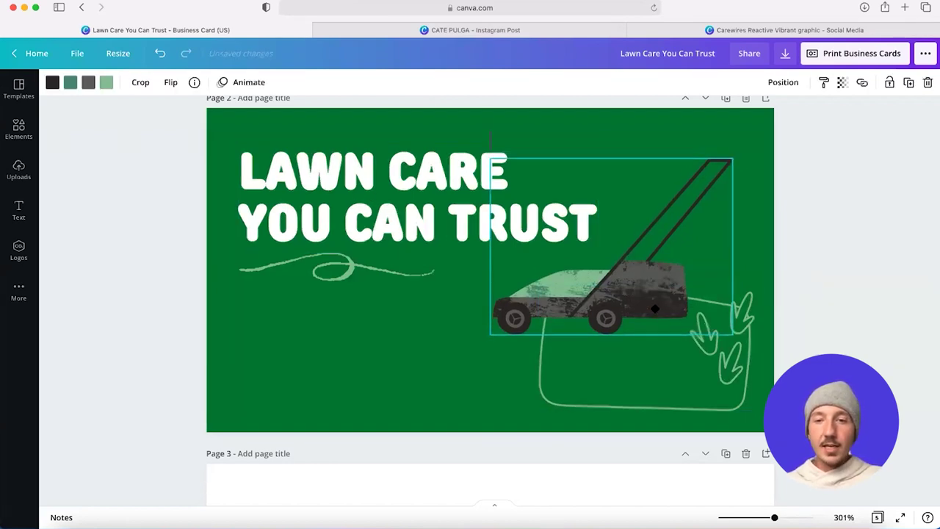
scroll(490, 294, down, 2)
- Go to page 3 of the card, select it, and bring up the Elements library
scroll(726, 377, down, 8)
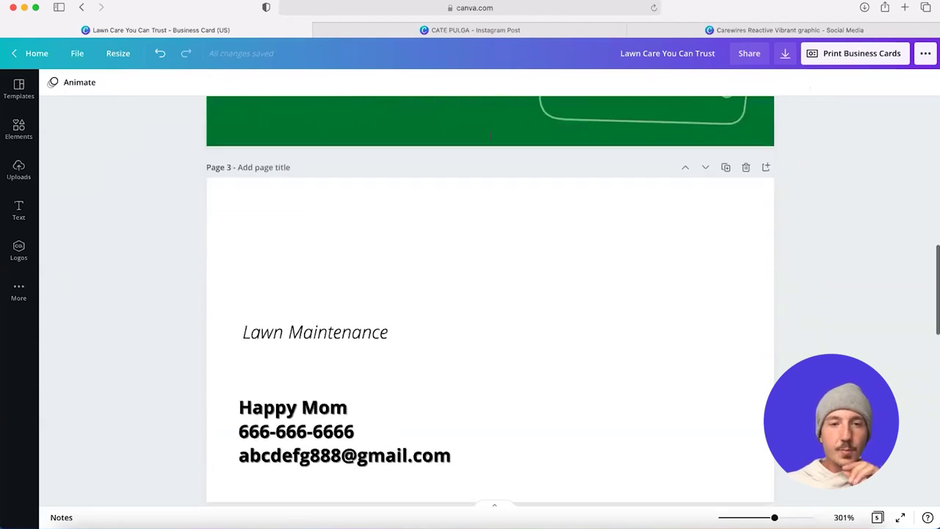
click(727, 377)
scroll(727, 377, down, 1)
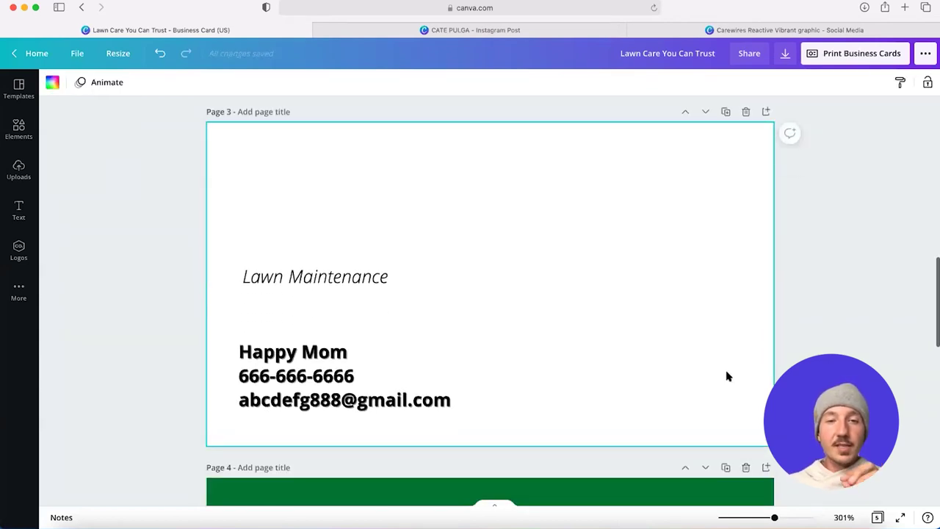
scroll(726, 377, up, 20)
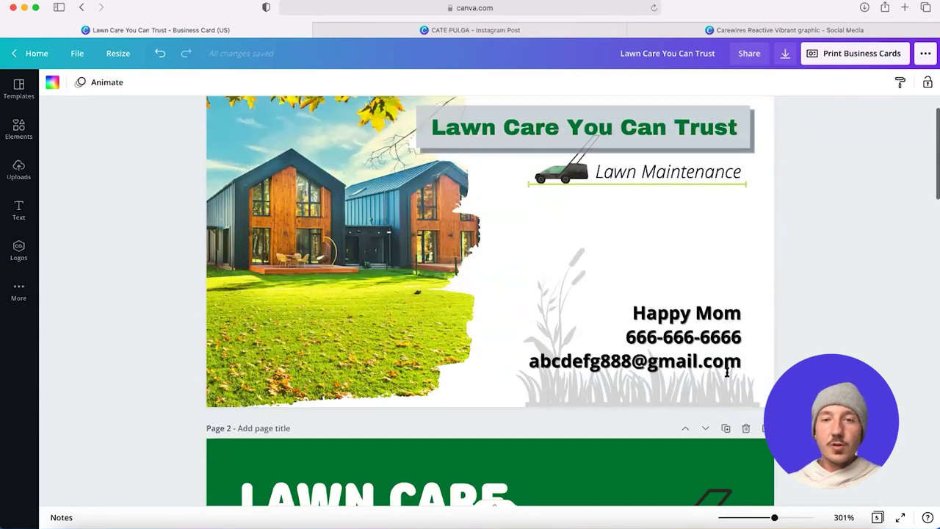
scroll(727, 373, up, 2)
scroll(727, 372, down, 1)
scroll(727, 372, down, 20)
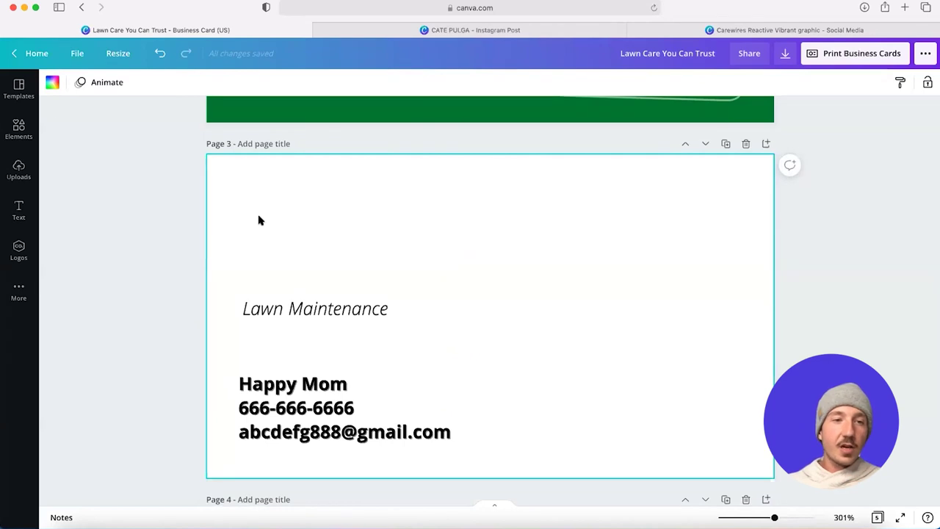
click(18, 126)
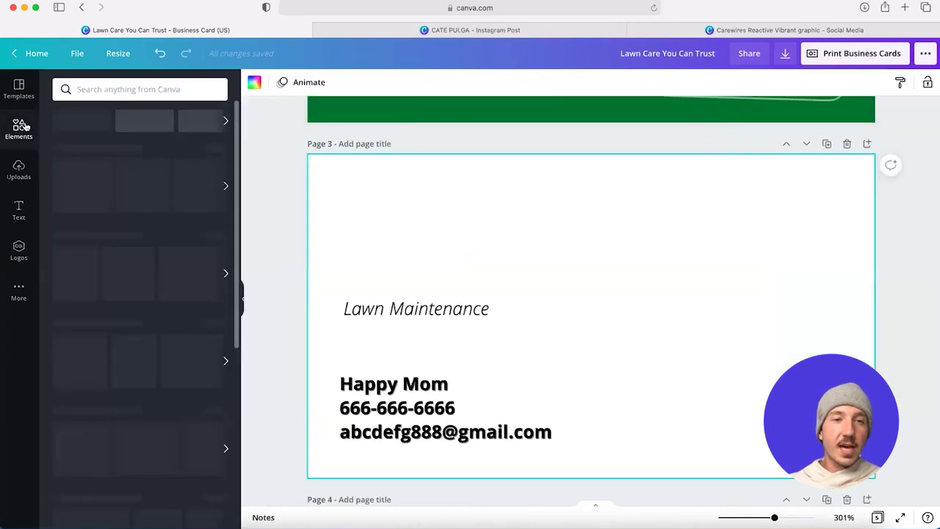
- Search elements for 'mowing lawns' and filter the results to photos
click(132, 89)
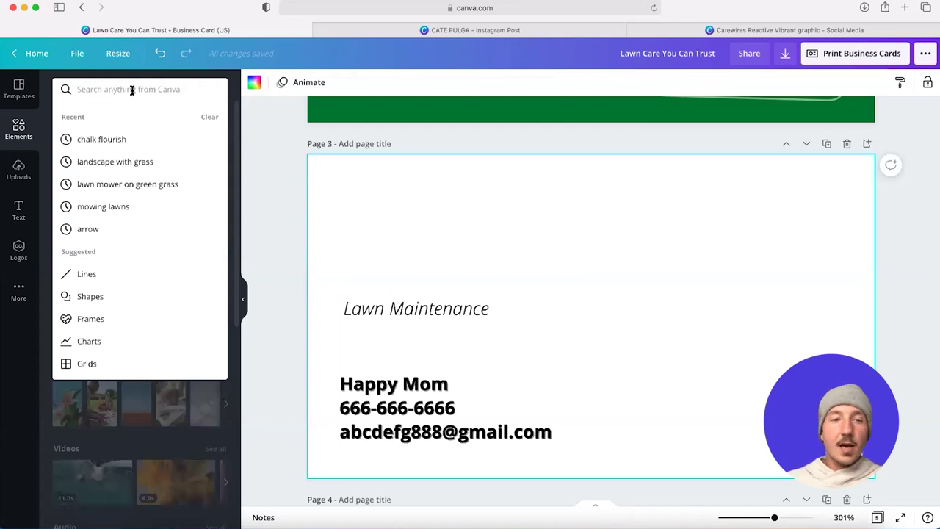
text(LAW)
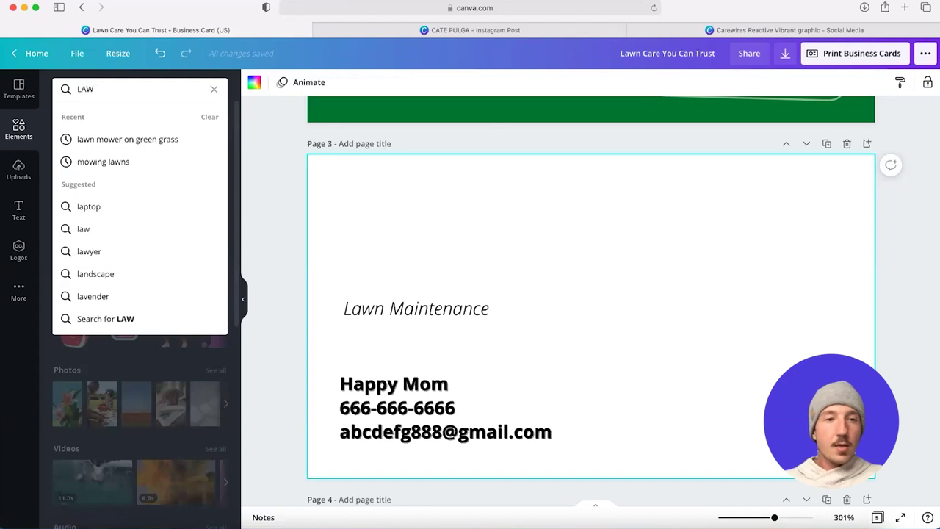
key(BackSpace)
key(BackSpace)
key(BackSpace)
text(mowin)
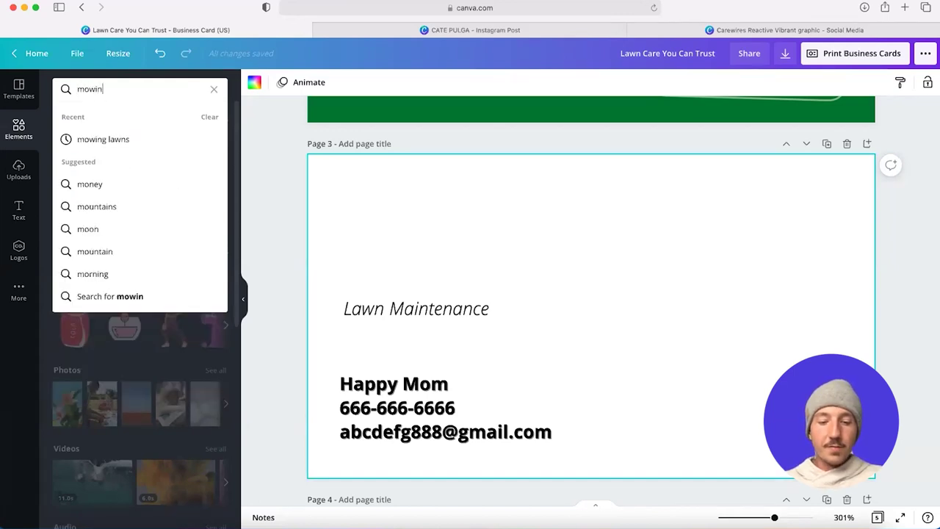
text(g lawns)
key(Return)
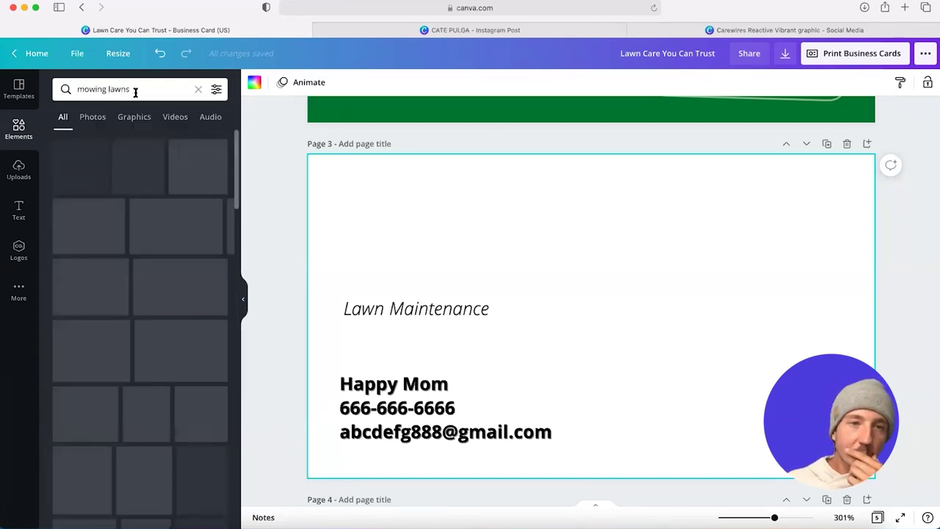
click(98, 122)
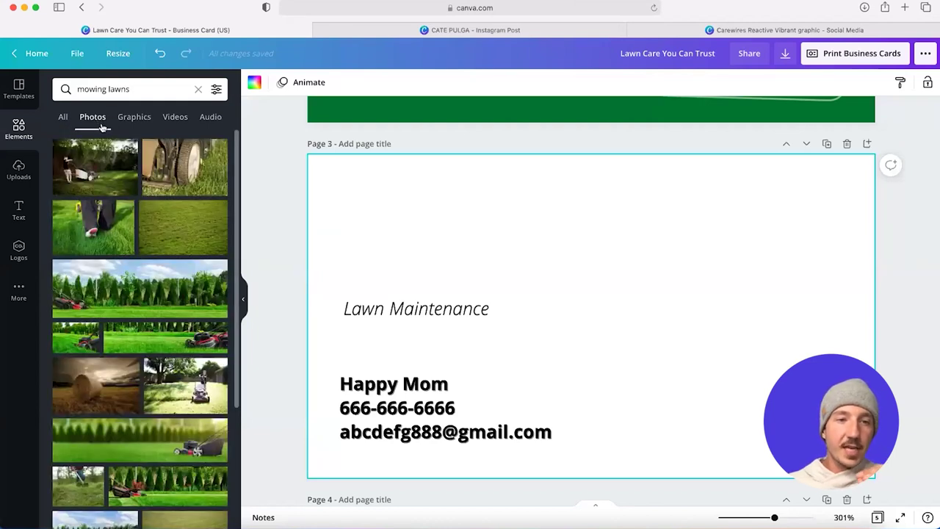
scroll(169, 228, down, 2)
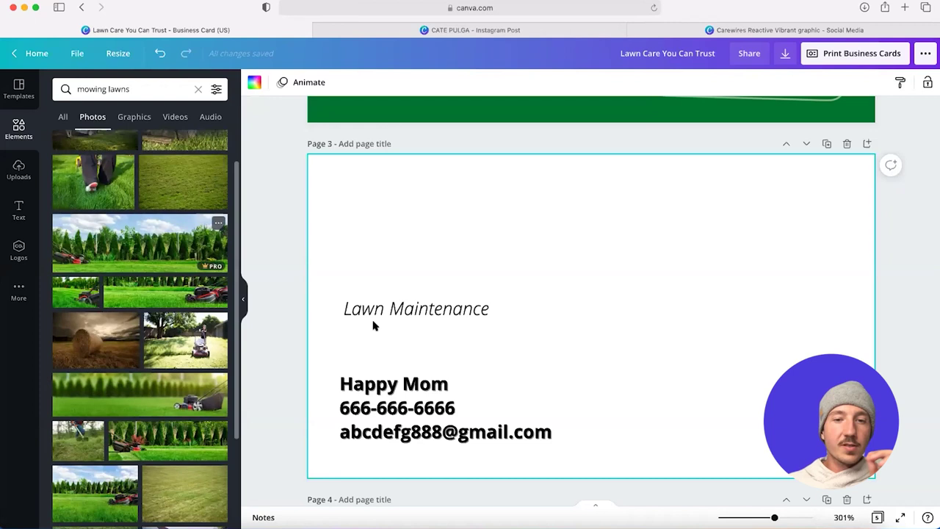
scroll(384, 247, up, 5)
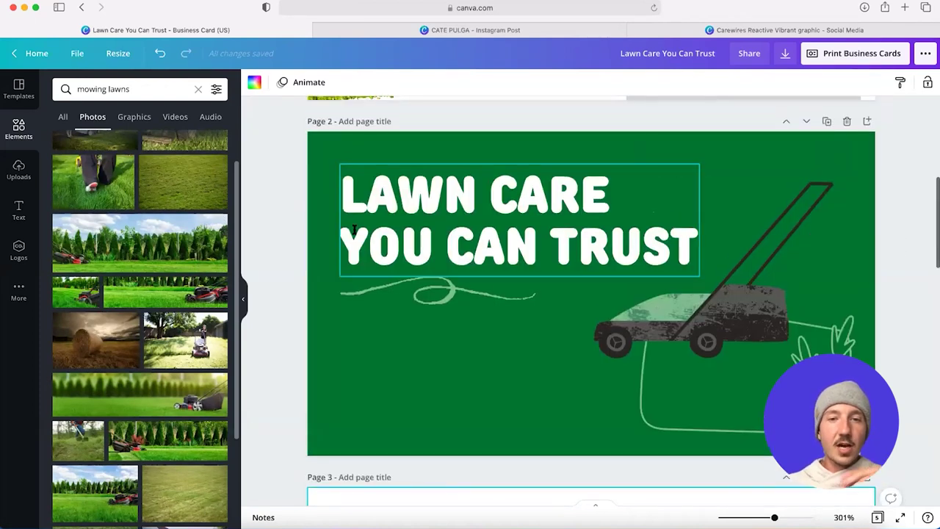
scroll(372, 229, down, 5)
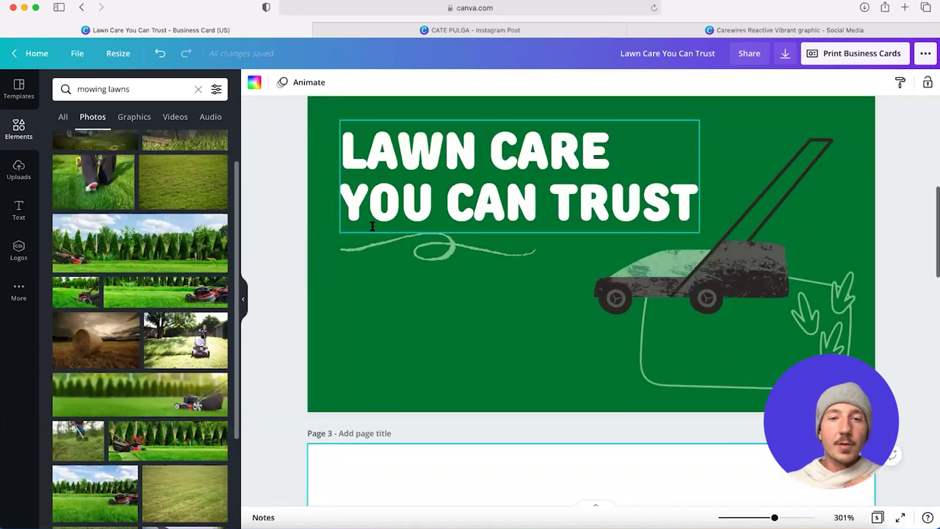
scroll(372, 230, down, 1)
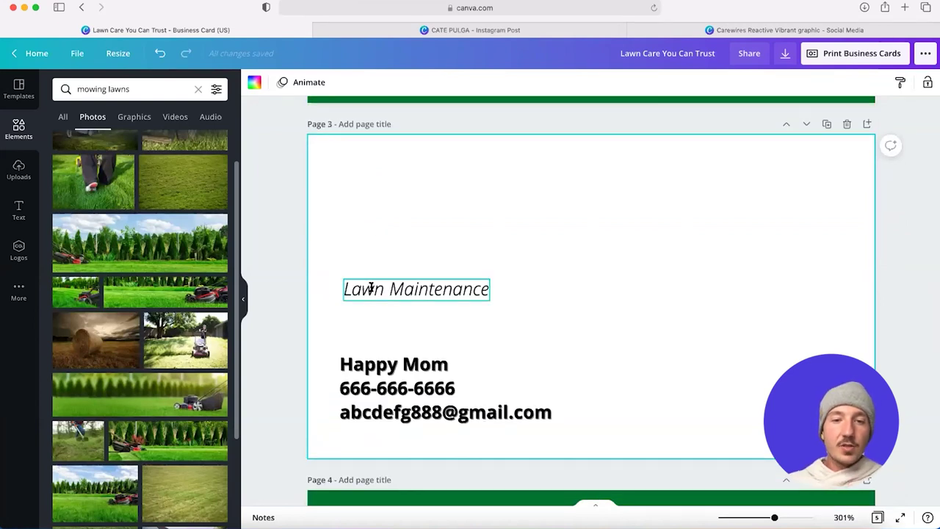
- Nudge the Lawn Maintenance text left and drop the red mower photo in as page 3's background
drag(369, 288, 366, 290)
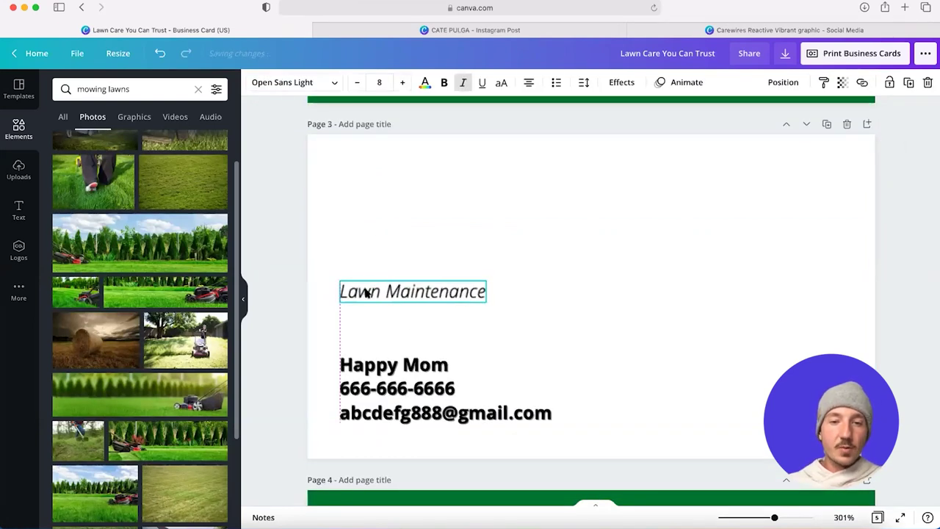
click(420, 238)
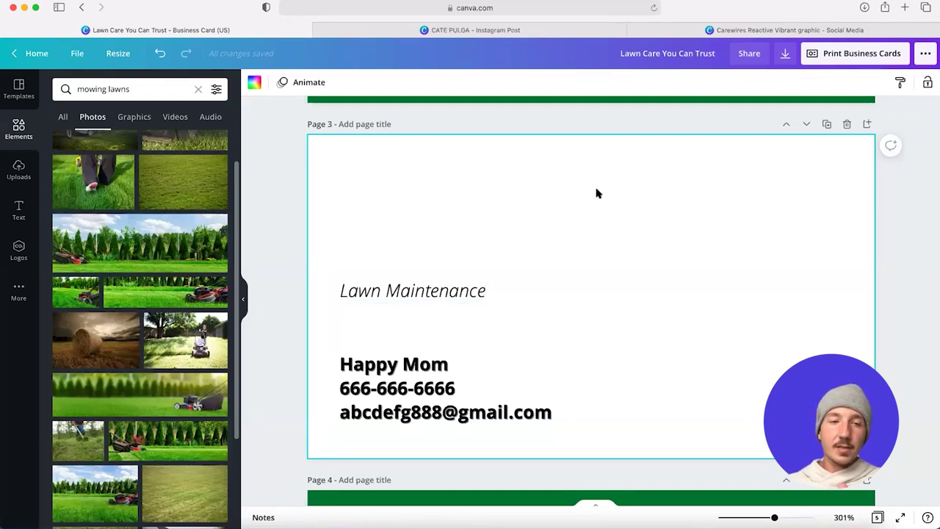
scroll(168, 323, down, 5)
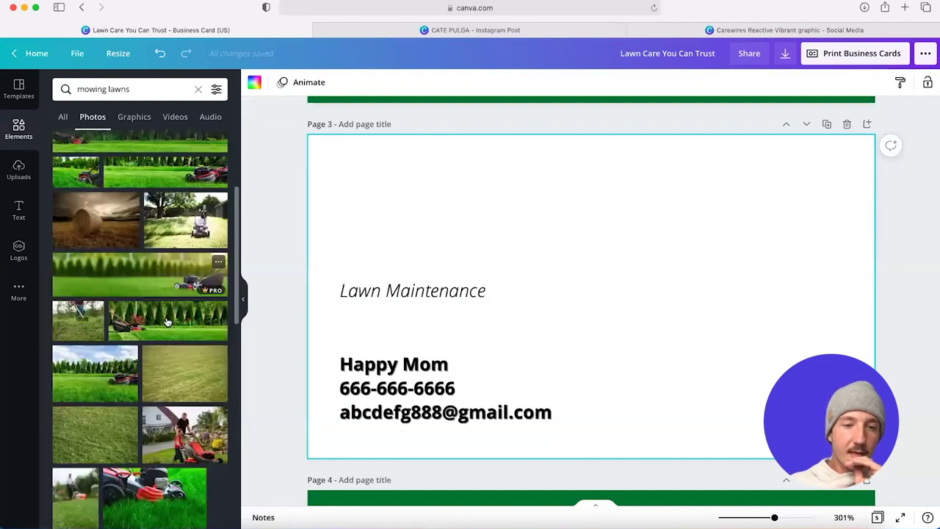
scroll(167, 322, down, 8)
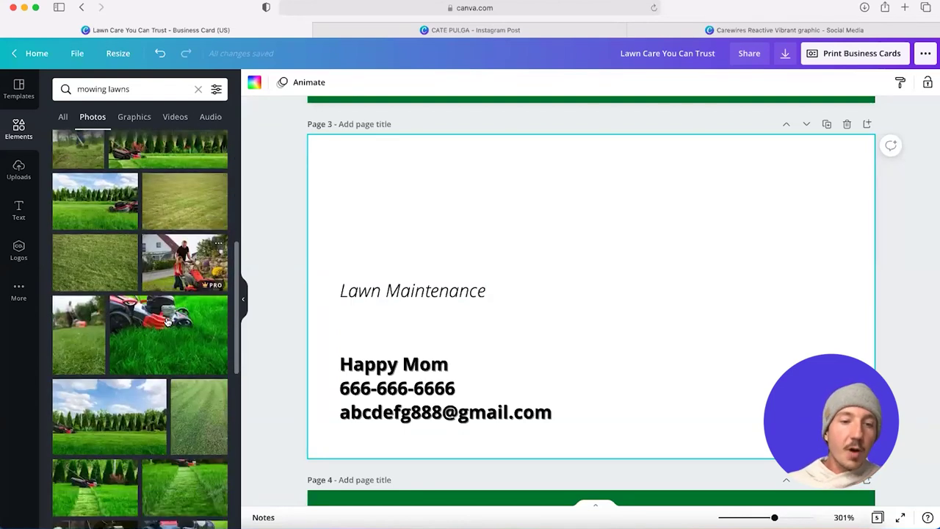
scroll(168, 322, down, 5)
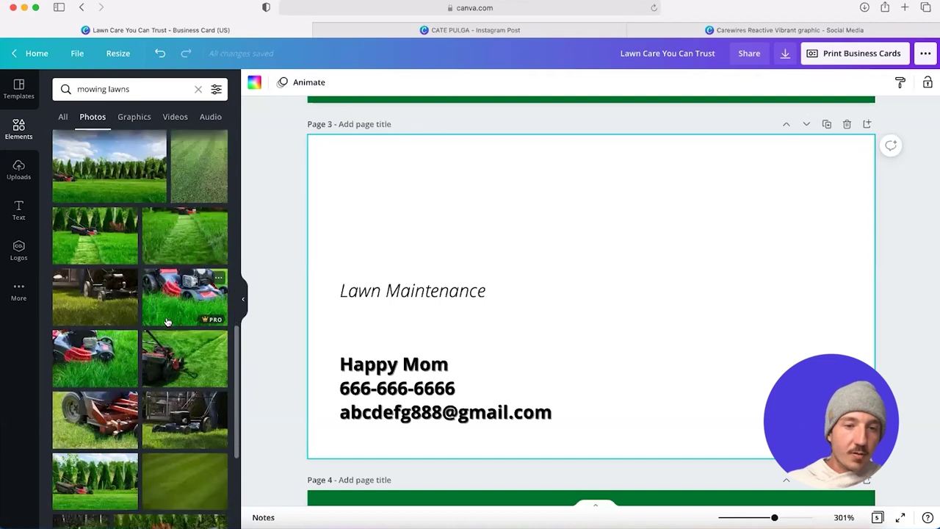
drag(176, 355, 331, 242)
- Flip the mower background photo horizontally so the mower sits on the right
click(373, 82)
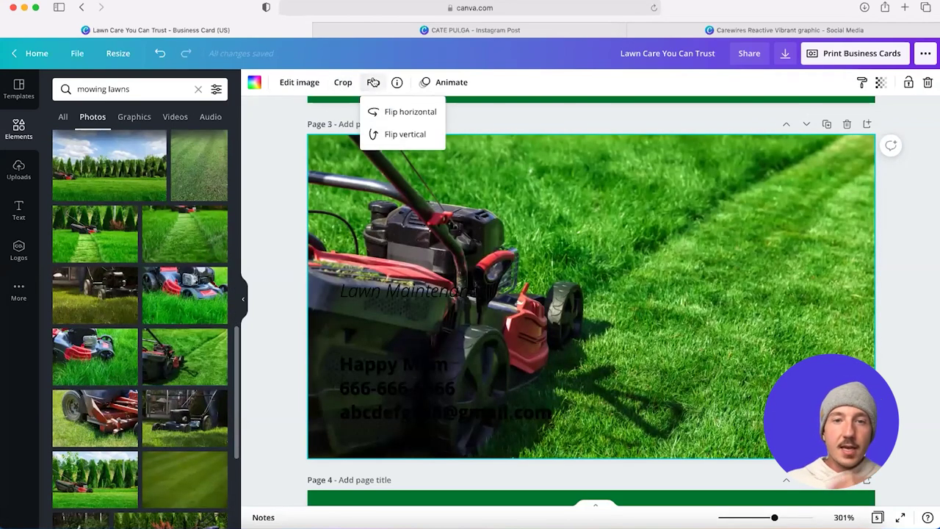
click(380, 114)
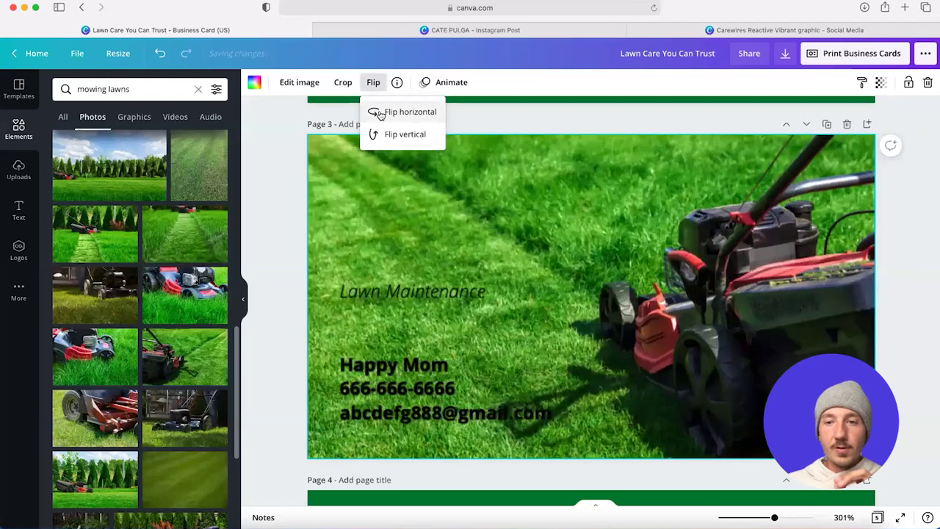
click(931, 309)
click(836, 298)
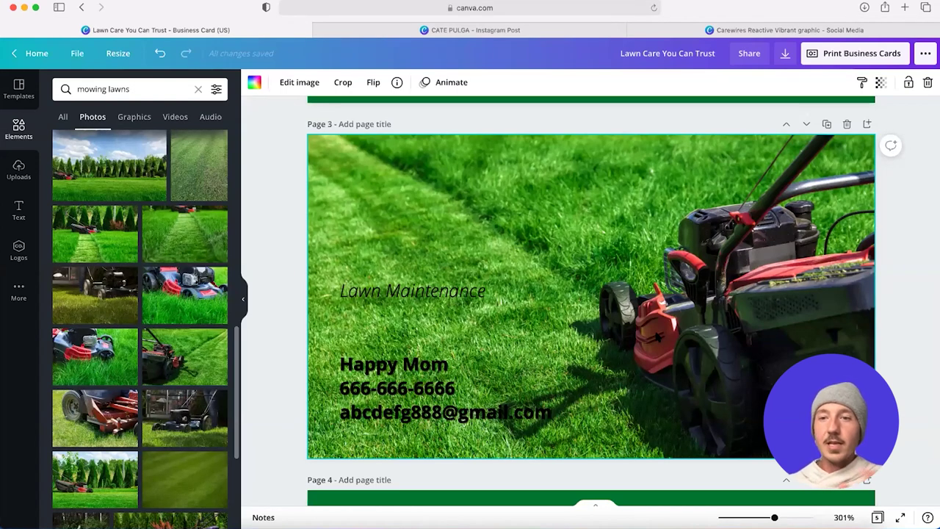
click(921, 348)
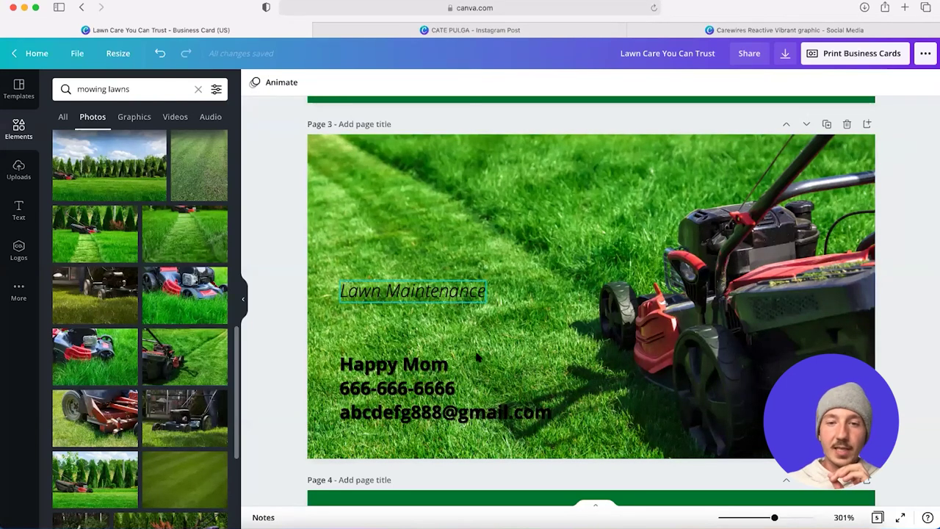
- Make the Lawn Maintenance heading all uppercase, then select both text boxes
click(536, 299)
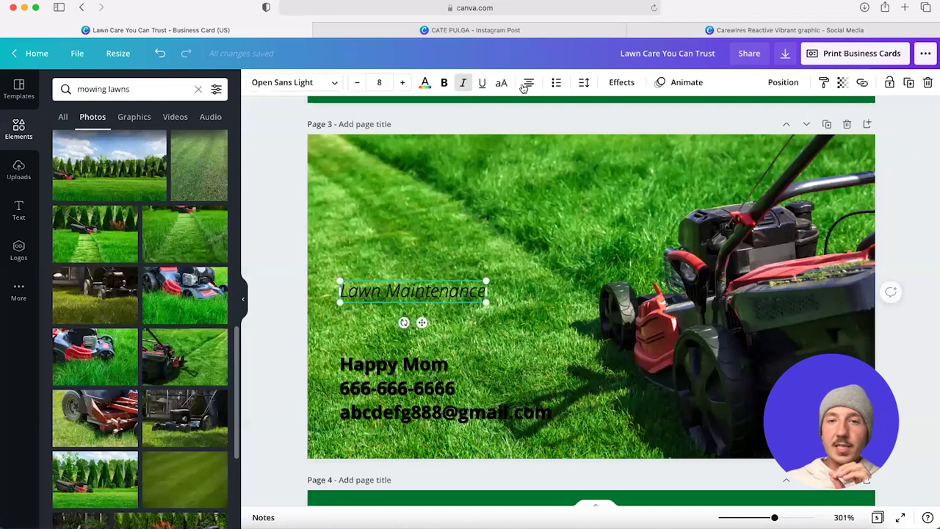
key(super+i)
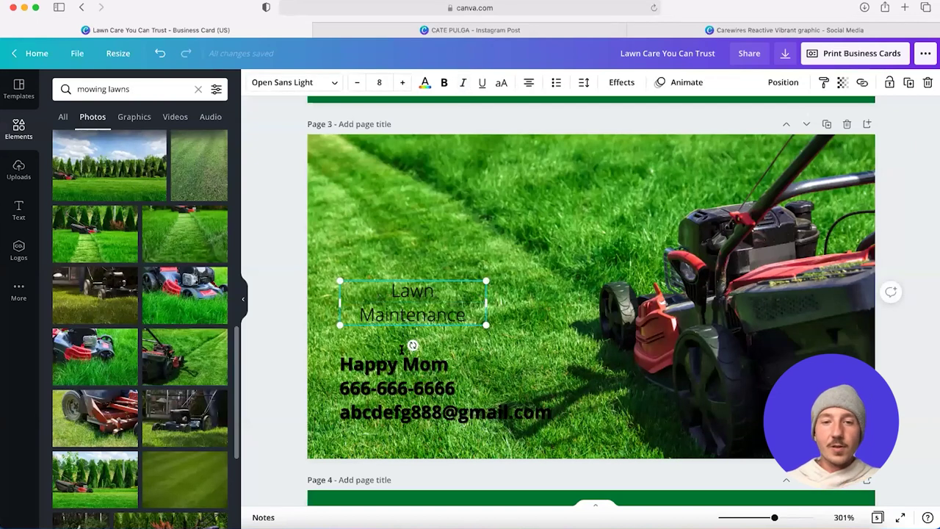
key(super+z)
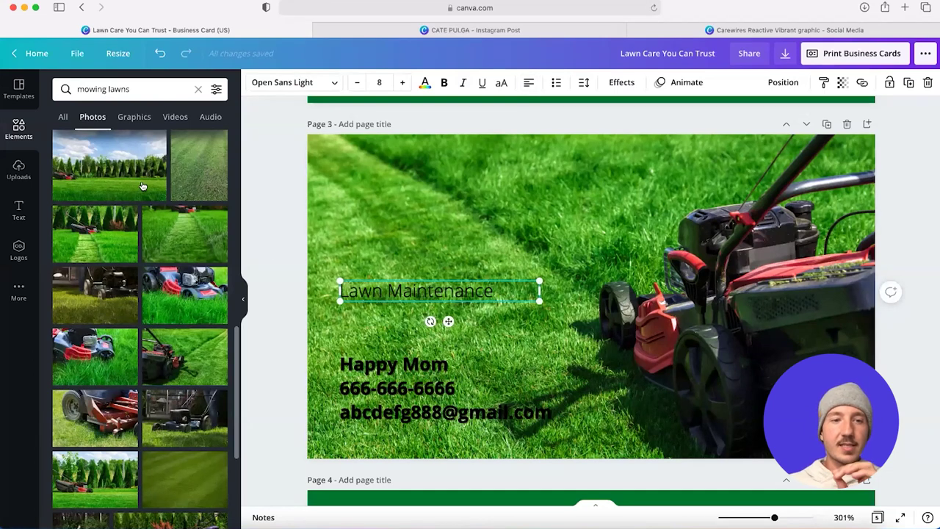
scroll(354, 325, down, 2)
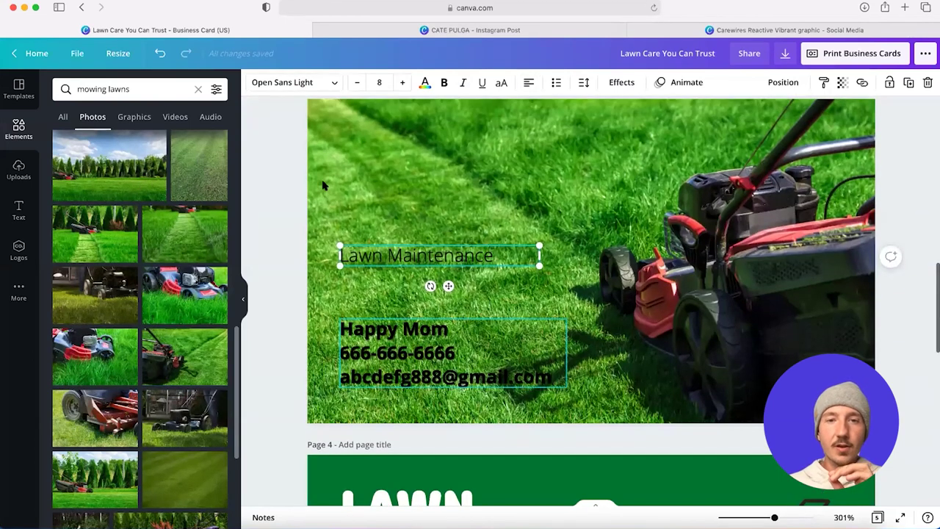
key(super+a)
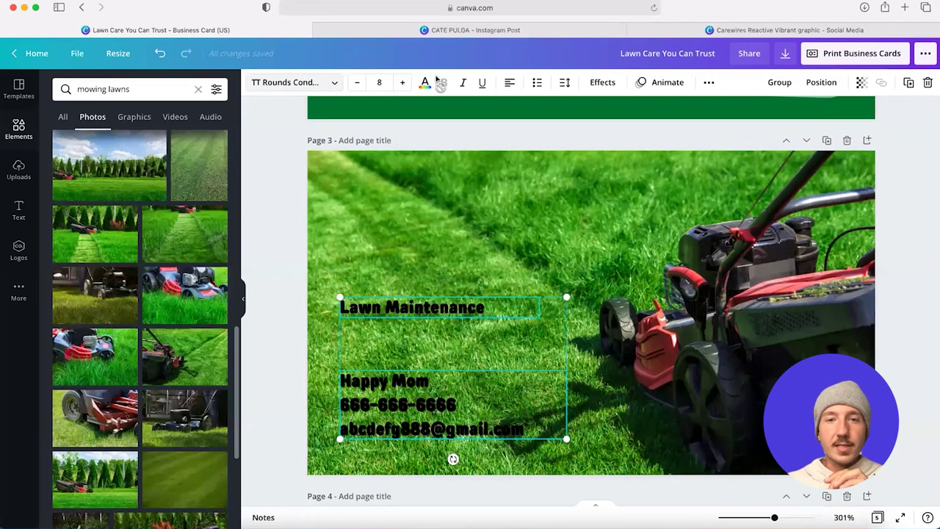
click(439, 305)
click(501, 82)
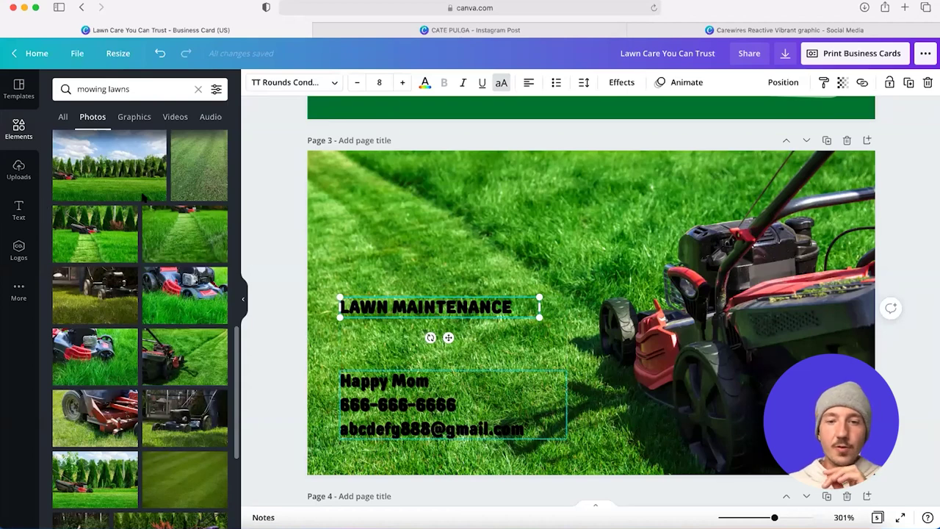
key(super+a)
- Turn both text boxes white and set the contact details in regular-weight TT Rounds Neue
click(424, 82)
click(210, 335)
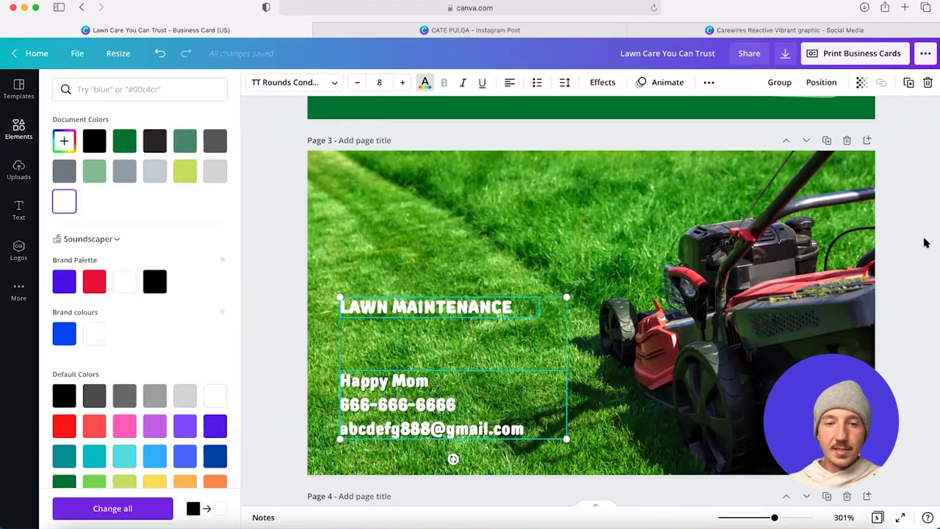
click(429, 373)
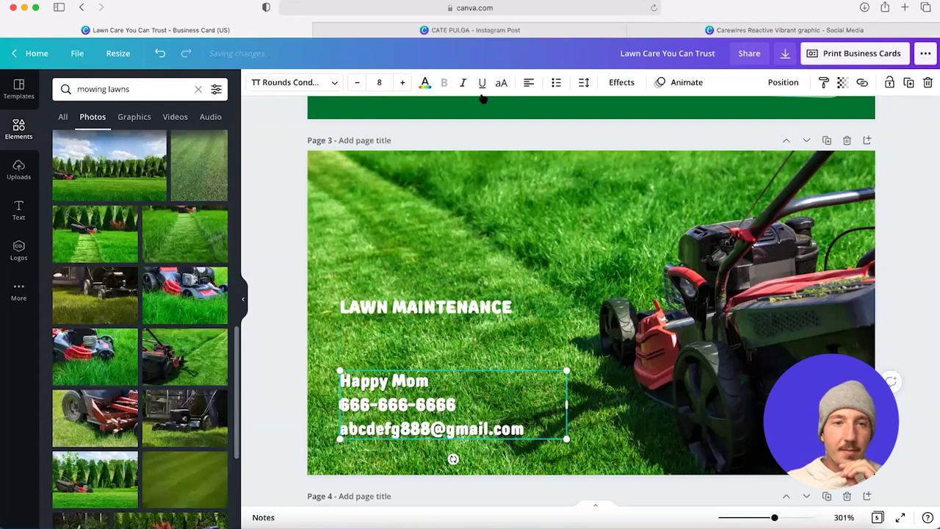
click(290, 82)
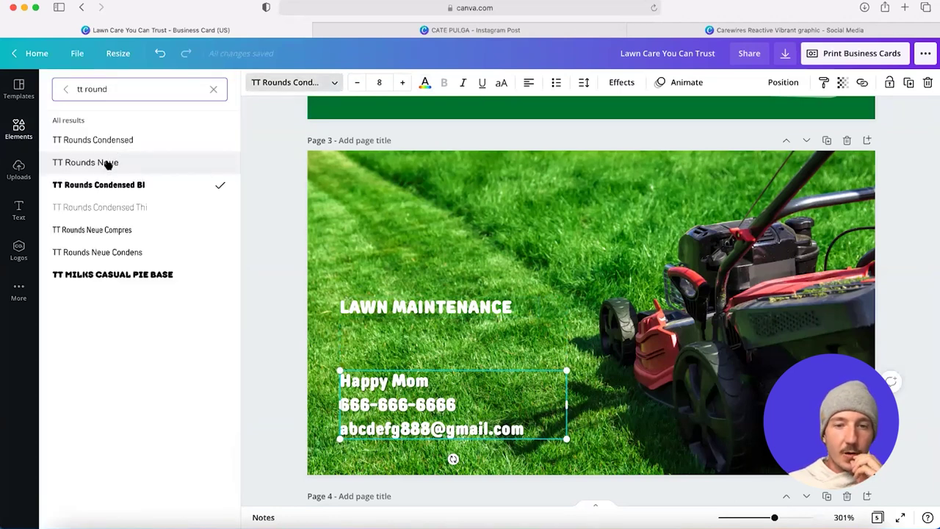
click(108, 165)
click(443, 83)
click(624, 82)
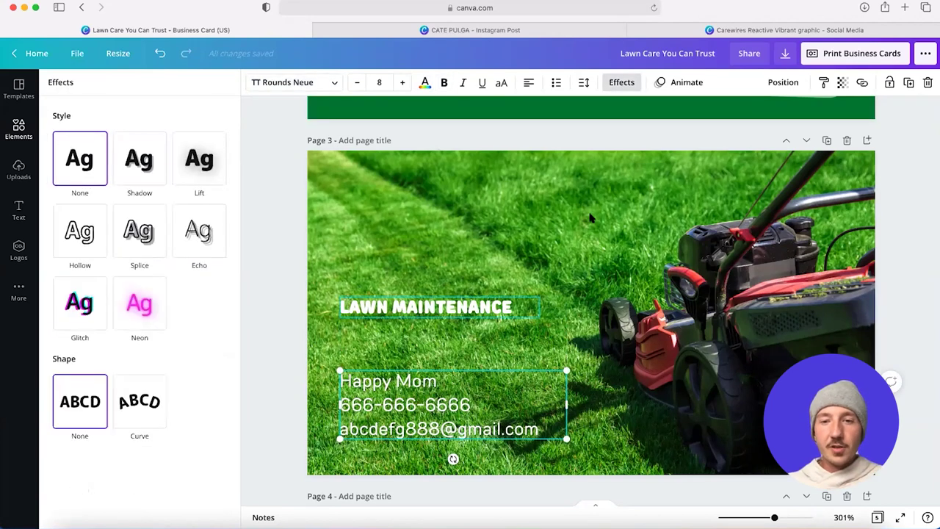
key(Escape)
click(929, 257)
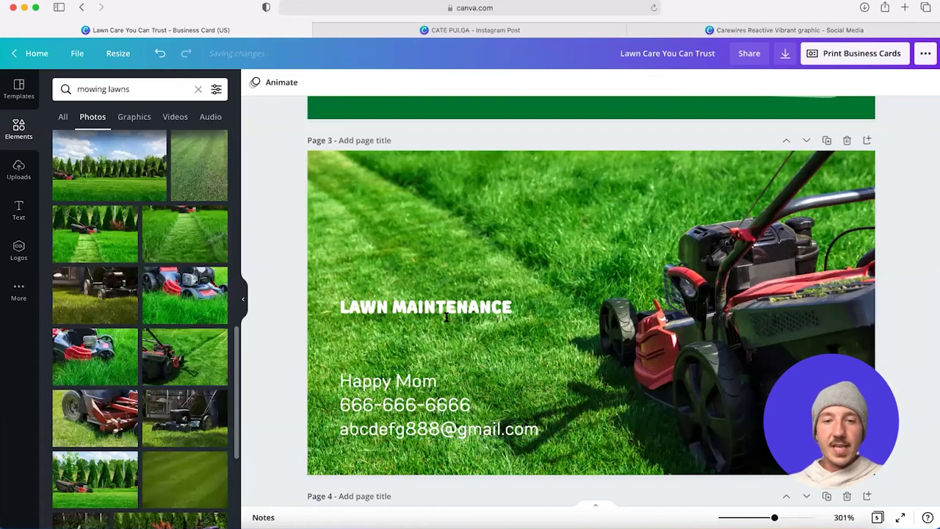
- Search the elements library for 'border shadow'
scroll(445, 317, down, 1)
scroll(418, 332, up, 1)
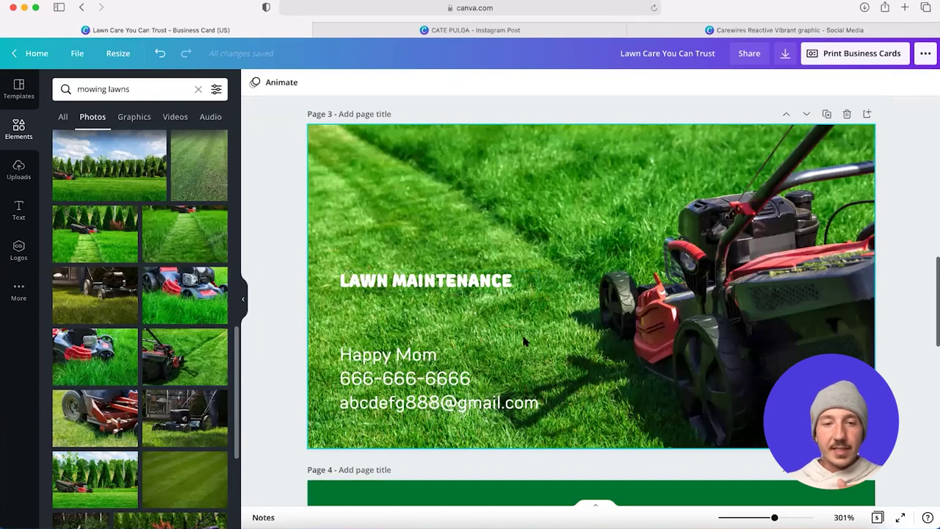
scroll(525, 340, up, 1)
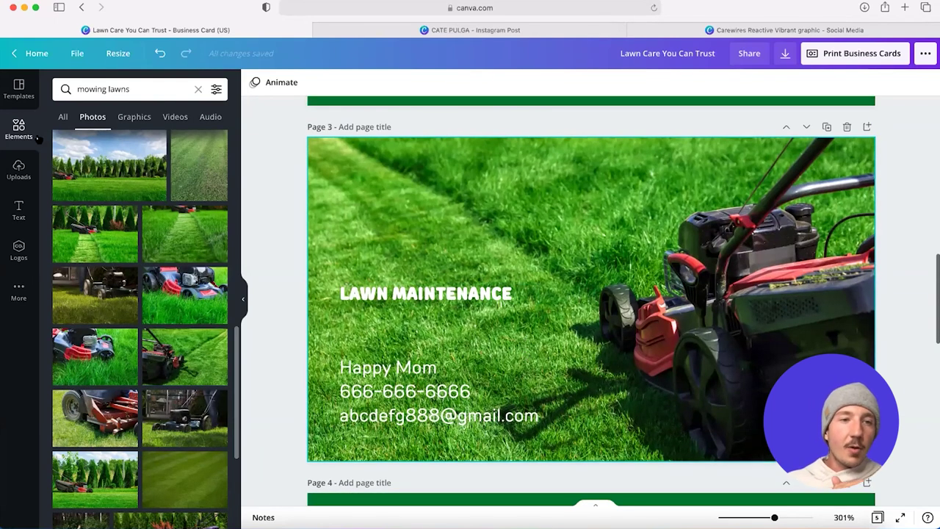
click(68, 78)
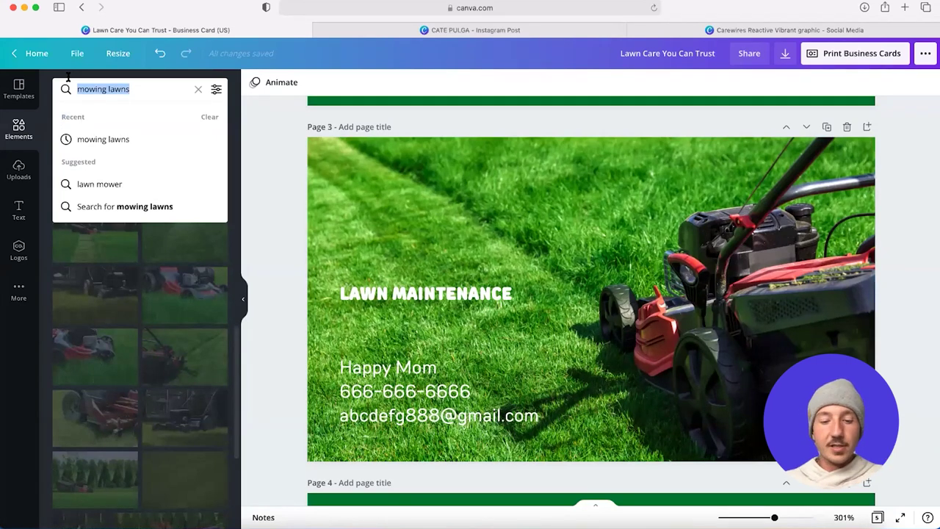
text(border sha)
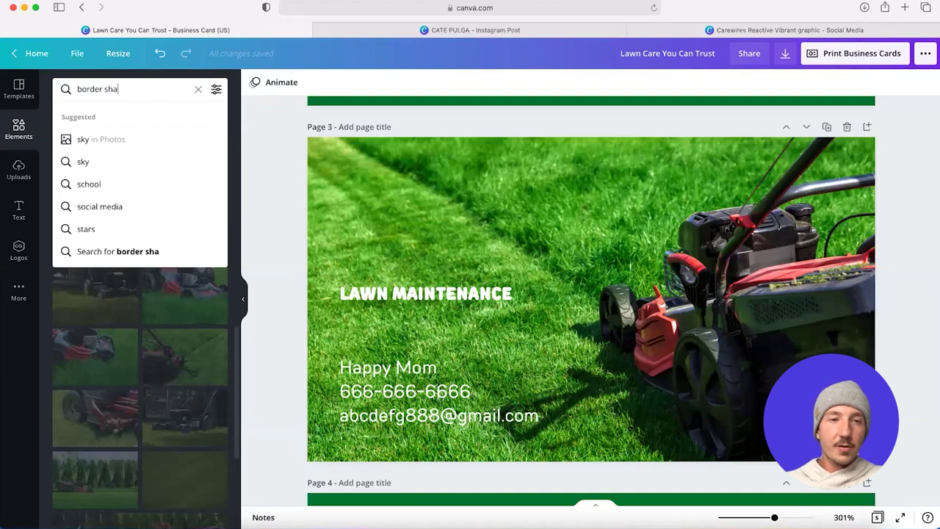
text(dow)
key(Return)
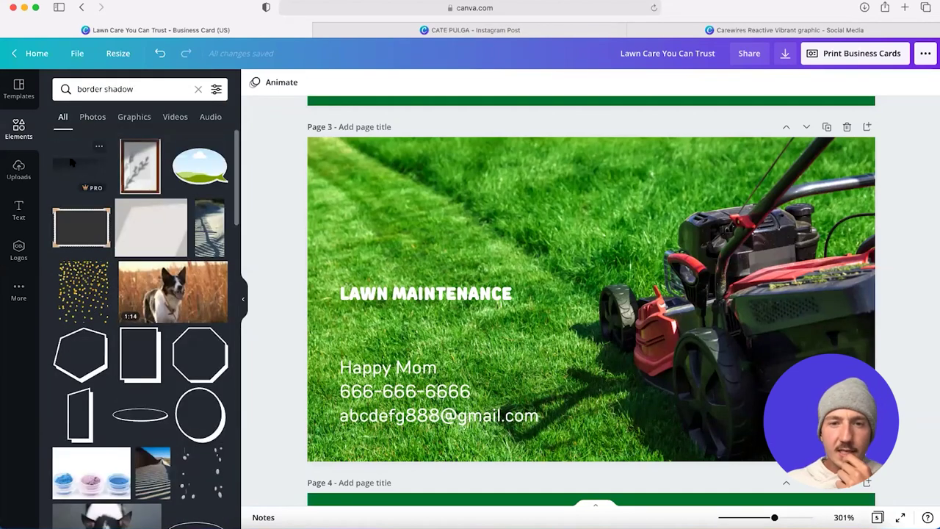
- Add the dark shadow graphic over page 3's photo, shift it down, and set transparency to about 40
click(72, 162)
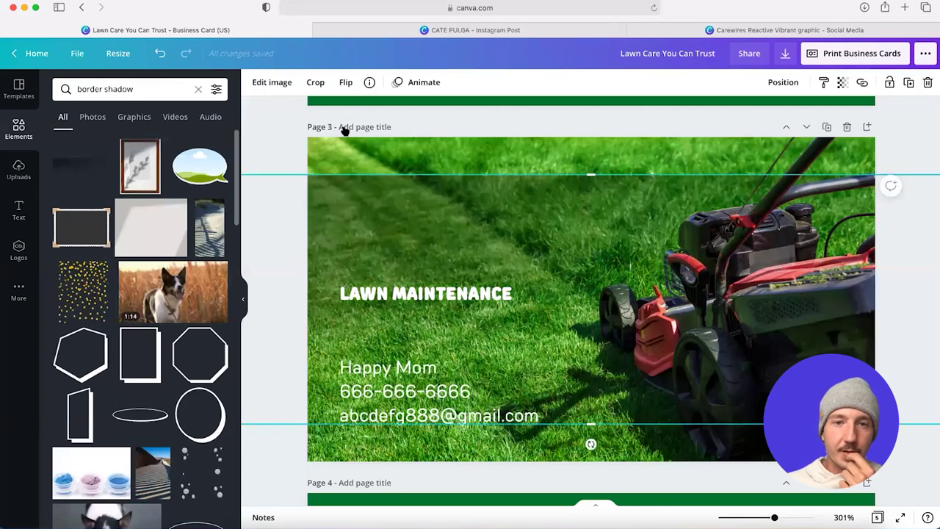
click(345, 83)
drag(602, 302, 602, 341)
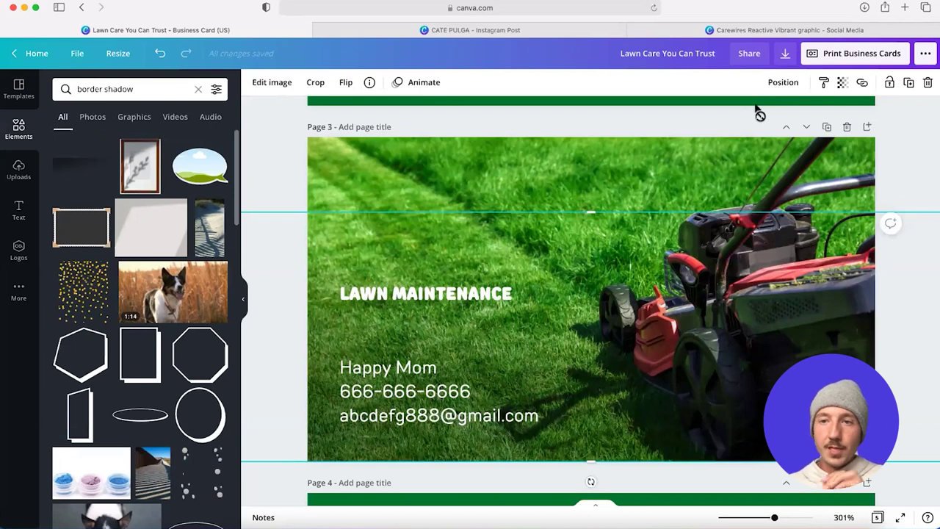
click(783, 82)
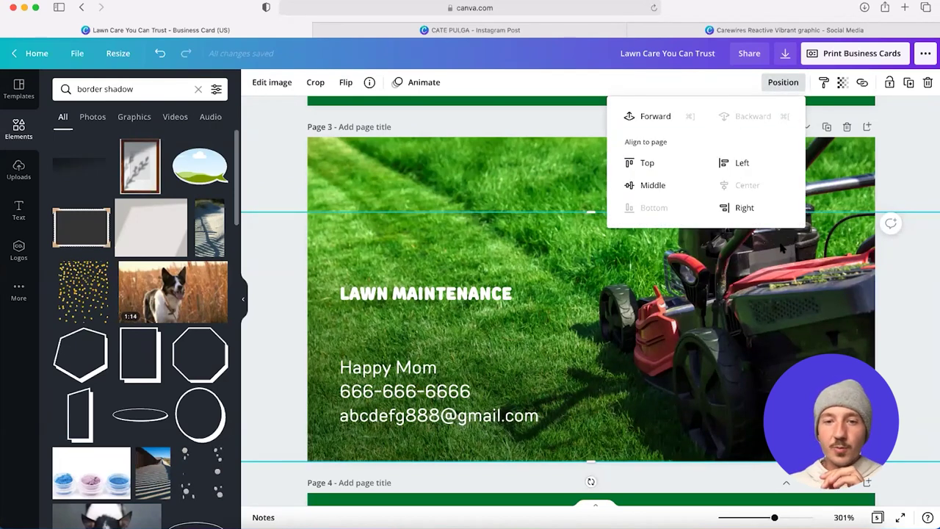
click(835, 217)
click(842, 82)
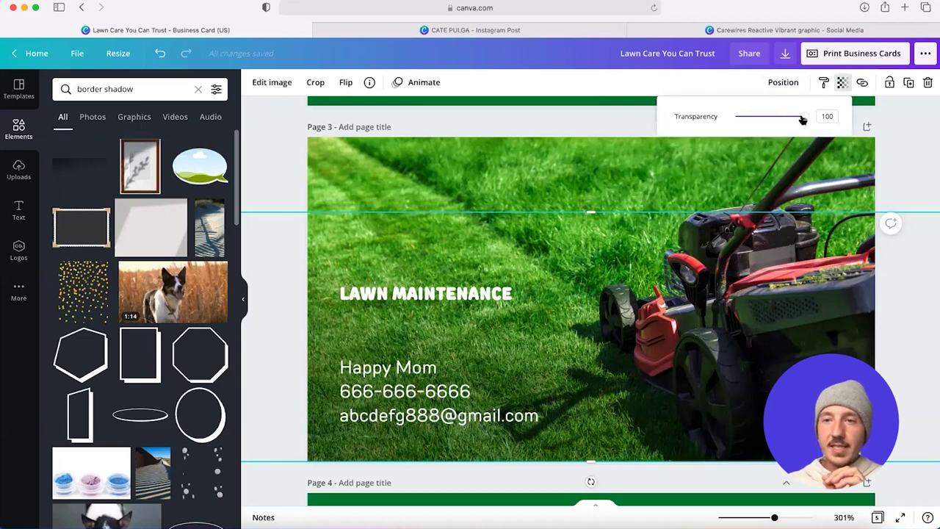
drag(792, 120, 761, 119)
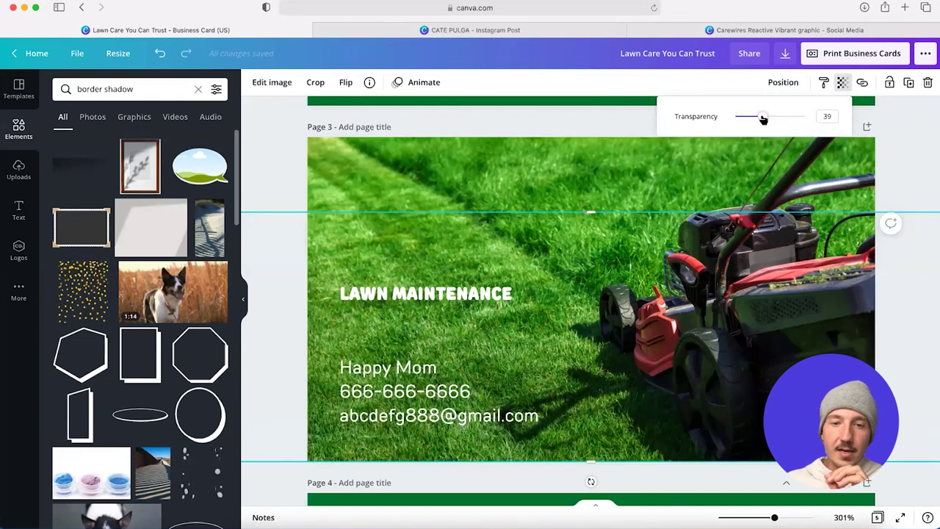
click(932, 171)
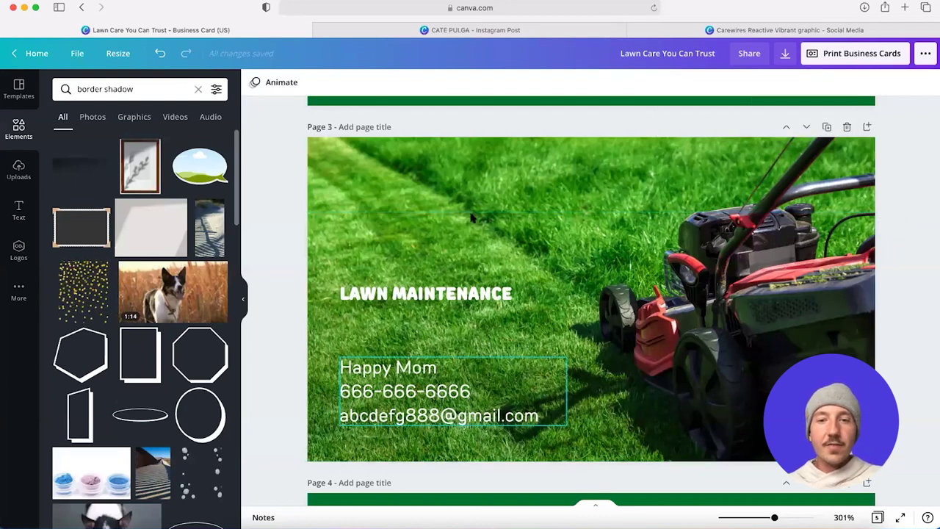
click(307, 144)
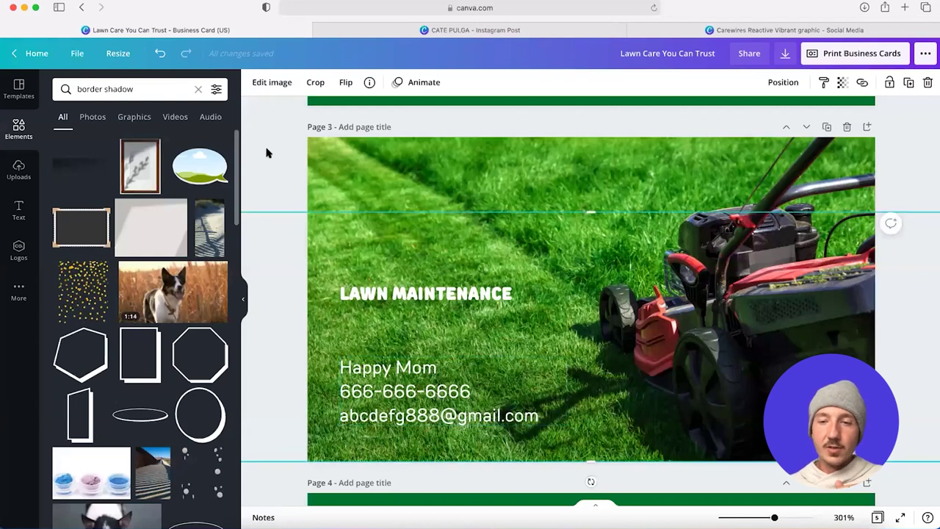
click(267, 153)
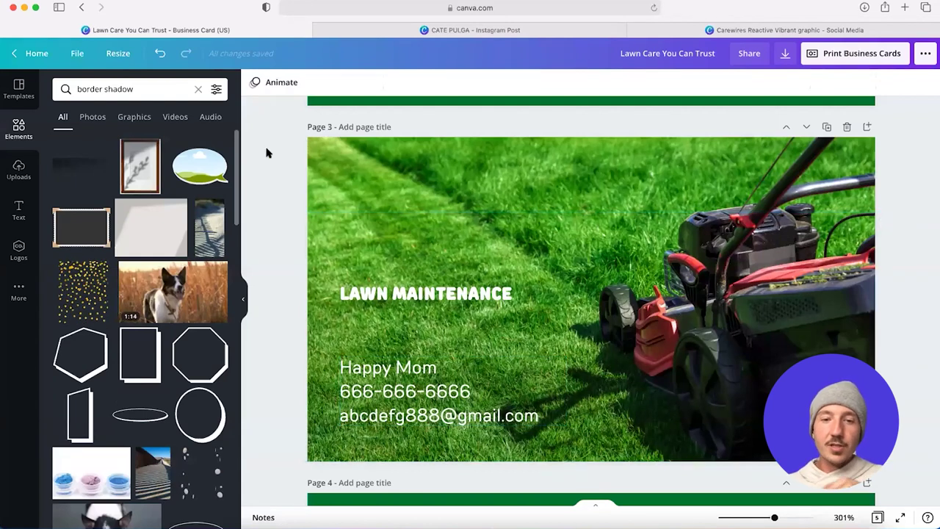
click(401, 378)
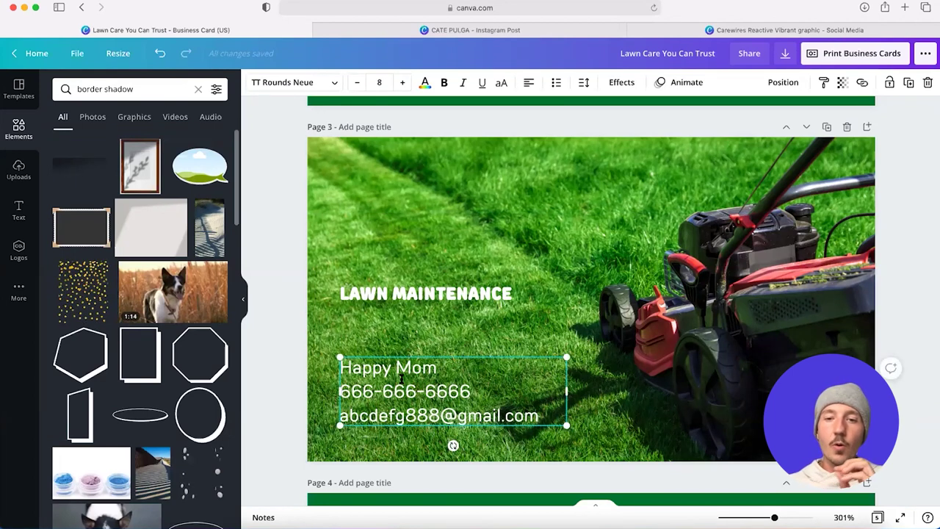
- Move the LAWN MAINTENANCE heading up near the top of page 3
click(434, 286)
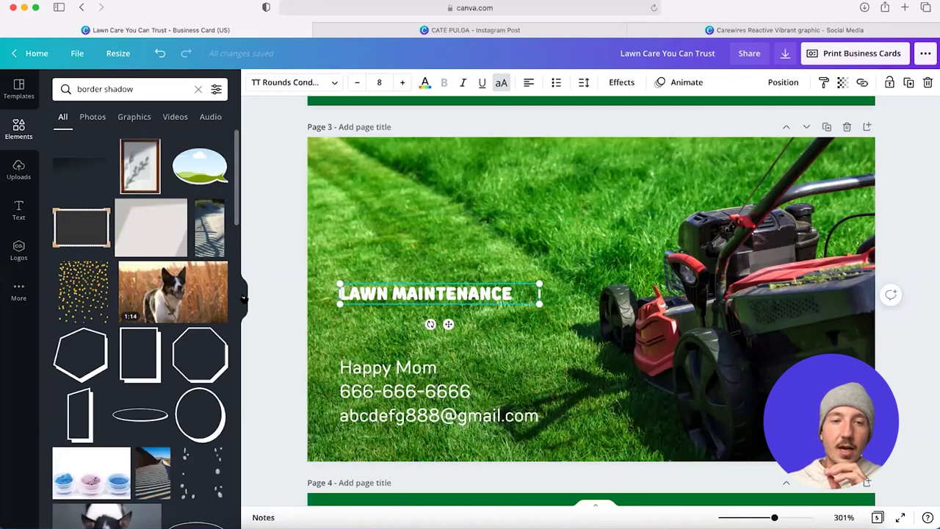
click(243, 298)
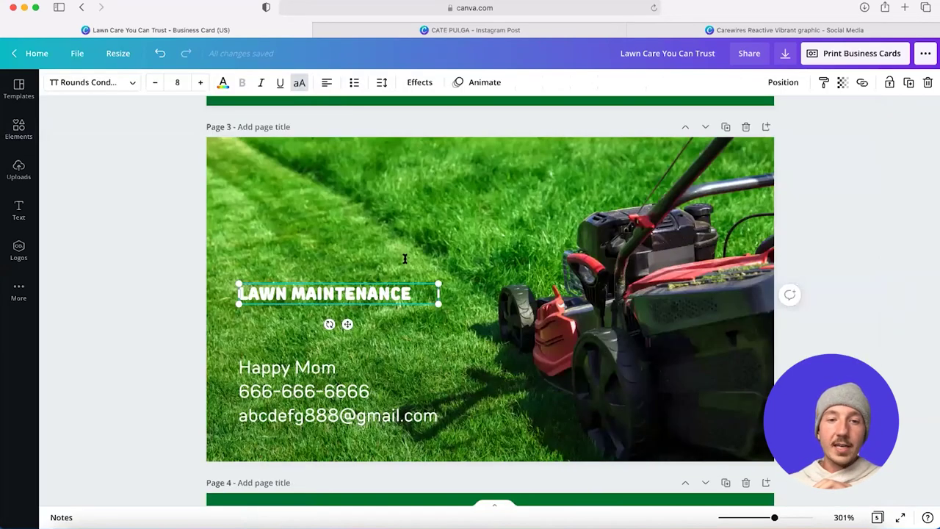
drag(384, 167, 385, 173)
scroll(384, 172, up, 10)
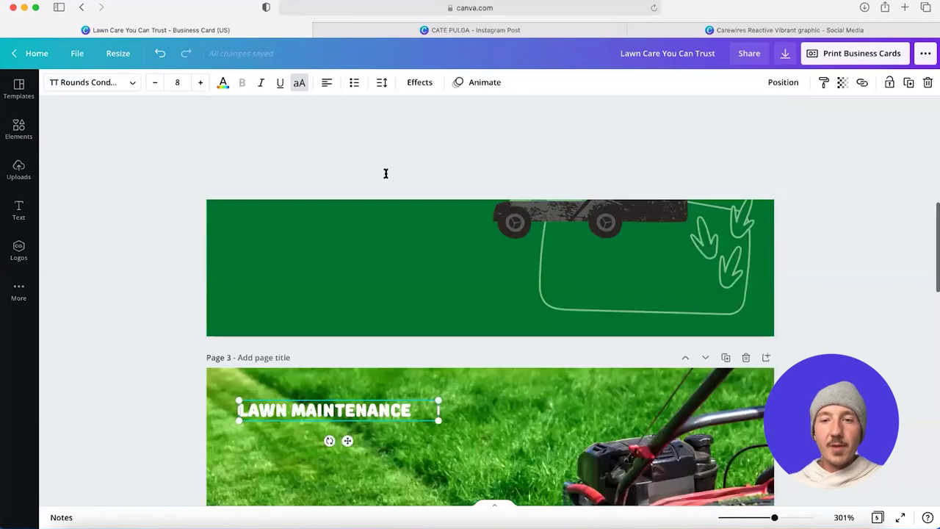
click(105, 265)
scroll(105, 265, down, 1)
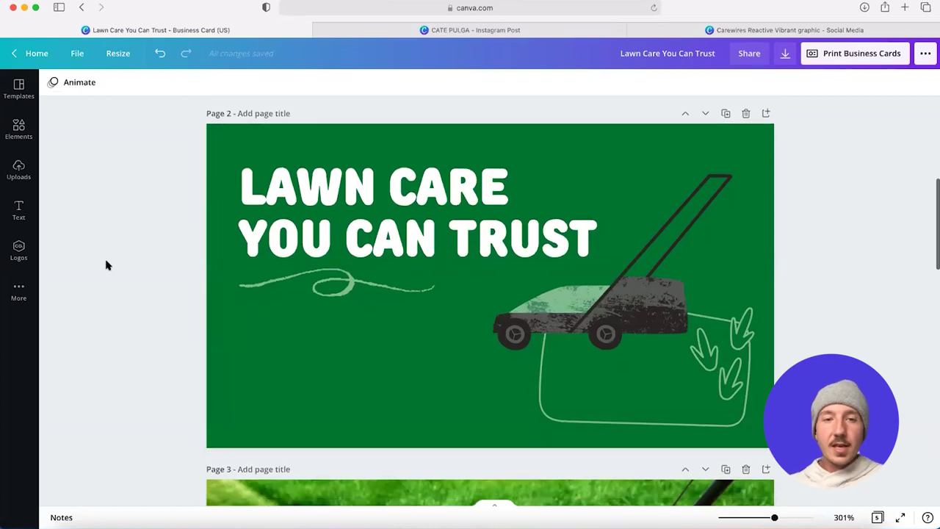
- Set page 2's LAWN CARE YOU CAN TRUST heading to size 24 on two lines; nudge the swirl right
click(269, 234)
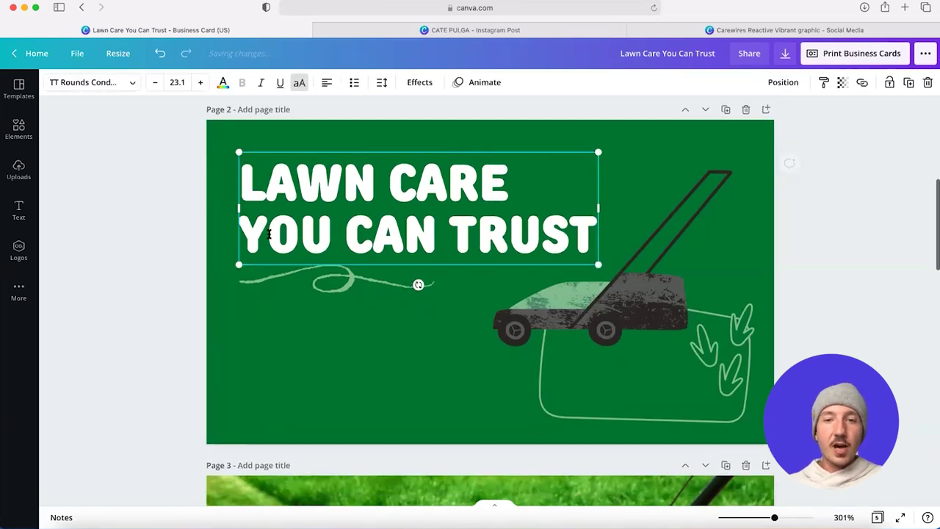
scroll(353, 233, up, 3)
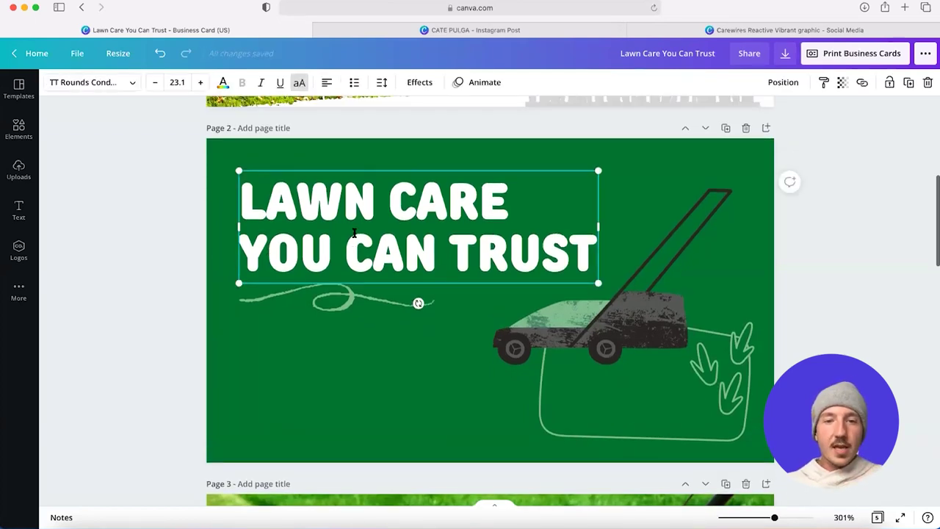
click(178, 83)
text(24)
key(Return)
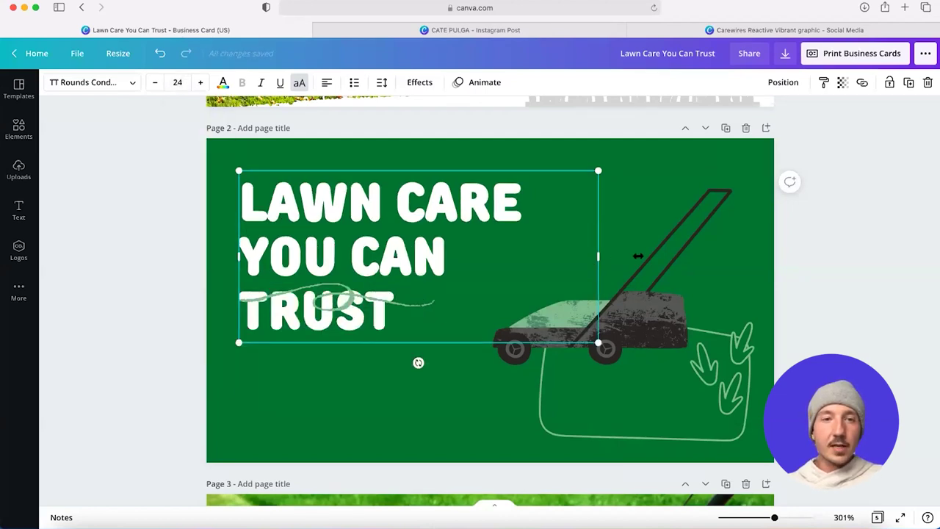
drag(639, 258, 630, 257)
click(363, 319)
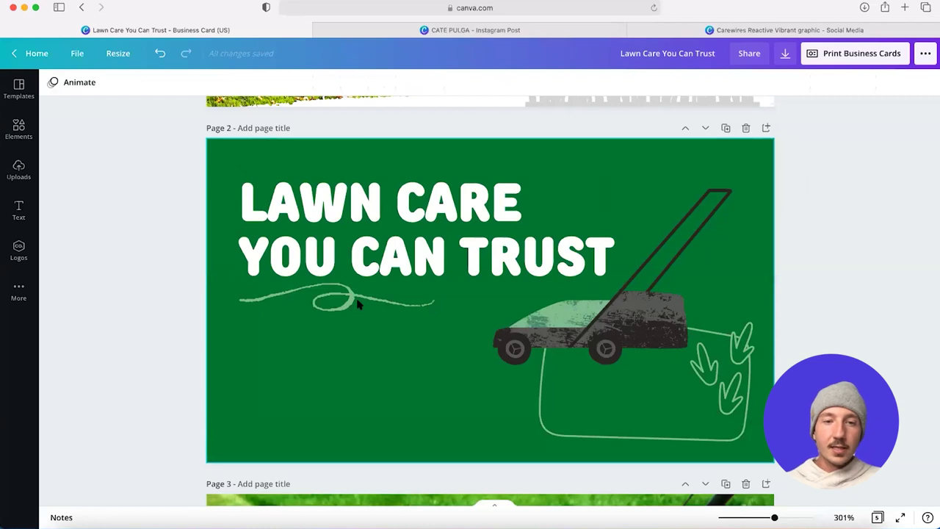
mouse_move(338, 298)
mouse_down()
mouse_move(356, 301)
mouse_move(346, 309)
mouse_up()
click(341, 249)
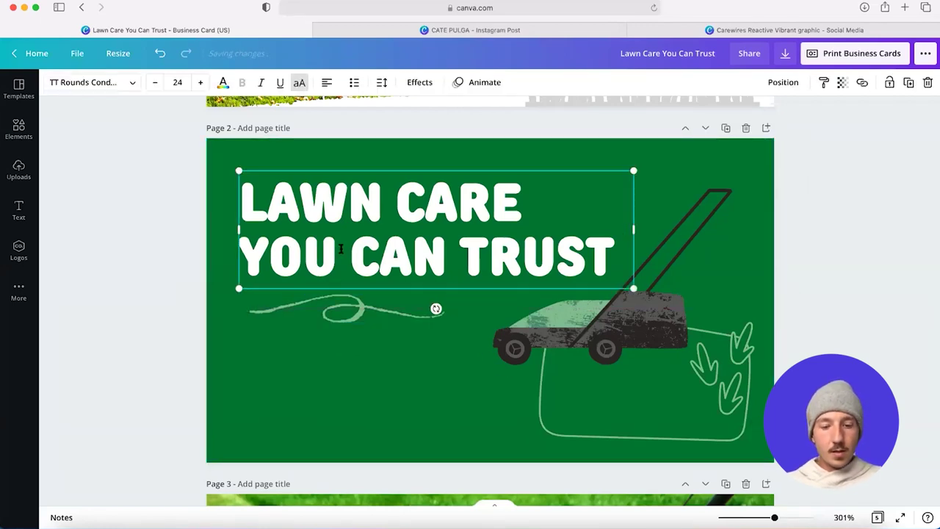
scroll(341, 248, down, 5)
- Paste the heading onto page 3 and retype it as LAWN MAINTANENCE on two lines
key(super+v)
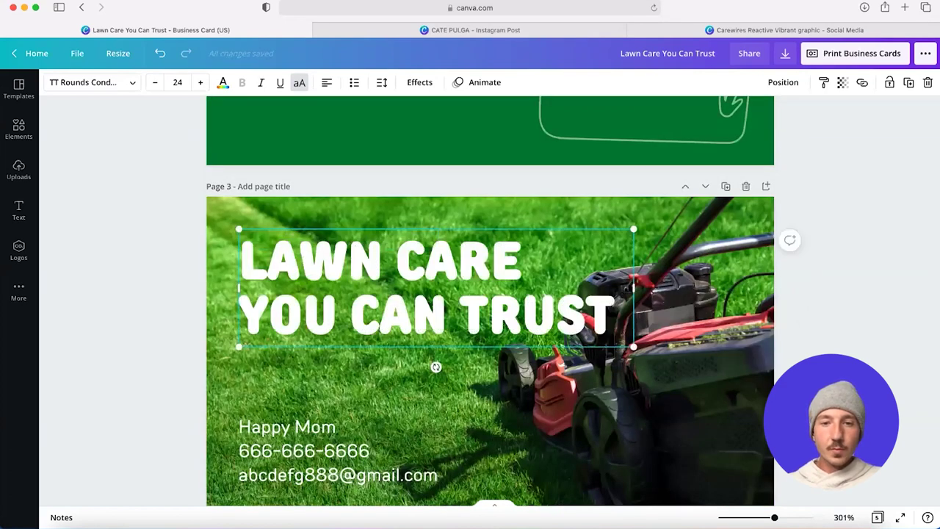
key(Return)
text(LAWN T)
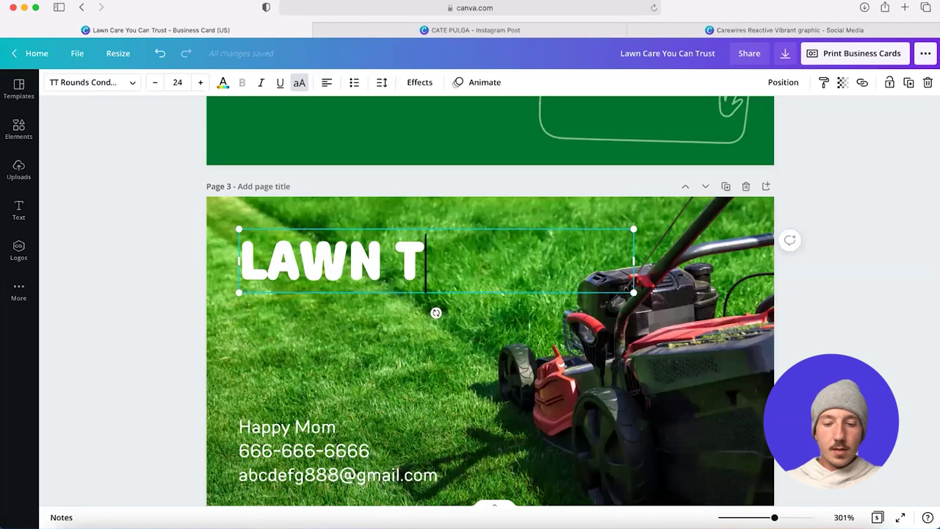
key(BackSpace)
key(BackSpace)
key(BackSpace)
text(N)
key(Return)
text(MAI)
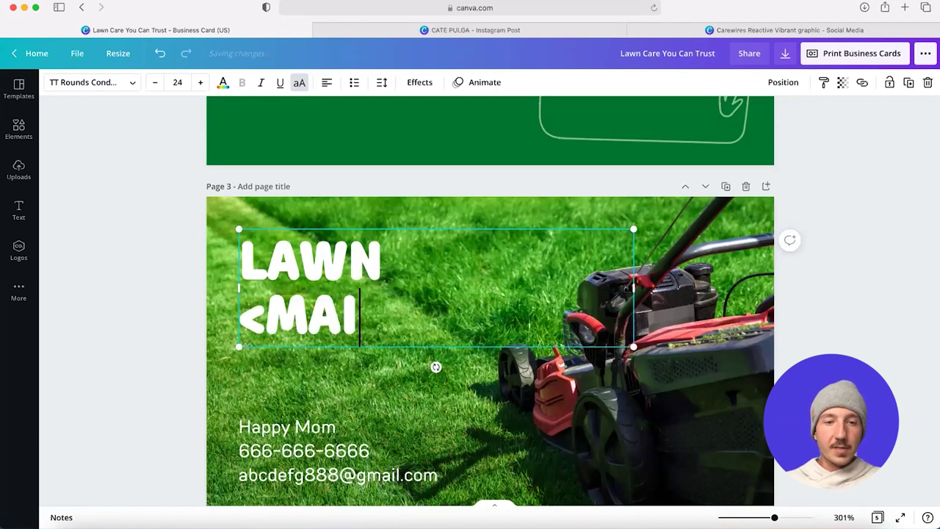
key(BackSpace)
text(INTAI)
key(BackSpace)
text(NE)
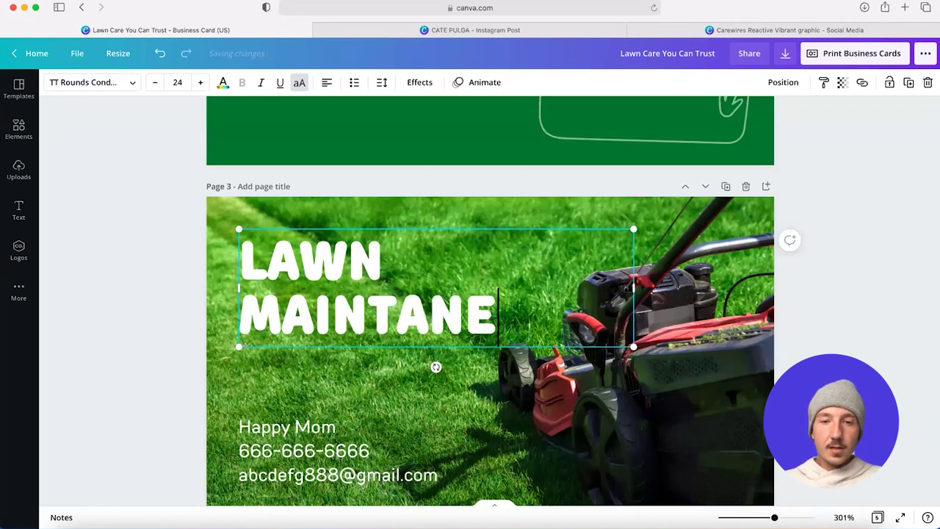
text(NCE)
click(186, 306)
- Reduce the heading's font size to 12 and join it onto one line
scroll(187, 306, down, 3)
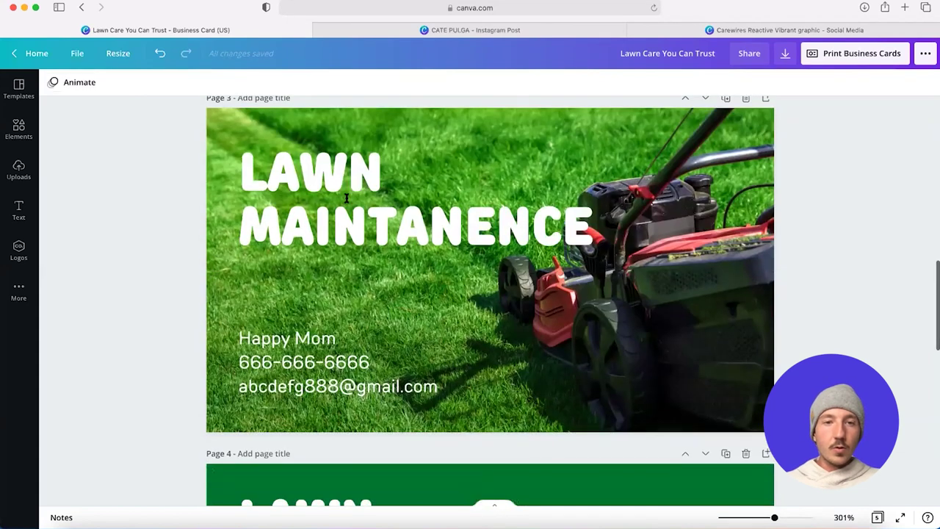
click(330, 220)
scroll(293, 221, up, 1)
click(178, 81)
text(28)
key(Return)
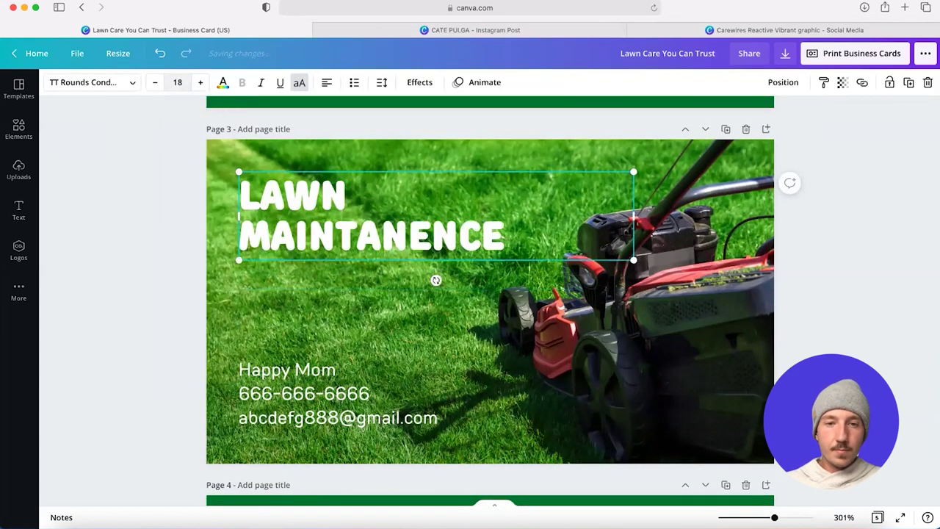
click(152, 82)
click(152, 82)
click(152, 82)
click(152, 82)
click(152, 83)
click(152, 82)
key(BackSpace)
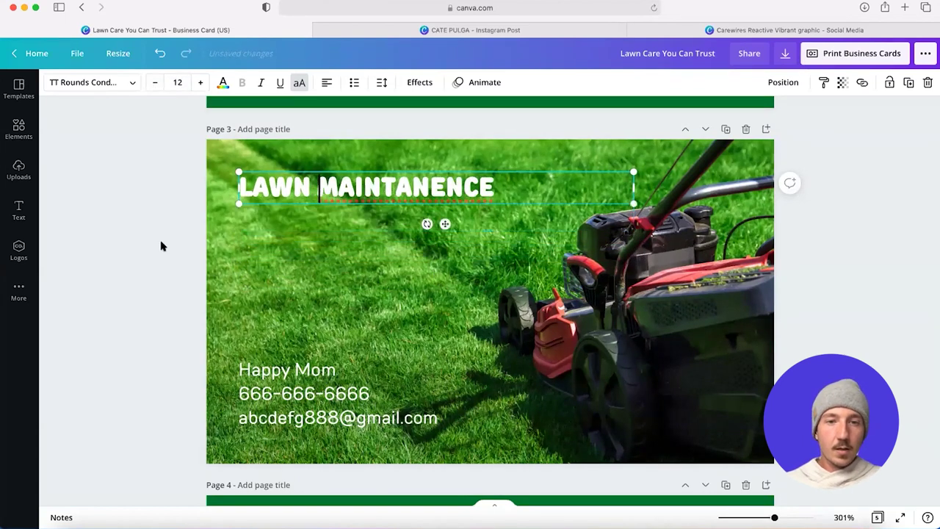
- Move the heading just above the contact text and narrow it to wrap onto two lines
click(151, 246)
click(470, 186)
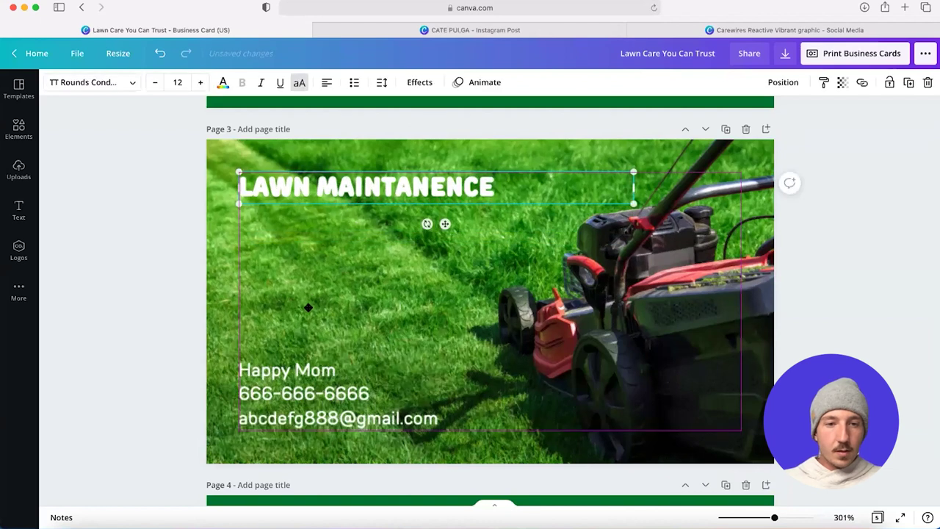
drag(470, 186, 484, 313)
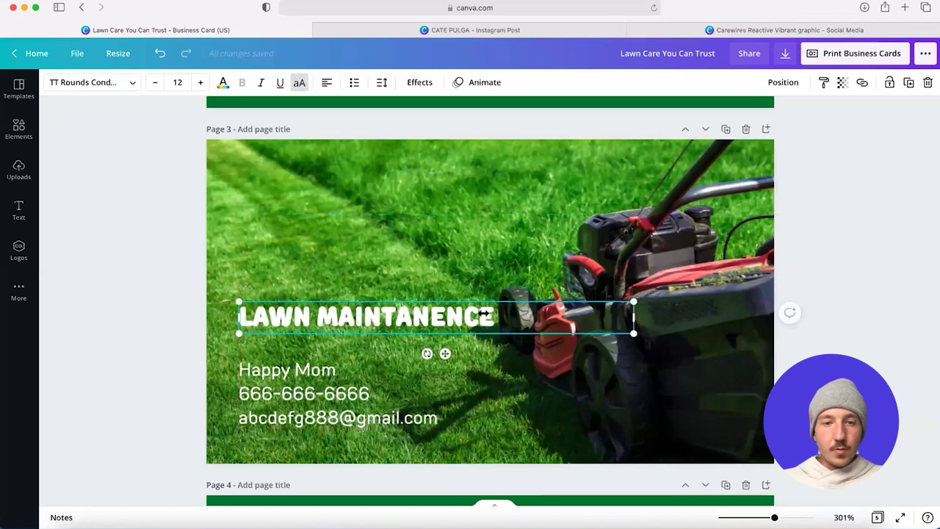
drag(634, 317, 477, 330)
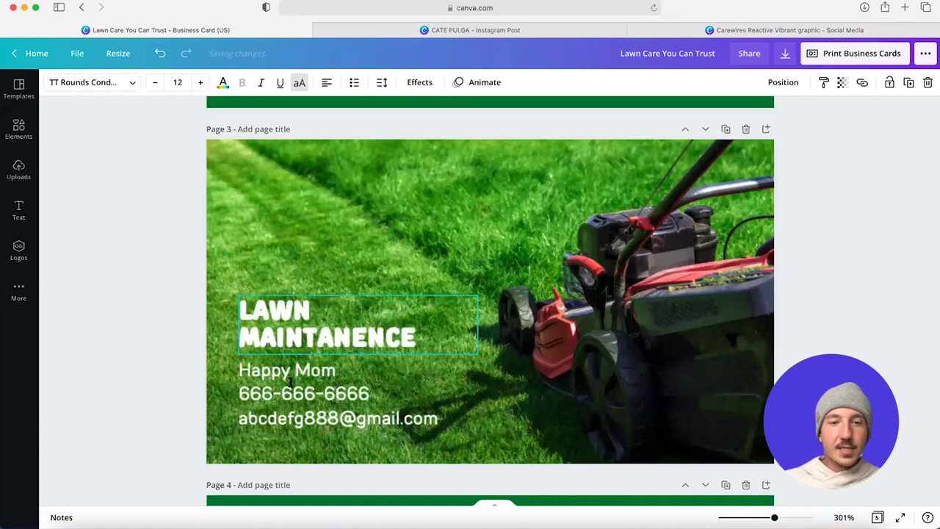
- Preview the card, then select page 2's LAWN CARE YOU CAN TRUST heading for comparison
key(Escape)
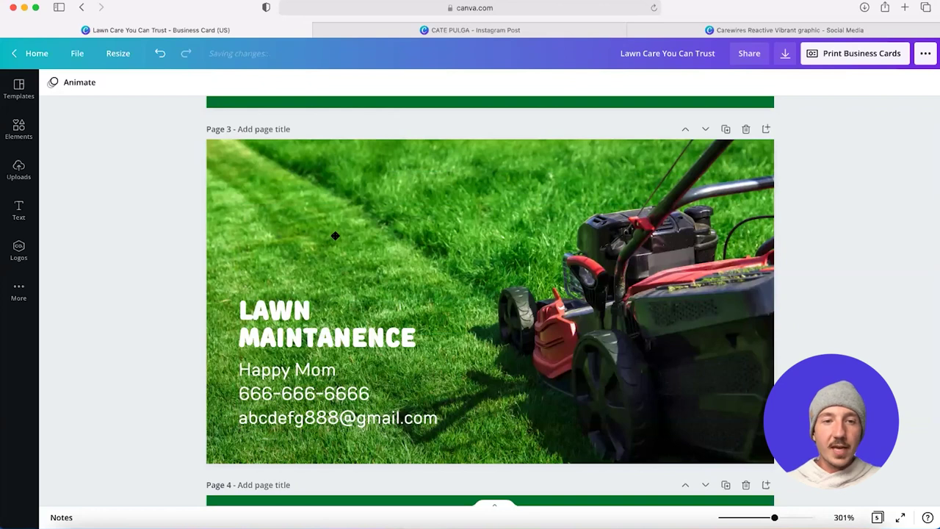
key(Tab)
scroll(336, 235, up, 1)
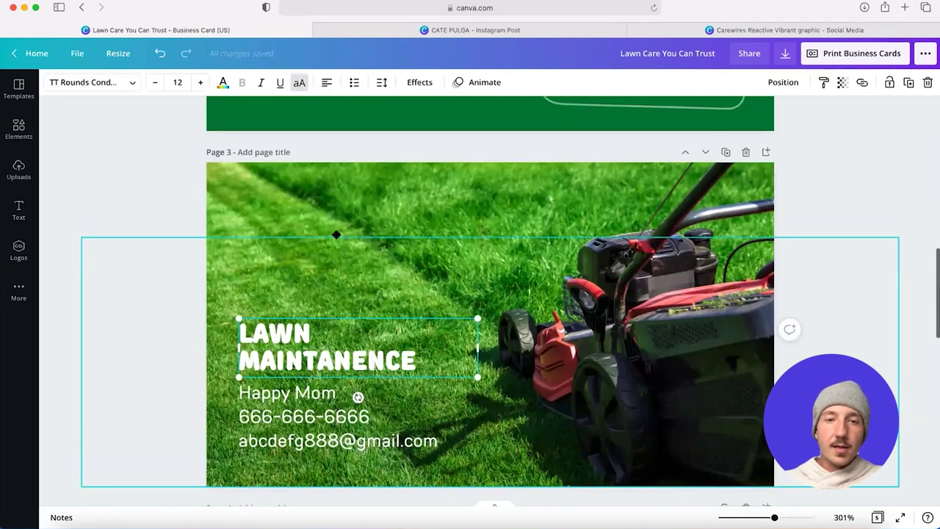
scroll(336, 235, up, 5)
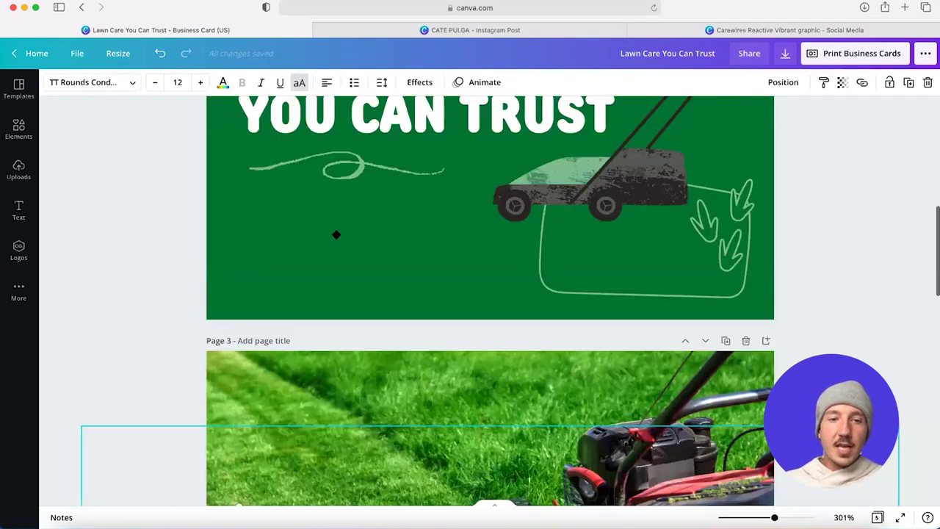
scroll(336, 235, up, 4)
scroll(337, 234, up, 1)
click(336, 235)
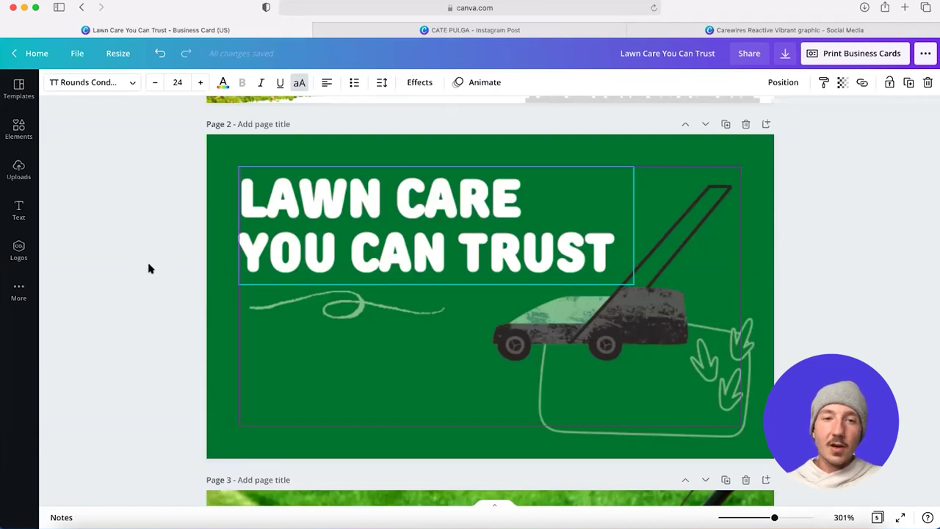
- Move the LAWN MAINTANENCE heading and contact text down slightly together, then deselect
scroll(281, 301, down, 5)
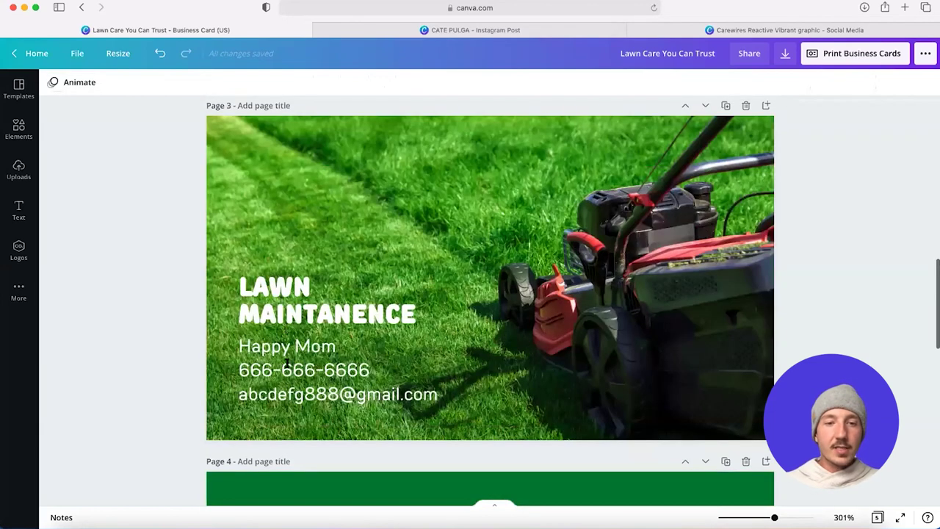
click(286, 323)
shift+click(286, 364)
drag(286, 364, 286, 369)
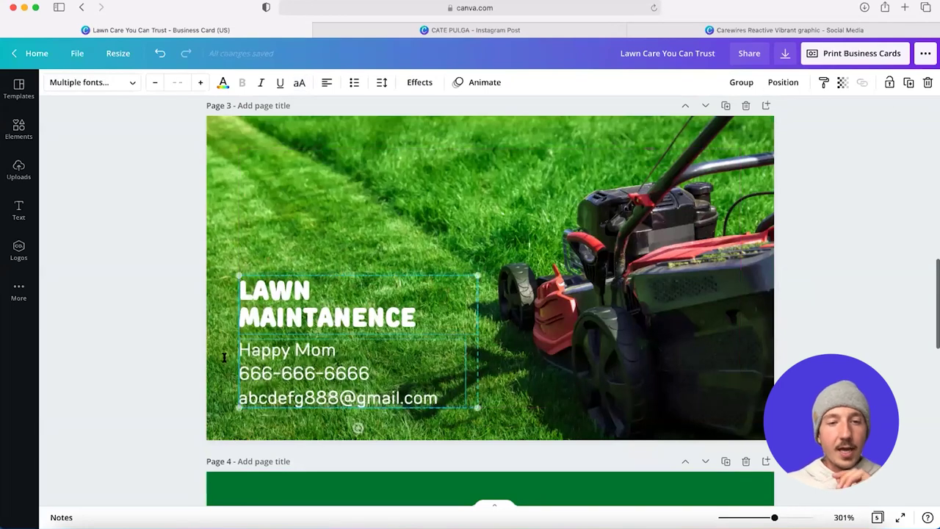
click(172, 306)
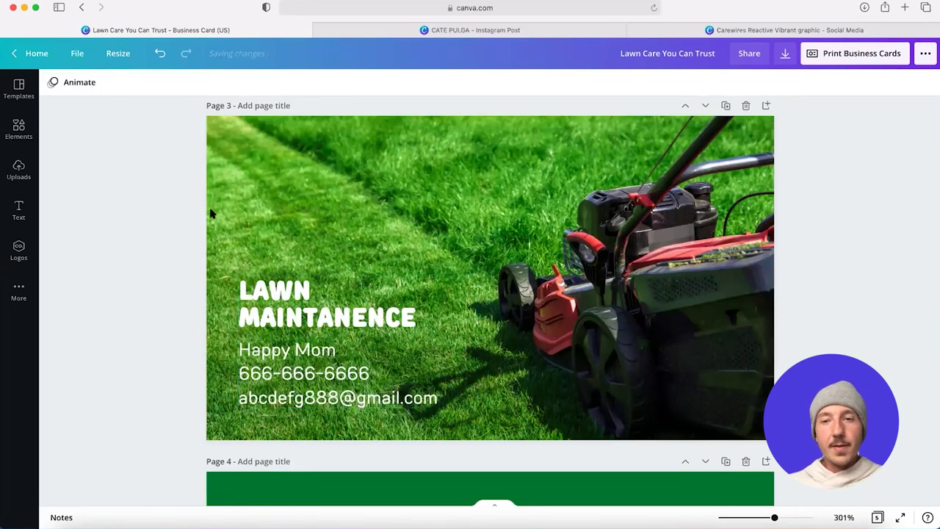
- Look over the pages and select the white squiggle on page 2
scroll(213, 217, up, 1)
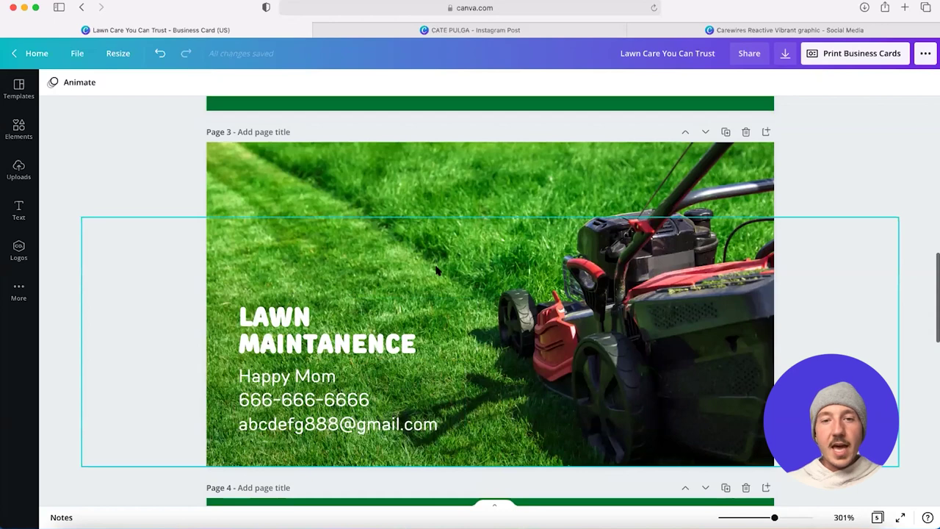
scroll(436, 271, up, 5)
scroll(436, 271, down, 2)
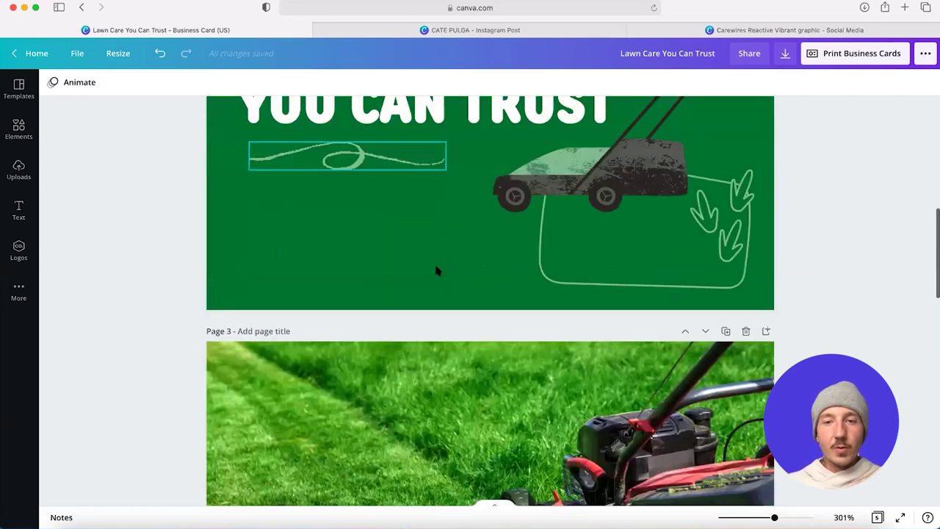
scroll(436, 271, down, 3)
scroll(436, 271, up, 5)
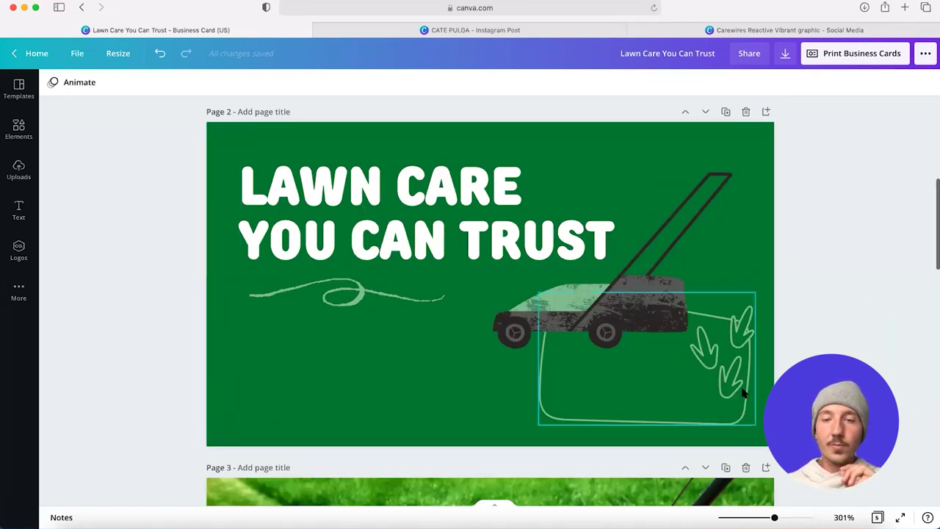
scroll(867, 348, down, 5)
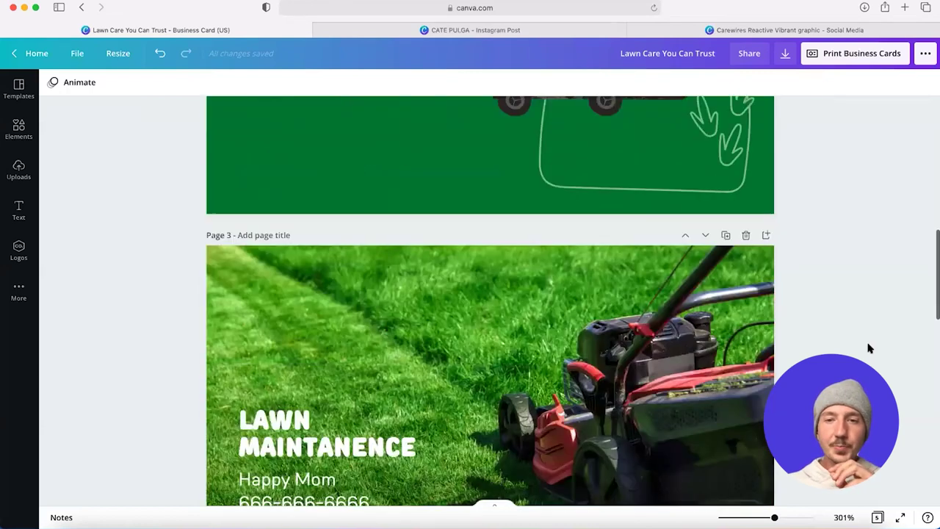
scroll(867, 348, down, 2)
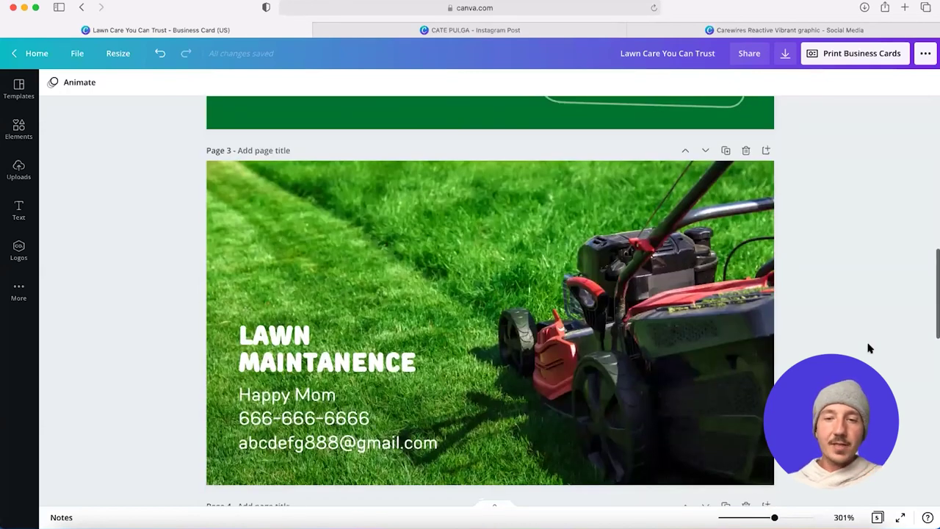
scroll(867, 348, down, 1)
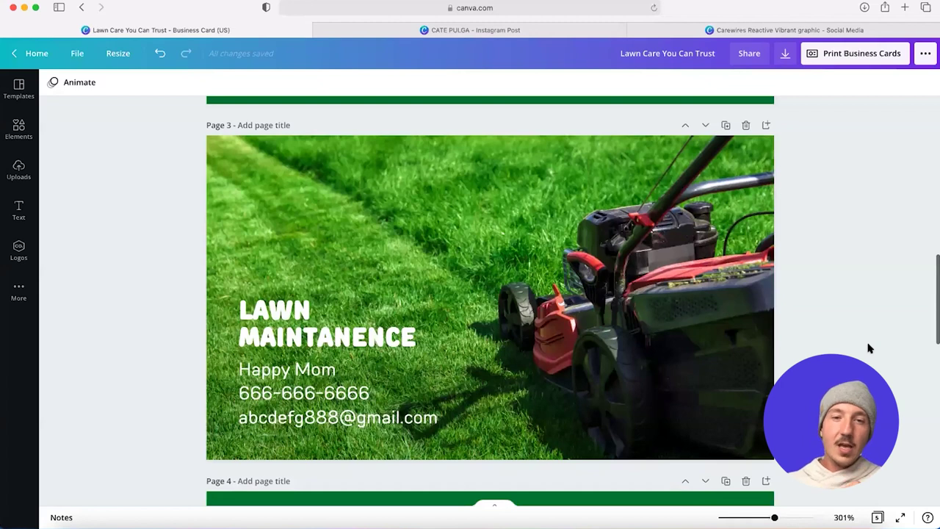
scroll(867, 348, up, 1)
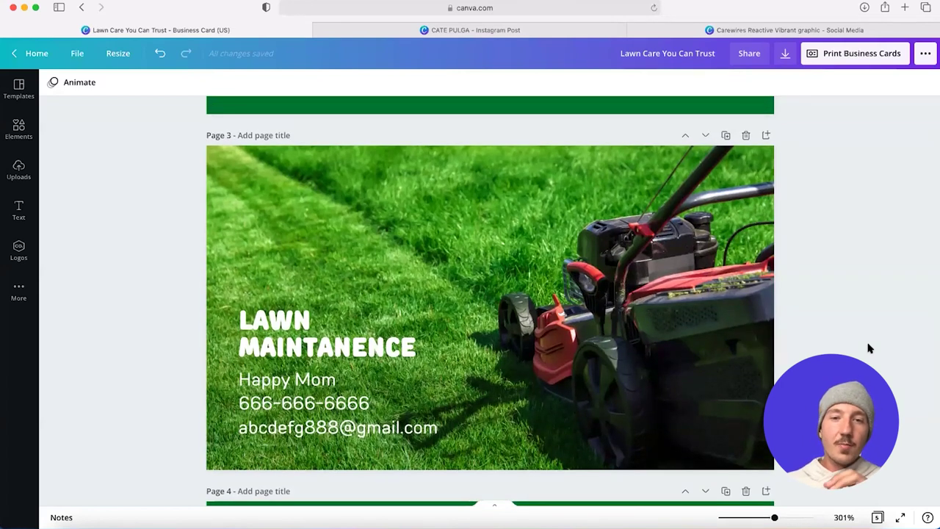
scroll(867, 348, up, 1)
scroll(352, 298, up, 4)
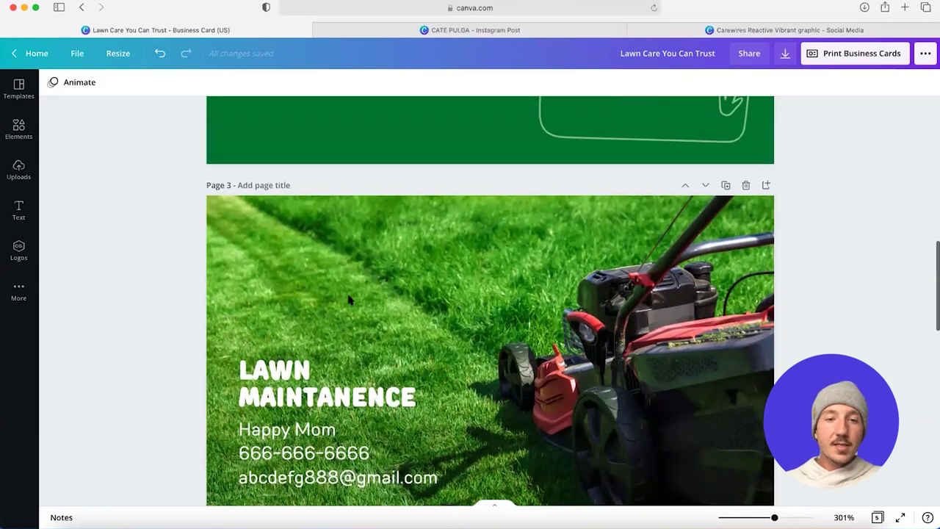
scroll(349, 298, up, 5)
click(348, 297)
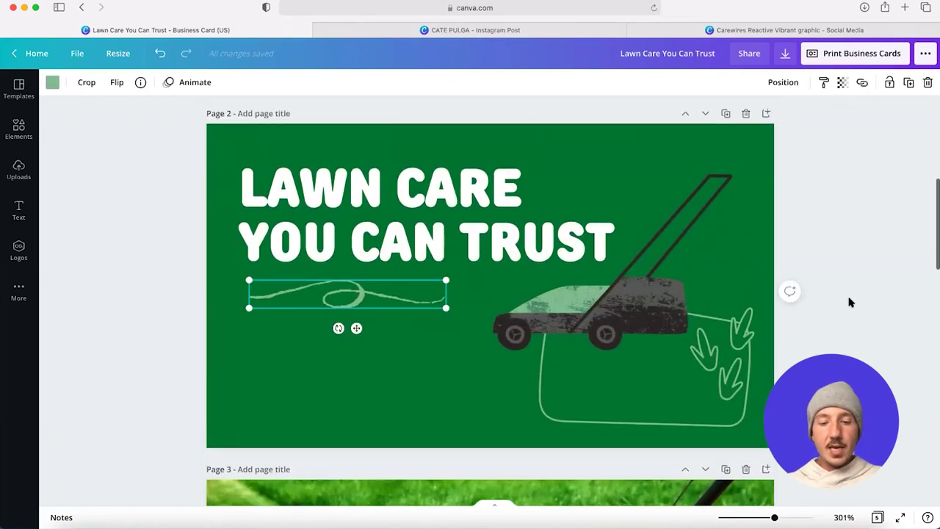
- Paste a copy of the squiggle onto page 3's mower photo above the heading
scroll(418, 294, down, 8)
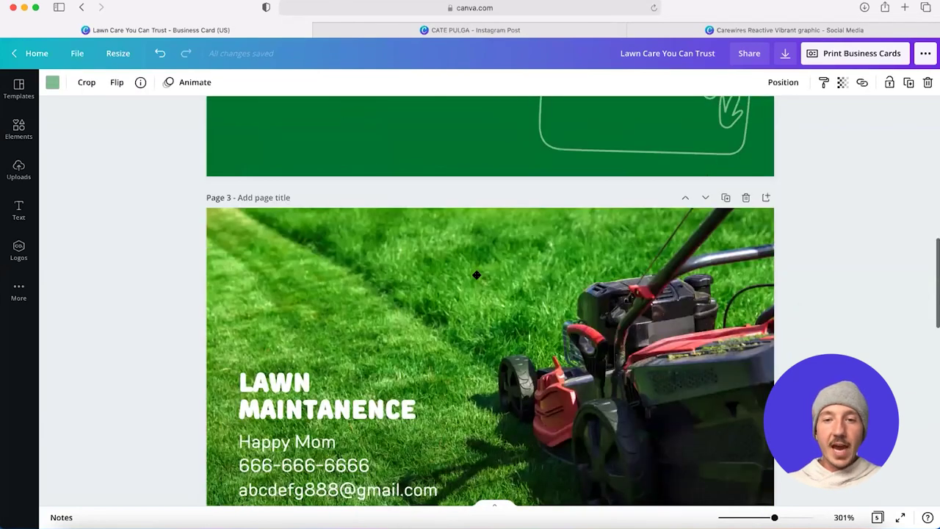
key(ctrl+v)
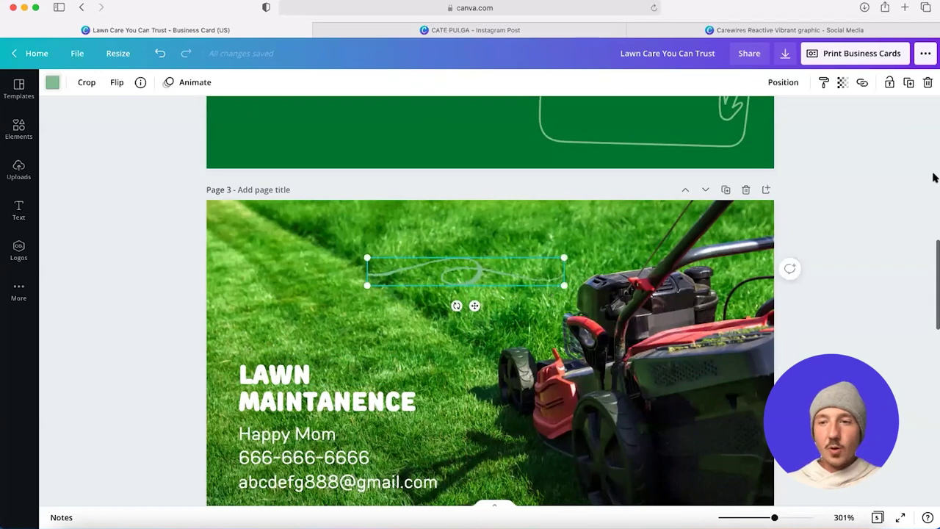
scroll(830, 211, down, 1)
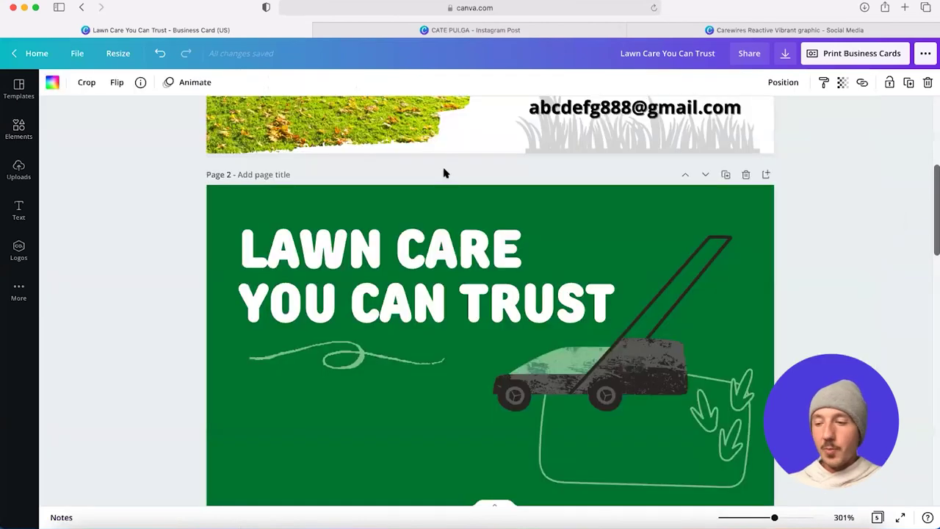
scroll(442, 174, down, 2)
scroll(117, 220, down, 5)
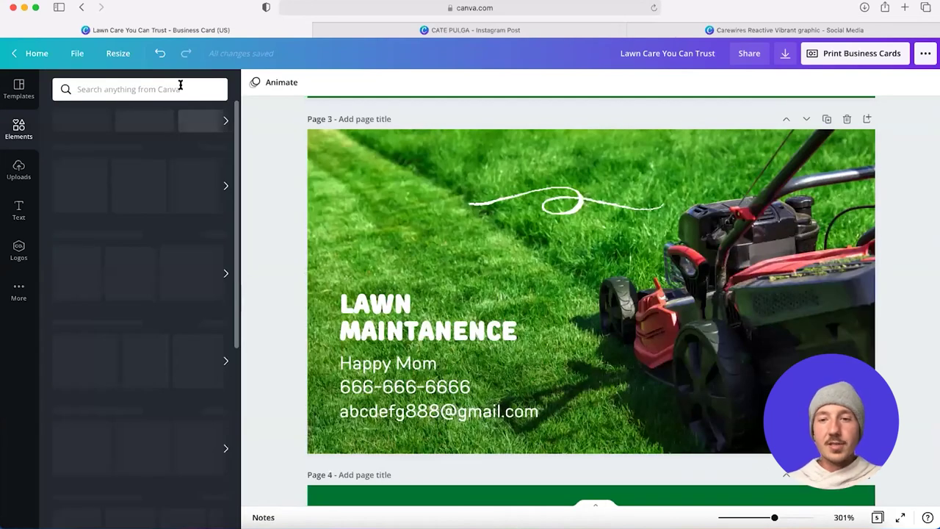
- Search elements for 'flying pink bird' and place the pink bird above LAWN on page 3
click(180, 85)
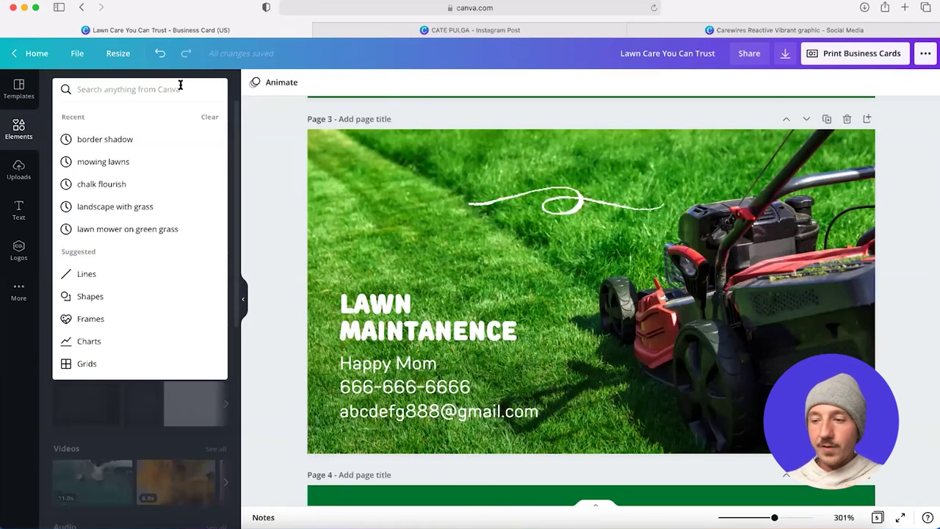
text(fly)
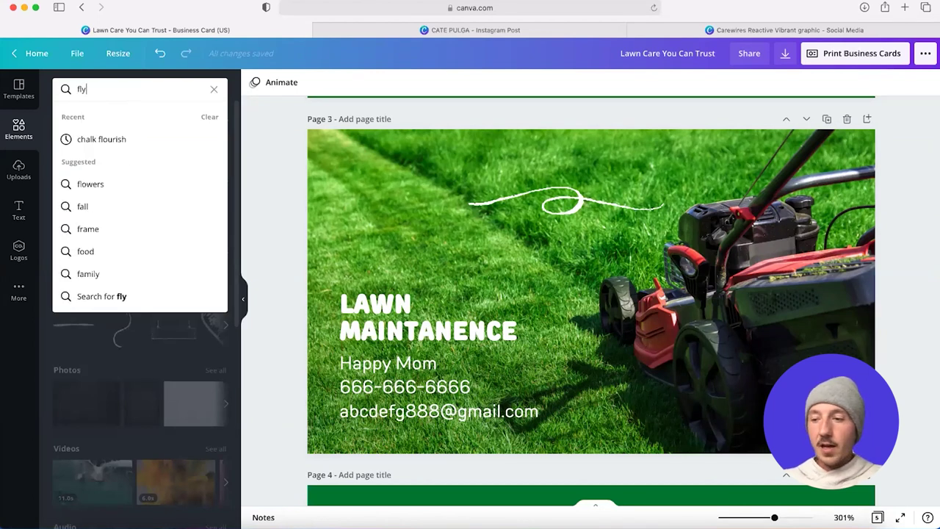
text(ing pink bird)
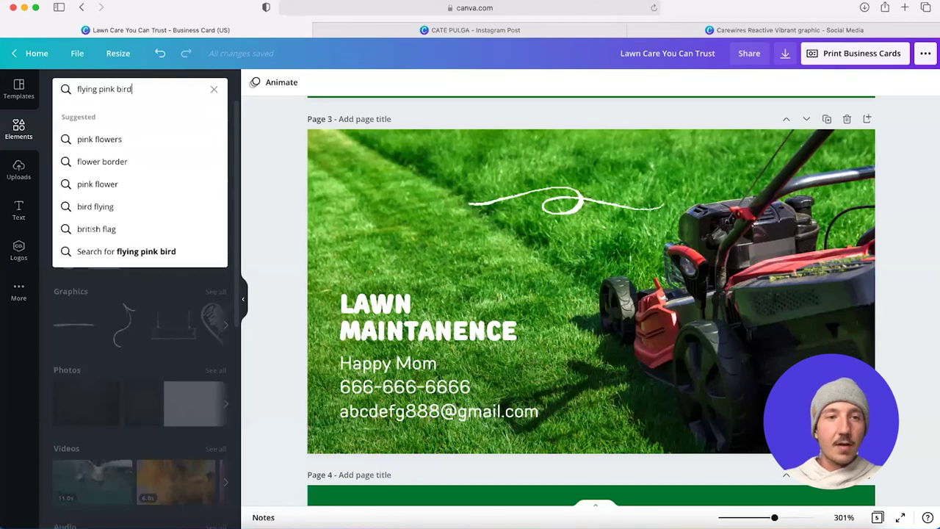
key(Return)
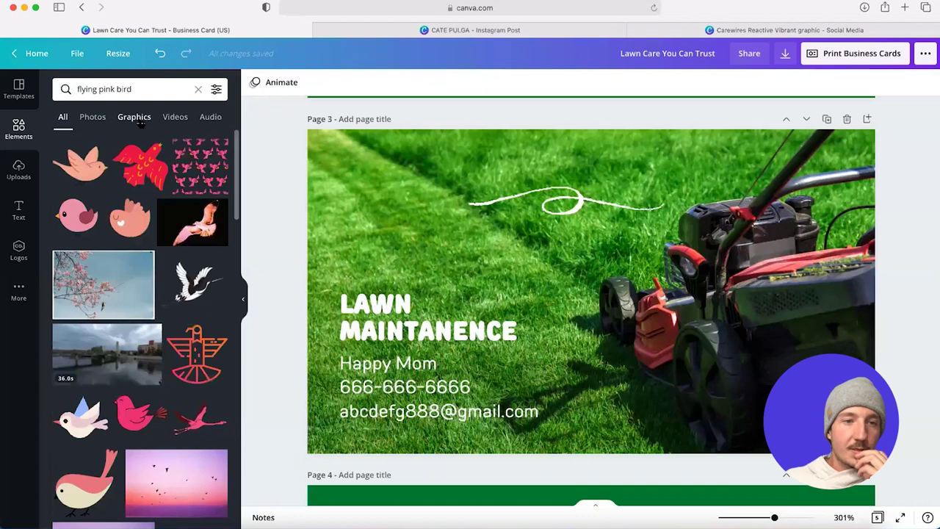
click(87, 168)
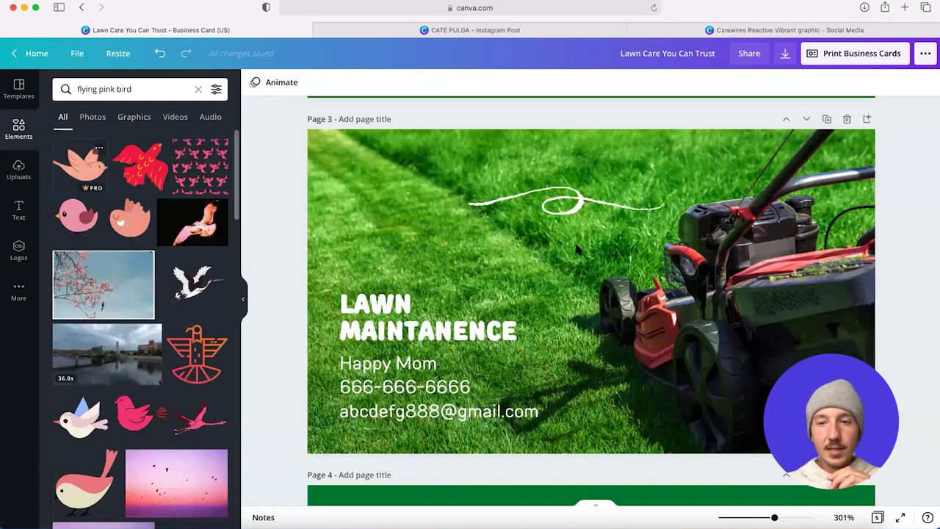
drag(591, 291, 391, 204)
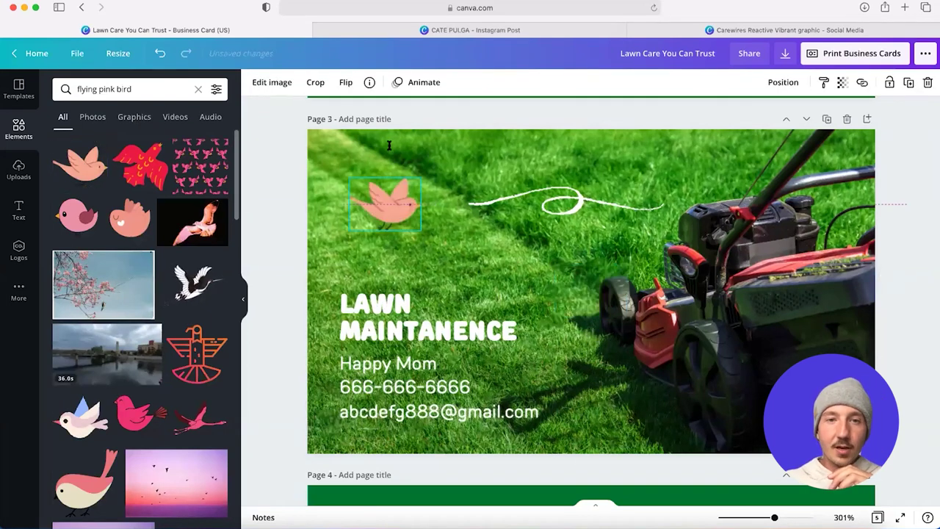
- Flip the bird horizontally, nudge it left of the squiggle, and deselect it
click(345, 83)
click(383, 111)
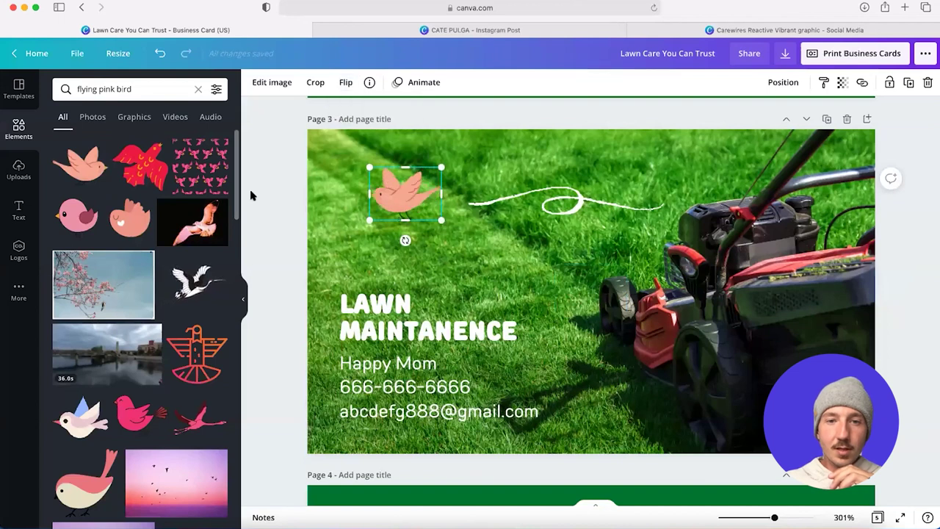
click(383, 189)
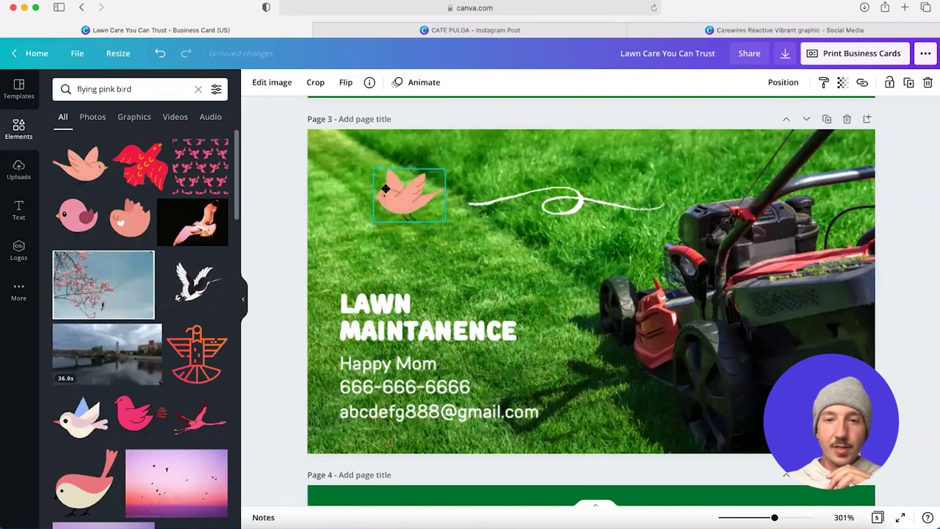
click(922, 161)
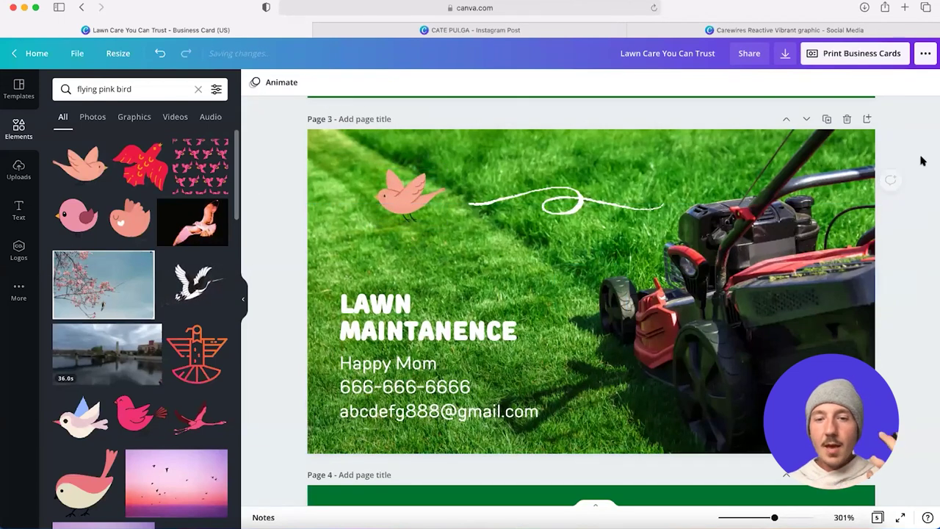
scroll(922, 160, up, 1)
scroll(922, 161, down, 1)
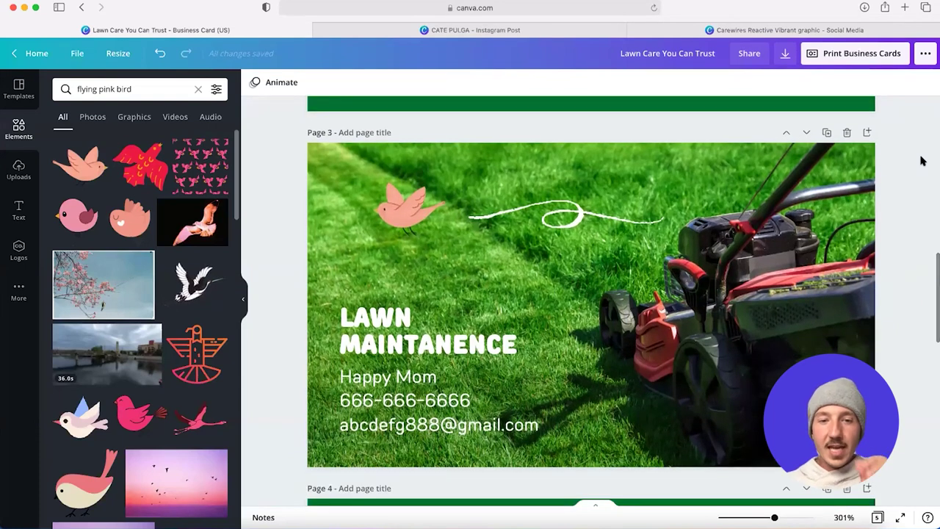
scroll(922, 161, down, 1)
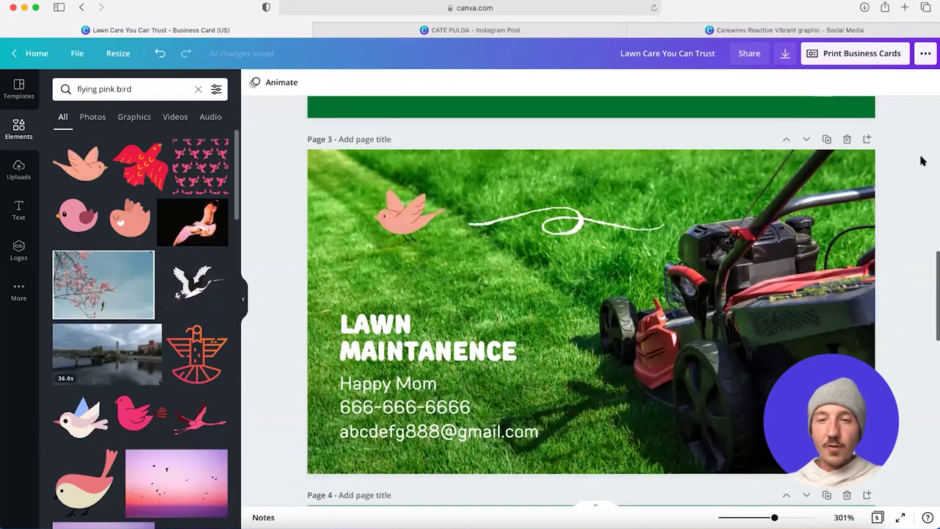
scroll(922, 160, up, 3)
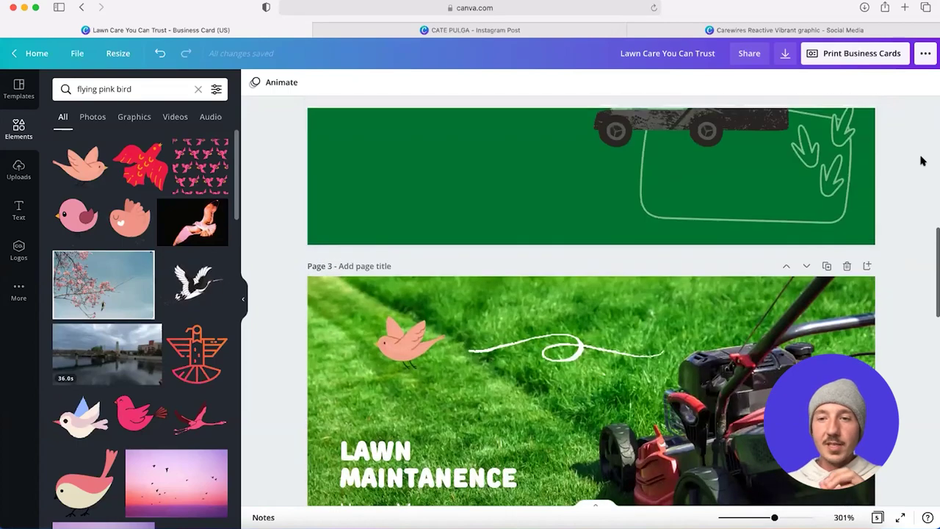
scroll(340, 273, down, 2)
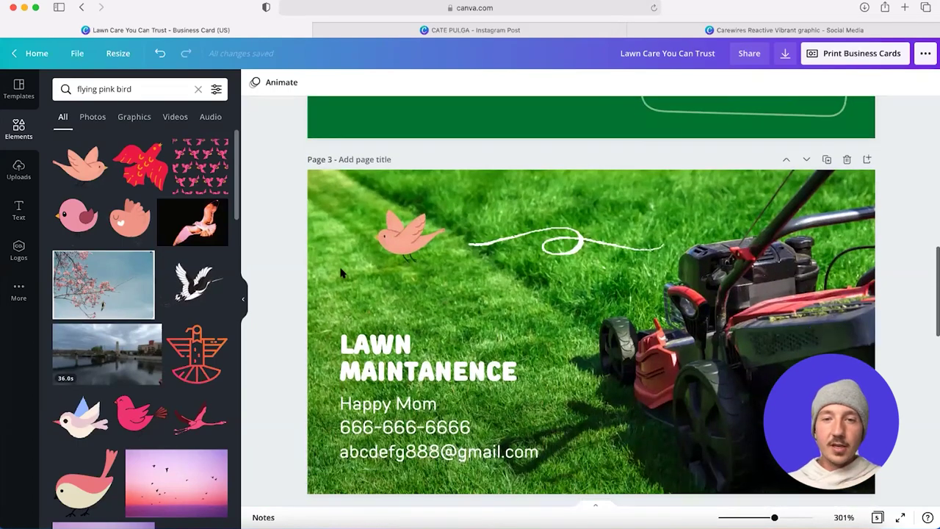
- Hide the elements panel and scroll through business card pages 1–4
click(243, 303)
scroll(340, 273, up, 15)
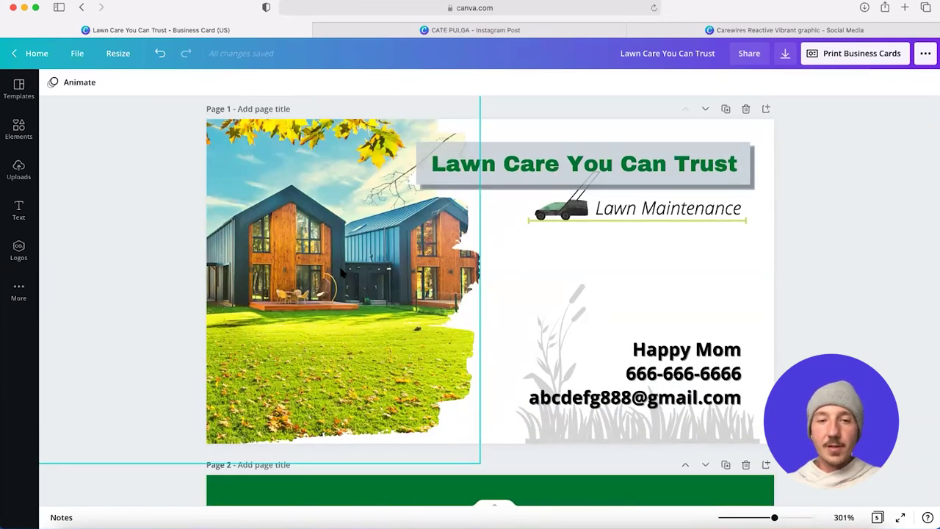
scroll(339, 273, down, 10)
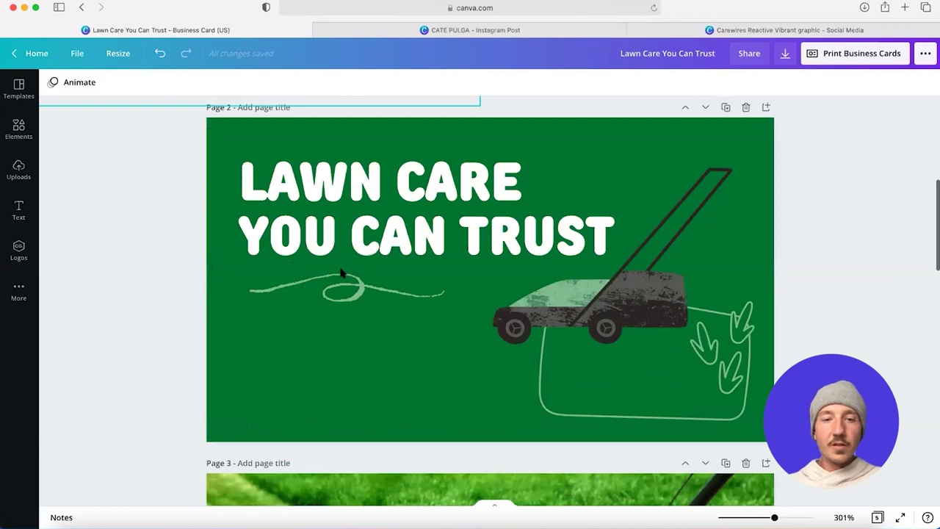
scroll(340, 274, down, 10)
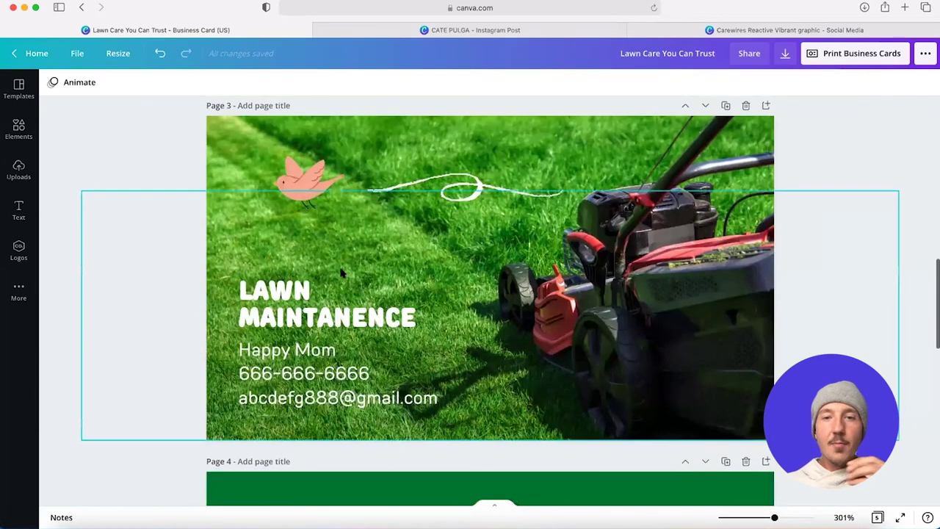
scroll(339, 273, down, 1)
scroll(340, 273, up, 9)
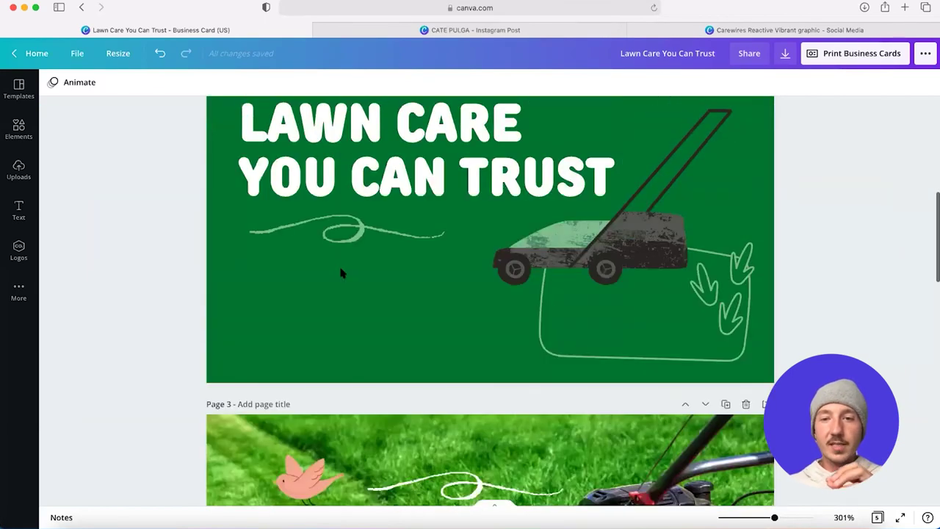
scroll(340, 273, up, 9)
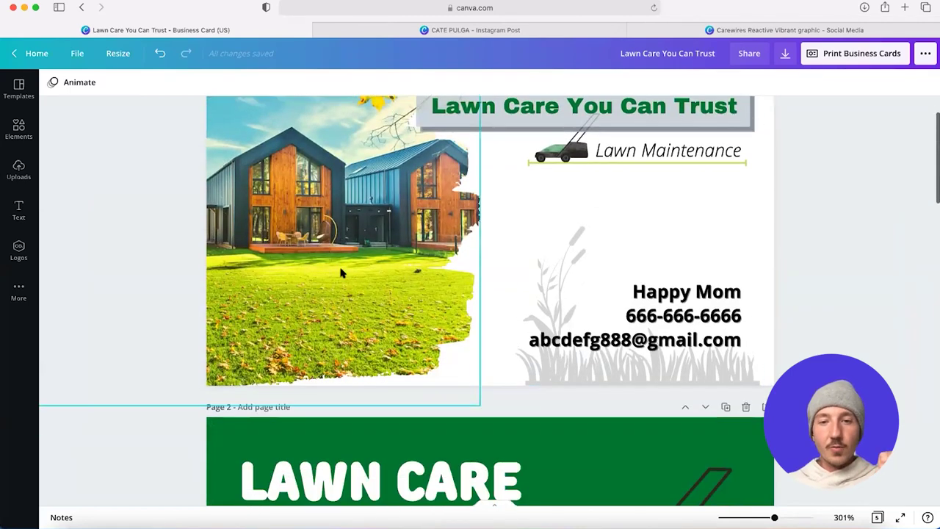
scroll(340, 273, down, 20)
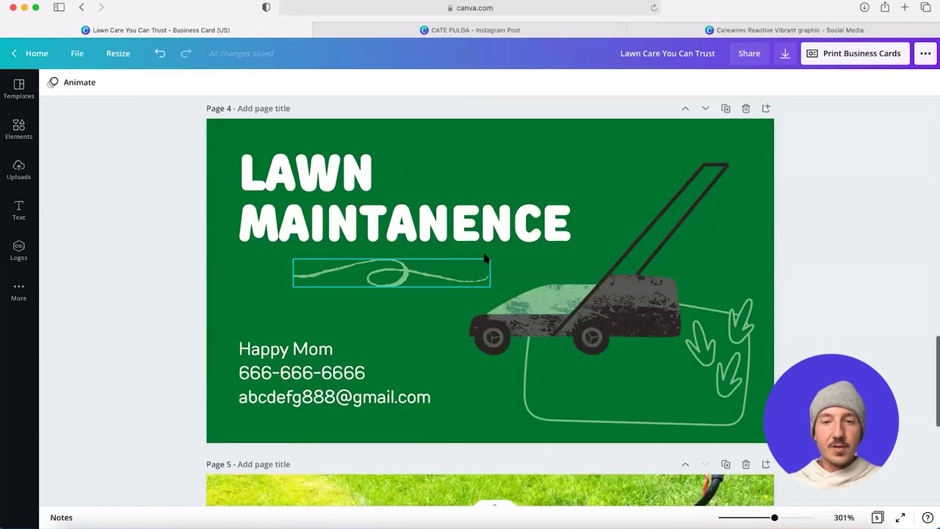
scroll(886, 247, up, 1)
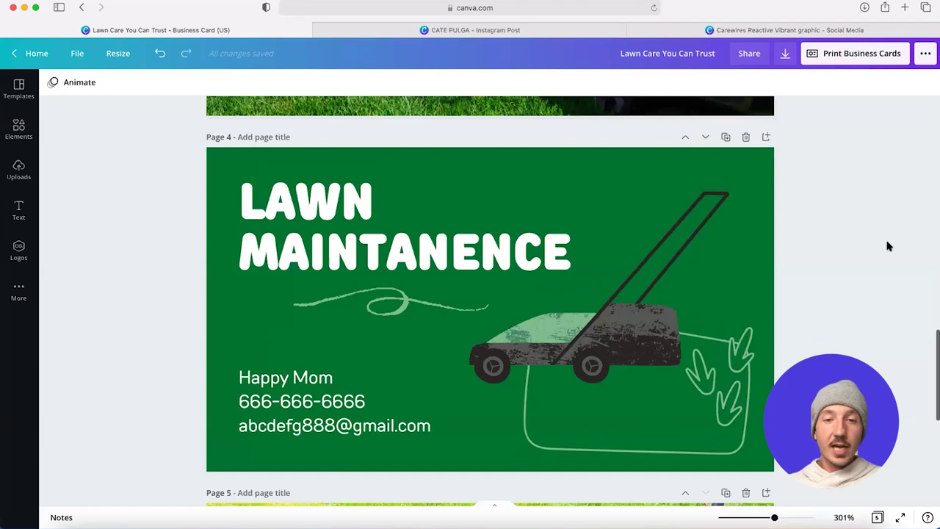
scroll(886, 247, up, 15)
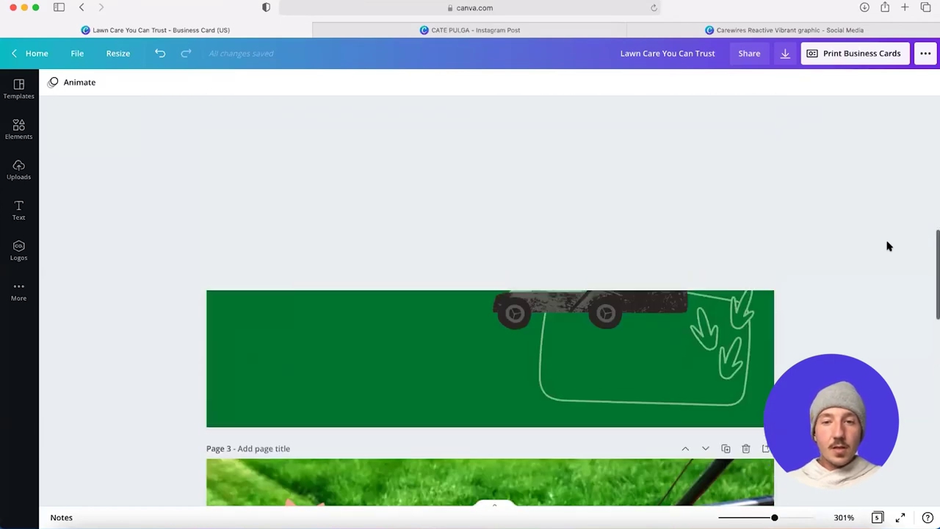
scroll(887, 247, down, 2)
- Inspect the contact text and page 2 squiggle, then return to the page 3 lawn card
key(ctrl+v)
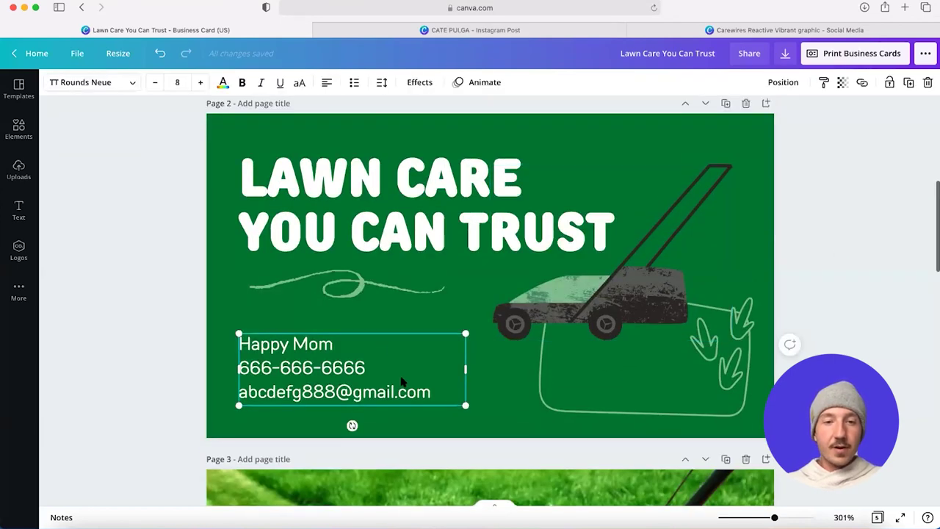
click(198, 331)
click(338, 287)
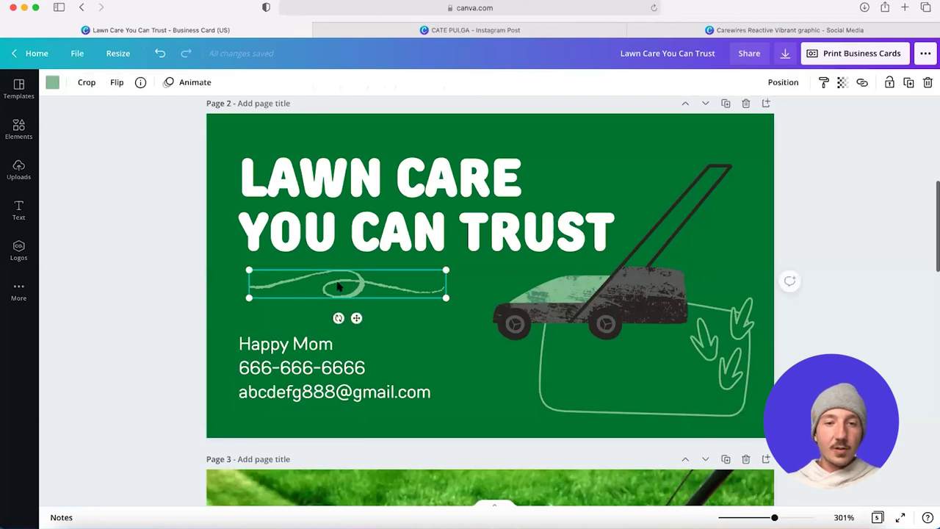
click(159, 284)
scroll(158, 284, up, 1)
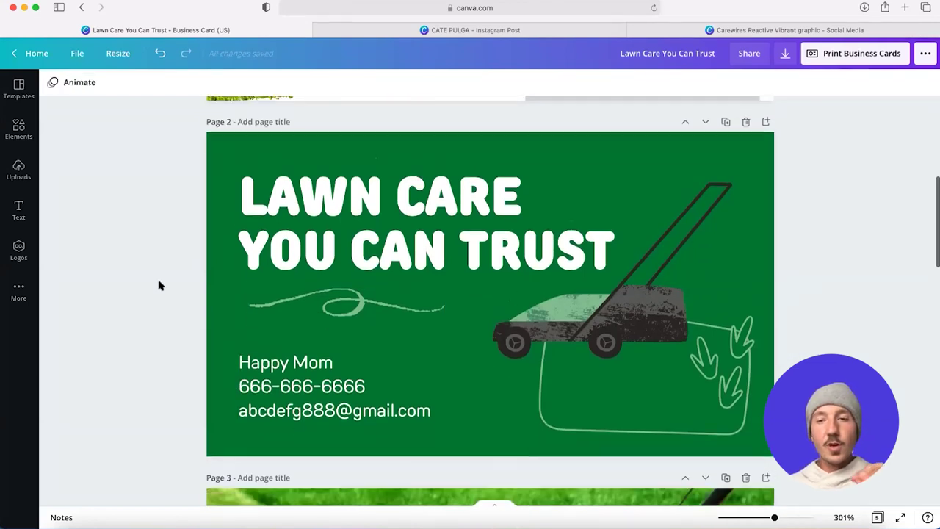
scroll(158, 285, down, 5)
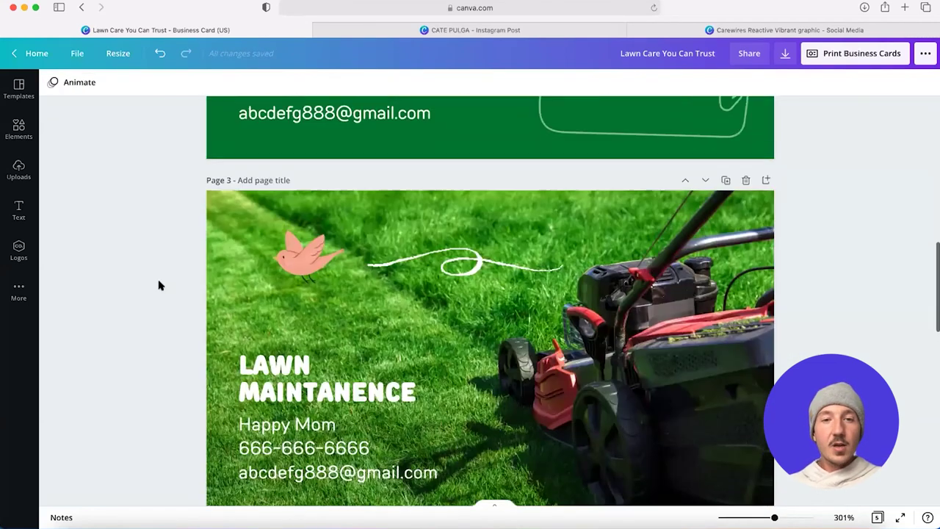
scroll(159, 285, up, 5)
scroll(158, 284, down, 1)
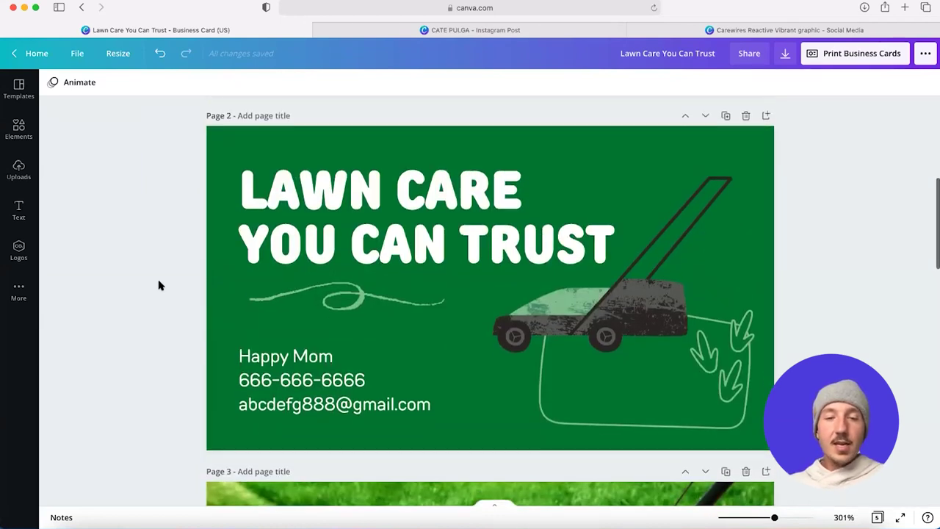
scroll(159, 285, down, 1)
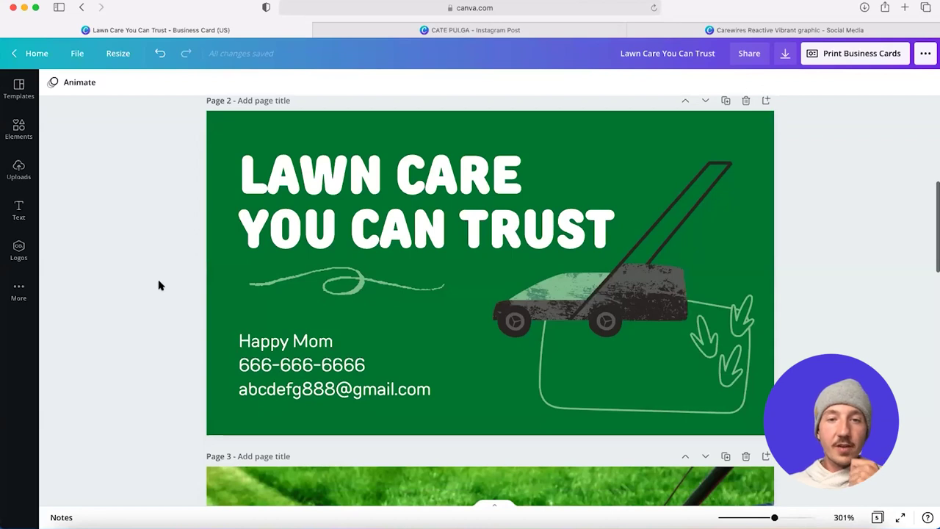
scroll(159, 285, down, 10)
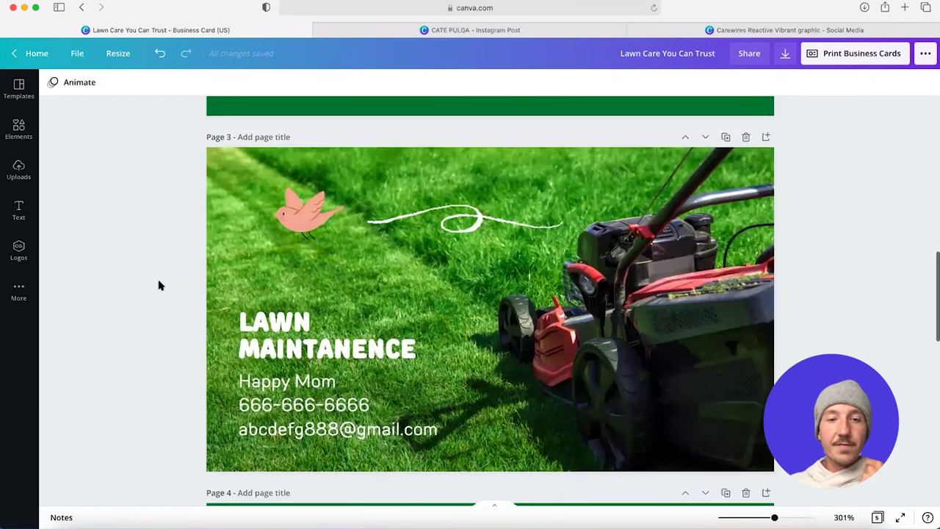
scroll(159, 285, down, 1)
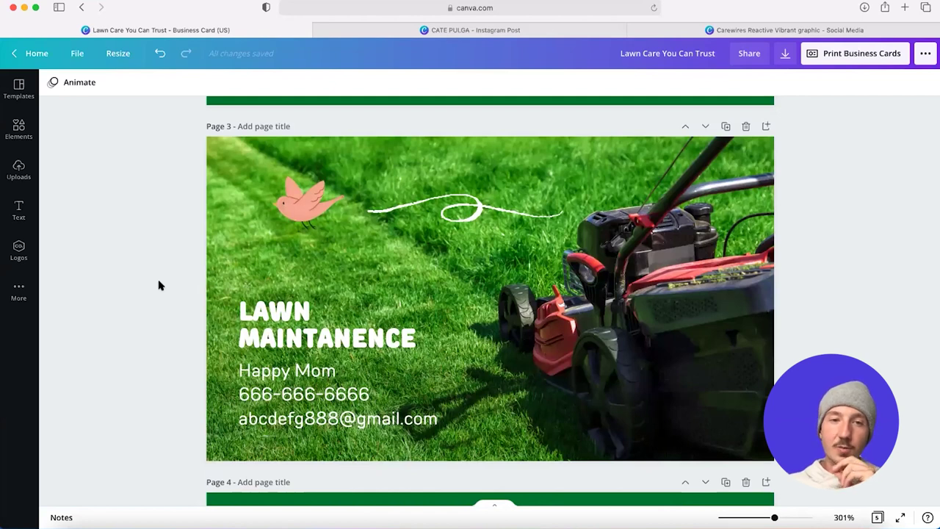
- Set the design's share link permission to use as template
click(921, 63)
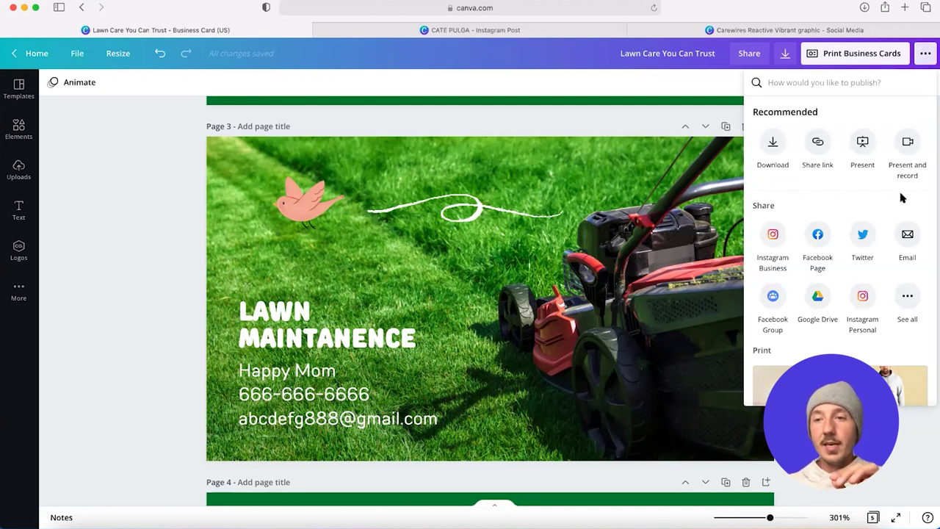
scroll(901, 197, down, 1)
scroll(912, 253, up, 1)
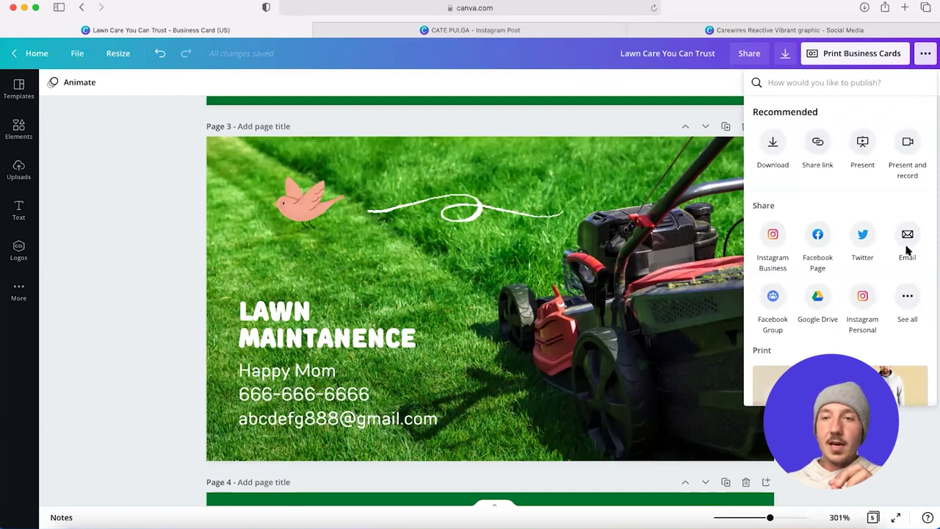
click(925, 53)
click(749, 53)
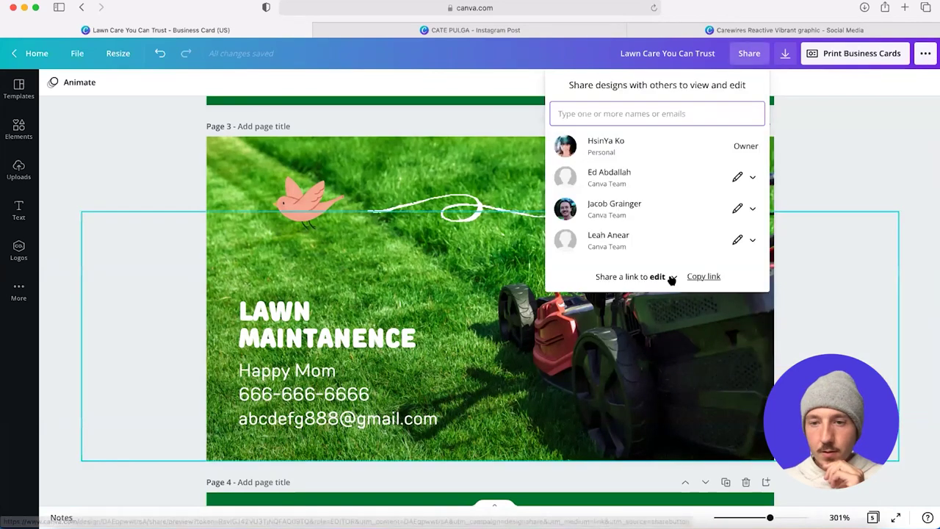
click(668, 277)
click(664, 305)
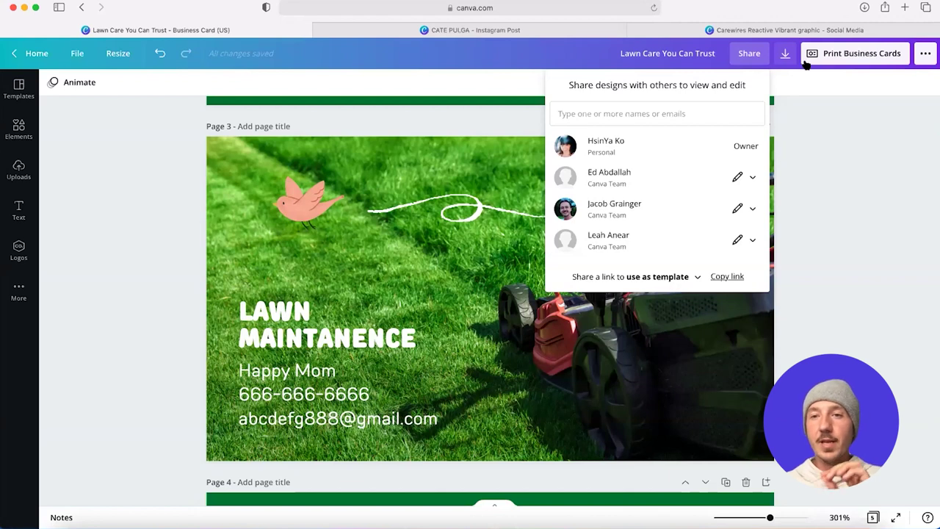
- Copy the use-as-template link and close the sharing options
click(745, 60)
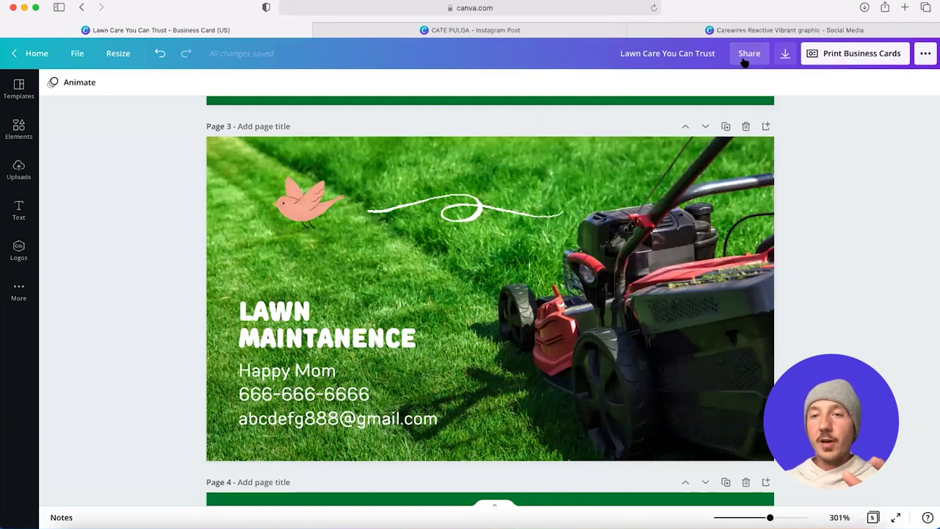
click(745, 60)
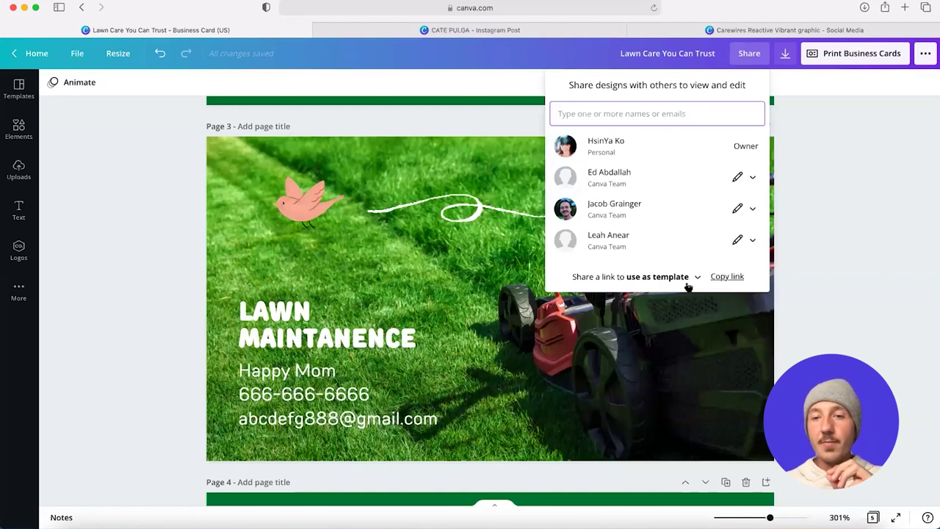
click(720, 278)
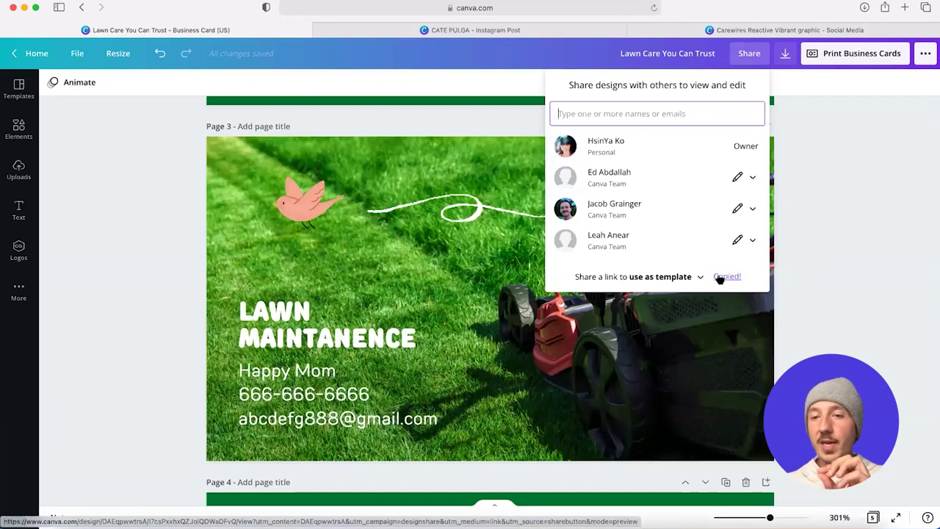
click(833, 288)
- Scroll up from page 3 to page 2's LAWN CARE YOU CAN TRUST card
scroll(833, 288, up, 1)
scroll(834, 288, up, 3)
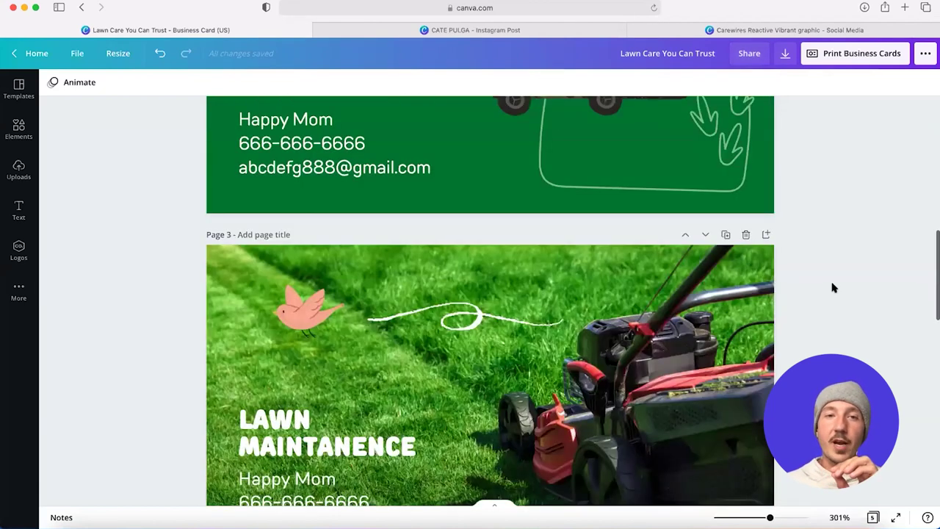
scroll(309, 114, up, 1)
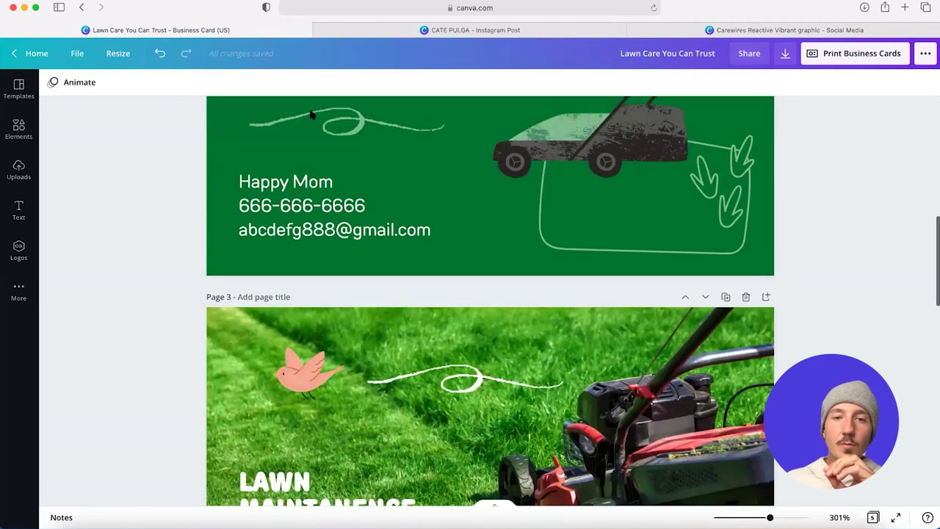
scroll(886, 329, up, 3)
scroll(874, 309, up, 2)
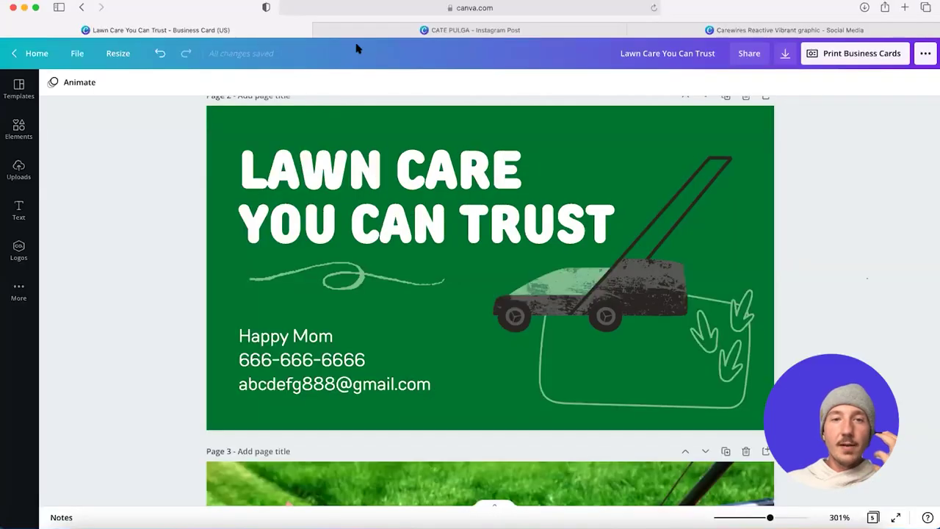
- Switch to the sunflower Instagram post and copy the arms-raised woman cut-out from page 1
click(519, 35)
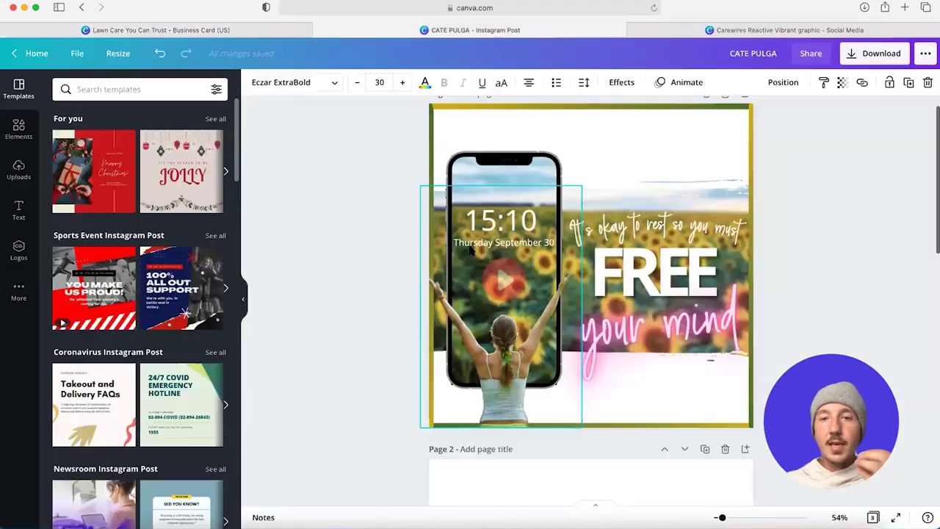
click(243, 302)
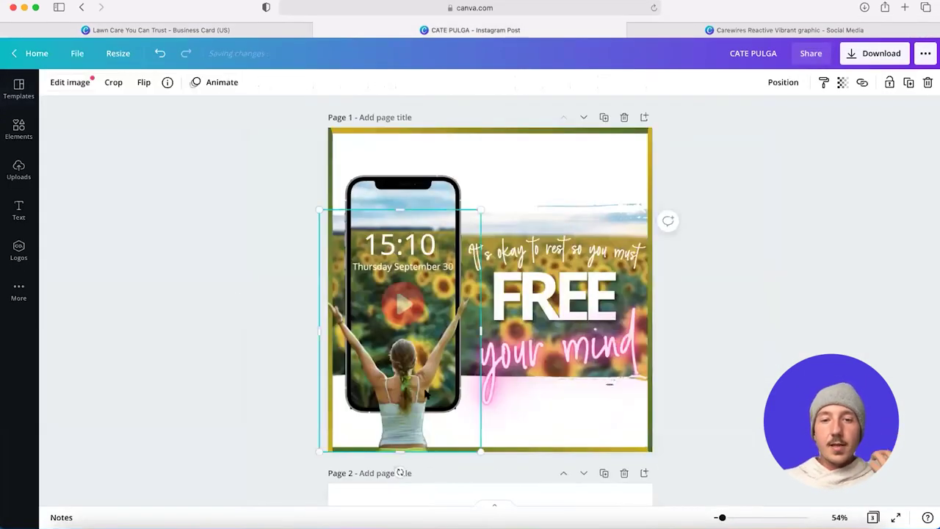
click(773, 382)
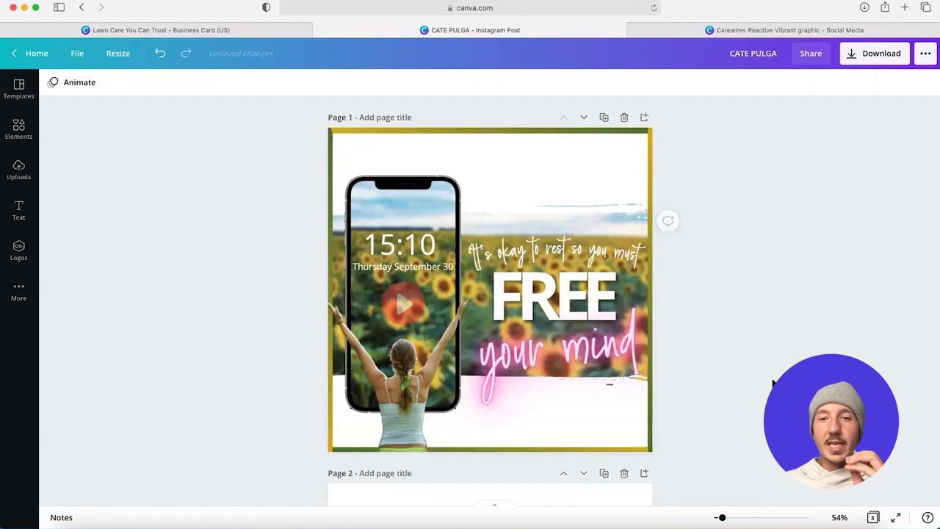
scroll(772, 383, down, 3)
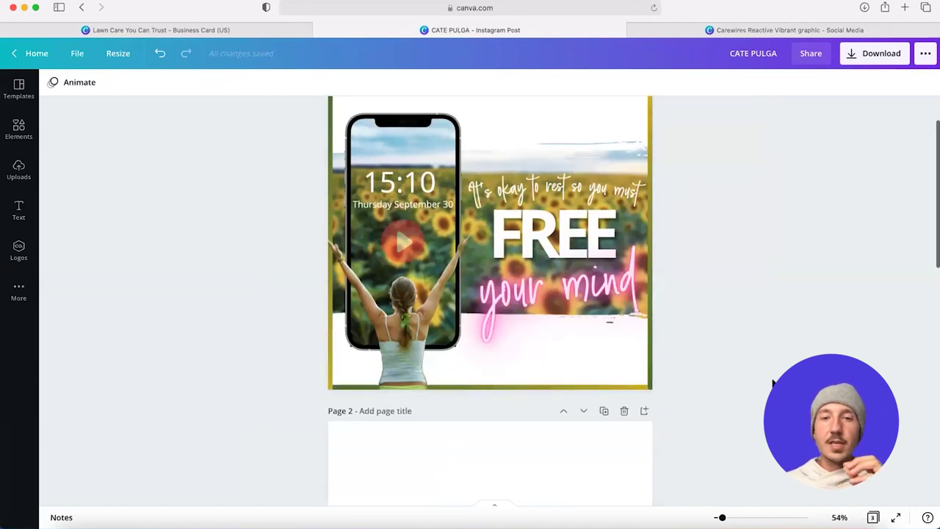
scroll(772, 382, up, 3)
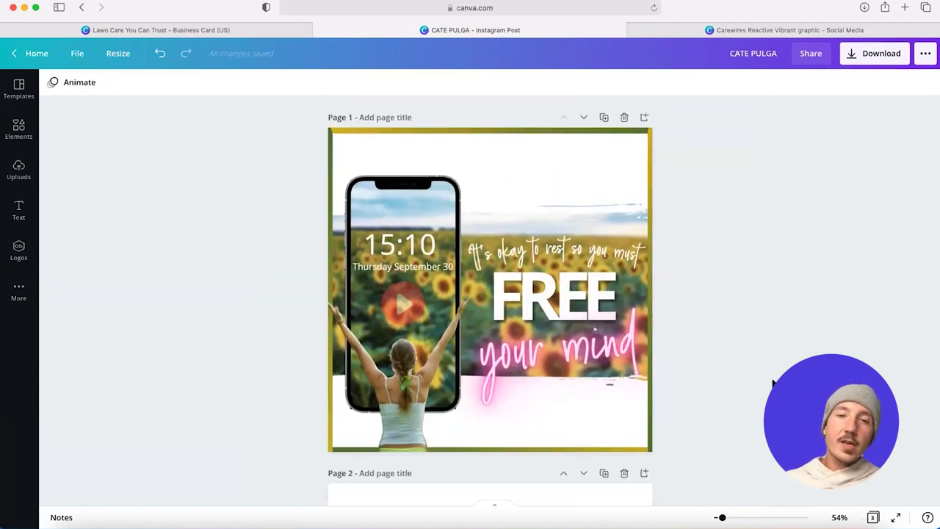
key(ctrl+z)
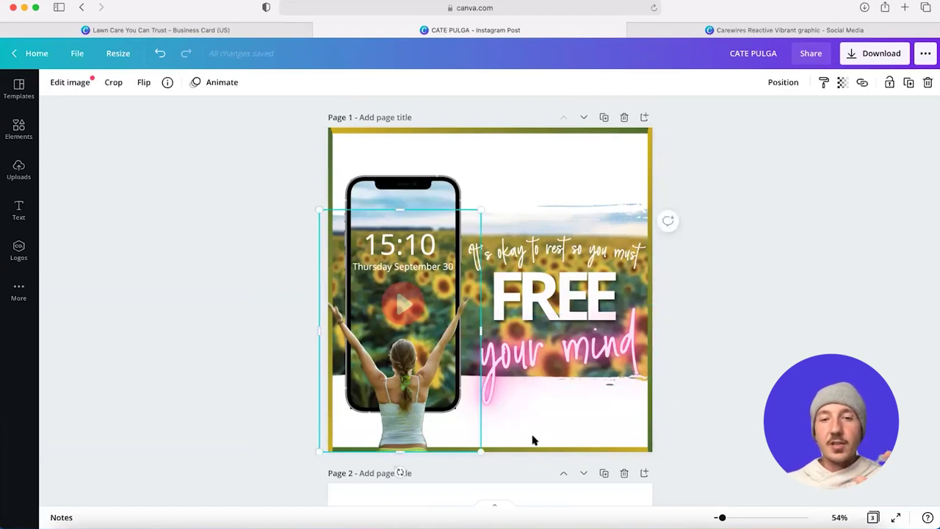
scroll(533, 439, down, 4)
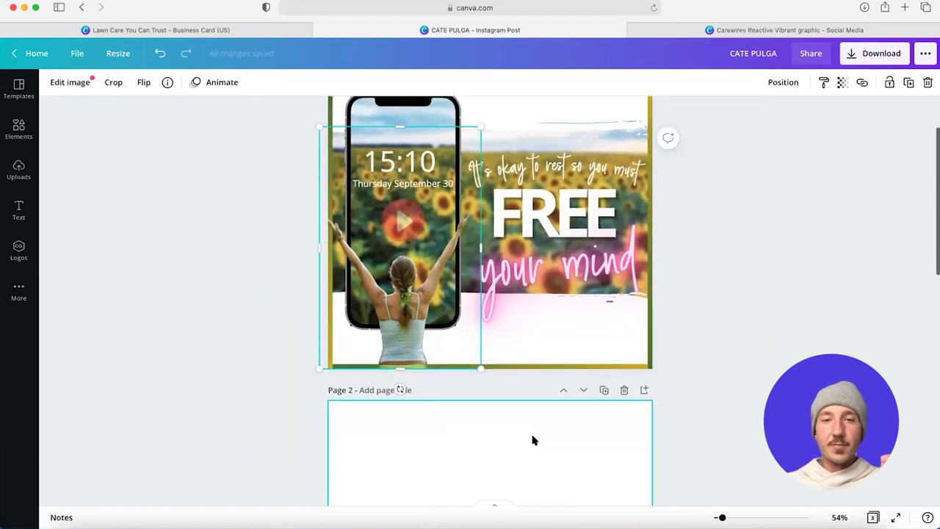
scroll(533, 440, up, 4)
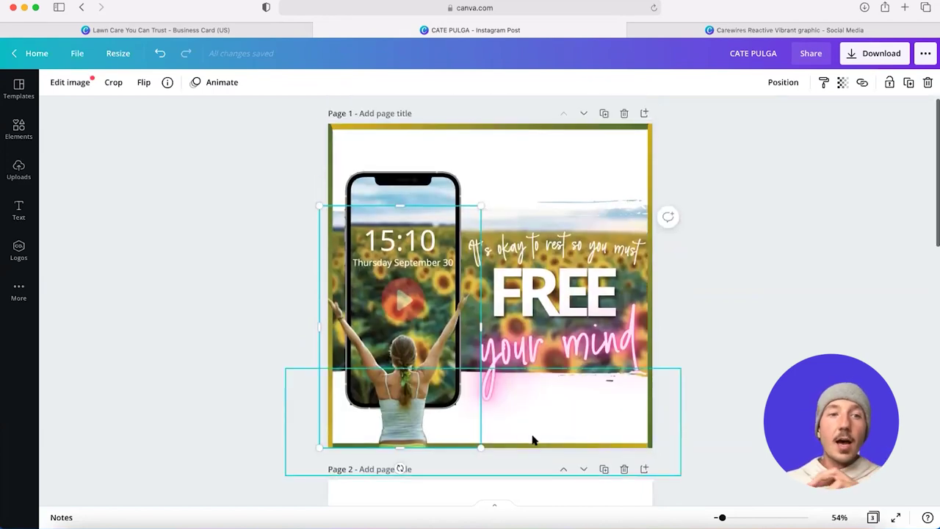
scroll(531, 440, down, 10)
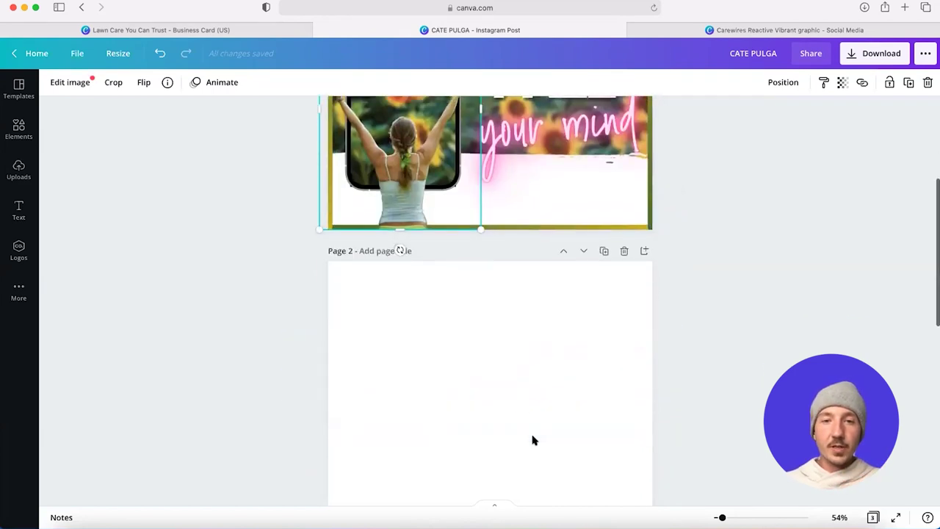
scroll(519, 412, down, 7)
- Paste the woman cut-out onto blank page 2 and enlarge it
click(511, 370)
key(ctrl+v)
scroll(485, 279, up, 2)
drag(479, 227, 741, 11)
drag(594, 258, 596, 290)
- Centre the cut-out horizontally with both hands inside the page, then deselect
scroll(596, 290, down, 2)
drag(642, 467, 636, 417)
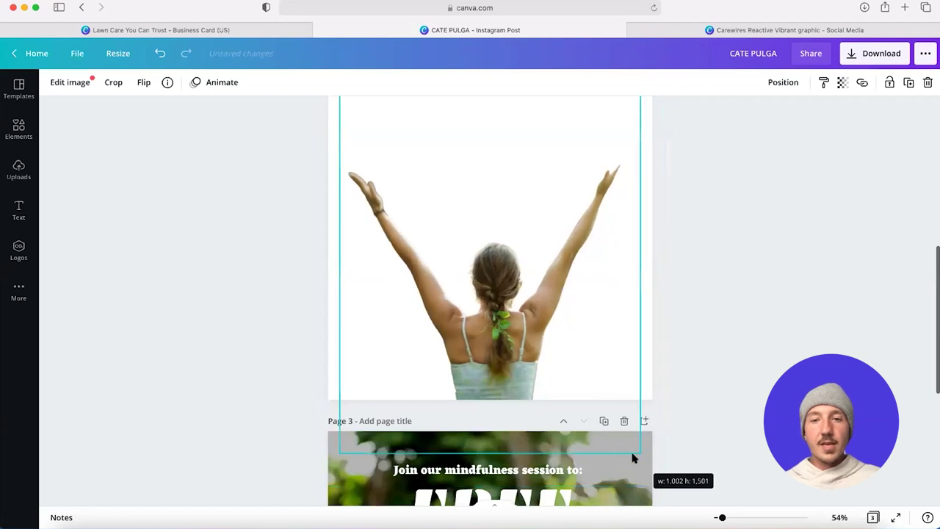
scroll(634, 455, up, 1)
drag(572, 306, 587, 318)
click(651, 311)
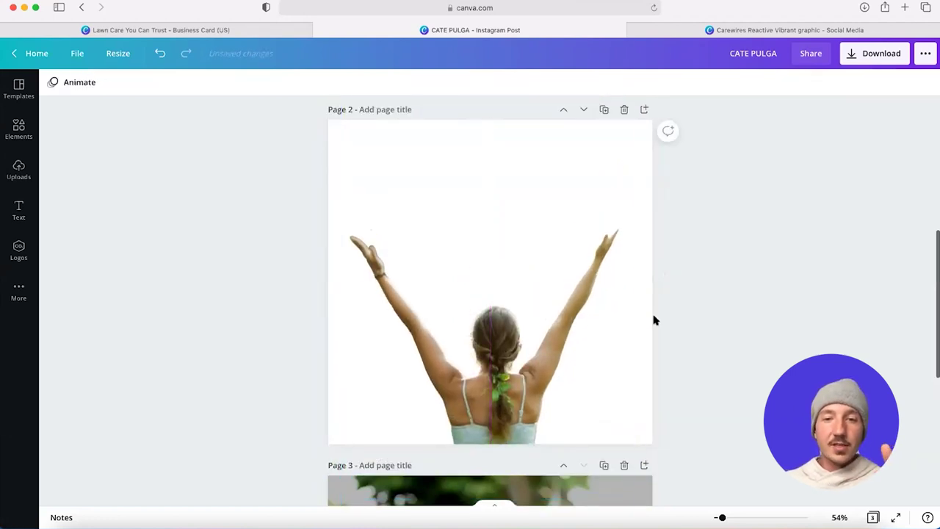
- Restore the woman photo's original jungle background with Edit image
click(559, 342)
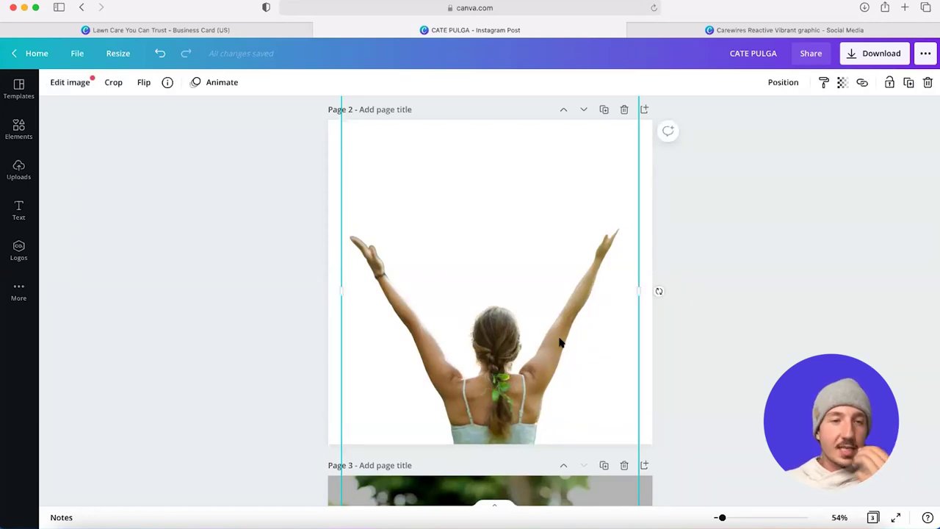
click(69, 82)
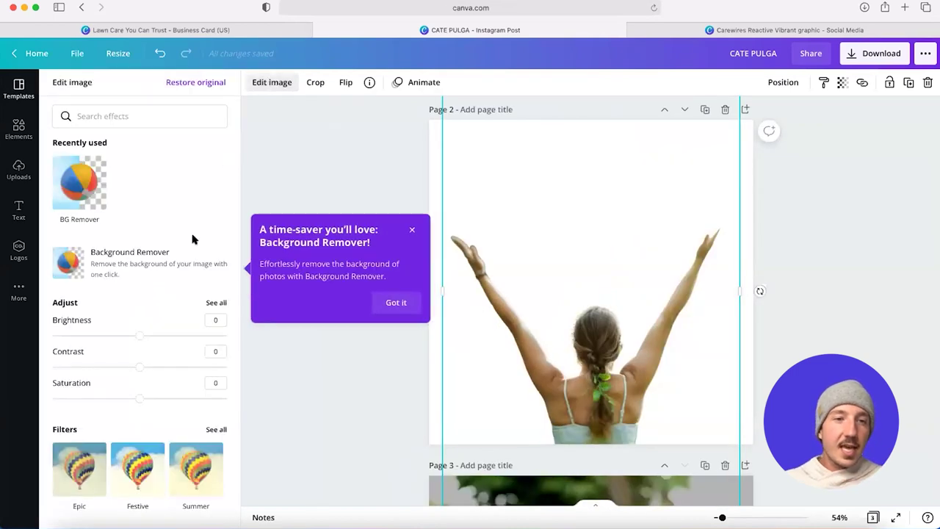
scroll(132, 242, down, 1)
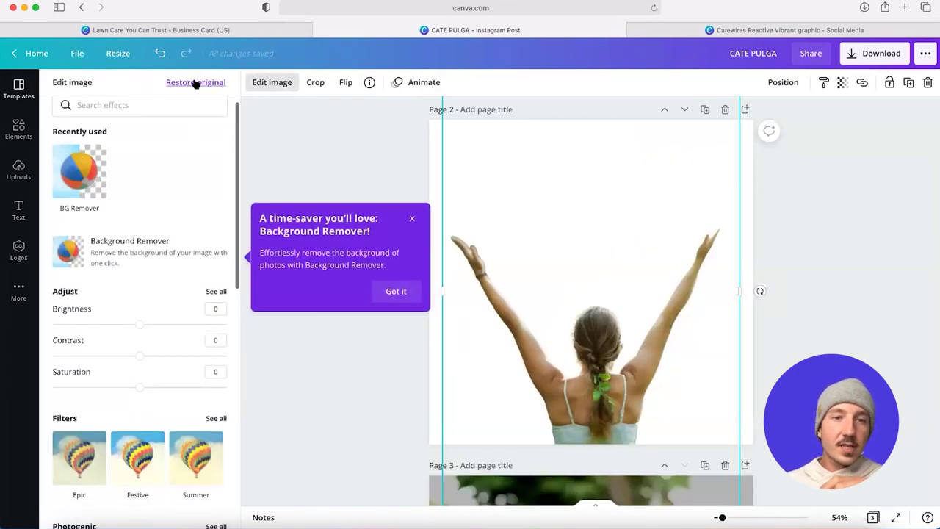
click(195, 82)
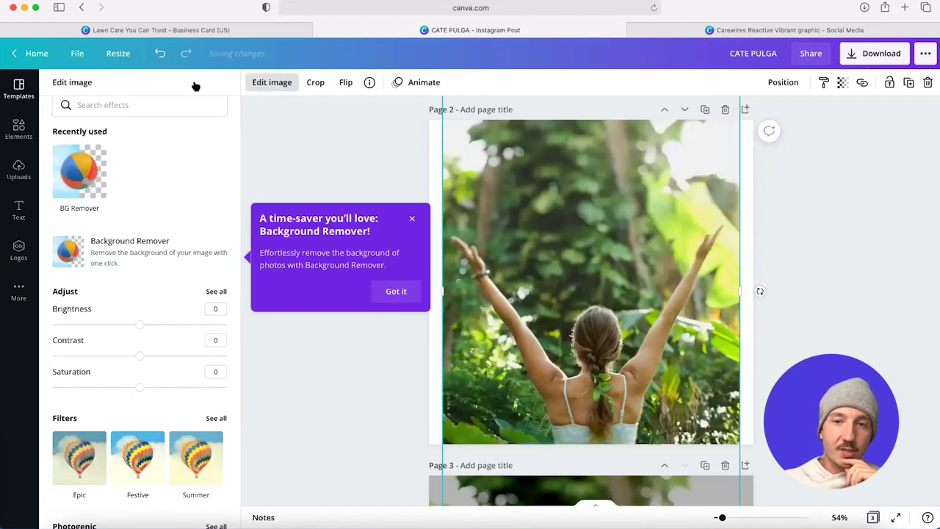
click(855, 277)
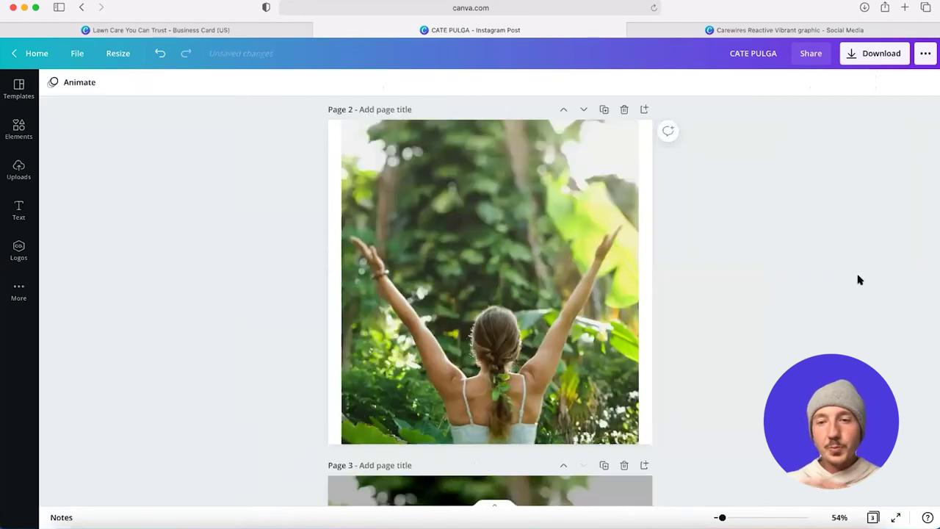
- Stretch the photo to full page width and shift it up within its crop
click(615, 279)
click(774, 217)
click(628, 292)
drag(637, 292, 657, 314)
click(750, 269)
double_click(585, 323)
drag(535, 345, 535, 311)
click(731, 284)
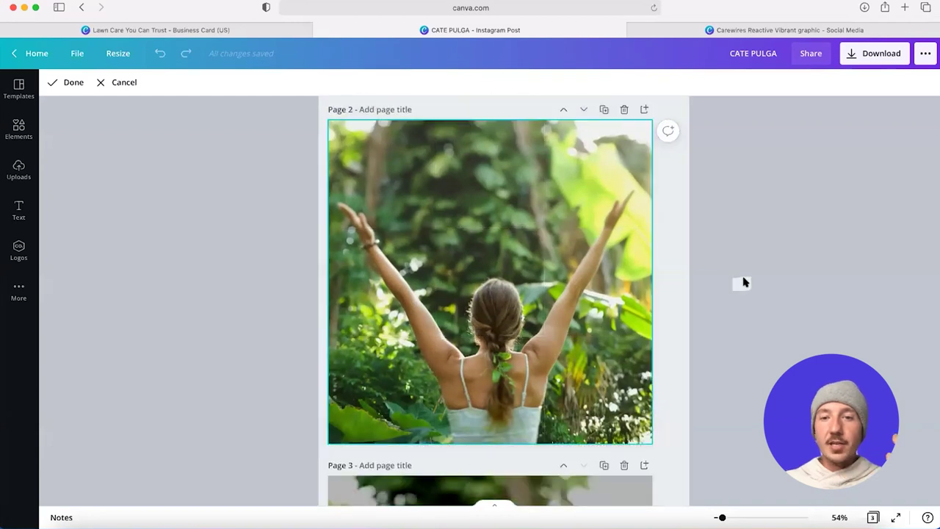
- Reselect the photo and check how it fills page 2
click(563, 299)
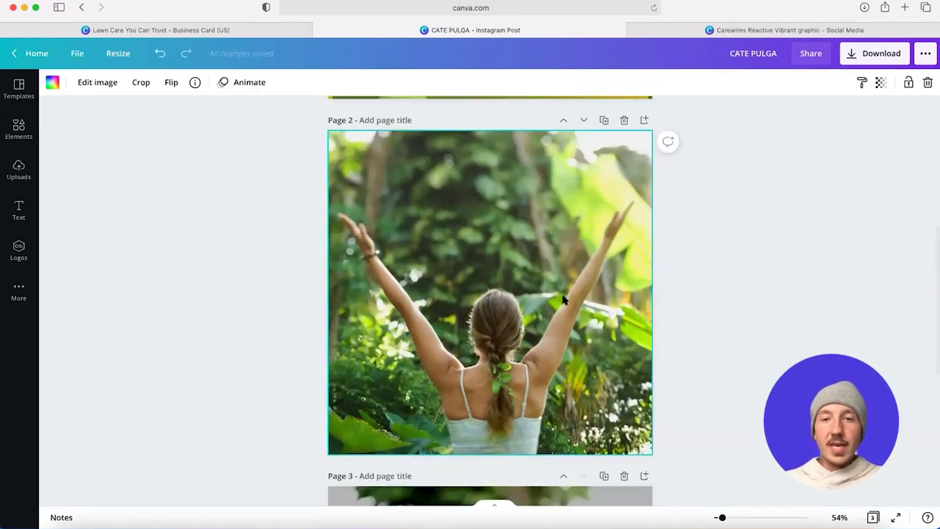
scroll(563, 299, up, 8)
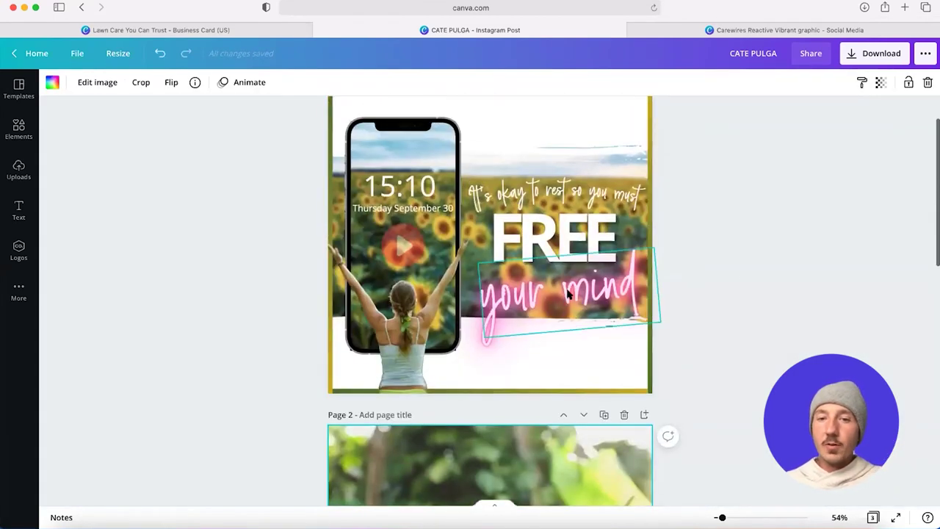
scroll(567, 294, up, 1)
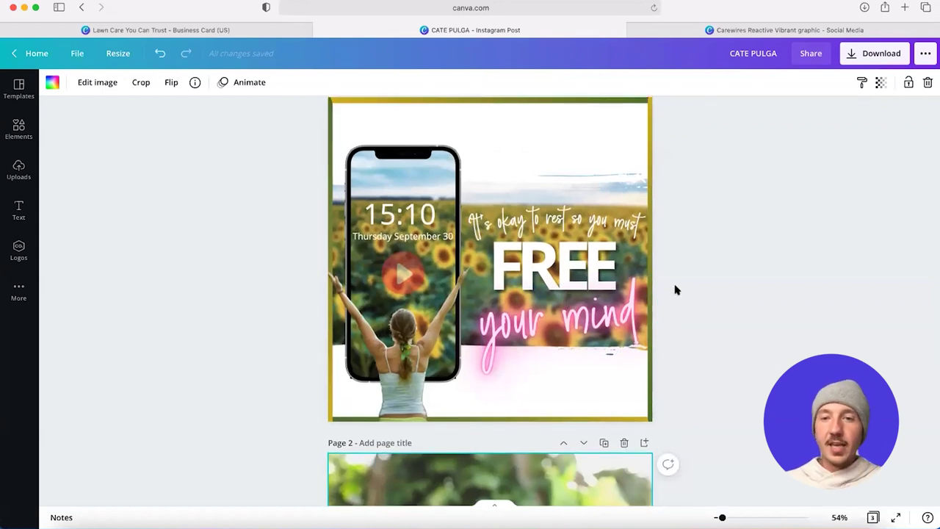
scroll(675, 290, down, 1)
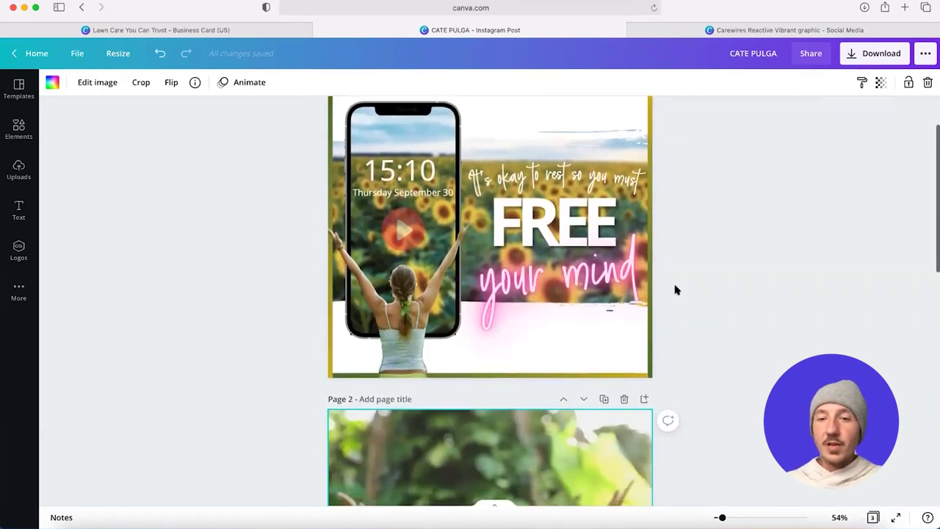
scroll(675, 290, down, 3)
scroll(675, 290, down, 6)
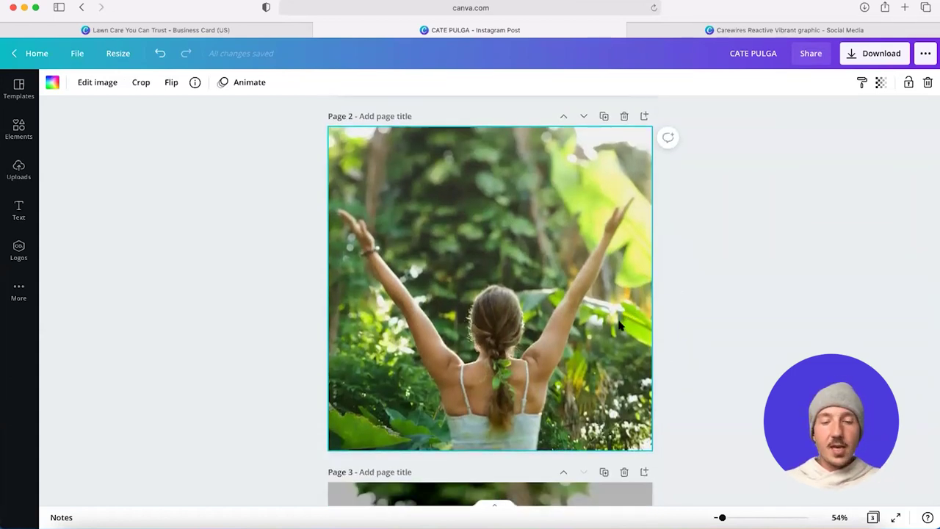
- Try detaching the photo from the page background, then undo it
right_click(621, 319)
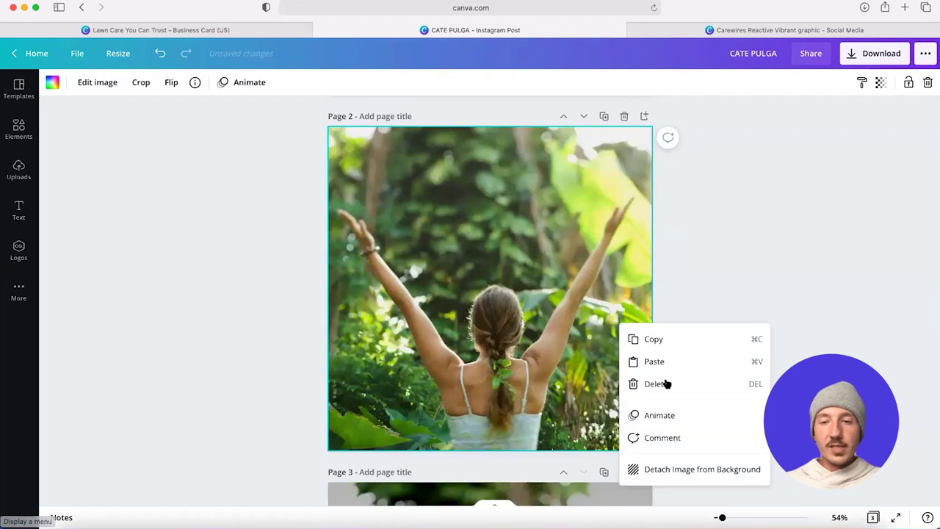
click(664, 468)
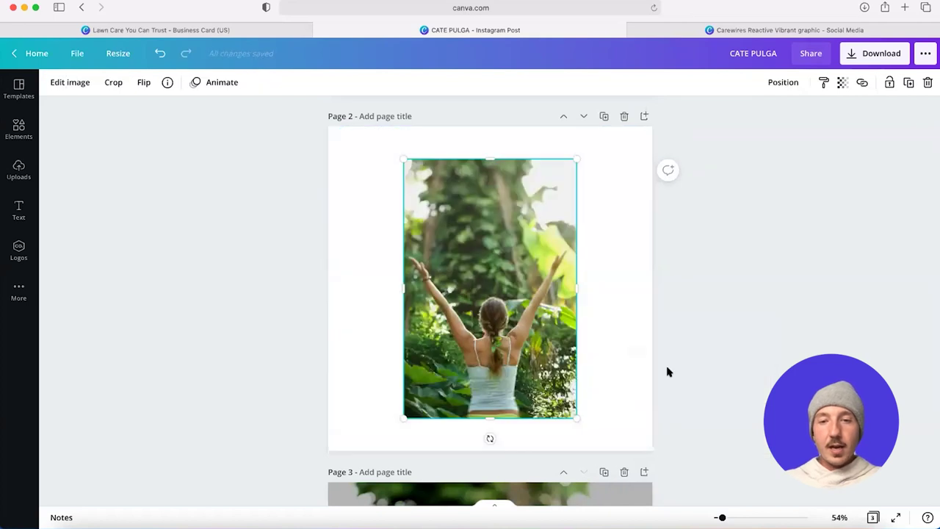
click(156, 53)
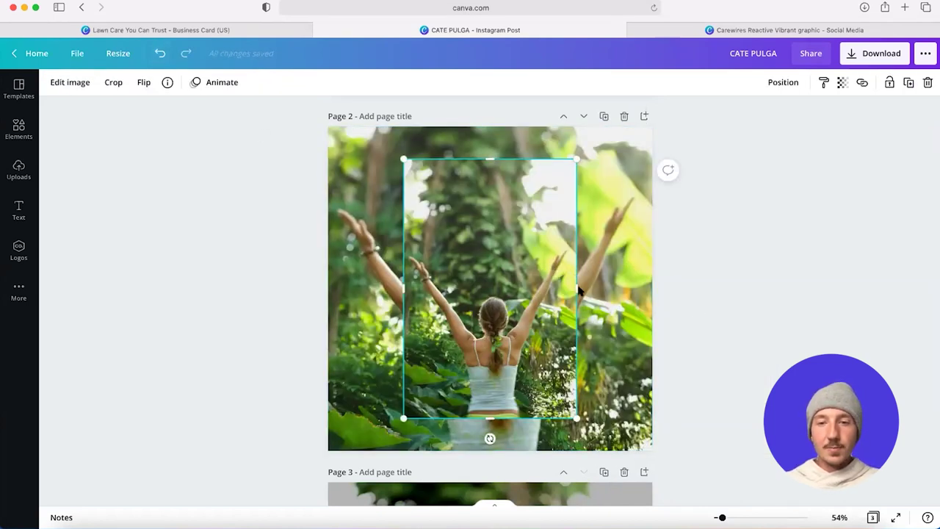
- Stretch the photo frame to full page width and down to page 2's bottom edge
drag(580, 292, 654, 287)
drag(489, 422, 491, 470)
drag(507, 392, 507, 371)
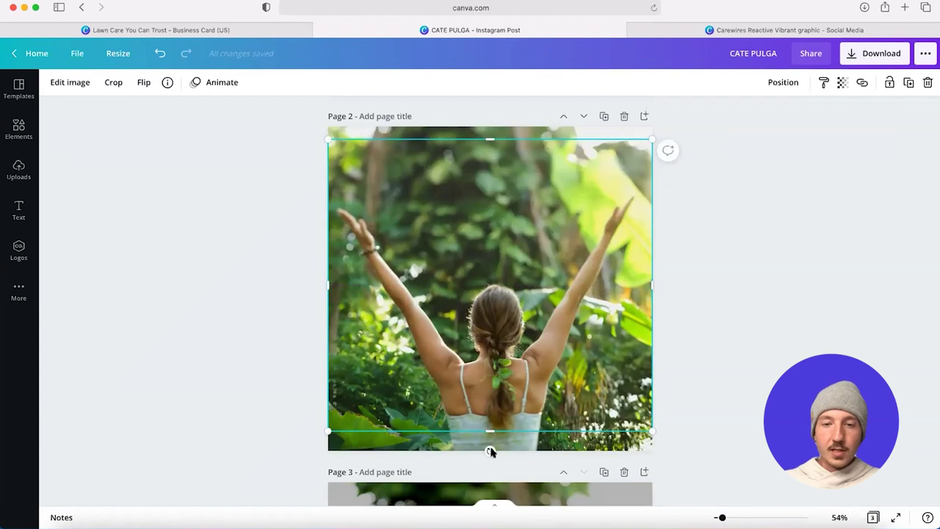
drag(490, 452, 490, 470)
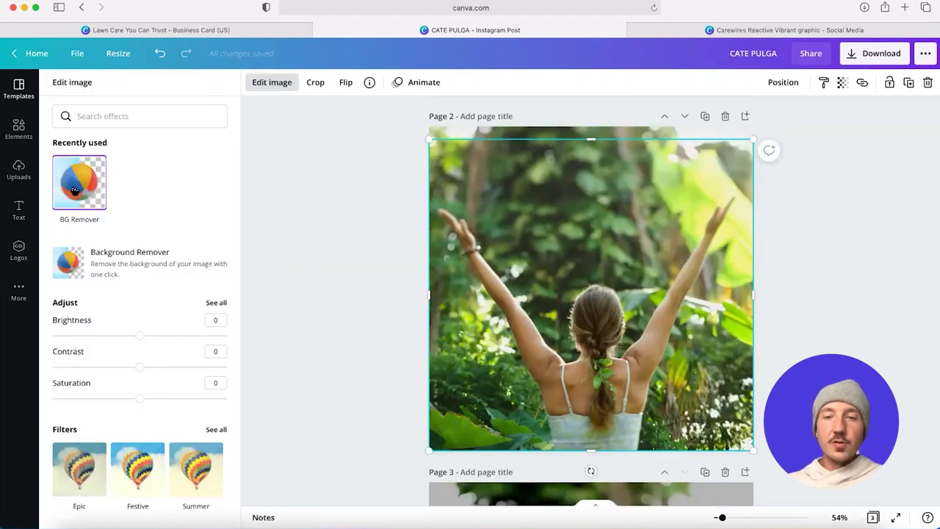
- Run BG Remover on the page 2 woman photo and crop its top edge down, then scroll back to page 1
click(74, 190)
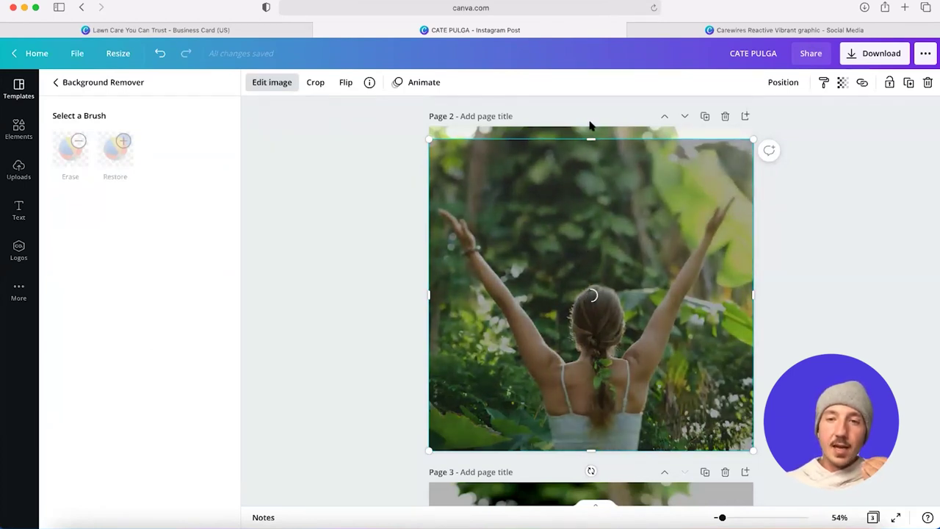
drag(591, 138, 587, 190)
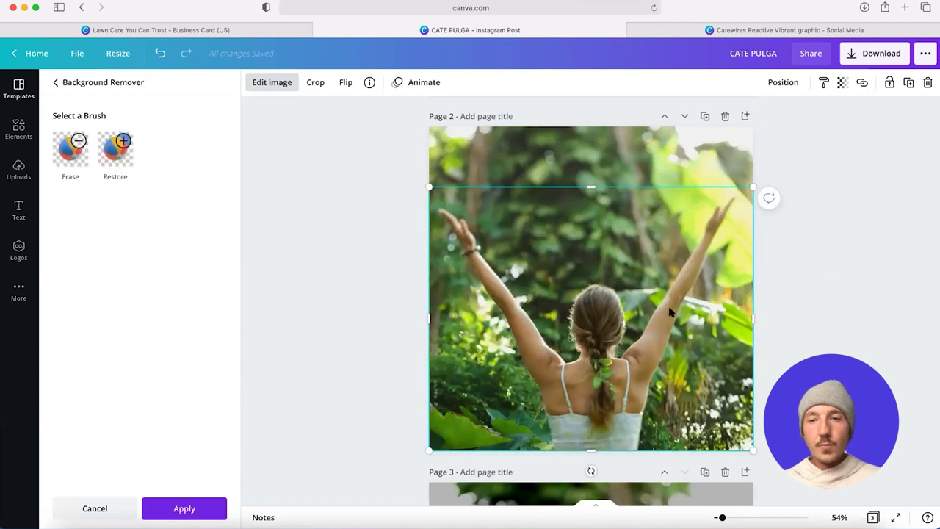
drag(660, 309, 645, 312)
click(160, 53)
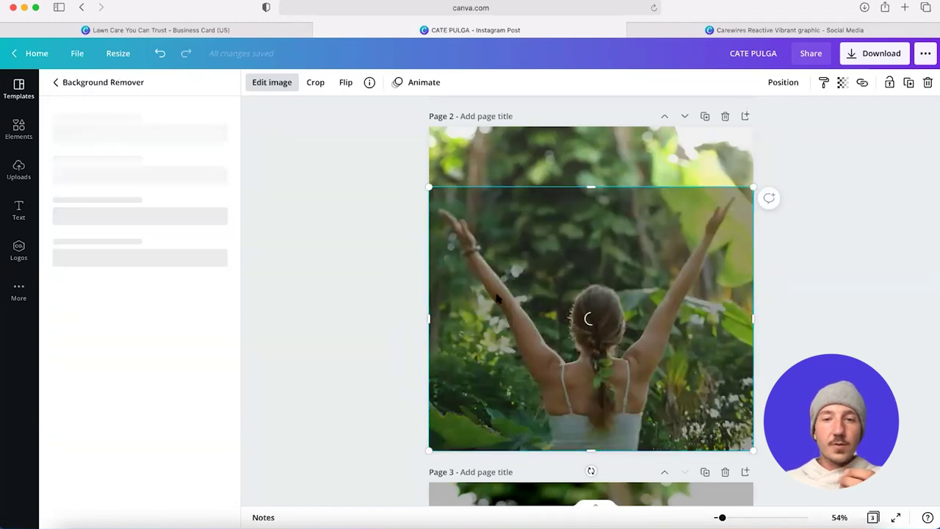
scroll(860, 358, up, 2)
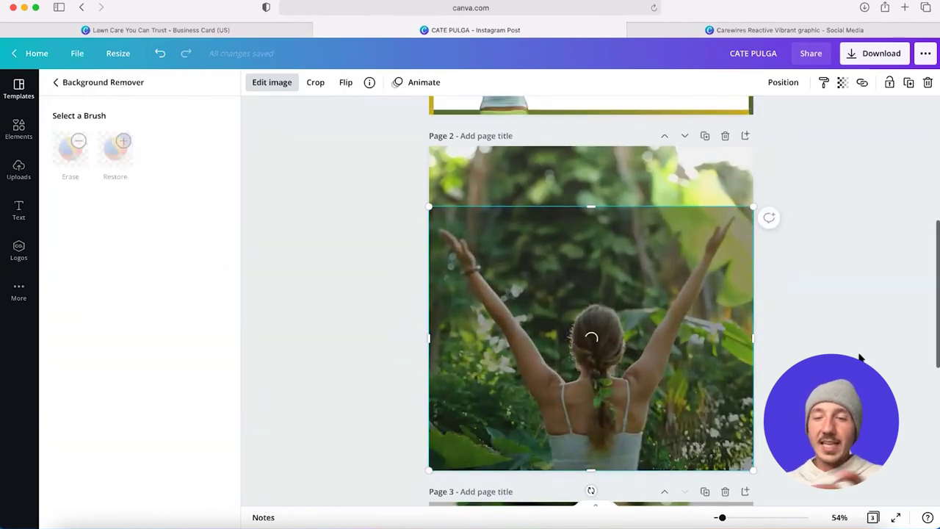
scroll(860, 357, up, 1)
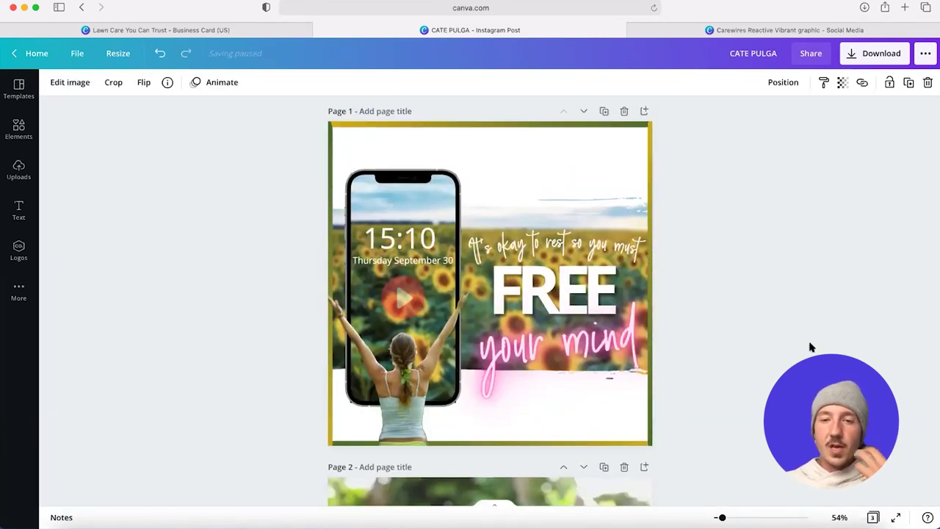
- Ungroup page 1's FREE text group and select the FREE word on its own
scroll(811, 347, down, 1)
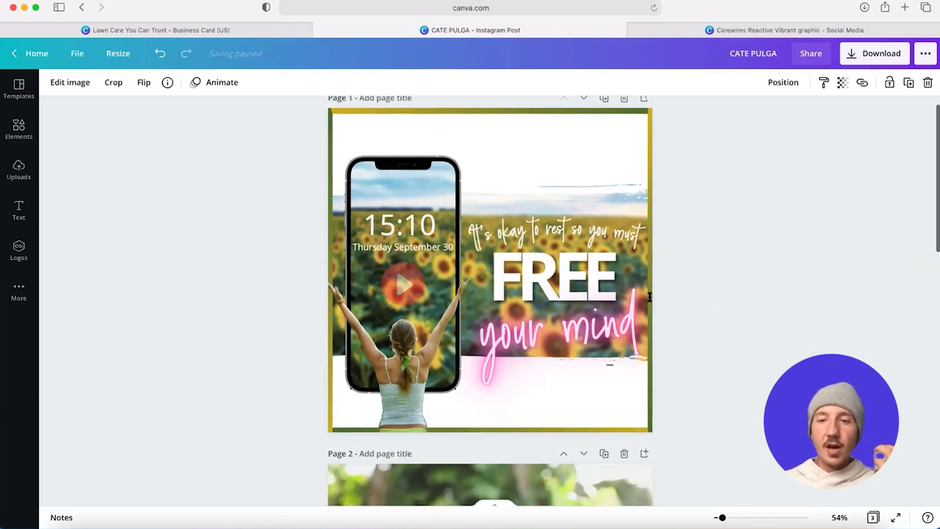
click(649, 296)
click(567, 266)
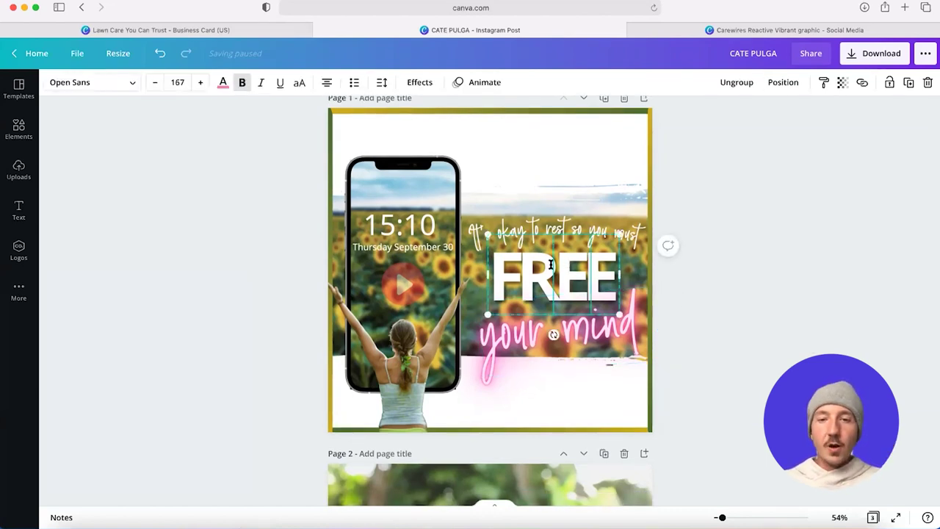
click(736, 82)
click(785, 234)
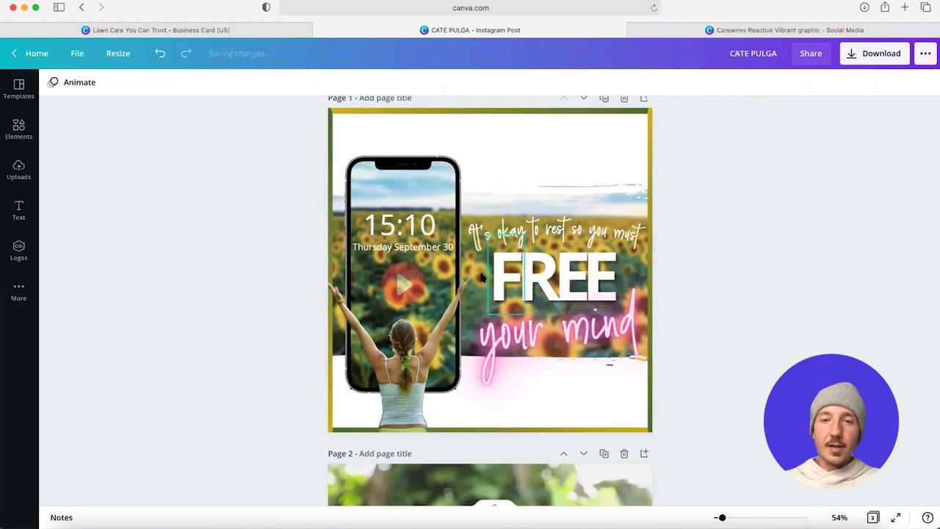
click(514, 279)
scroll(514, 294, down, 5)
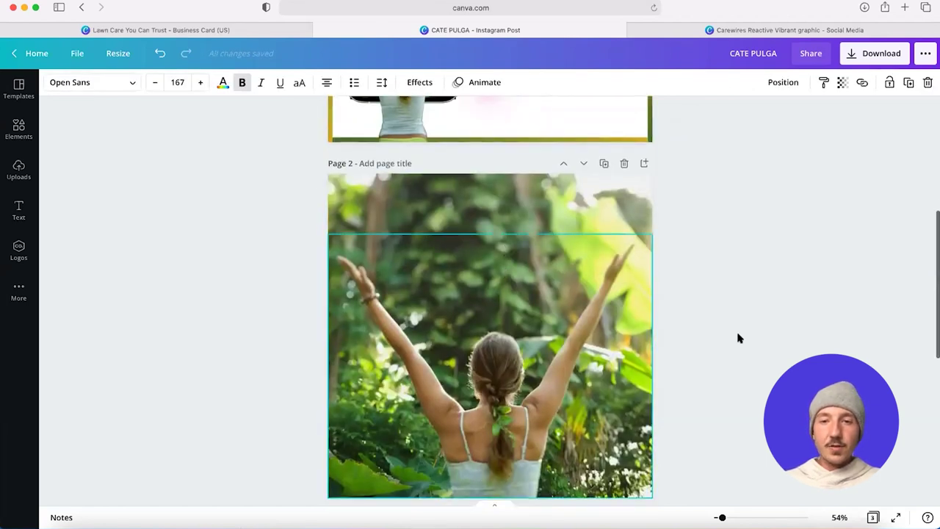
scroll(739, 338, down, 1)
- Paste FREE onto page 2, extend it to 'FREE YOUR MIND', shrink it to size 118 and move it up
key(ctrl+v)
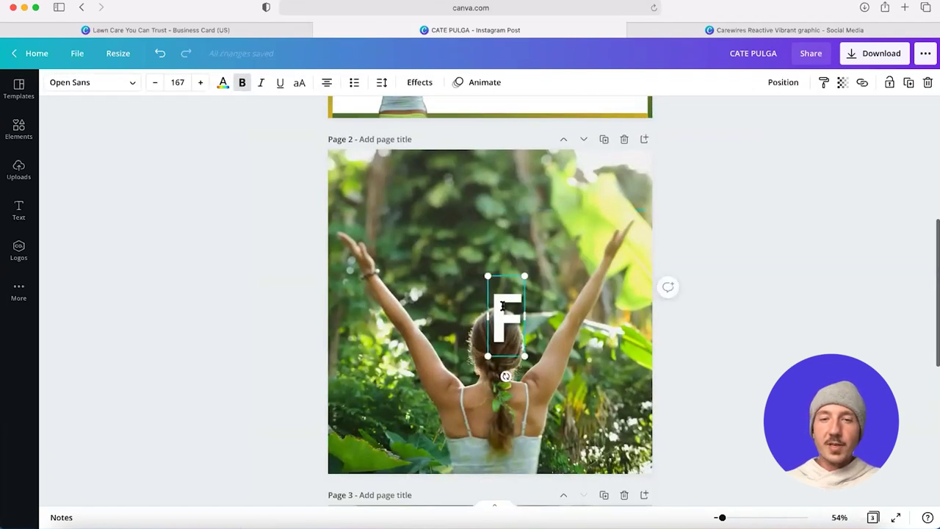
drag(506, 316, 600, 263)
text(REE )
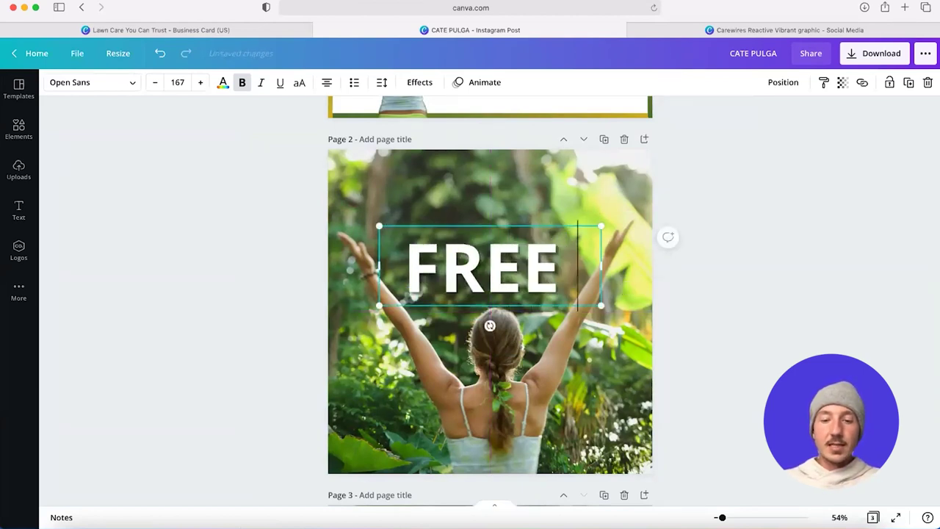
text(YOUR MIND)
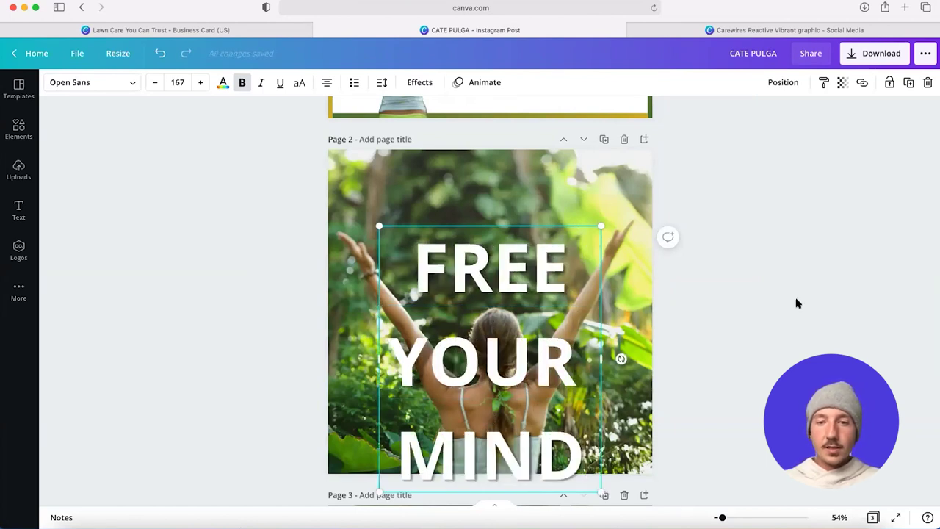
key(Escape)
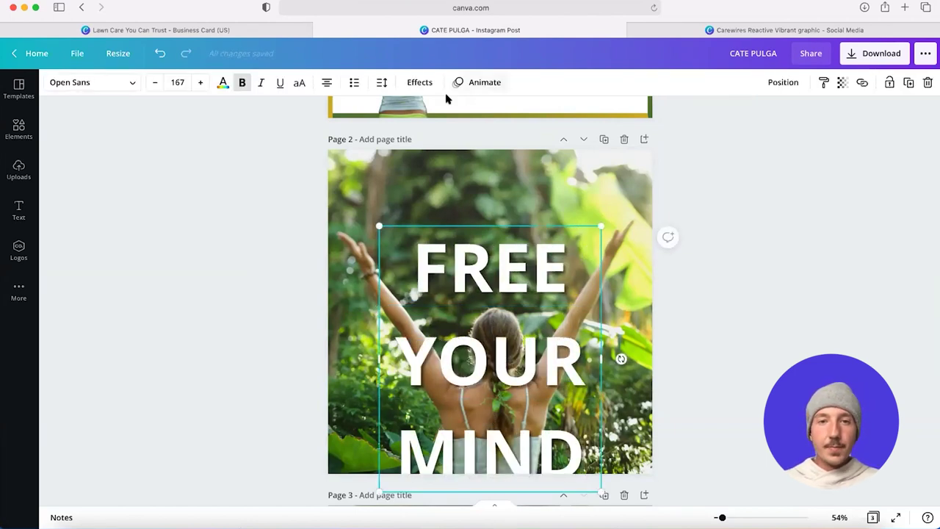
click(428, 83)
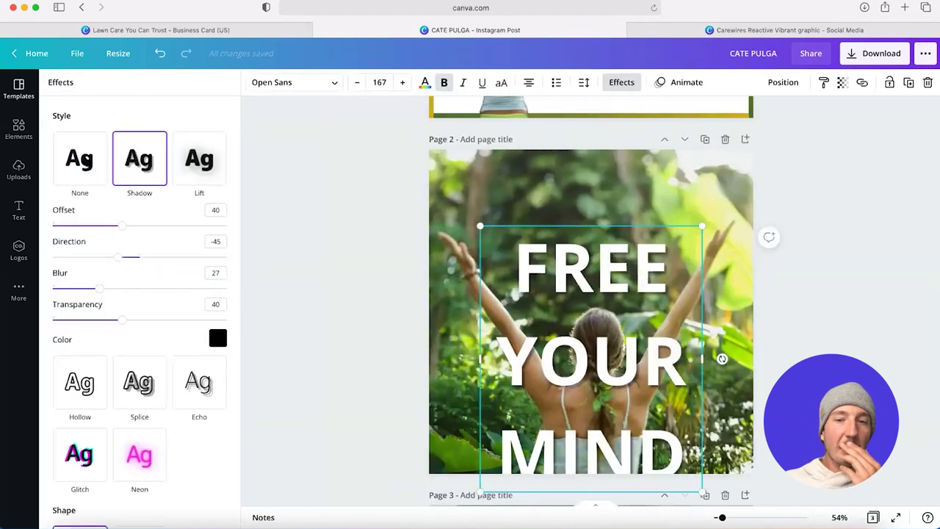
drag(701, 227, 669, 266)
drag(599, 303, 599, 213)
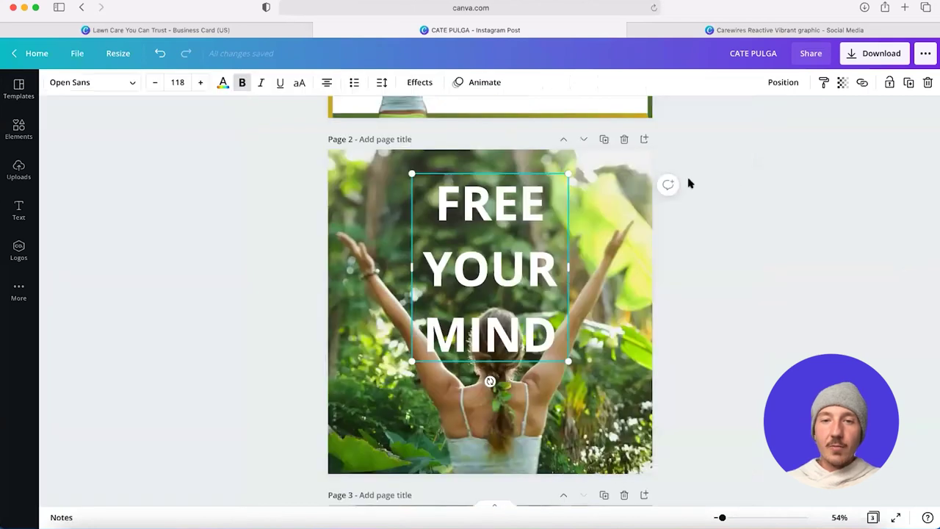
click(736, 187)
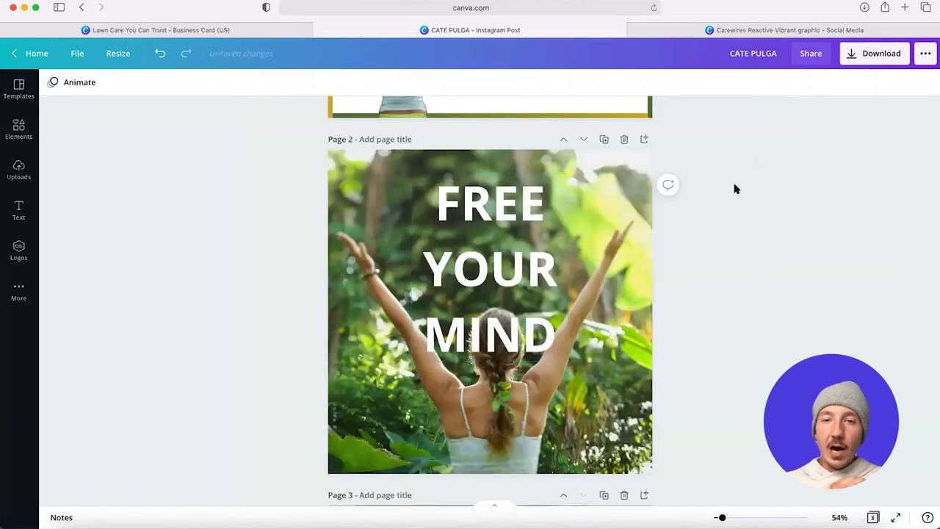
- Set the page 2 jungle photo's brightness to -25 and contrast to 9
click(576, 163)
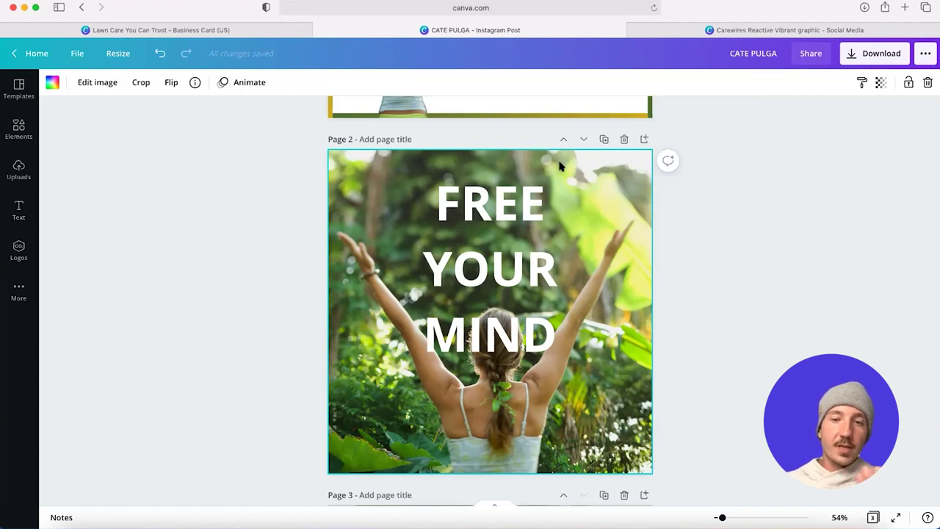
click(94, 84)
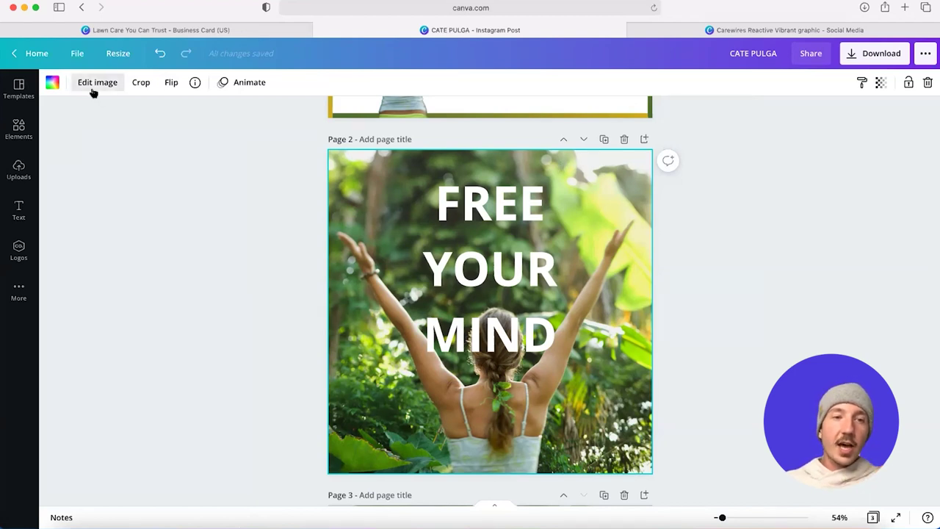
drag(140, 339, 119, 340)
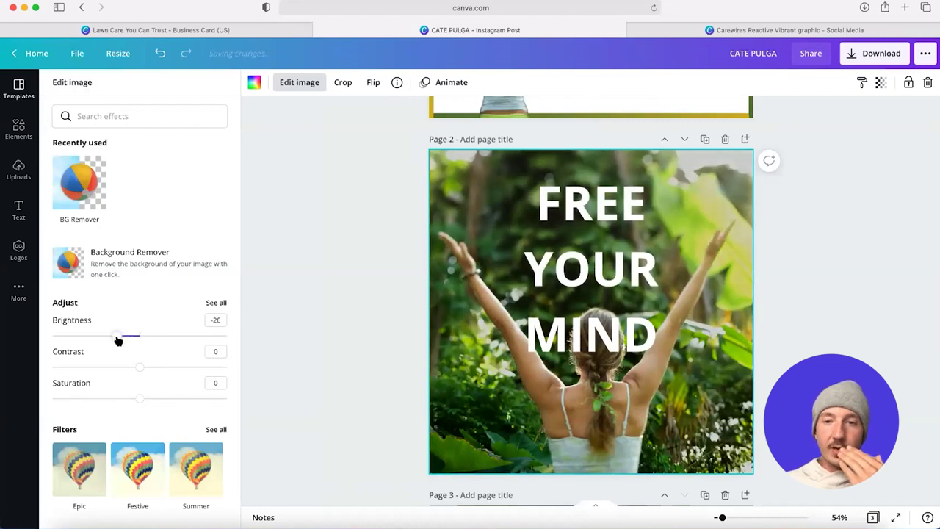
click(148, 367)
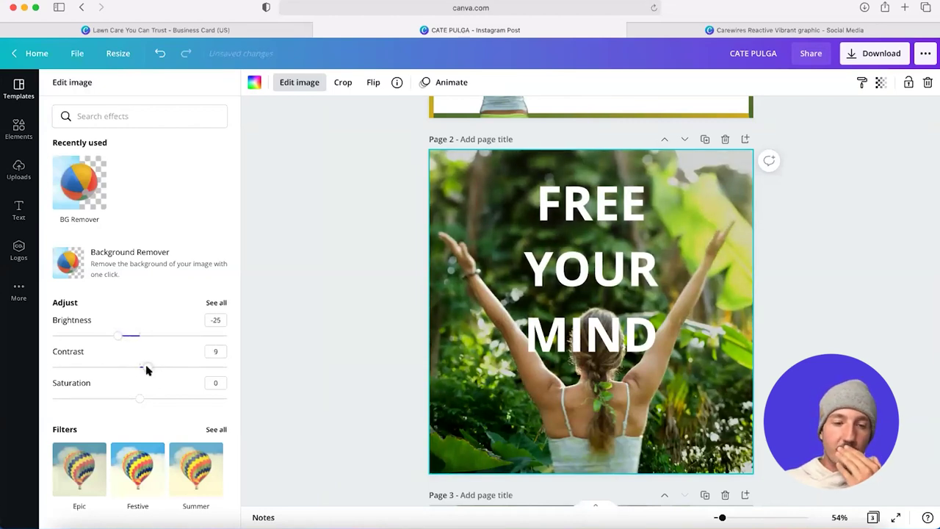
- Raise the photo's saturation to 6 and tighten the heading's line spacing to 1.01
click(146, 399)
click(147, 401)
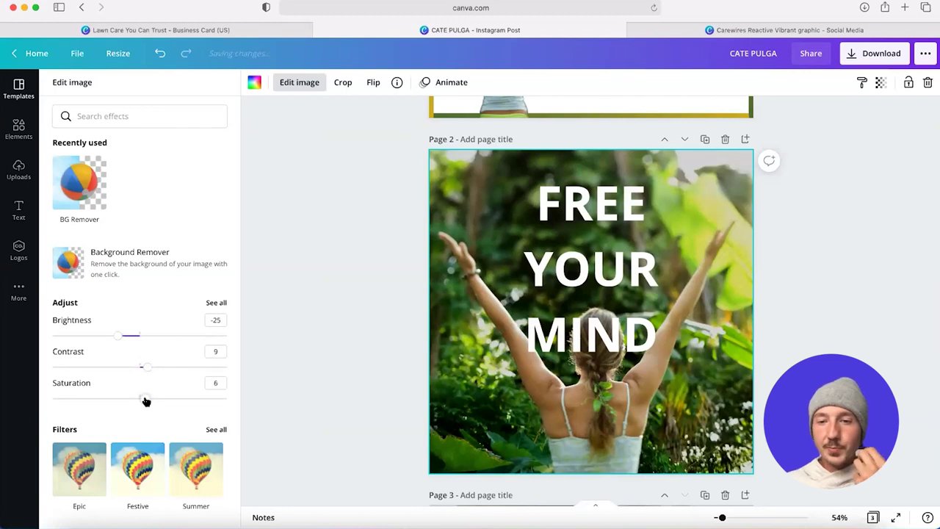
click(538, 154)
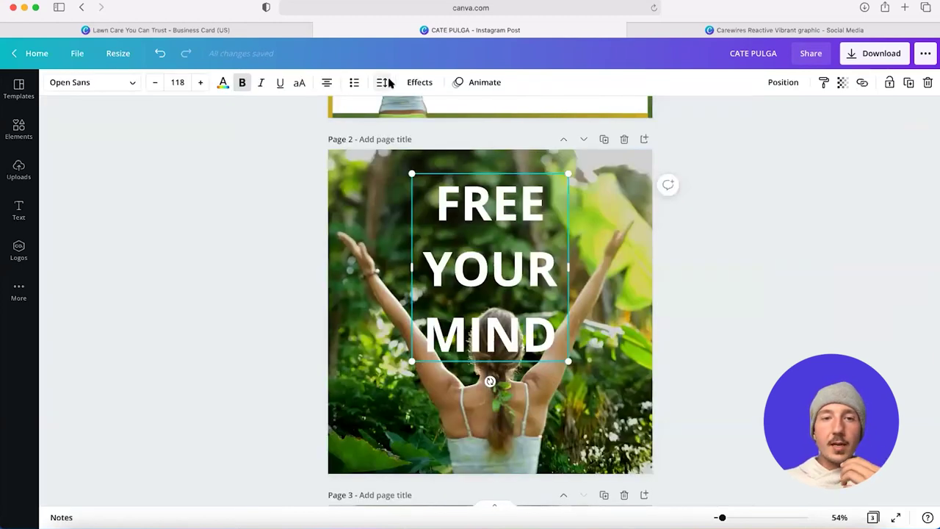
click(382, 83)
drag(486, 148, 471, 145)
click(751, 309)
click(738, 301)
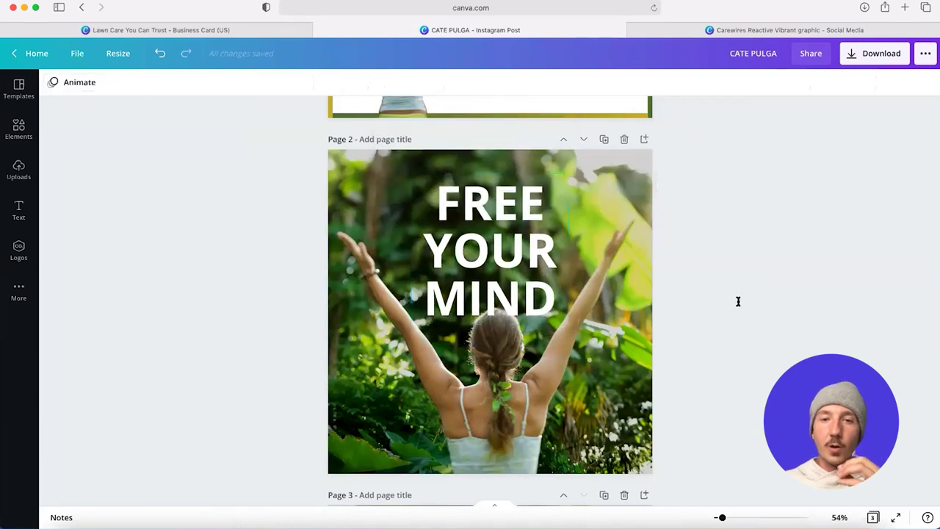
- Tighten the FREE YOUR MIND line spacing further to 0.86 and nudge the heading lower
click(381, 82)
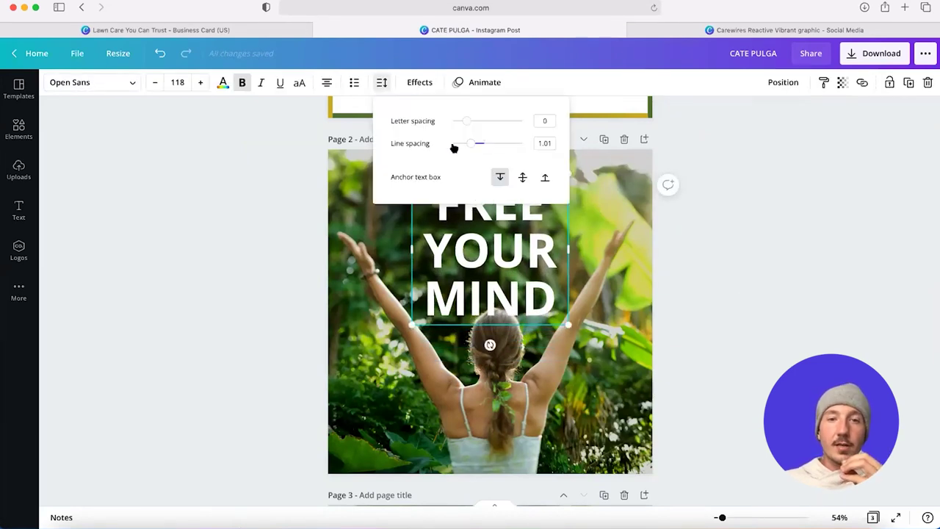
drag(475, 147, 465, 146)
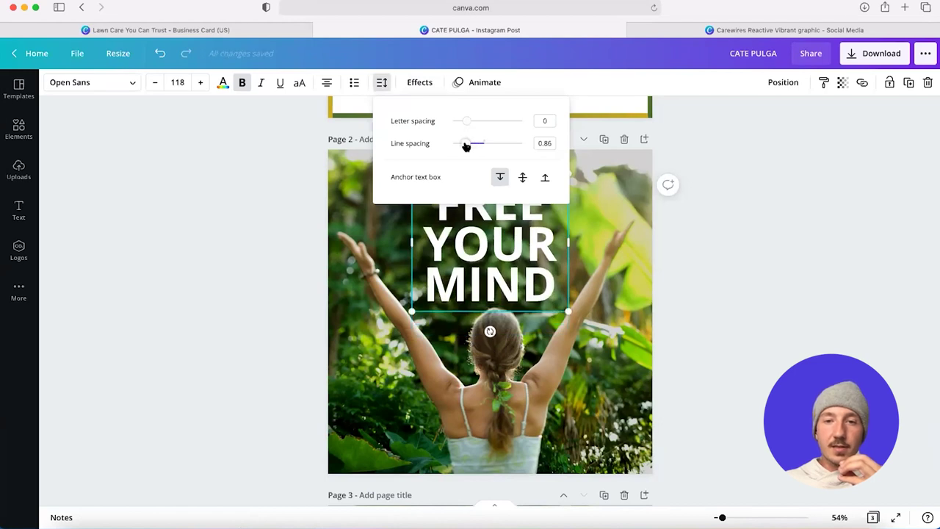
click(772, 292)
click(486, 222)
drag(486, 222, 484, 236)
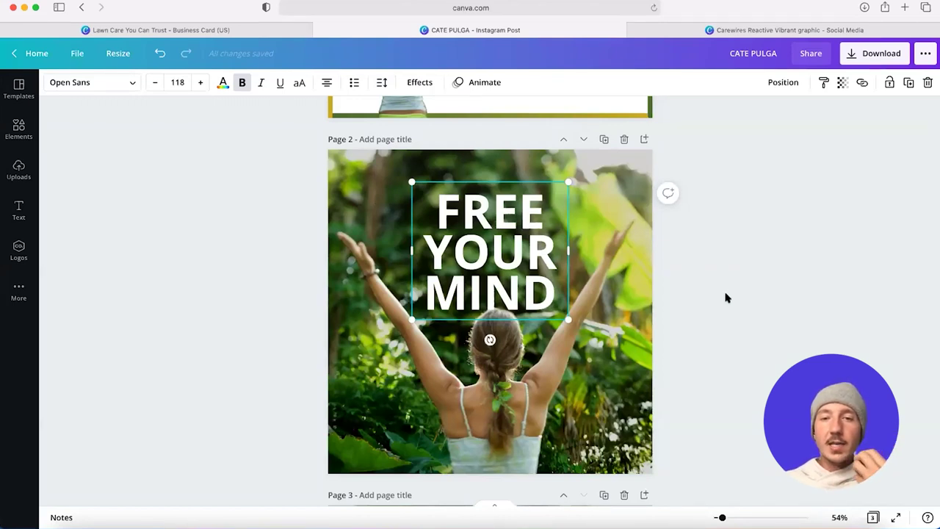
- Search the font list for 'em' and apply Emblema One to the FREE YOUR MIND heading
click(85, 83)
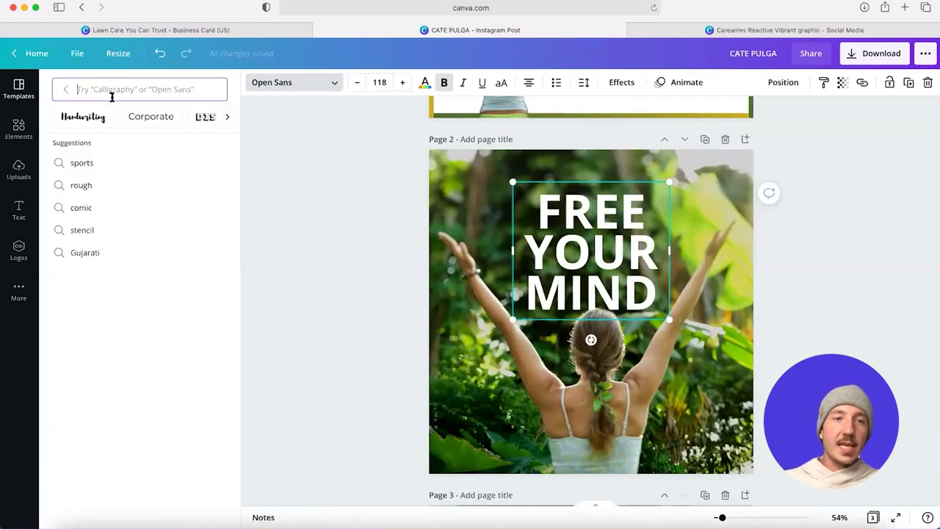
text(display)
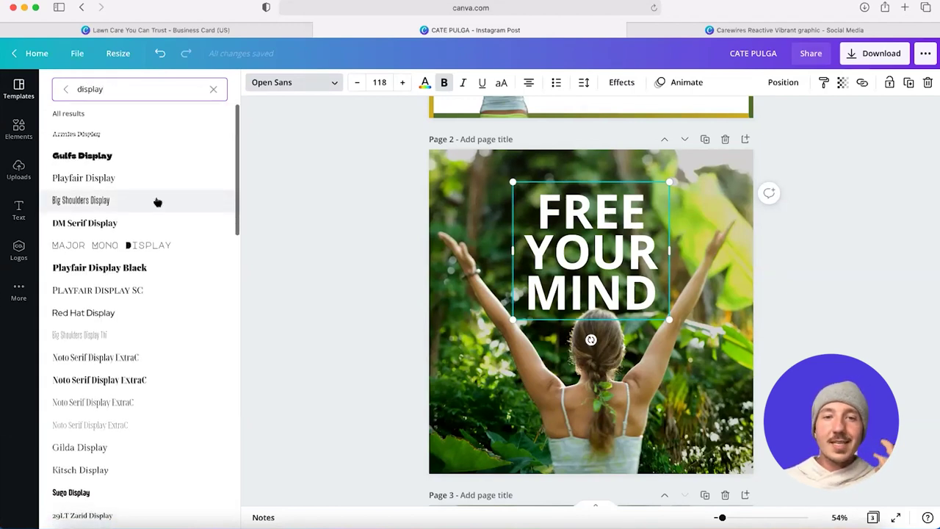
scroll(157, 202, down, 1)
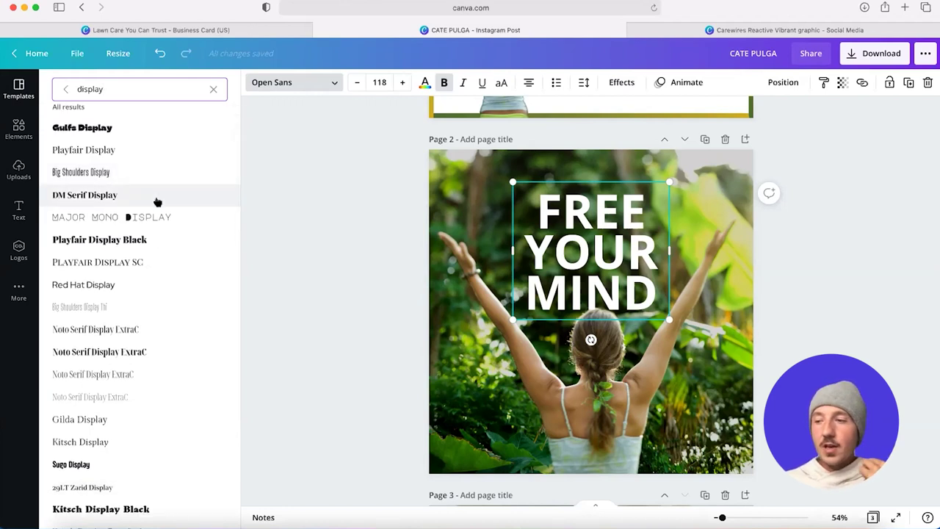
key(super+a)
text(em)
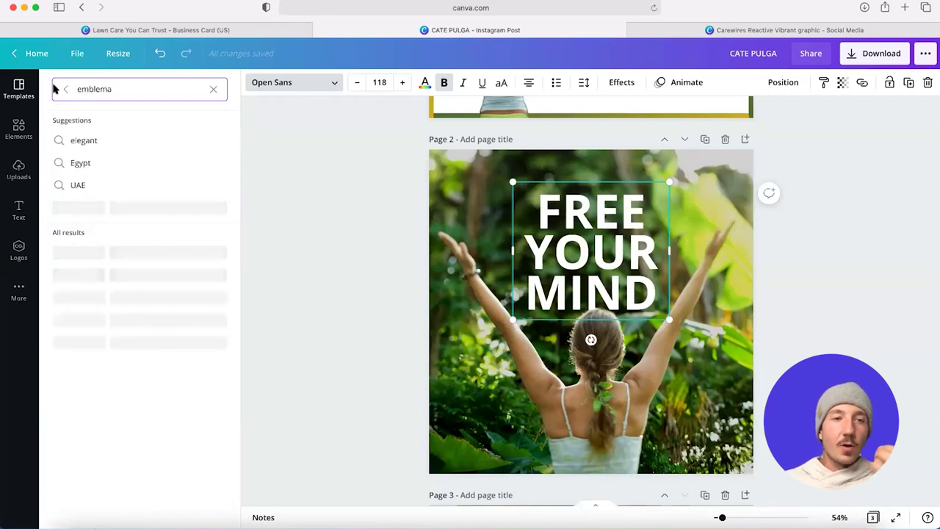
click(110, 139)
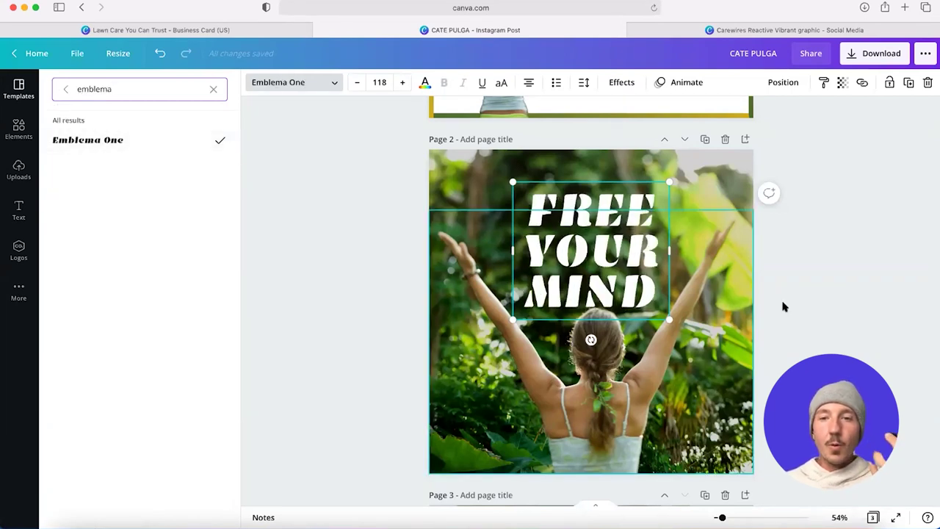
click(829, 283)
- Enlarge the FREE YOUR MIND heading slightly by dragging its corner
click(570, 184)
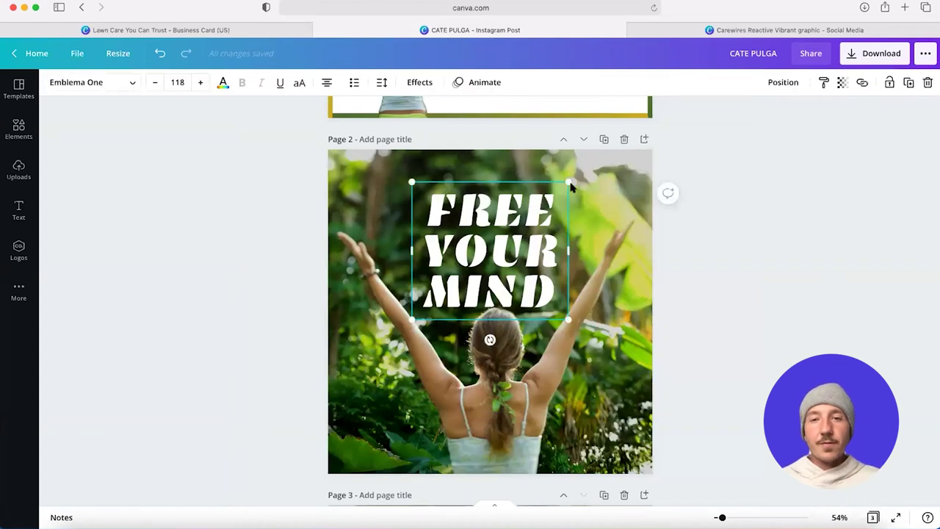
drag(585, 179, 580, 174)
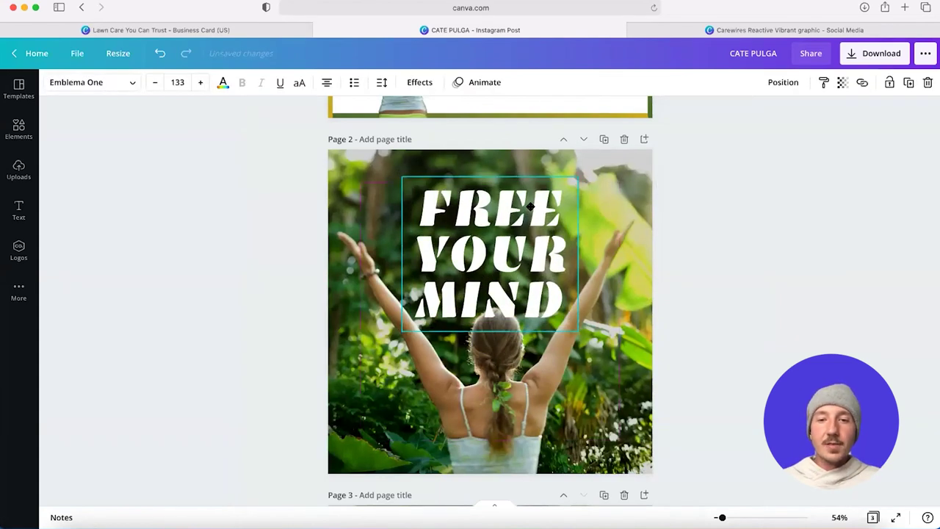
click(787, 83)
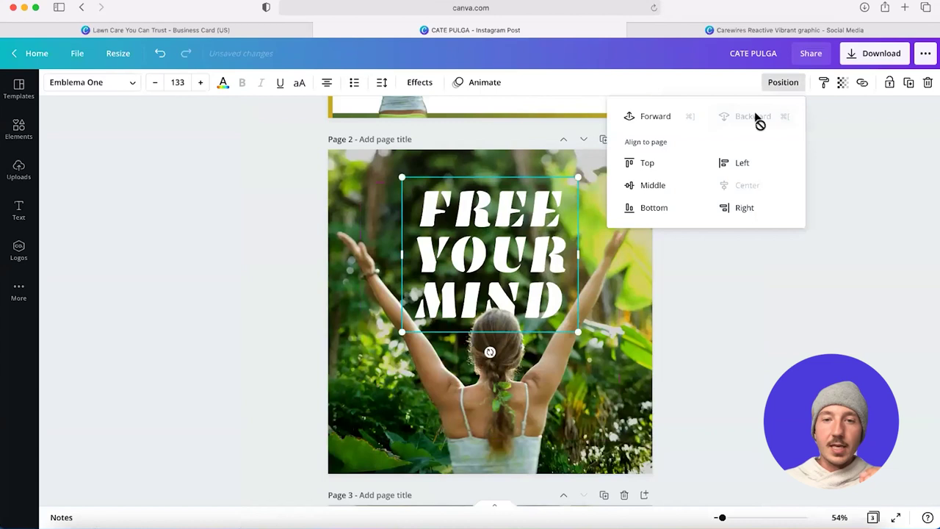
click(791, 253)
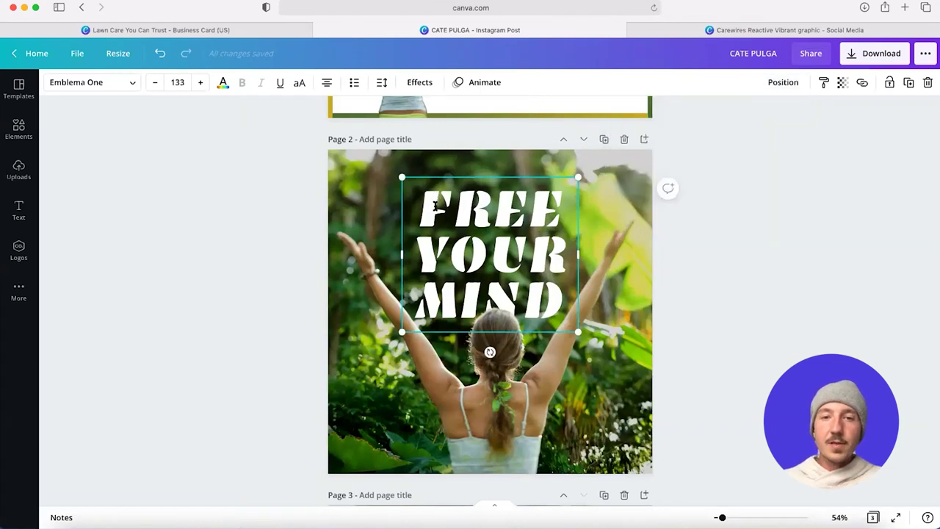
click(736, 221)
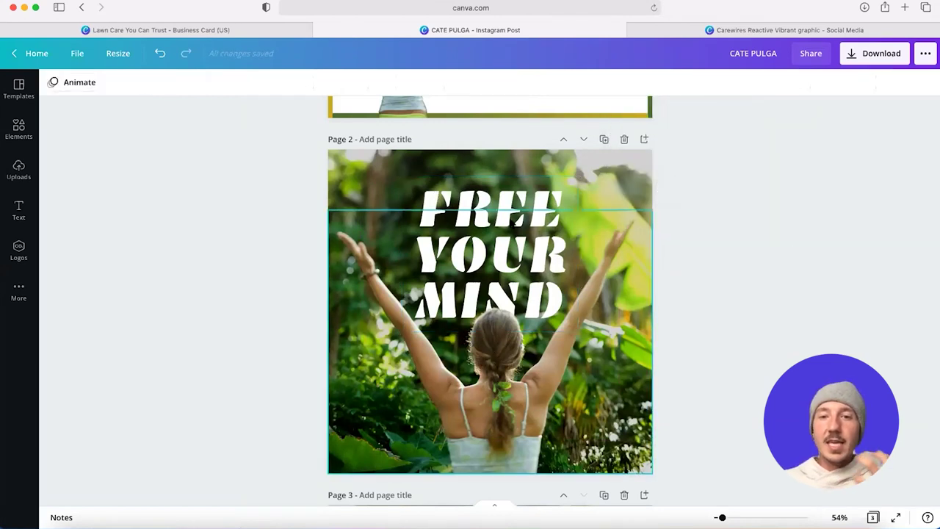
- Centre the heading horizontally on page 2 and enlarge it further to size 146
click(523, 192)
drag(522, 192, 525, 195)
click(783, 82)
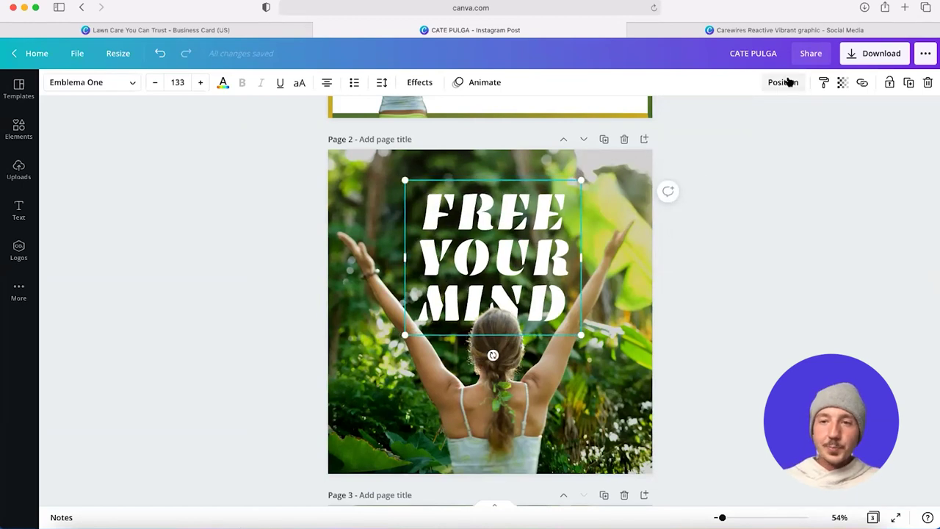
click(727, 185)
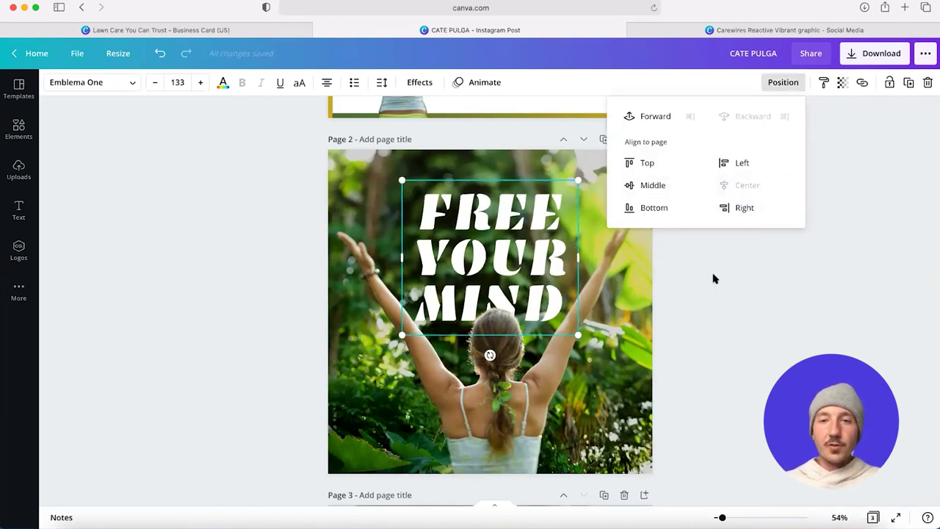
drag(586, 179, 588, 173)
click(742, 285)
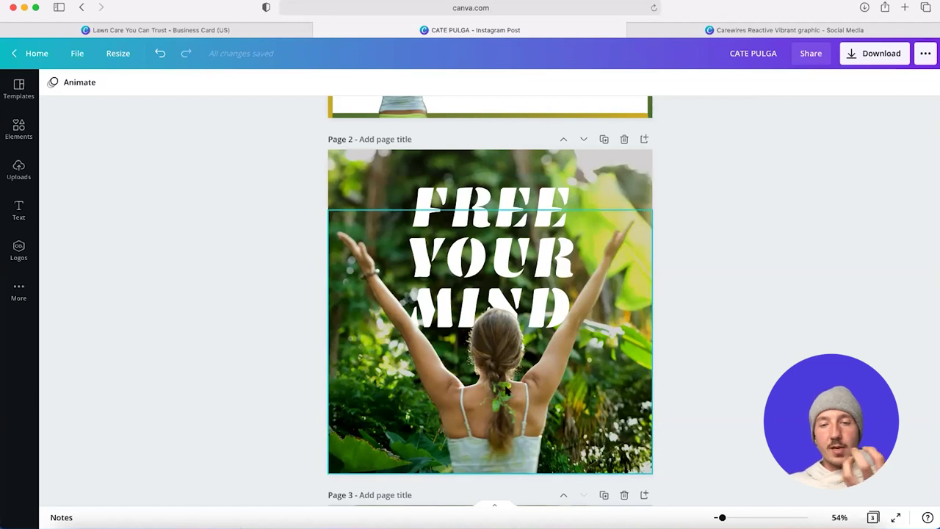
- Try moving the heading up, undo it, then select the heading together with the photo
click(522, 244)
drag(522, 244, 522, 241)
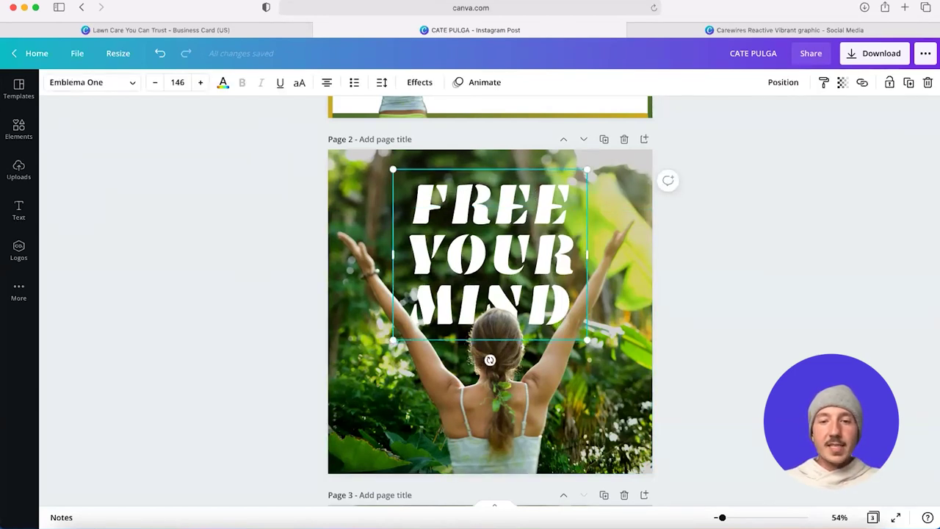
key(ctrl+z)
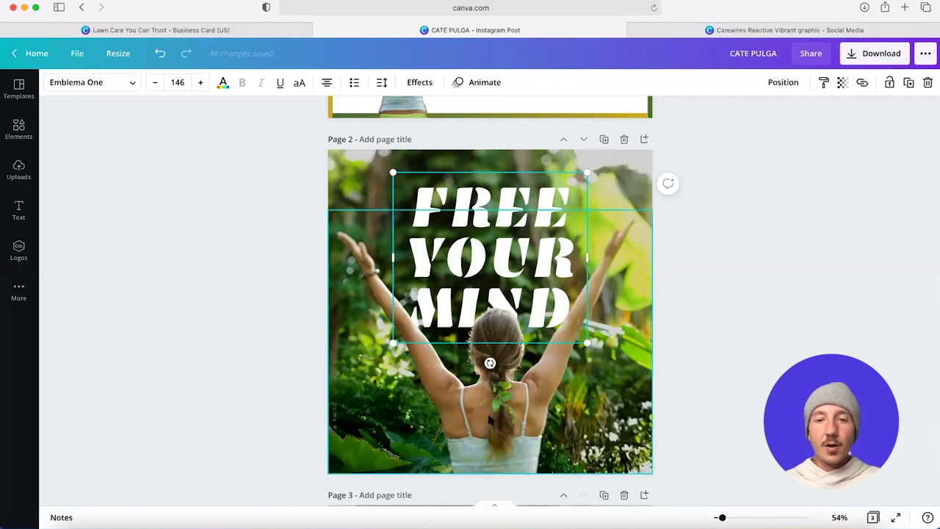
shift+click(489, 420)
click(757, 239)
click(485, 323)
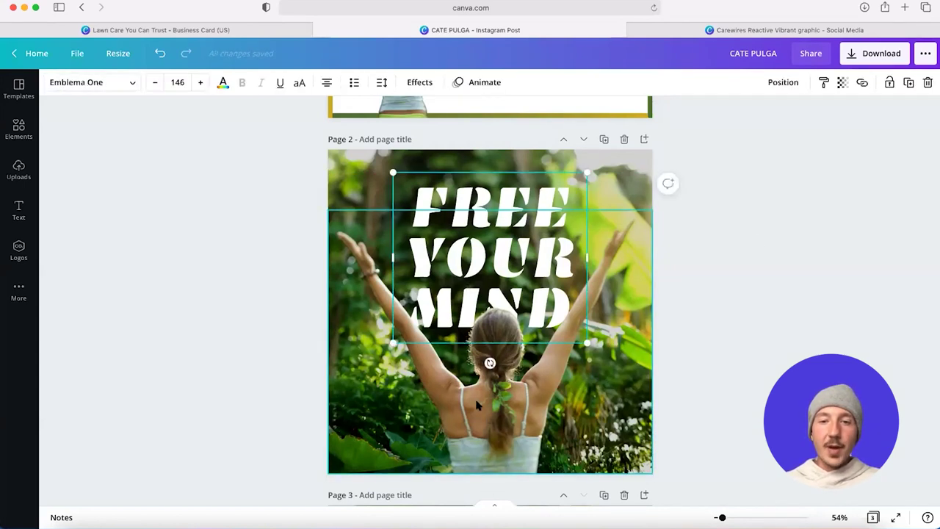
shift+click(476, 404)
mouse_move(474, 417)
mouse_down()
mouse_move(475, 432)
mouse_move(474, 417)
mouse_up()
- Shift the background photo down inside its frame
click(506, 179)
double_click(506, 179)
drag(497, 187, 497, 197)
click(770, 235)
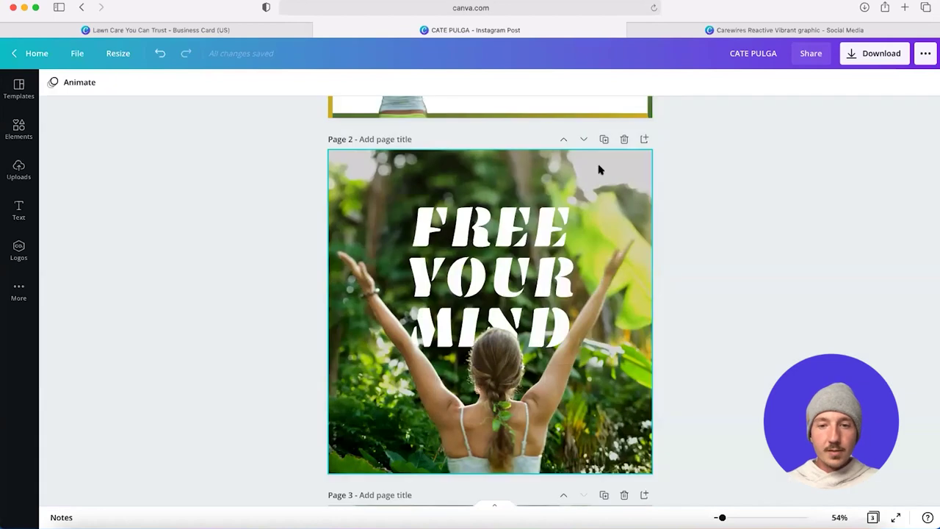
click(529, 233)
click(507, 323)
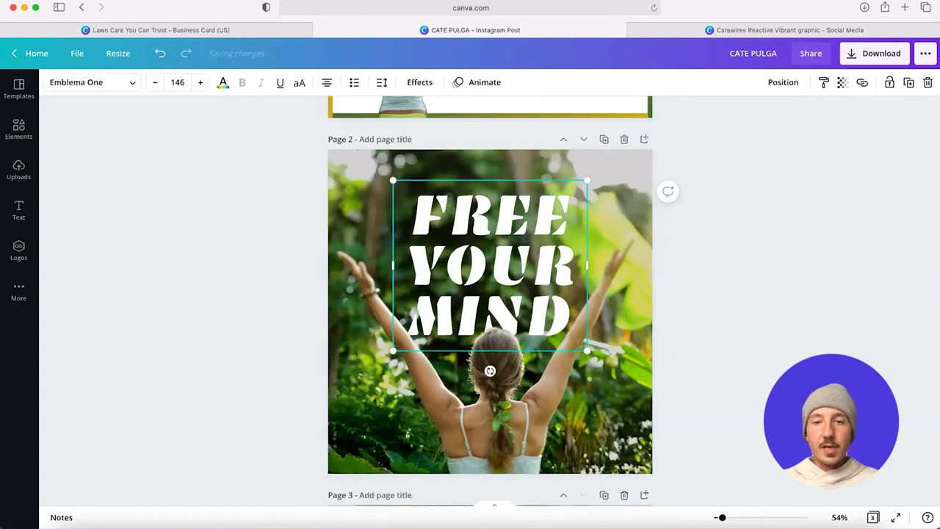
click(709, 263)
- Select the 'It's okay to rest so you must' script line on page 1
click(503, 215)
key(Escape)
scroll(499, 212, up, 5)
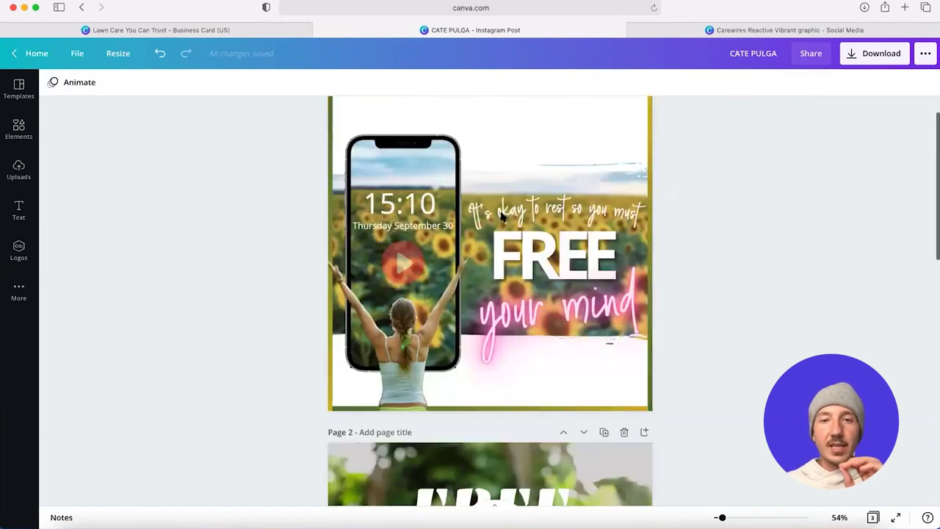
scroll(739, 271, up, 1)
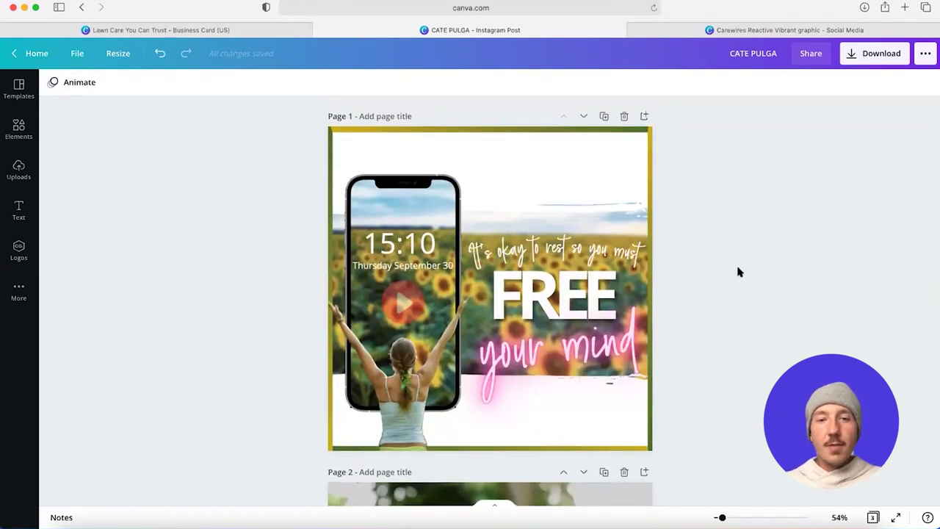
scroll(739, 271, down, 2)
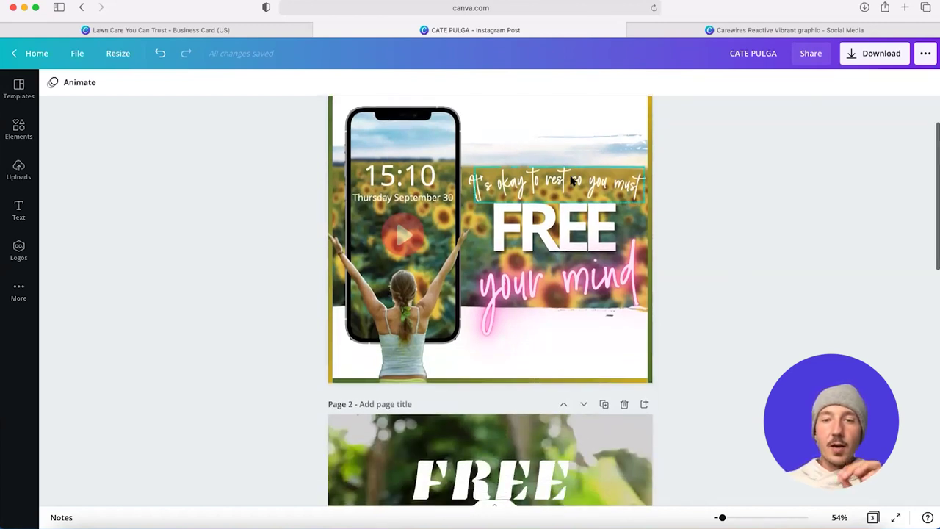
click(571, 180)
- Paste the line onto page 2 and drag it above the FREE heading
scroll(610, 199, down, 2)
scroll(730, 269, down, 4)
scroll(730, 270, up, 7)
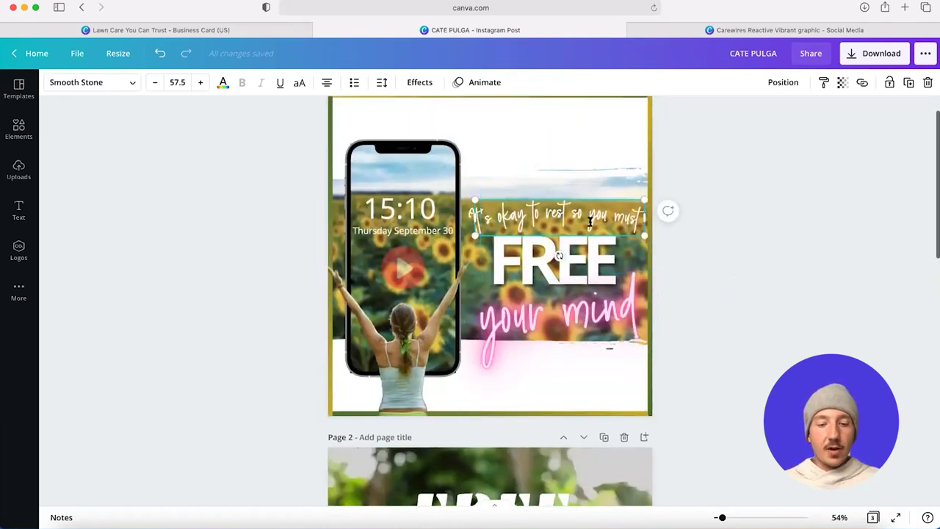
scroll(589, 220, down, 10)
key(ctrl+v)
drag(592, 284, 522, 180)
- Set the script line's curve Shape to None and nudge it into place at the top
click(436, 82)
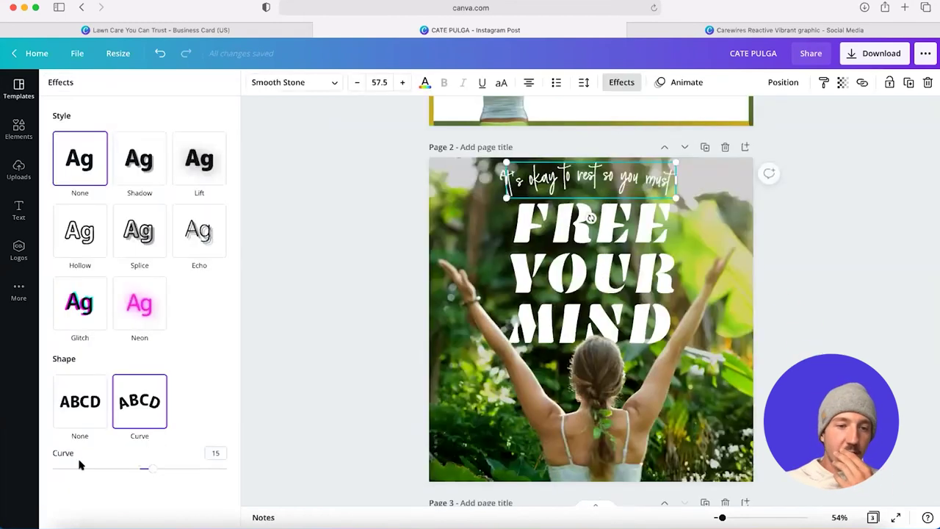
click(577, 177)
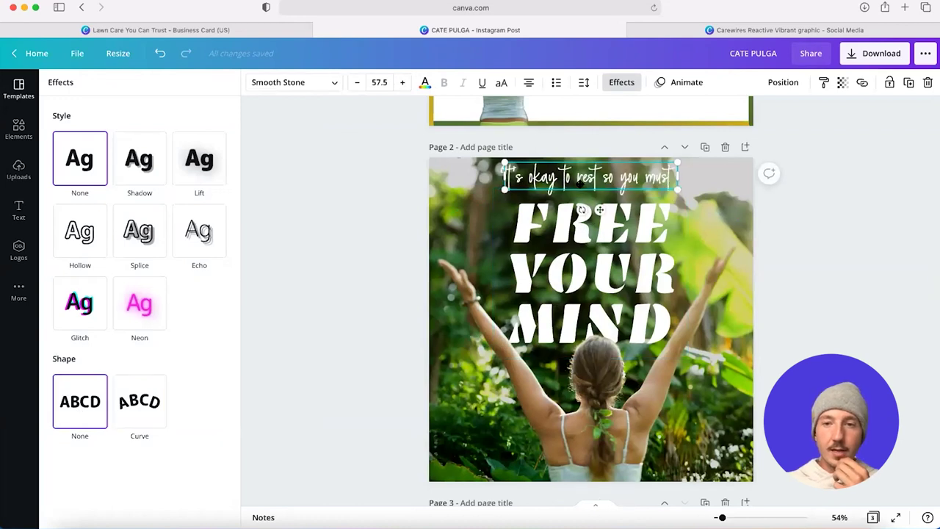
drag(580, 180, 591, 185)
- Clear the old search in the script line's font list, then close the list
click(297, 82)
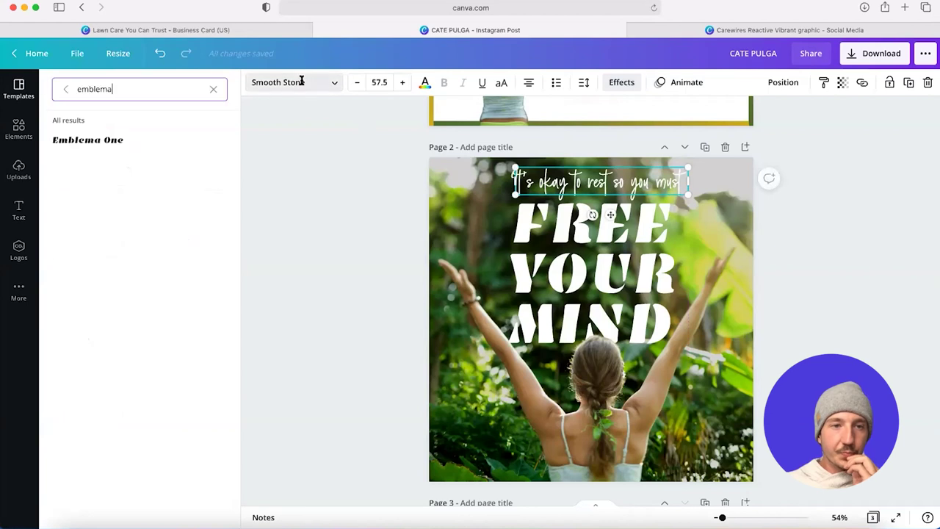
click(214, 90)
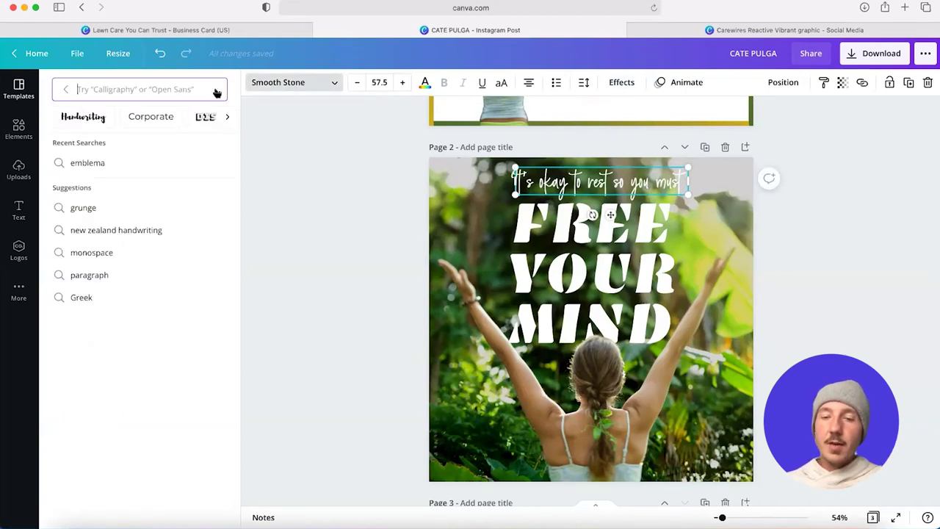
click(591, 220)
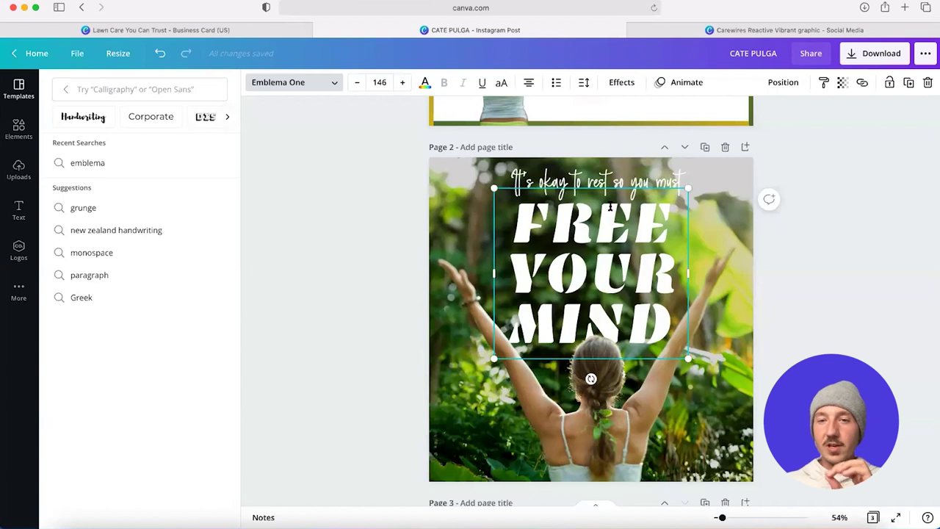
click(602, 184)
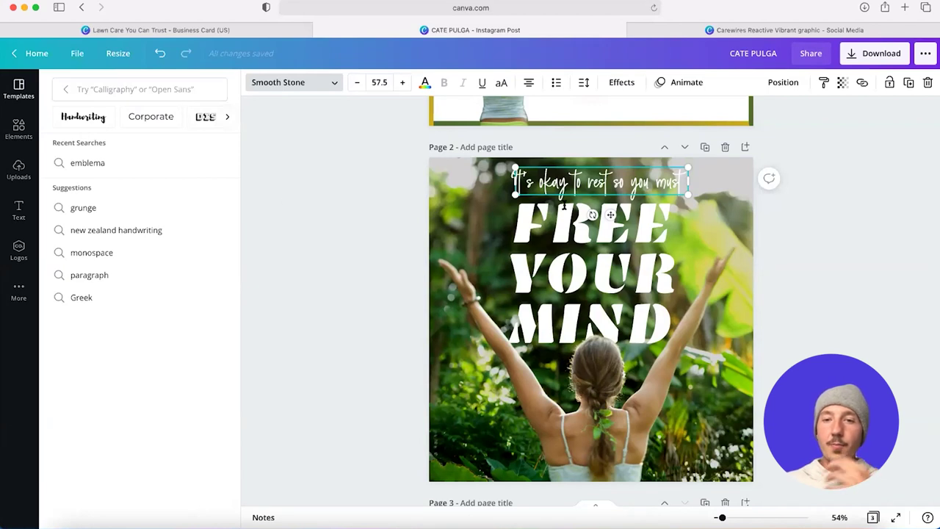
click(568, 224)
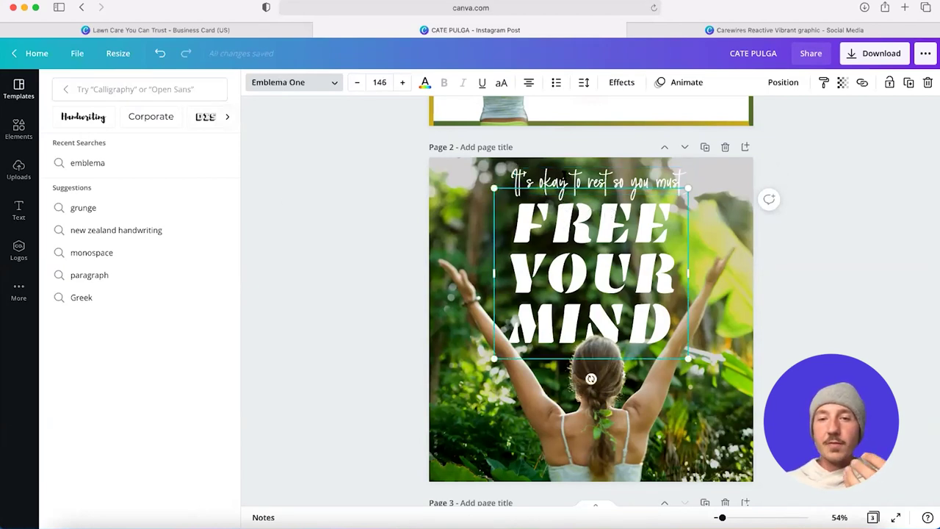
click(563, 176)
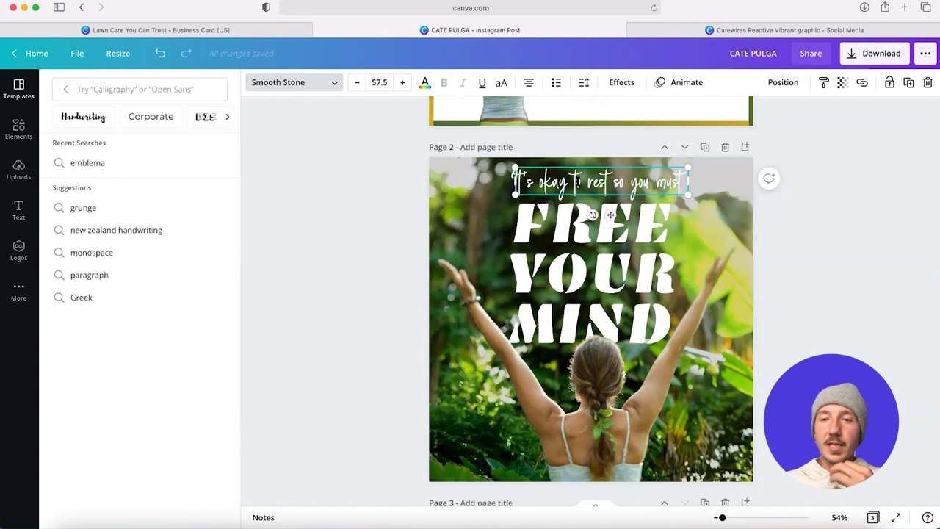
click(665, 360)
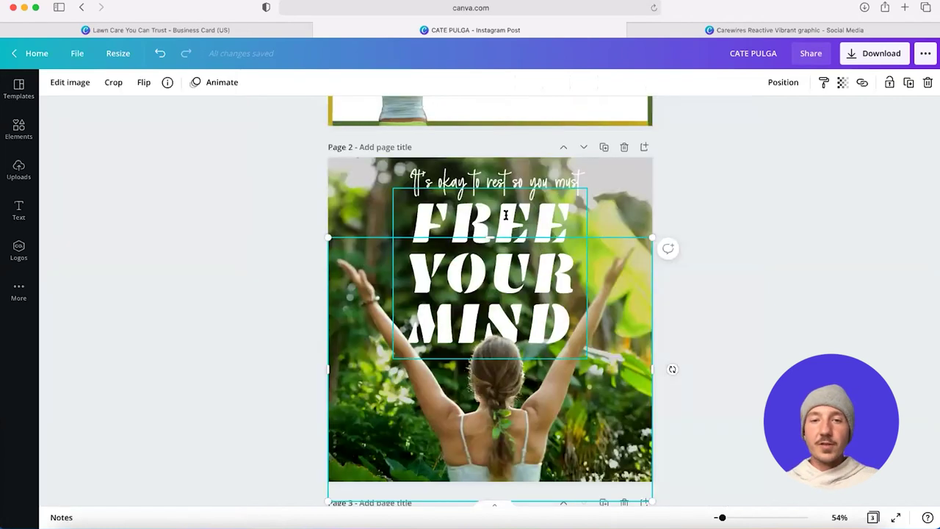
- Left-align the 'It's okay to rest so you must' line
click(505, 215)
drag(543, 228, 544, 229)
click(639, 213)
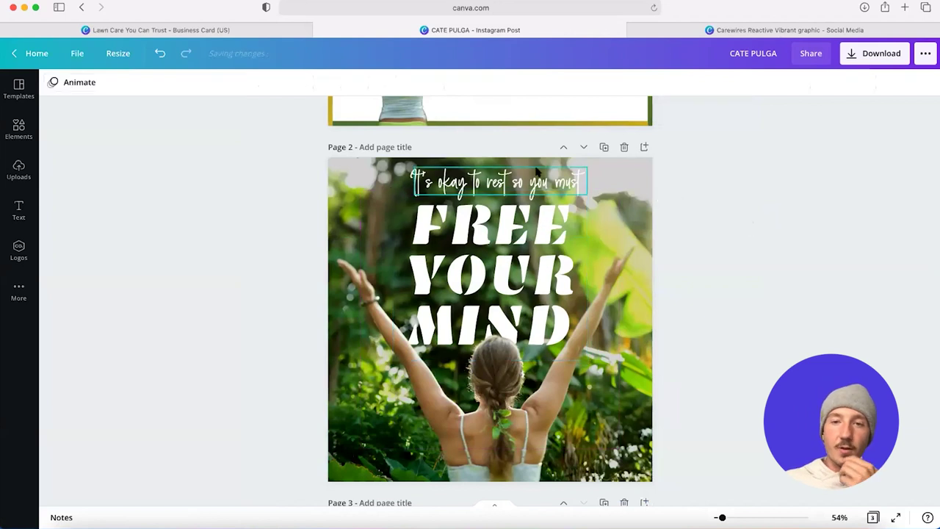
click(500, 183)
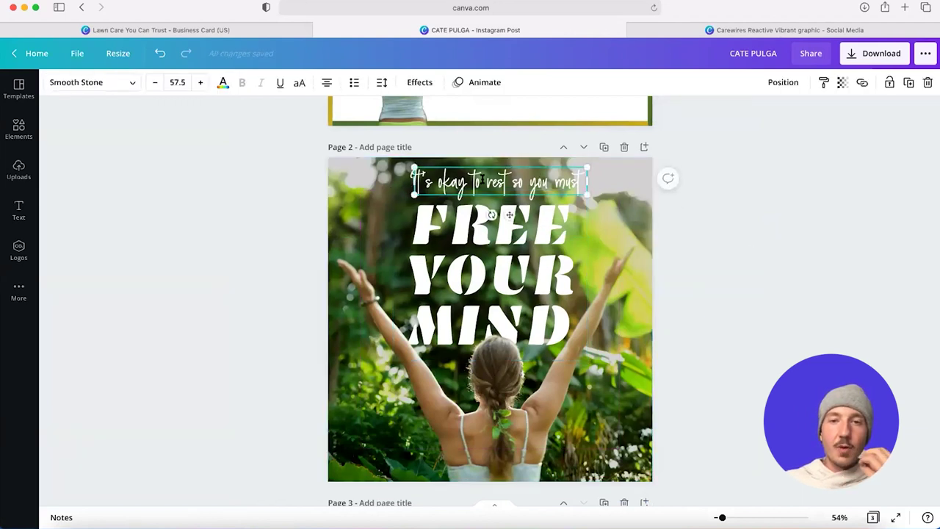
click(326, 82)
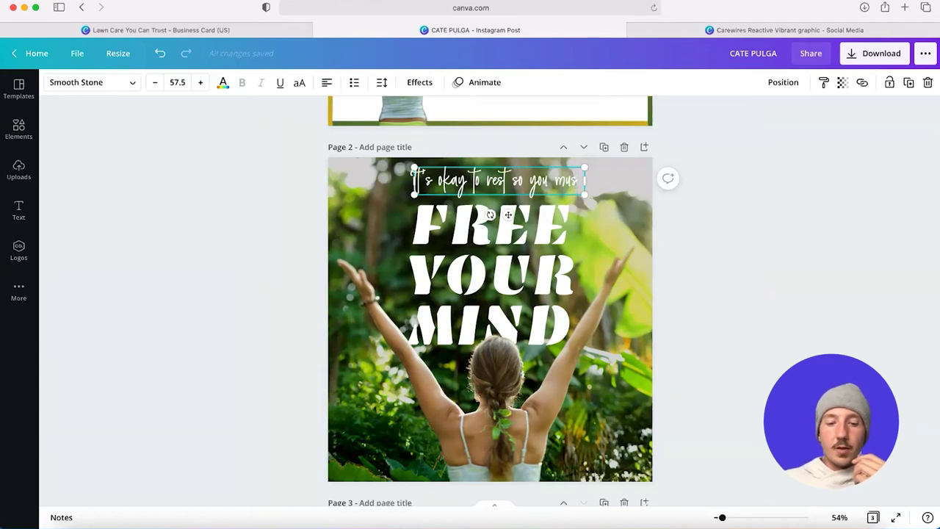
- Search 'eczar' and apply Eczar ExtraBold to the top script line
click(111, 84)
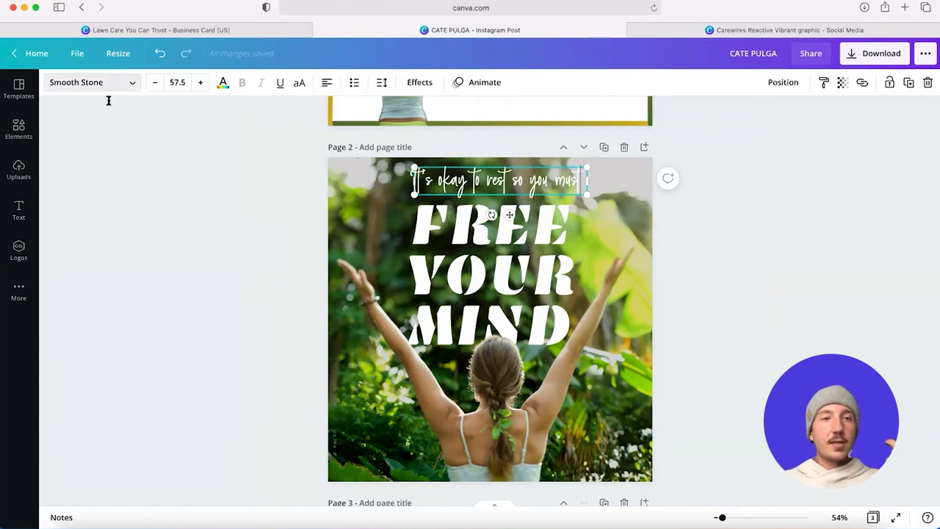
text(serfi)
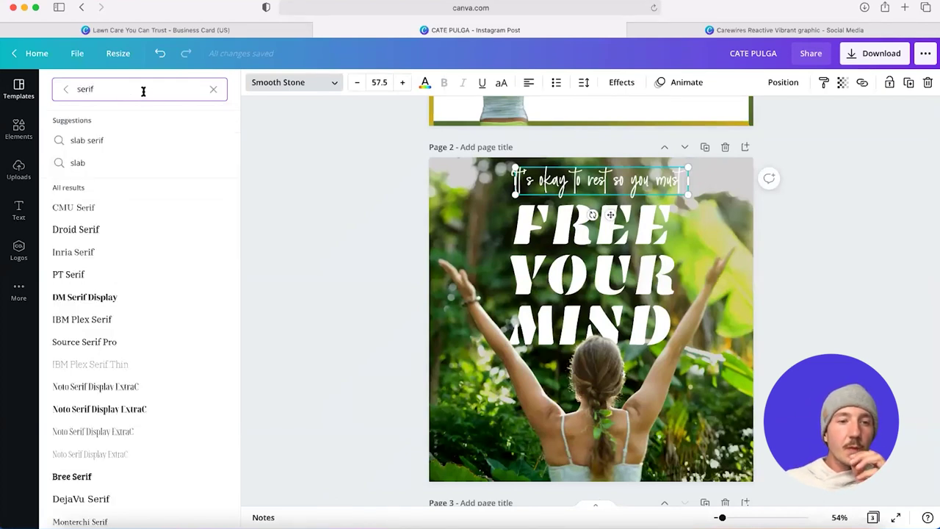
key(super+a)
key(BackSpace)
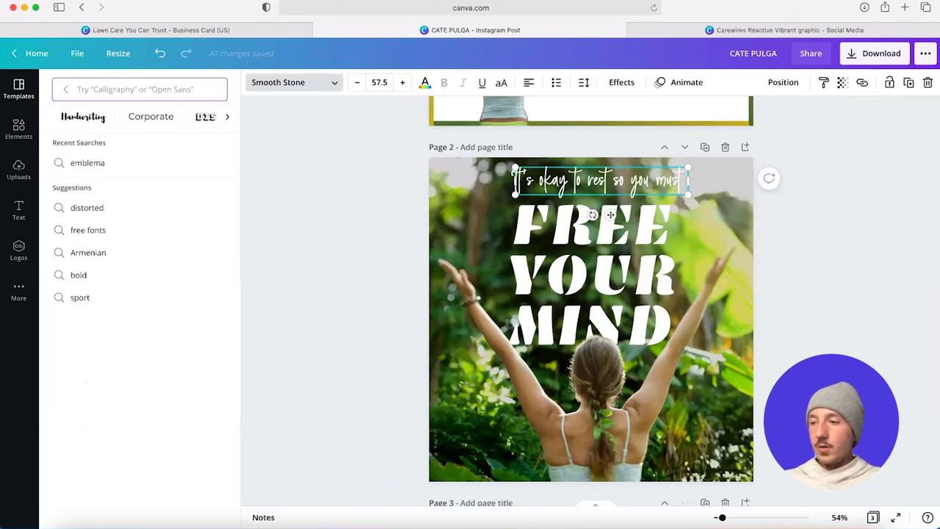
text(eczar)
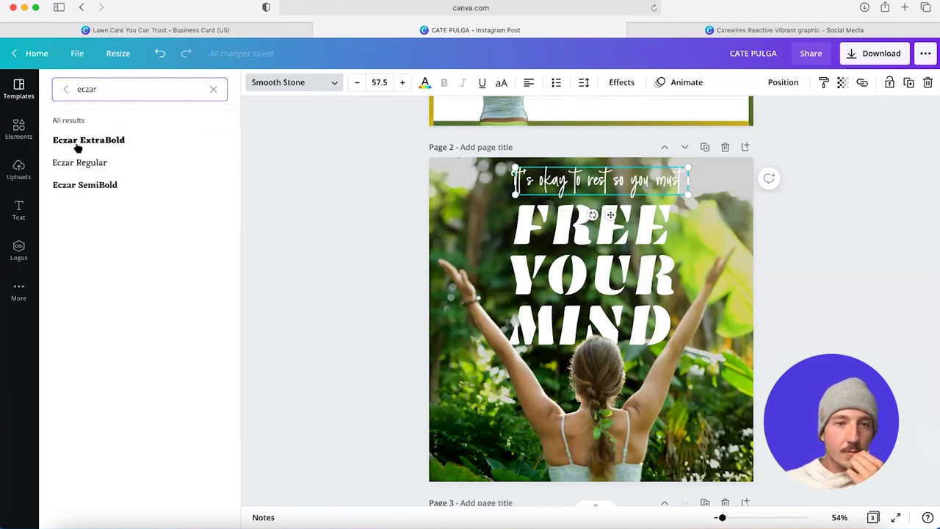
click(77, 141)
- Set the top line to size 24, move it lower, centre-align it and widen its box
click(378, 82)
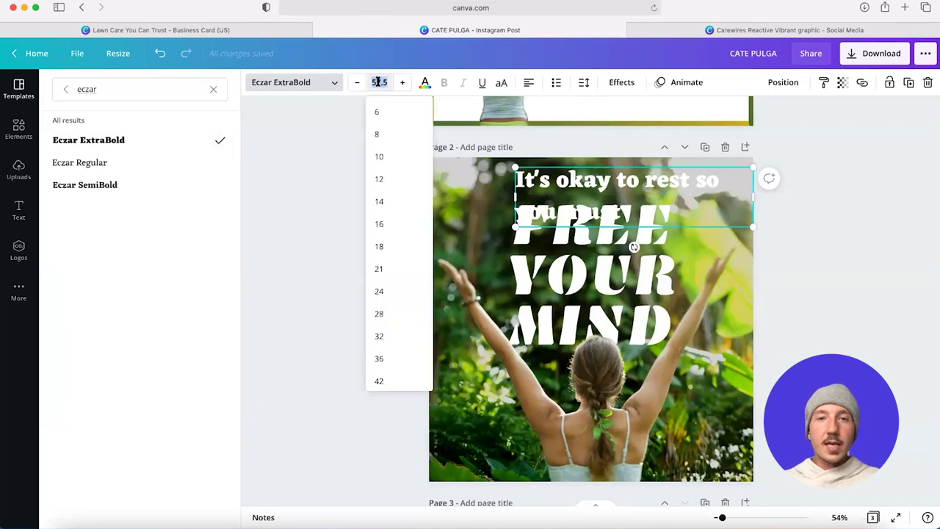
text(24)
key(Return)
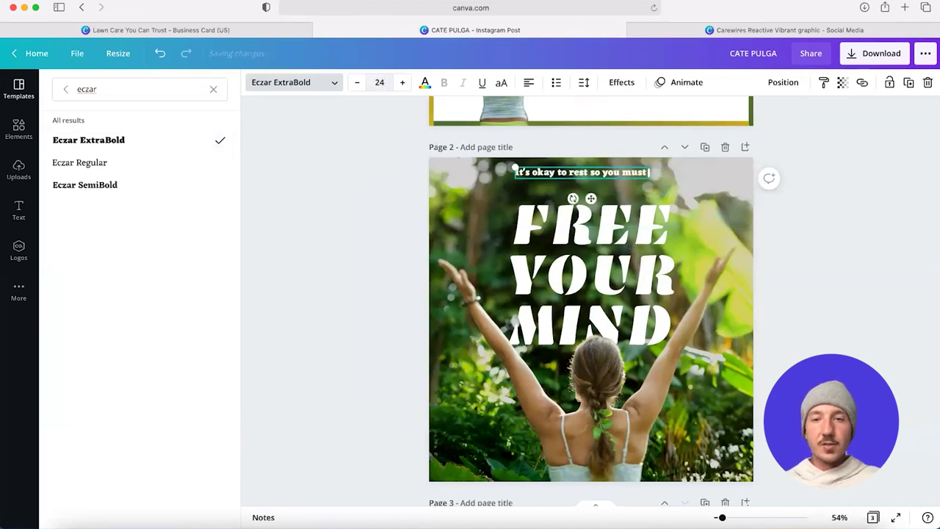
drag(585, 202, 585, 219)
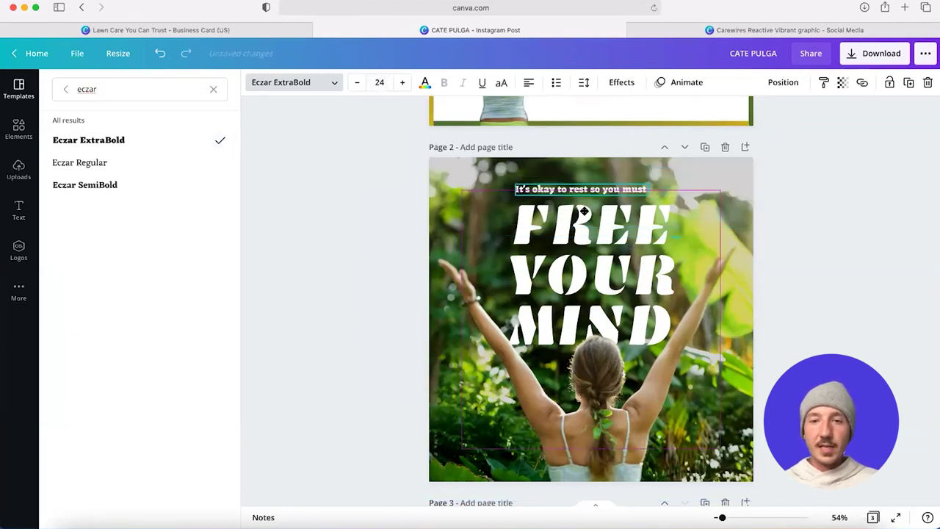
click(530, 83)
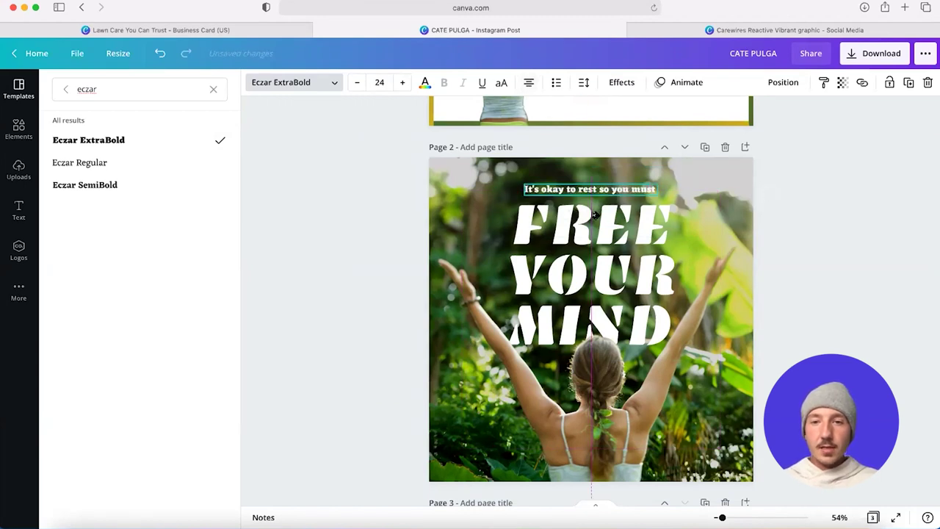
drag(656, 183, 680, 179)
click(782, 82)
key(Escape)
key(Escape)
- Nudge the top line into place and drag a copy of it near the page bottom
click(510, 190)
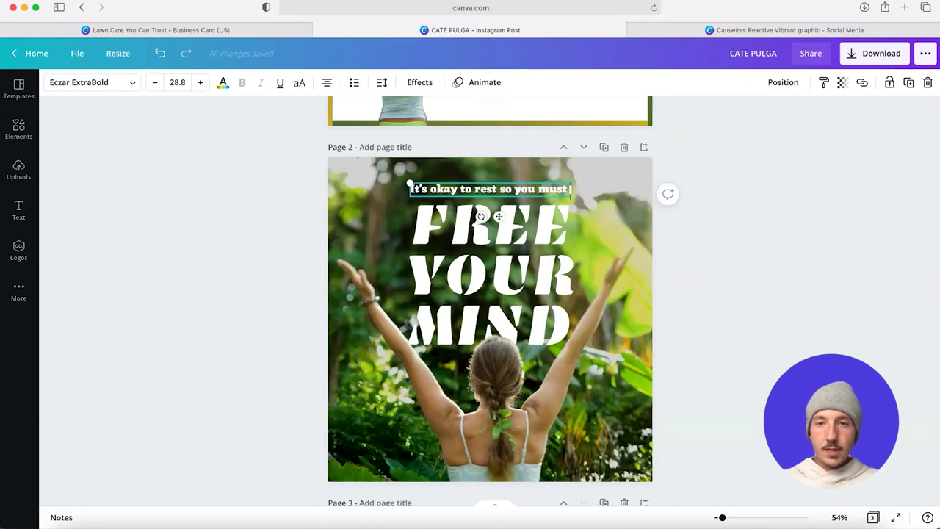
click(730, 232)
click(533, 190)
click(682, 266)
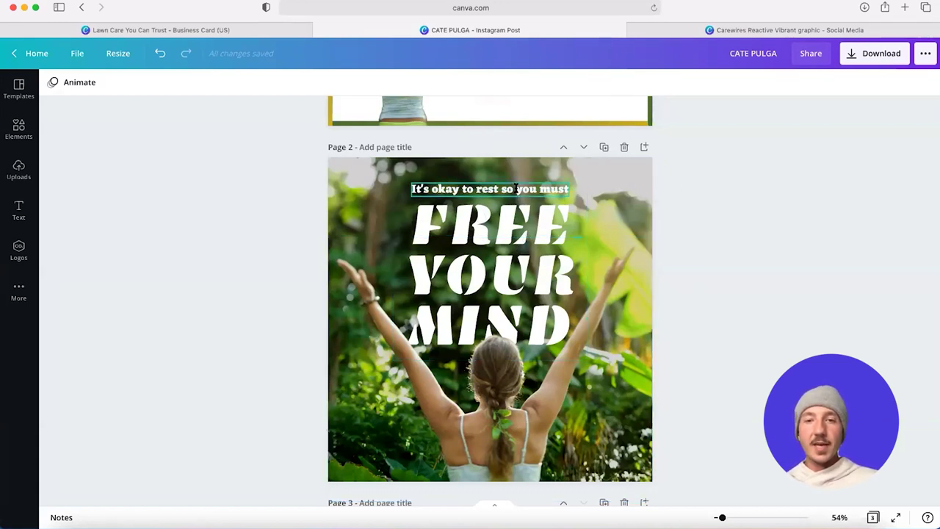
click(516, 188)
drag(516, 188, 516, 189)
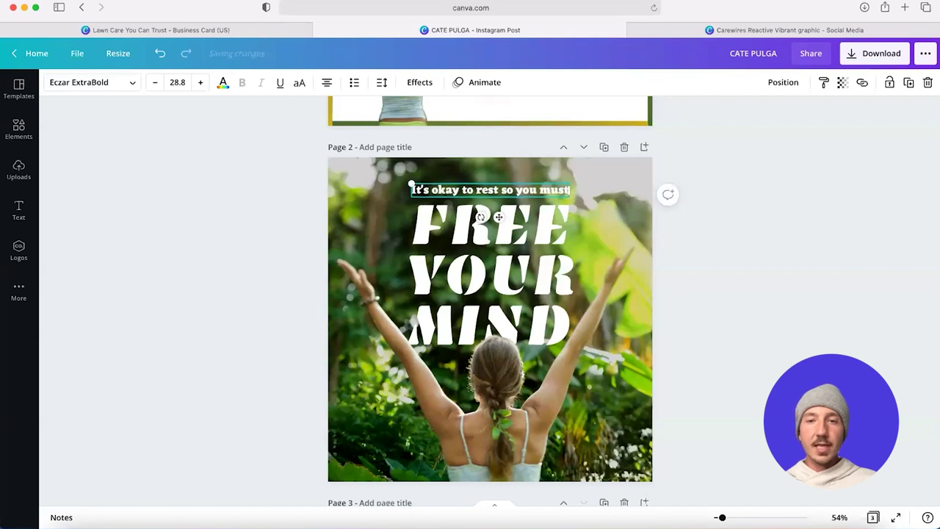
click(795, 276)
scroll(682, 233, down, 1)
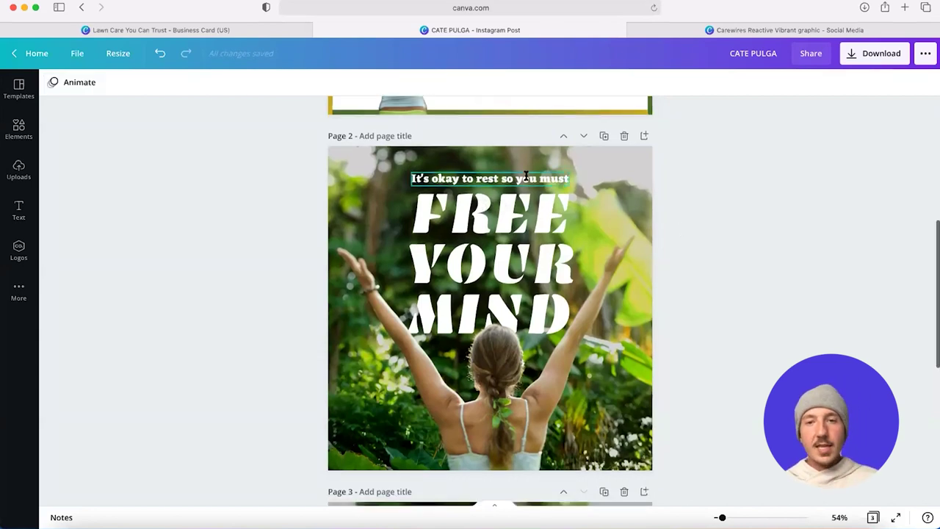
drag(525, 175, 518, 427)
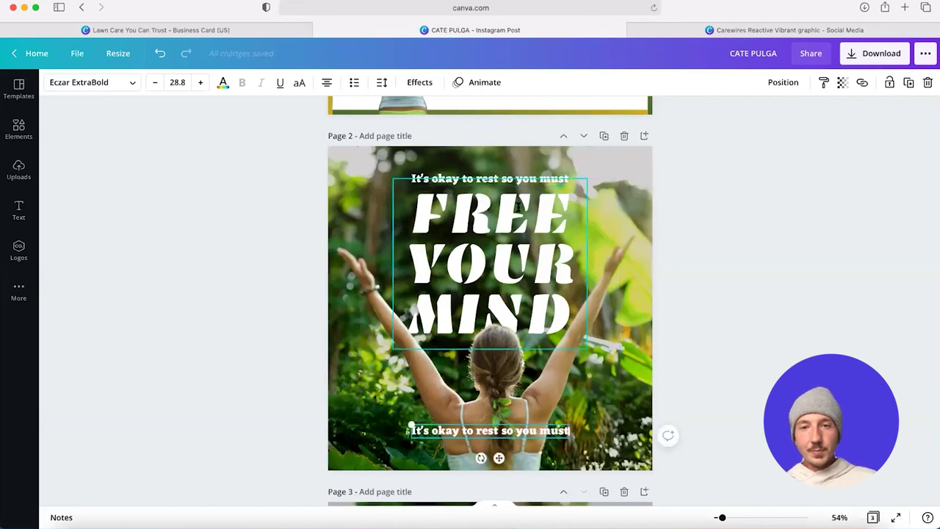
- Move the FREE YOUR MIND headline and the top line slightly lower together
click(520, 206)
shift+click(521, 173)
drag(521, 173, 520, 178)
- Nudge the background photo slightly down within its frame
click(612, 269)
drag(612, 269, 612, 275)
click(624, 200)
double_click(624, 200)
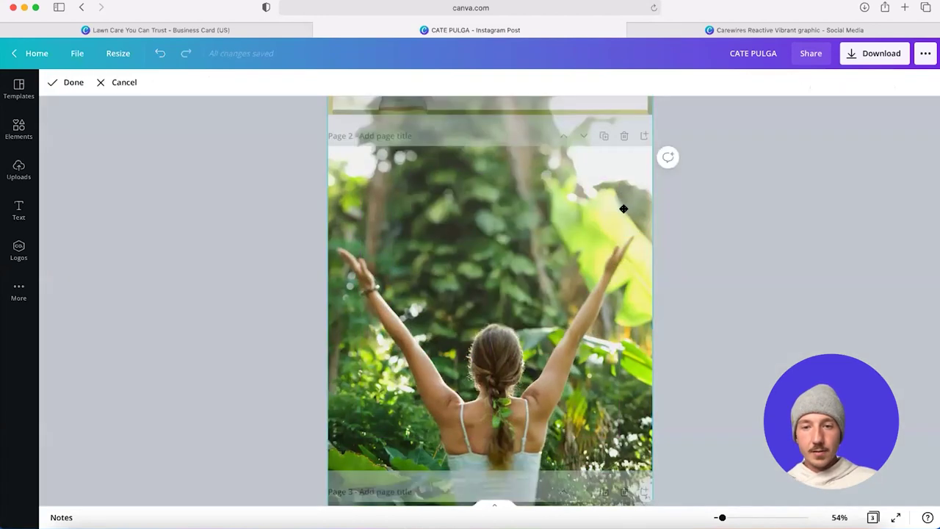
drag(623, 208, 623, 214)
click(757, 229)
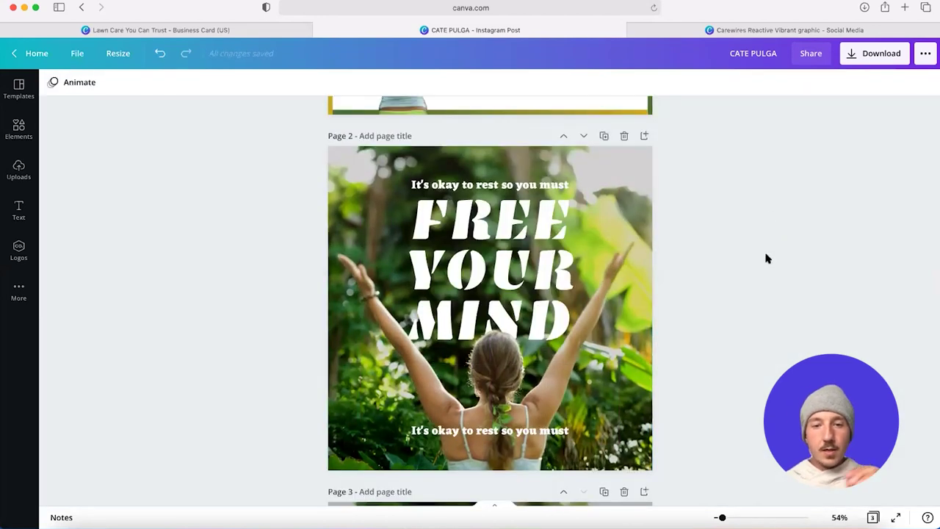
- Rewrite the bottom text copy as the date line 'Thursday, September 30, 3pm'
click(500, 432)
click(499, 434)
text(Thursday, September 30, )
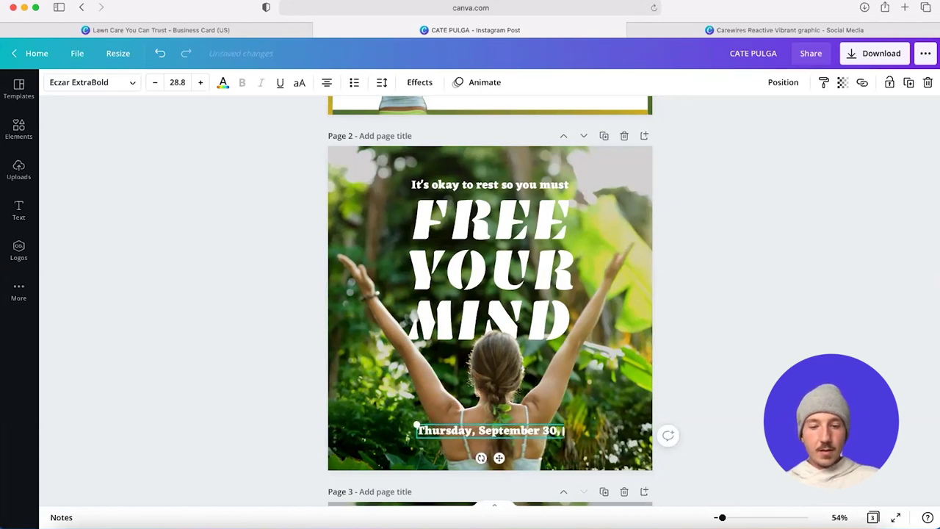
text(2pm)
key(Escape)
scroll(489, 301, up, 1)
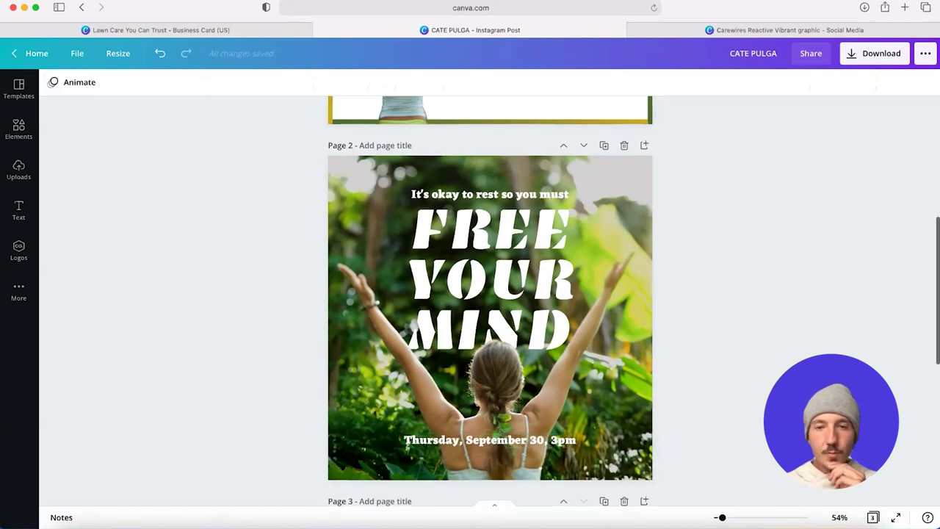
scroll(489, 301, down, 1)
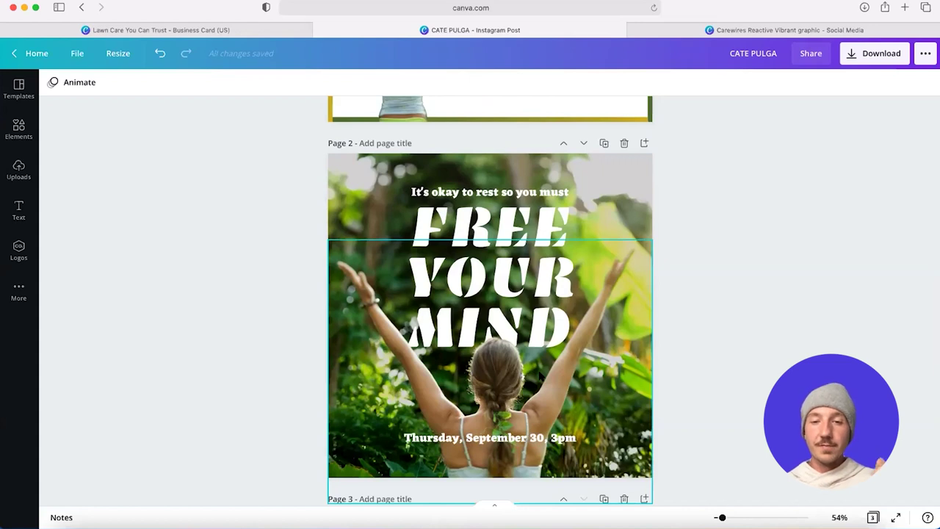
scroll(539, 376, down, 1)
click(488, 425)
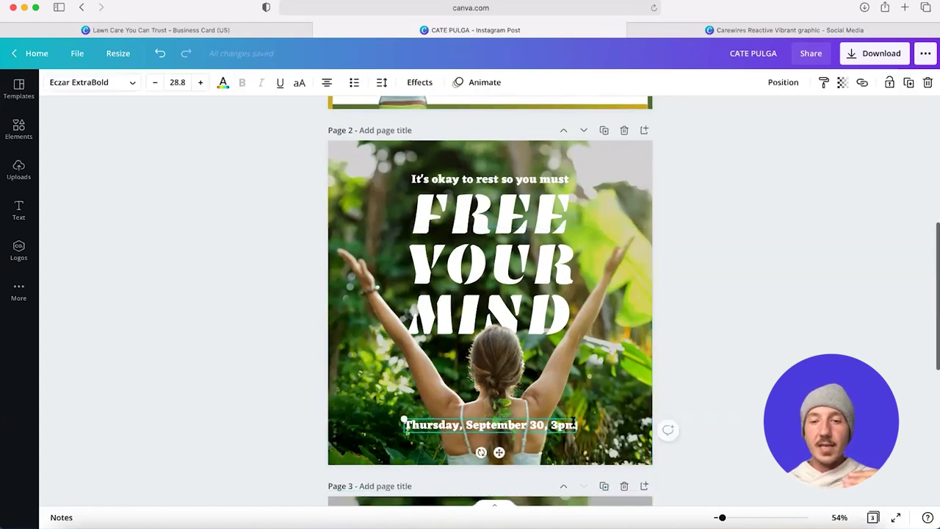
scroll(756, 354, down, 1)
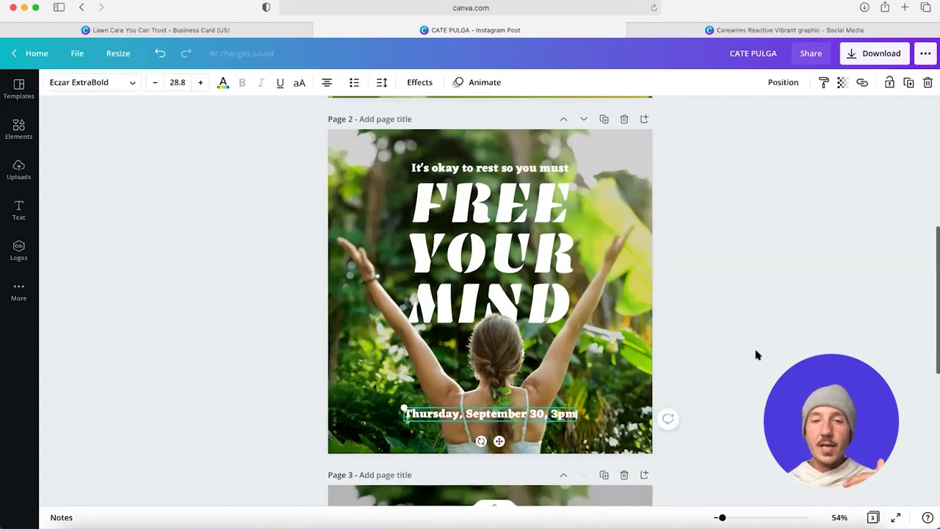
scroll(756, 354, up, 2)
scroll(757, 354, down, 1)
click(756, 354)
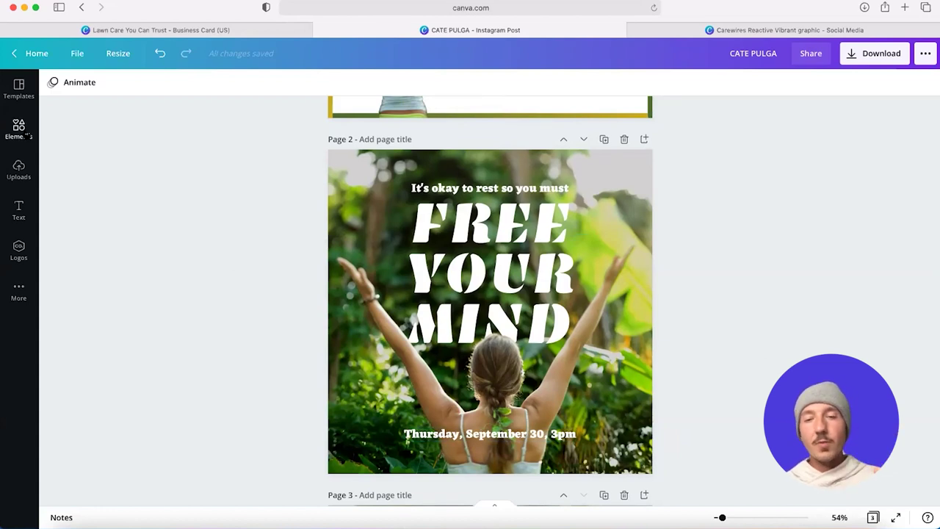
- Search the elements library for 'blur' graphics, trying and removing a blue-white one
click(30, 136)
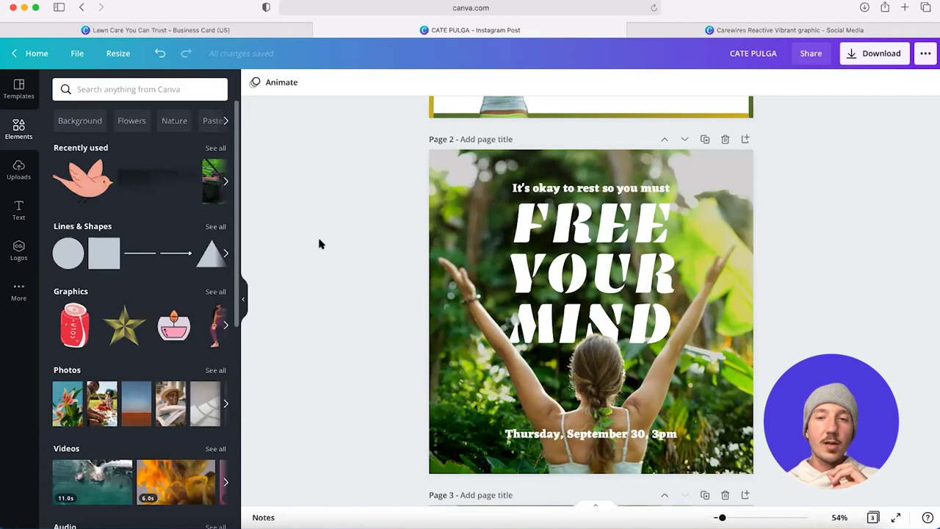
click(150, 89)
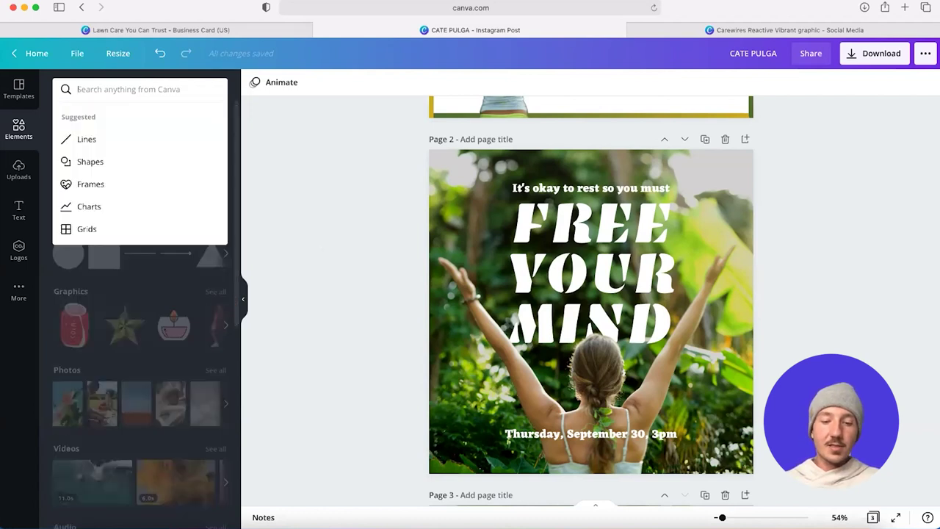
text(blur)
key(Return)
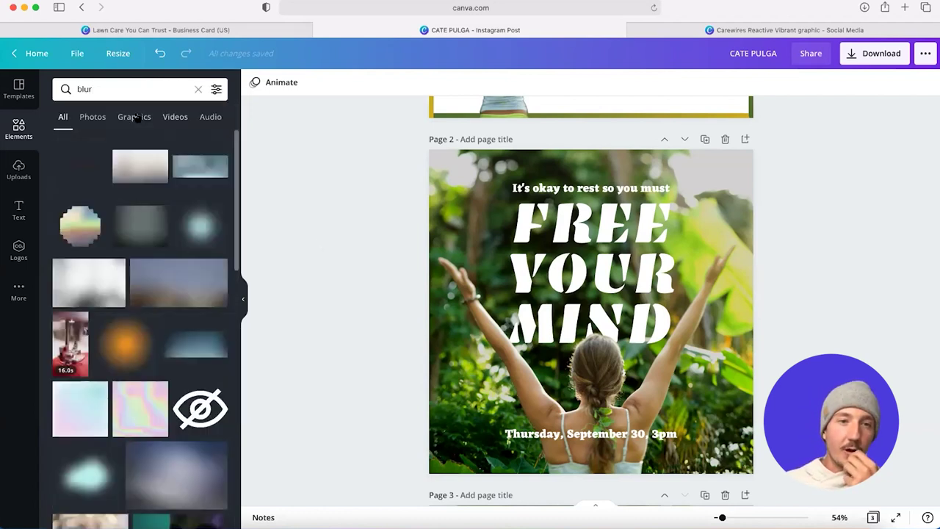
click(135, 117)
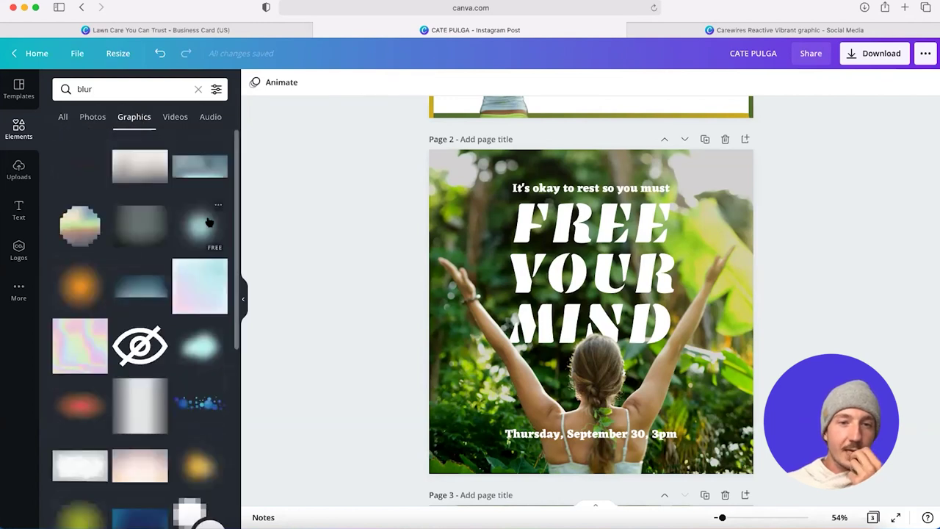
click(200, 228)
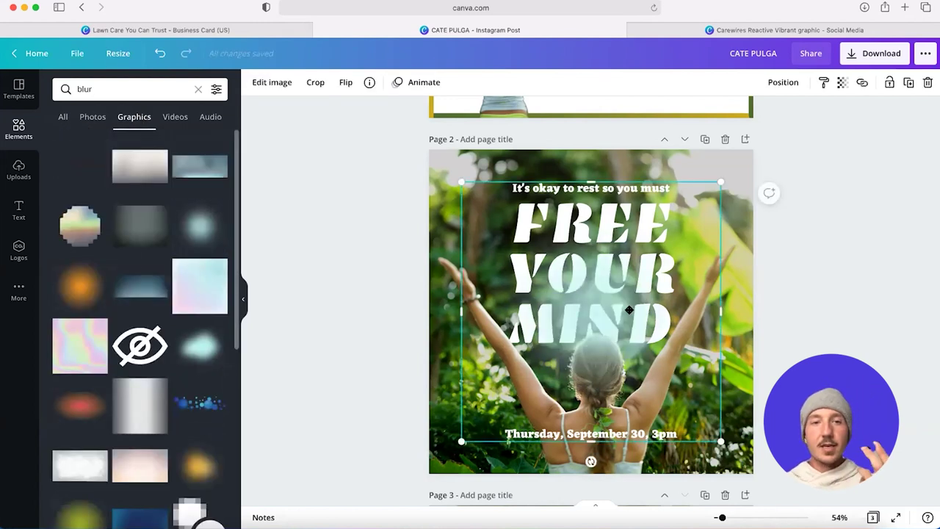
key(Delete)
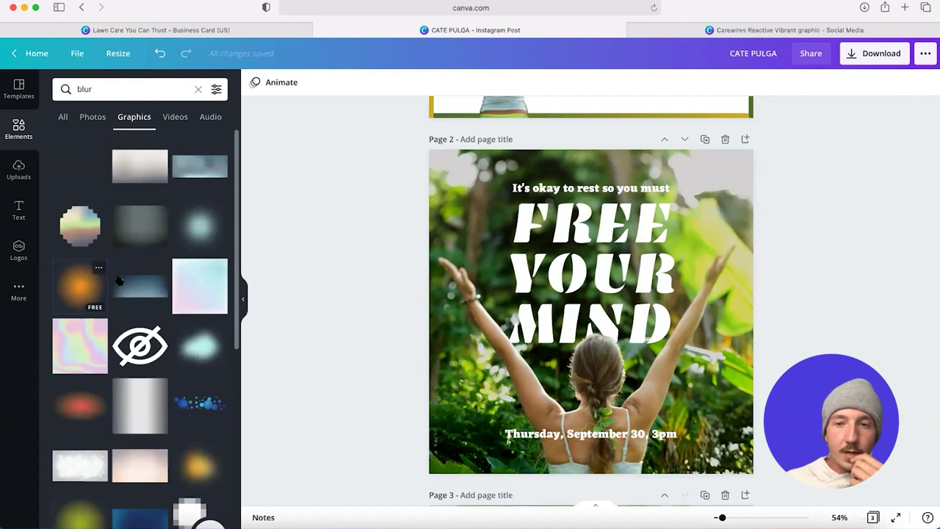
- Add the orange blur graphic and enlarge it over the lower part of the page
click(79, 286)
drag(572, 315, 511, 376)
drag(557, 323, 710, 188)
drag(512, 333, 494, 421)
drag(664, 290, 689, 269)
click(783, 82)
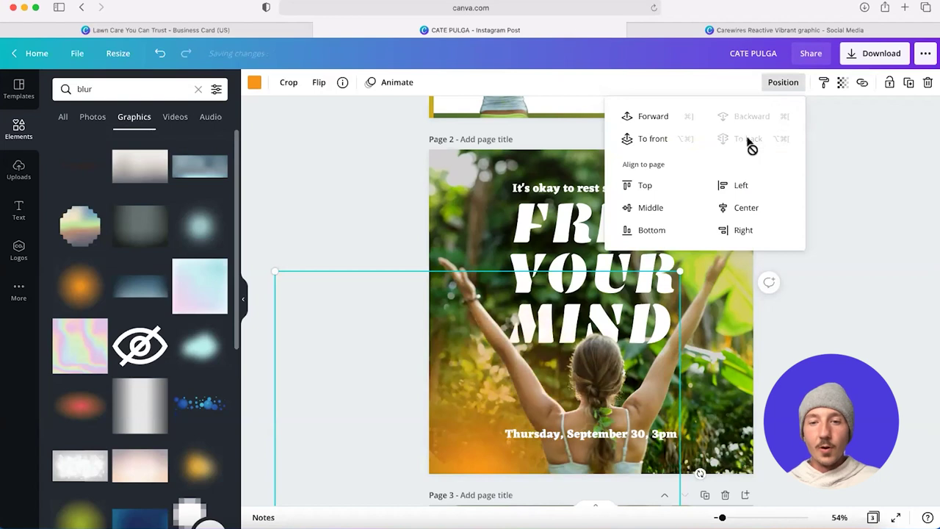
click(276, 275)
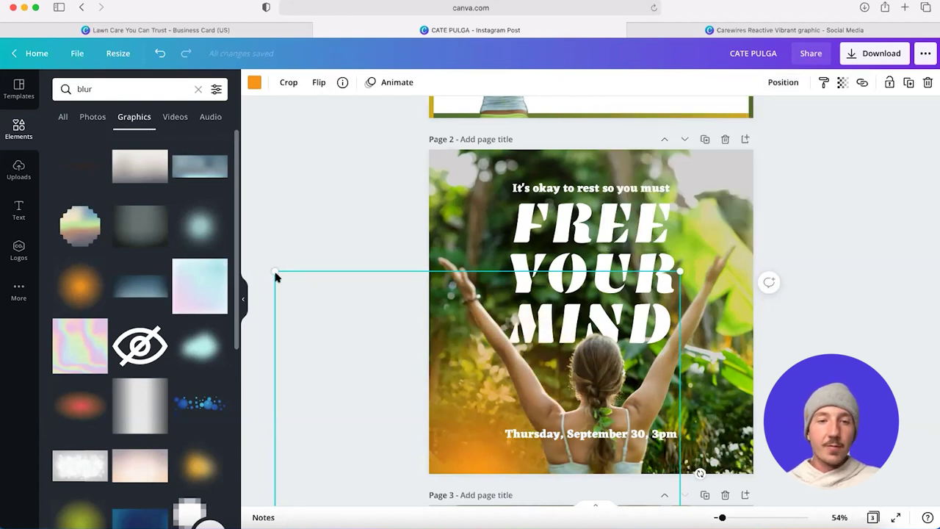
drag(275, 273, 210, 220)
drag(502, 270, 524, 323)
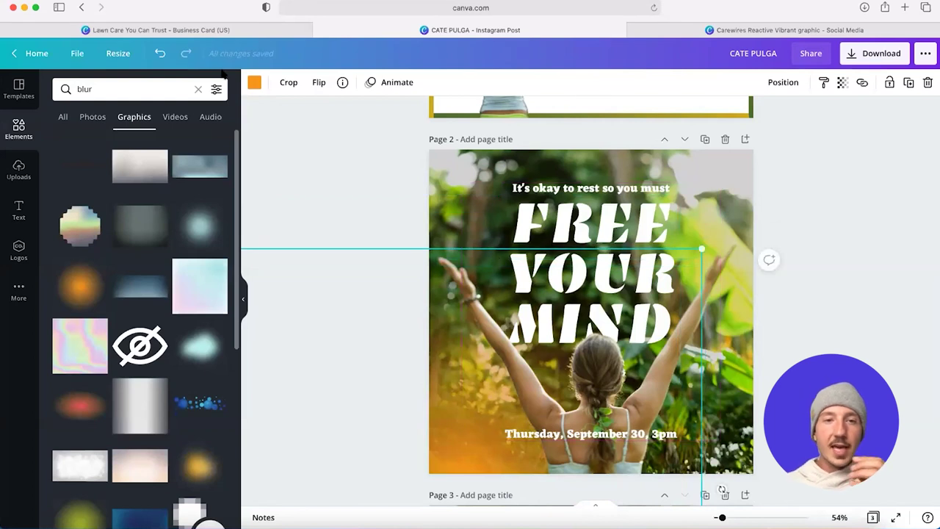
- Turn the blur teal and fade it to about 76 transparency
click(257, 82)
click(84, 140)
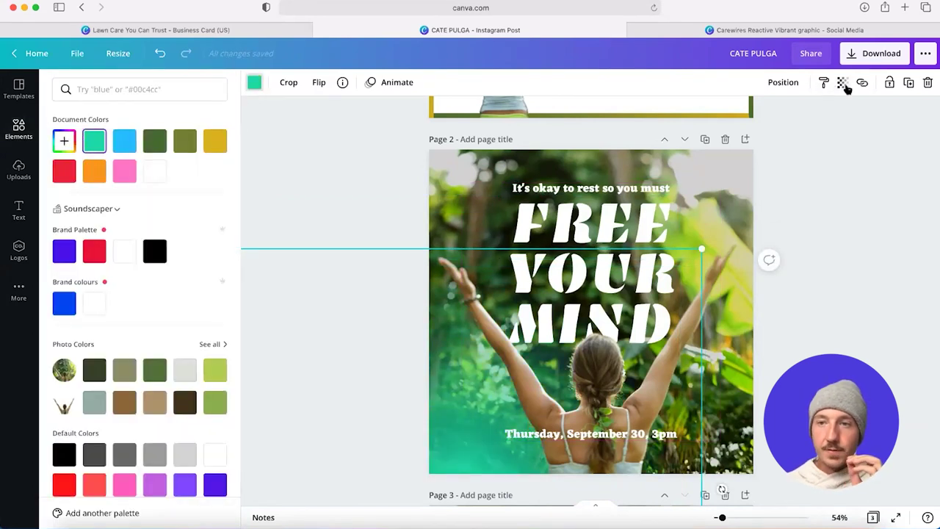
click(842, 83)
drag(793, 117, 788, 124)
click(813, 350)
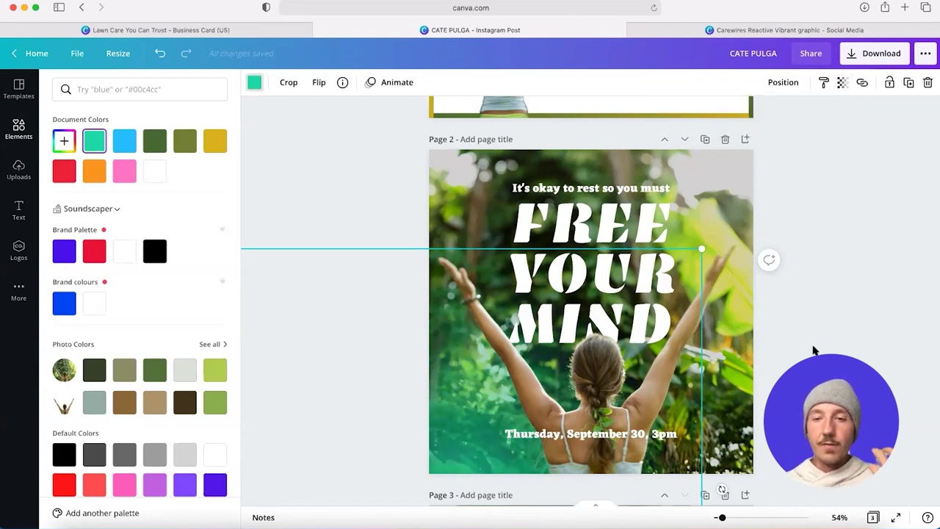
- Shift the glow right and down, send it backward behind the text, and recolour it light blue
drag(446, 431, 451, 437)
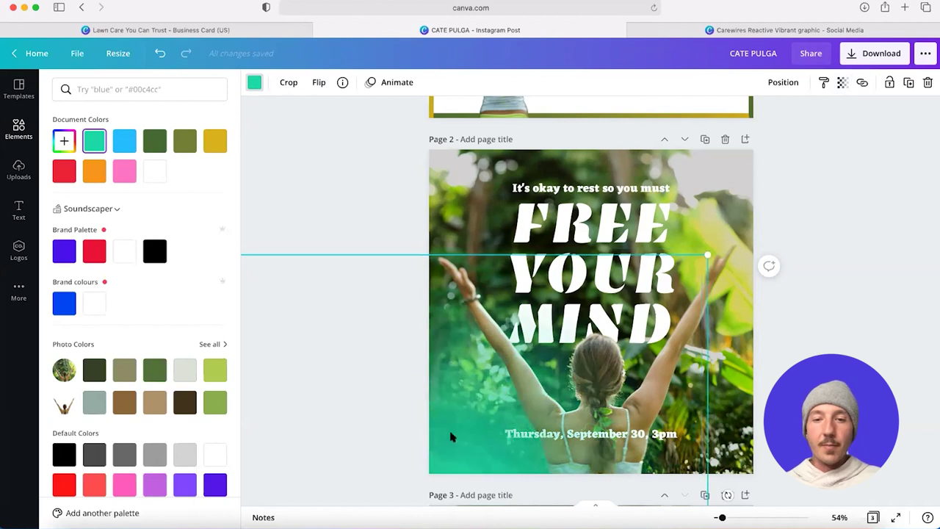
drag(655, 422, 695, 436)
click(781, 84)
click(749, 122)
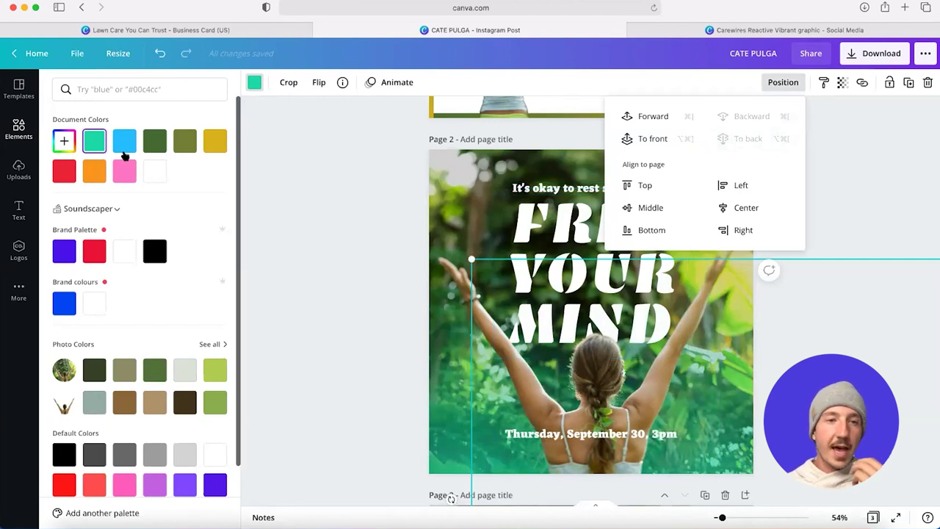
click(123, 145)
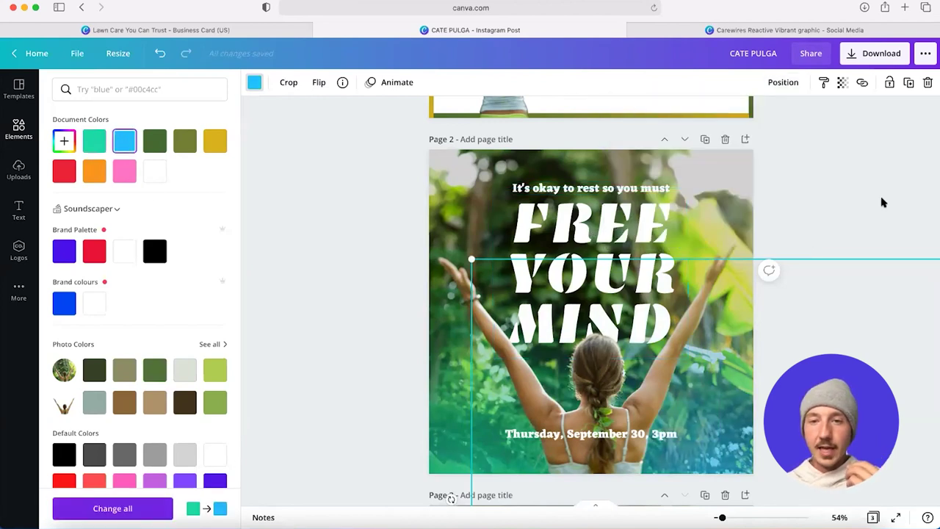
click(822, 236)
scroll(822, 235, down, 1)
- Browse the page animation choices for page 2 without applying one
scroll(823, 236, up, 1)
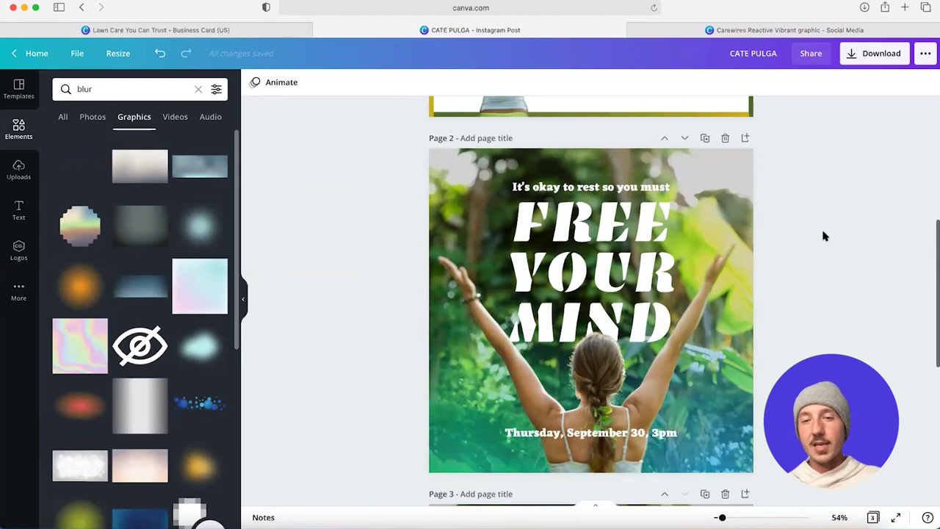
click(244, 301)
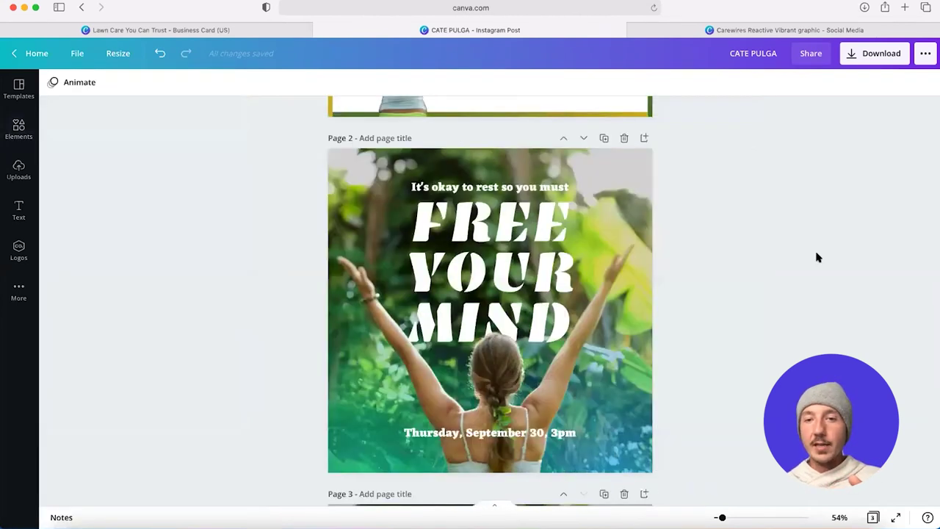
scroll(816, 256, down, 1)
scroll(815, 256, up, 1)
scroll(815, 257, down, 1)
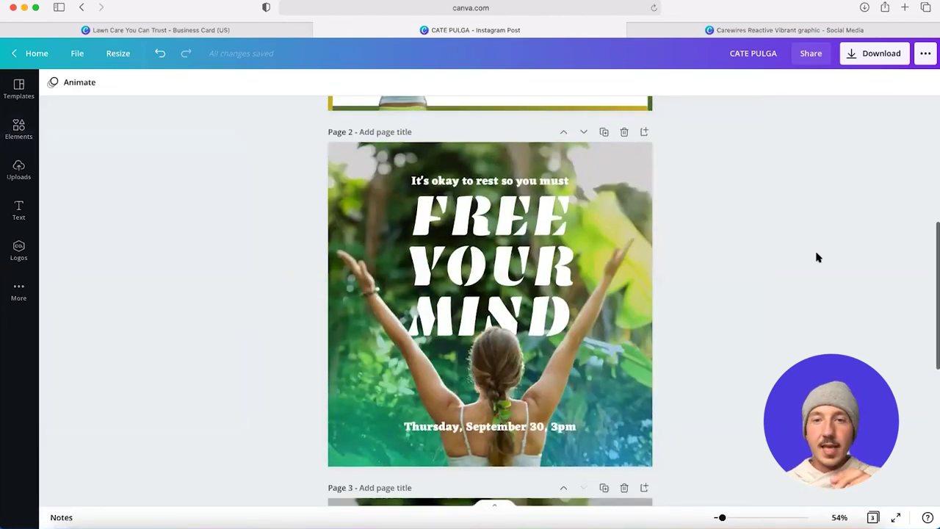
scroll(817, 257, up, 1)
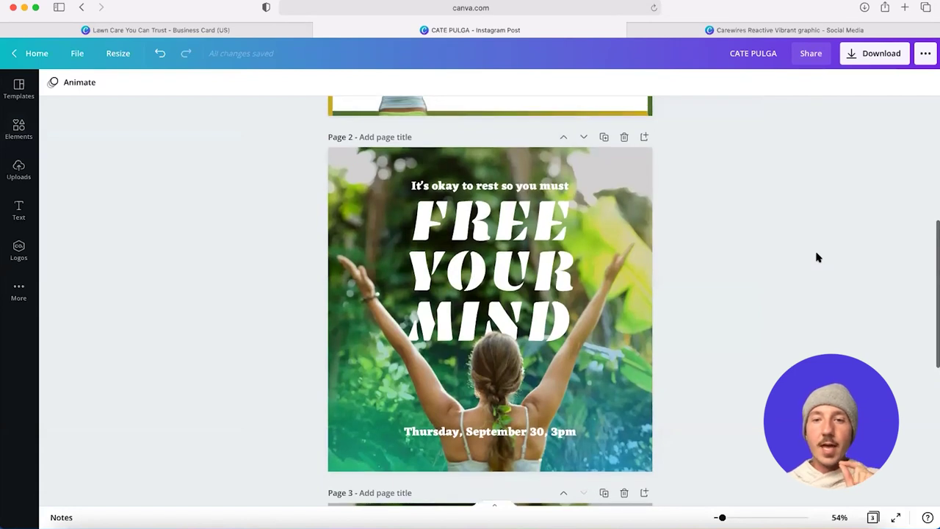
scroll(818, 257, down, 1)
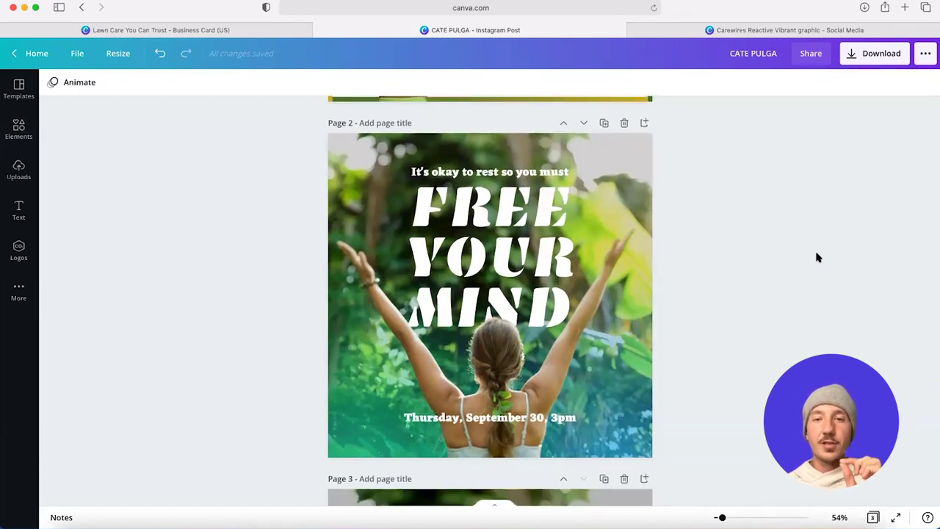
click(614, 148)
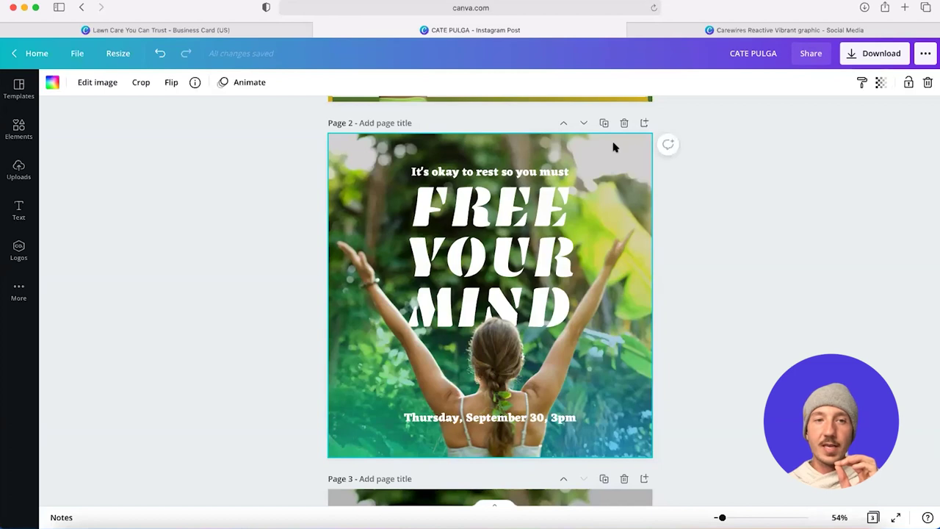
click(833, 158)
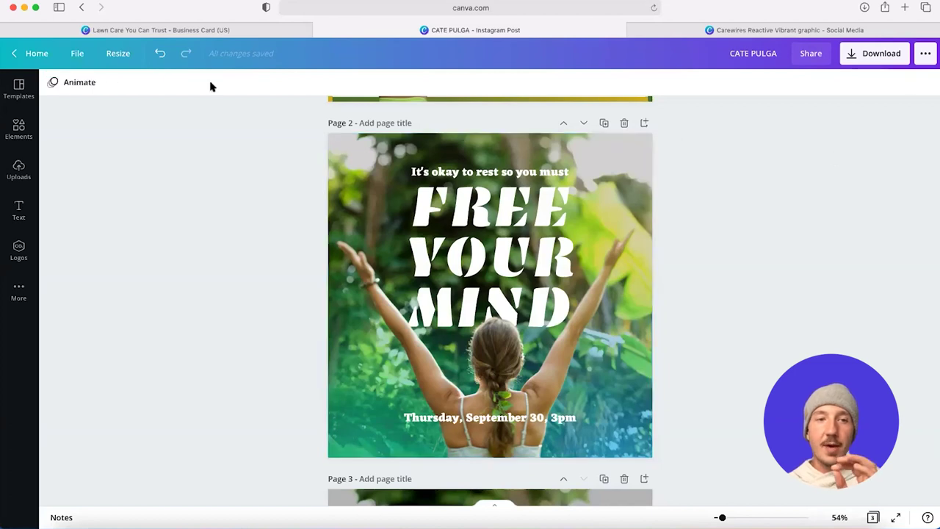
click(67, 83)
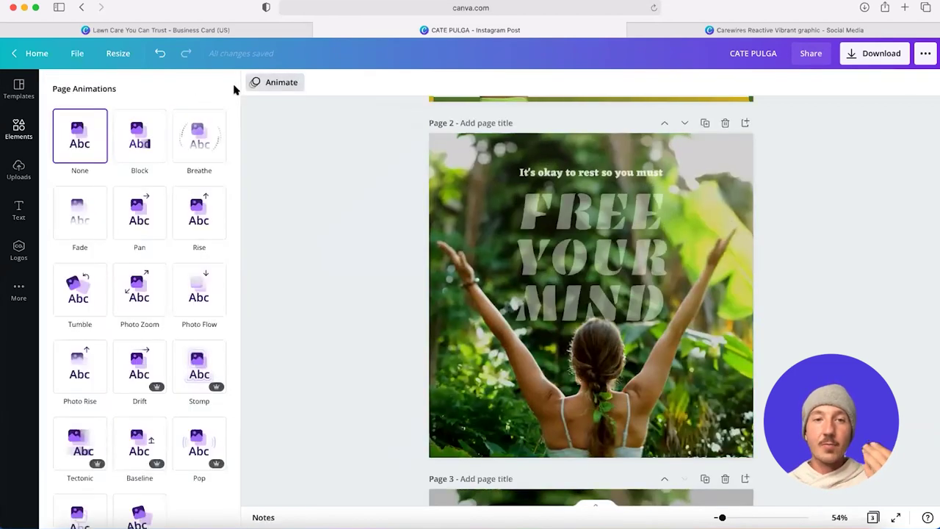
click(687, 166)
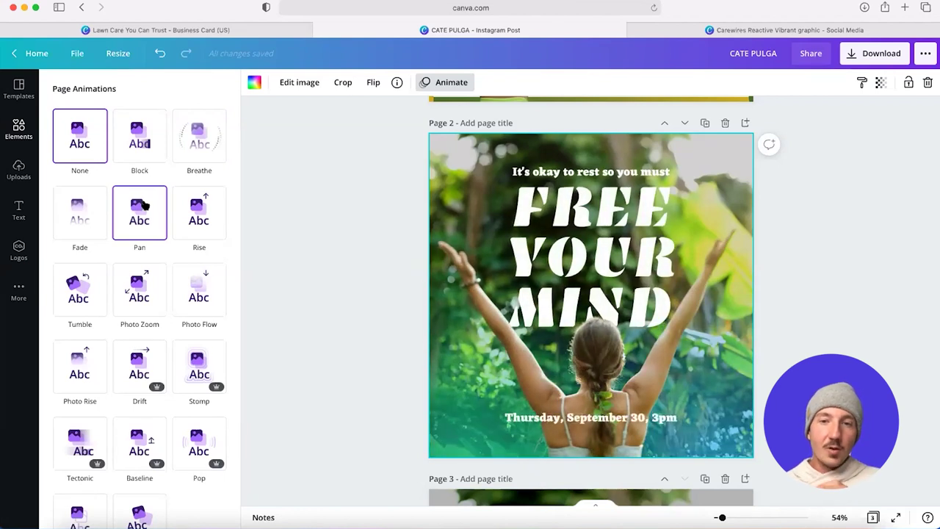
click(426, 205)
- Select the top line, FREE YOUR MIND headline and Thursday line together
click(481, 212)
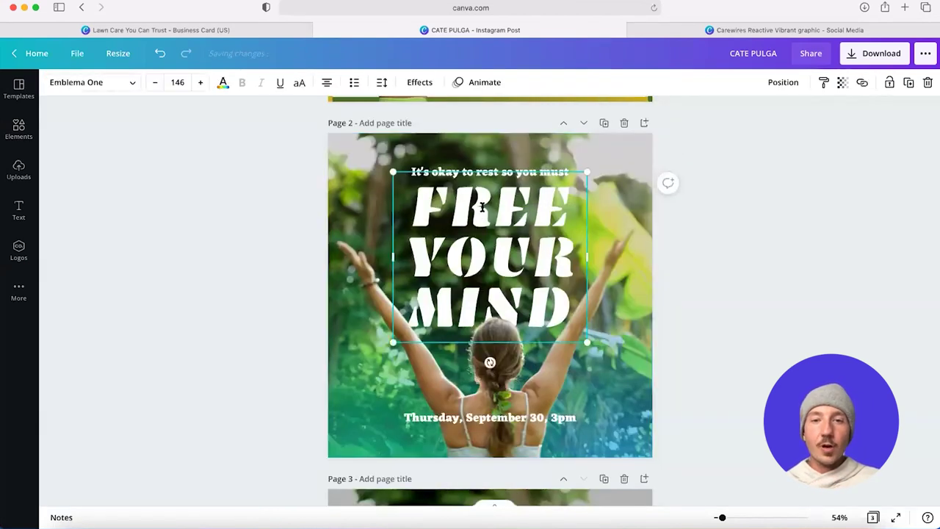
shift+click(490, 417)
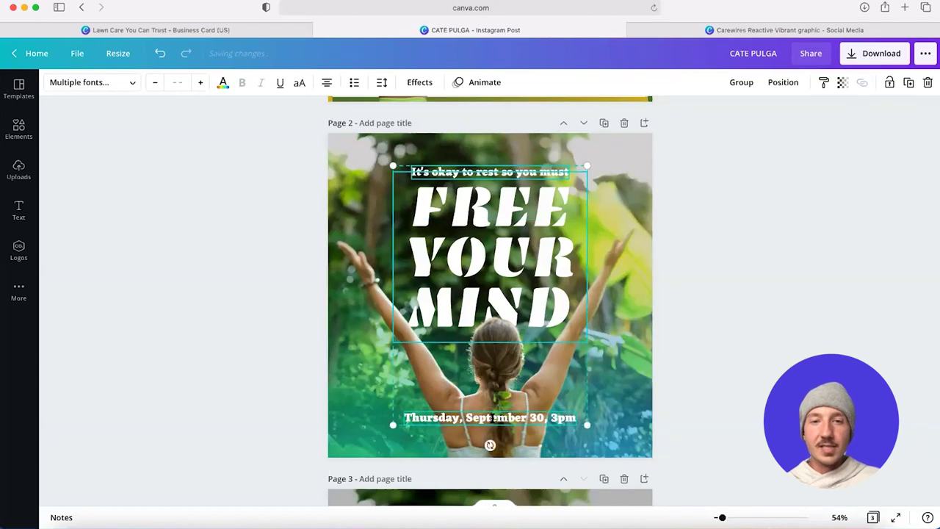
click(353, 315)
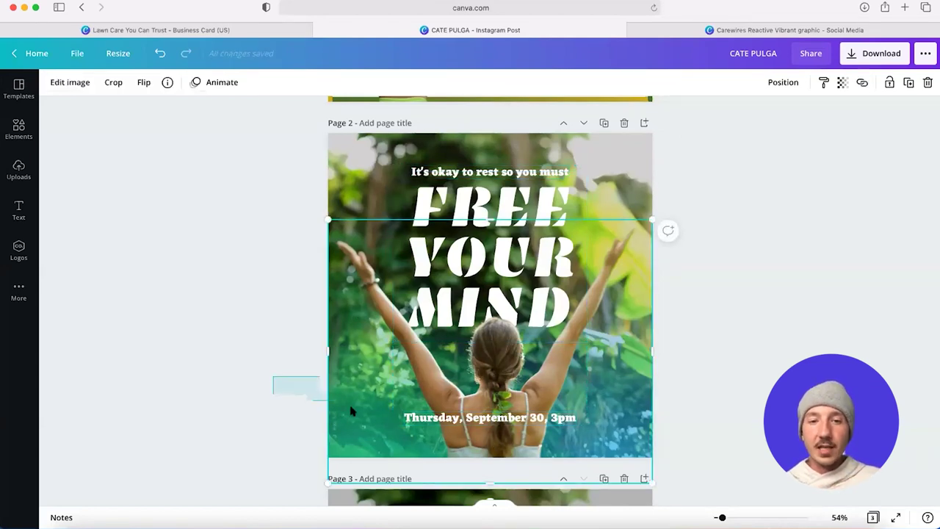
click(499, 171)
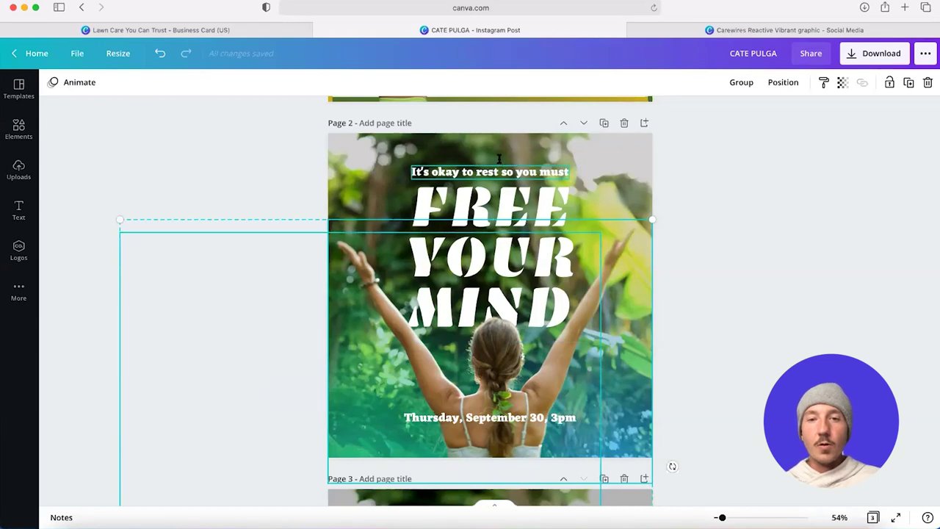
shift+click(486, 218)
click(486, 218)
shift+click(479, 173)
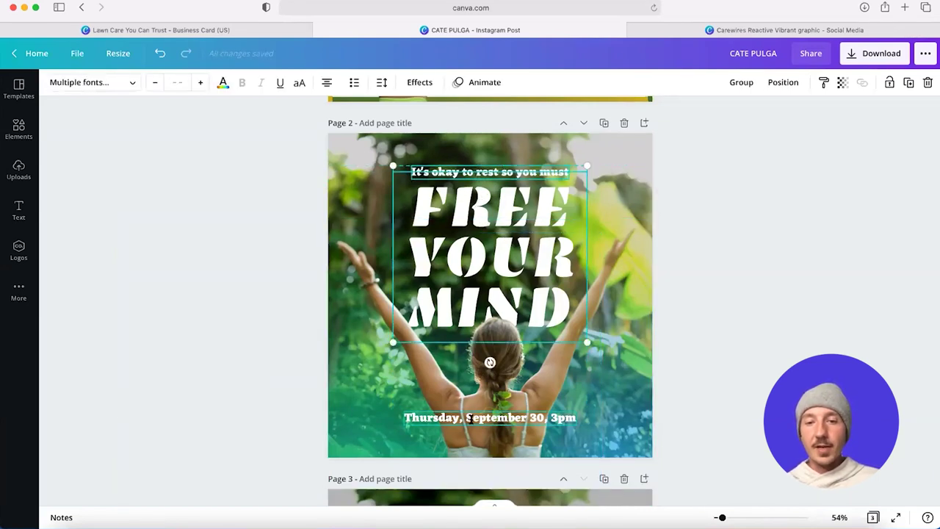
shift+click(471, 416)
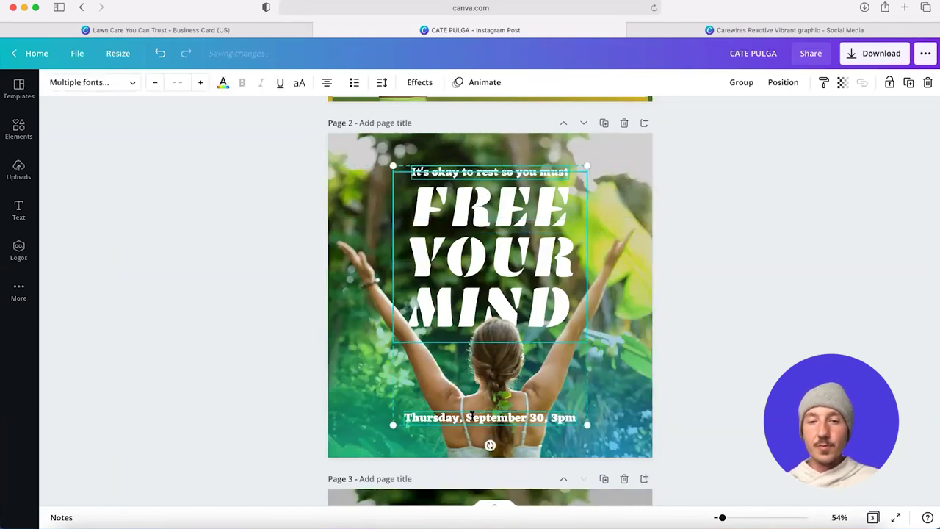
- Apply the Breathe text animation after previewing Burst and Fade
click(485, 82)
click(191, 211)
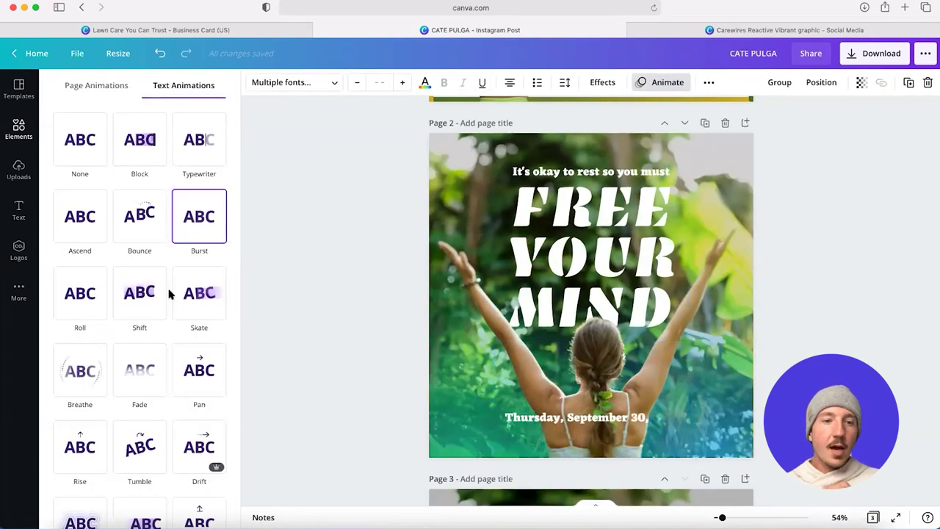
scroll(141, 351, down, 1)
click(140, 349)
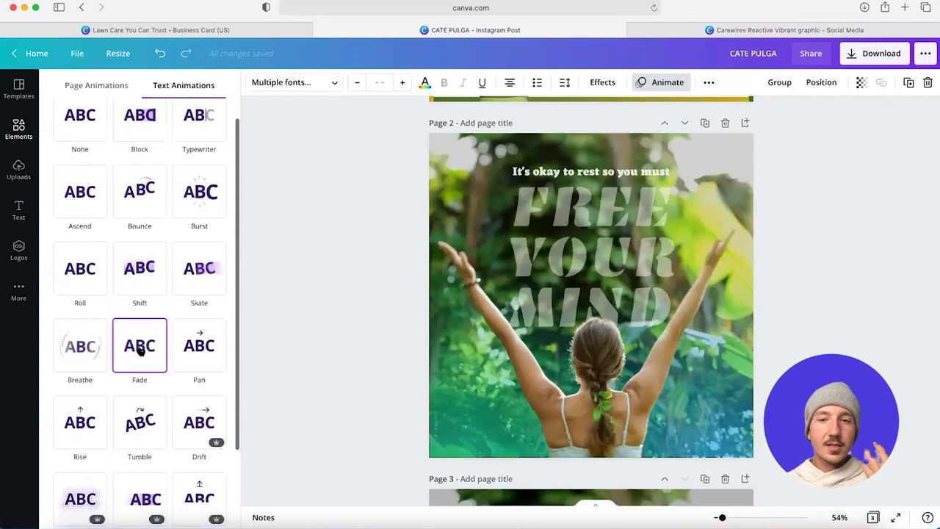
click(92, 355)
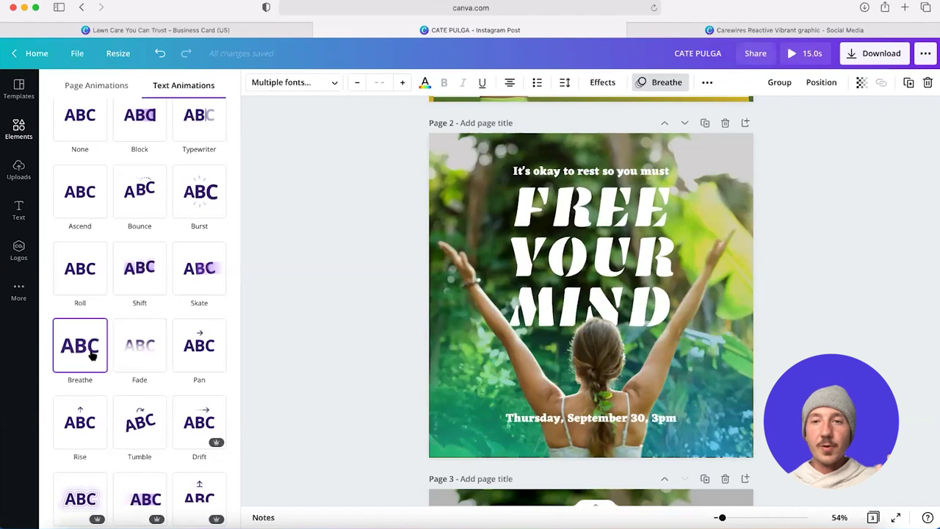
- Check the 5.0s page duration, then bring up the Download panel
click(811, 183)
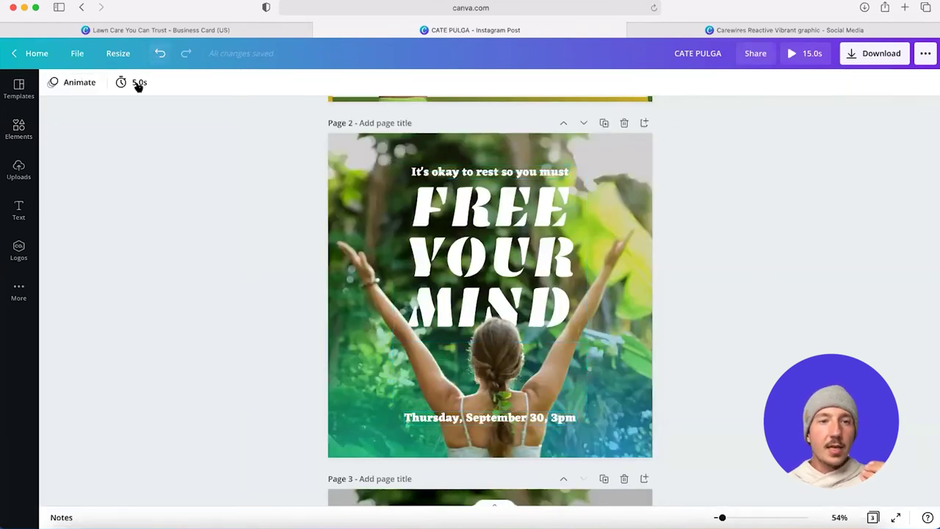
click(138, 83)
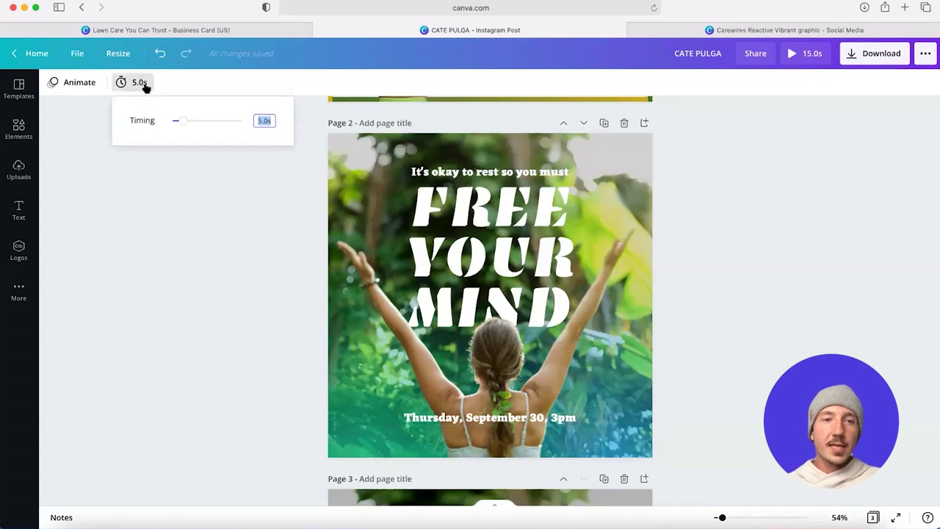
click(247, 123)
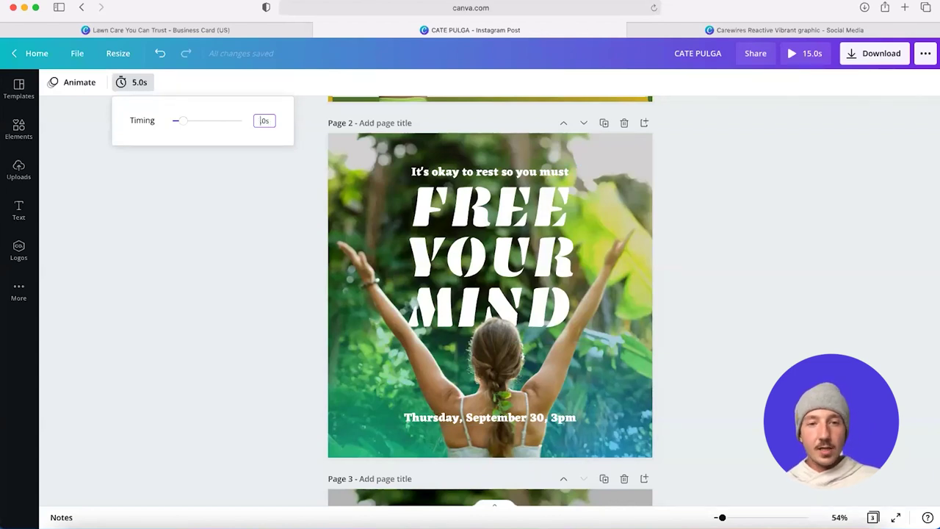
click(258, 245)
click(875, 53)
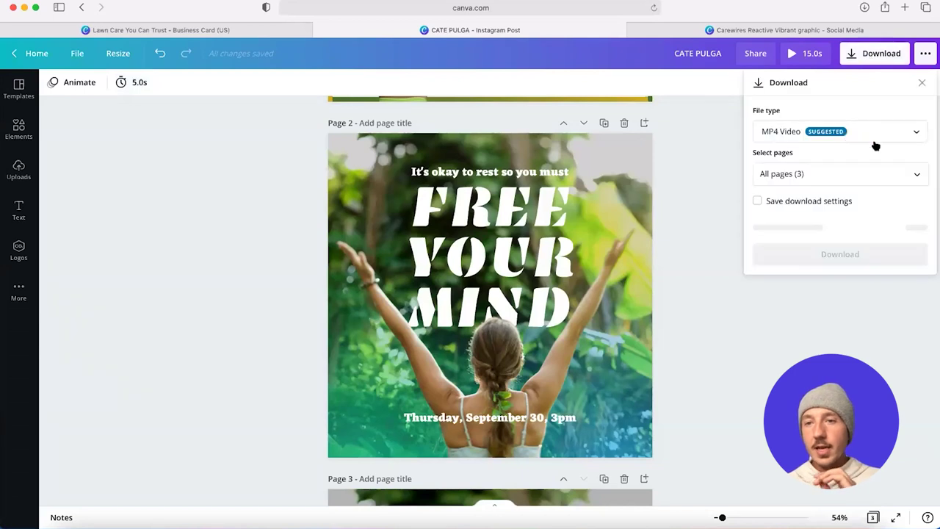
- Set the download file type to GIF with only Page 2 selected
click(914, 132)
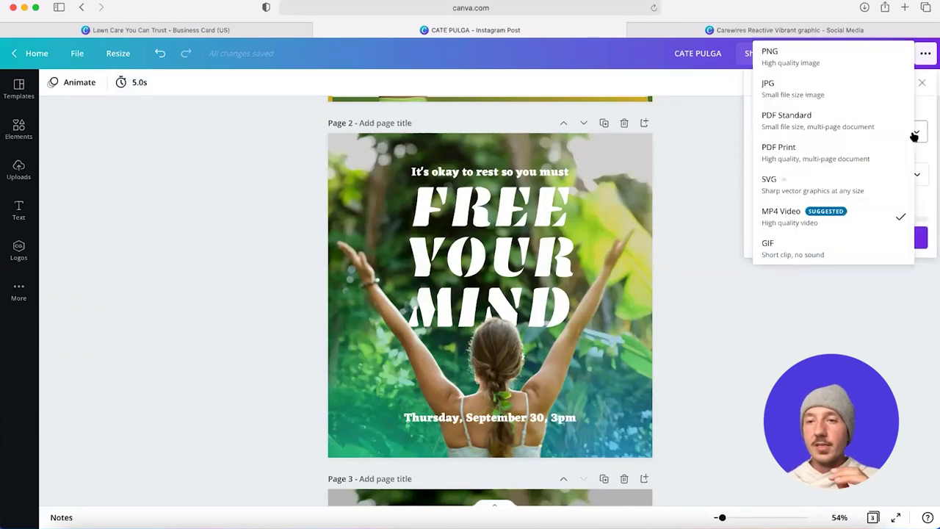
click(814, 246)
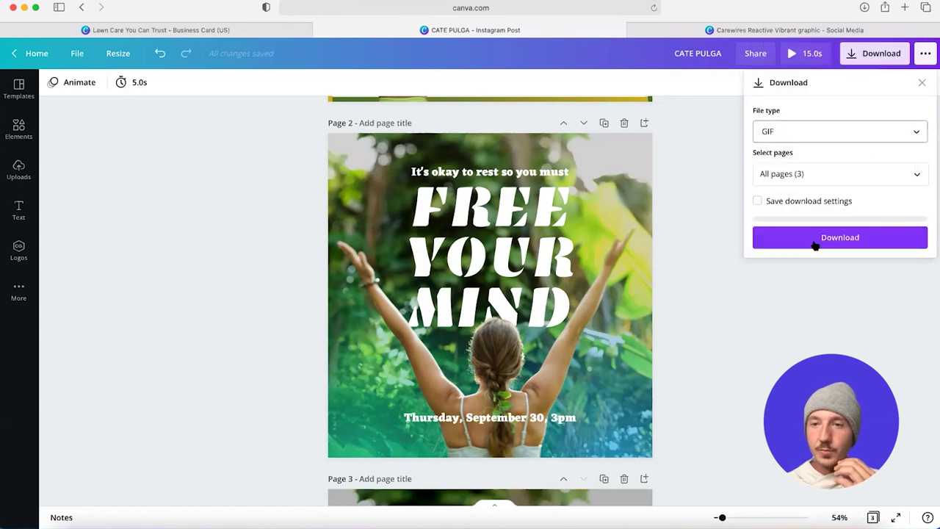
click(839, 174)
click(839, 206)
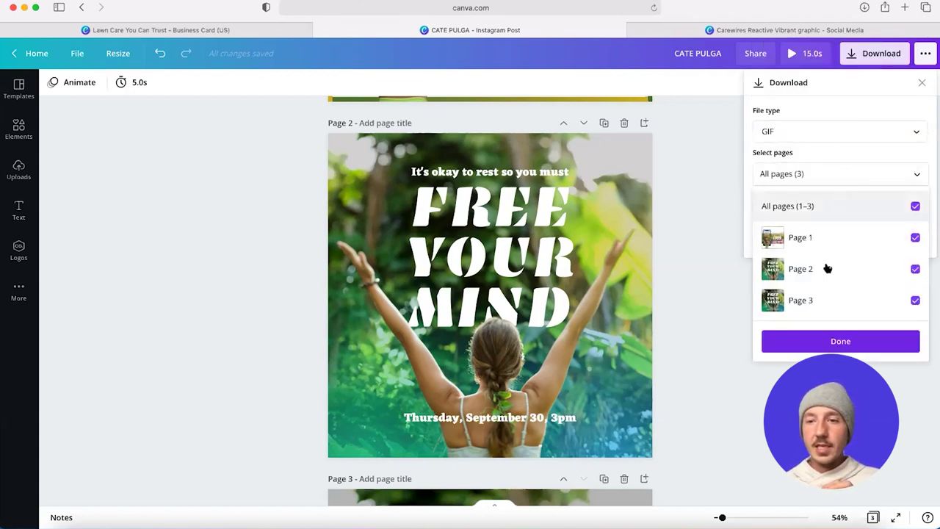
click(818, 269)
click(817, 340)
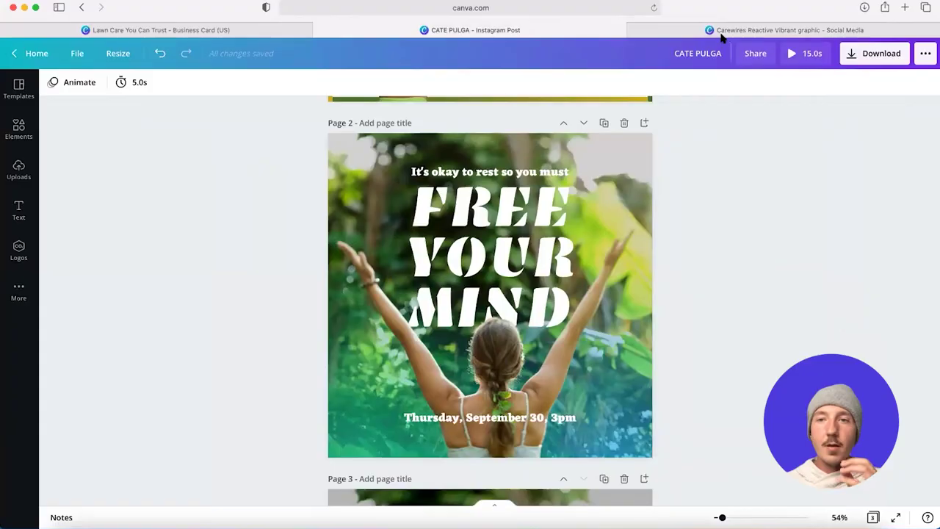
- In the runner design, try Detach Image from Background on the photo, then undo it
click(715, 30)
scroll(723, 246, down, 1)
scroll(723, 245, down, 5)
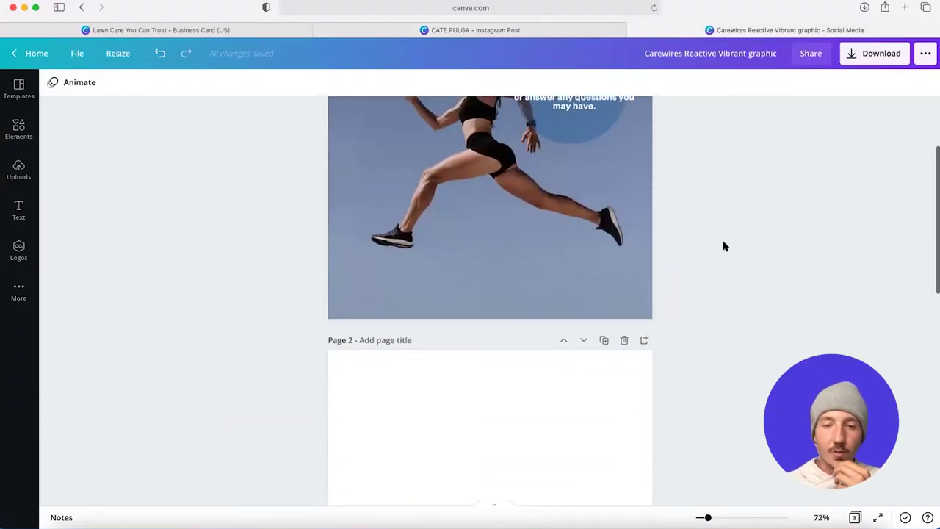
click(513, 296)
scroll(514, 296, down, 1)
scroll(514, 296, up, 5)
click(484, 262)
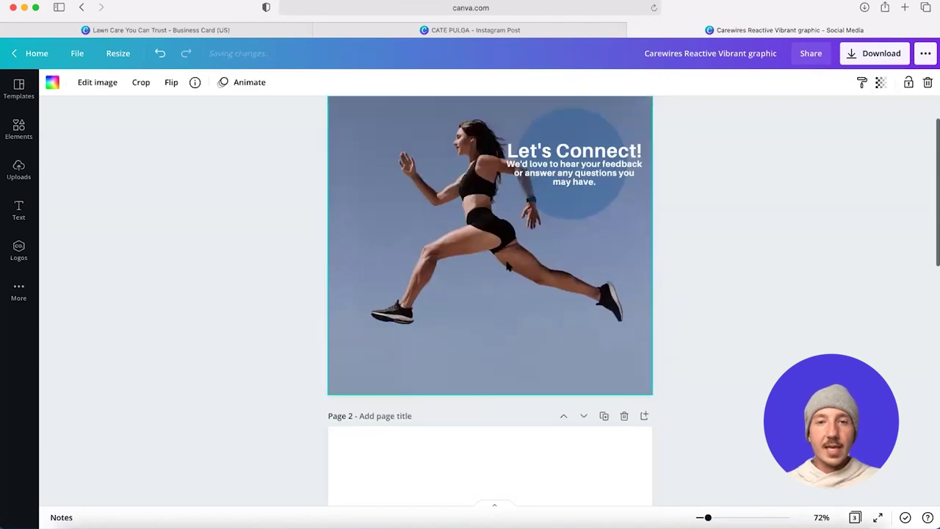
right_click(502, 252)
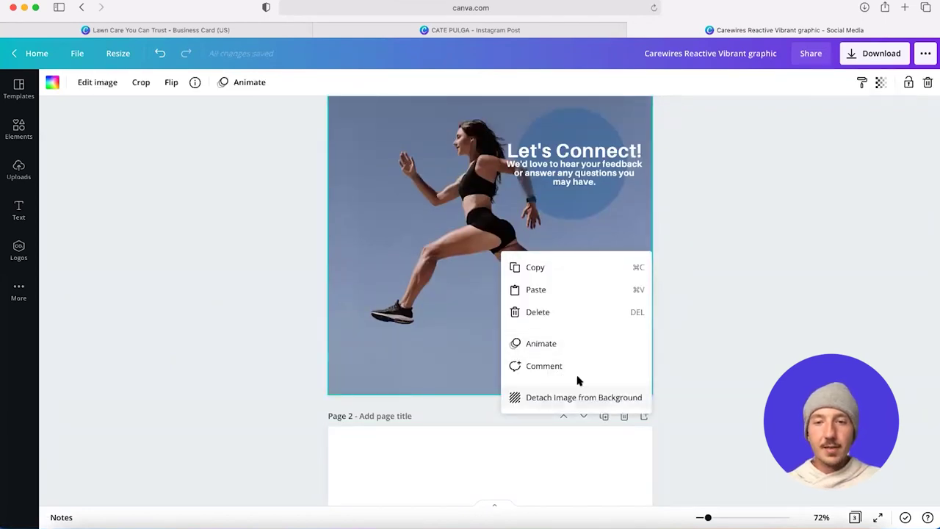
click(546, 399)
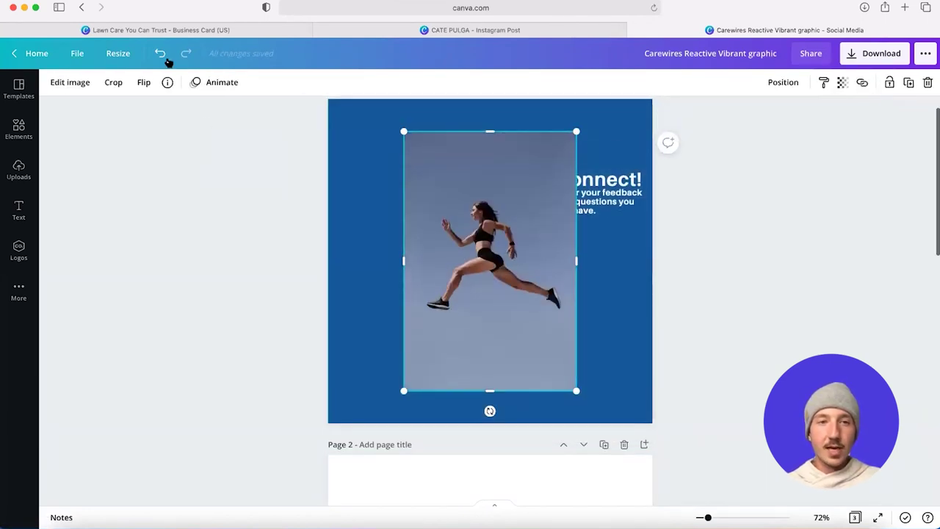
click(160, 52)
- Paste the runner photo onto page 2 and stretch it across the page width
scroll(538, 352, down, 3)
scroll(539, 361, down, 5)
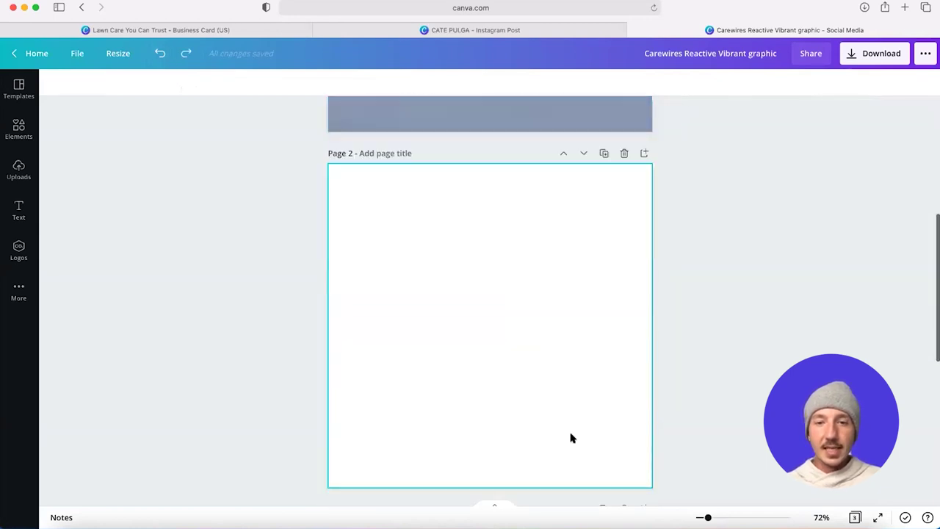
key(ctrl+v)
drag(576, 314, 668, 329)
mouse_move(553, 321)
mouse_down()
mouse_move(542, 317)
mouse_move(562, 319)
mouse_up()
click(784, 328)
click(623, 310)
drag(657, 184, 652, 186)
- Run BG Remover on the page 2 runner photo and pull its left edge in
click(69, 83)
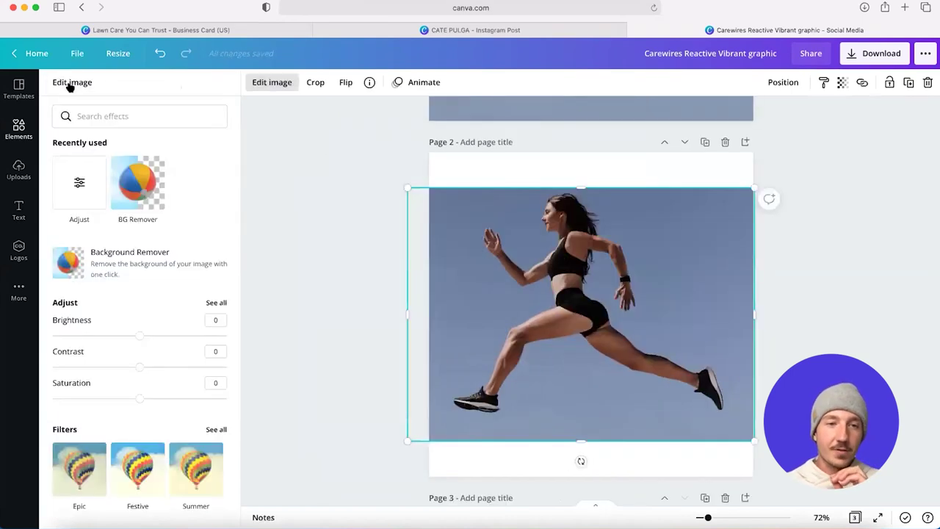
click(134, 200)
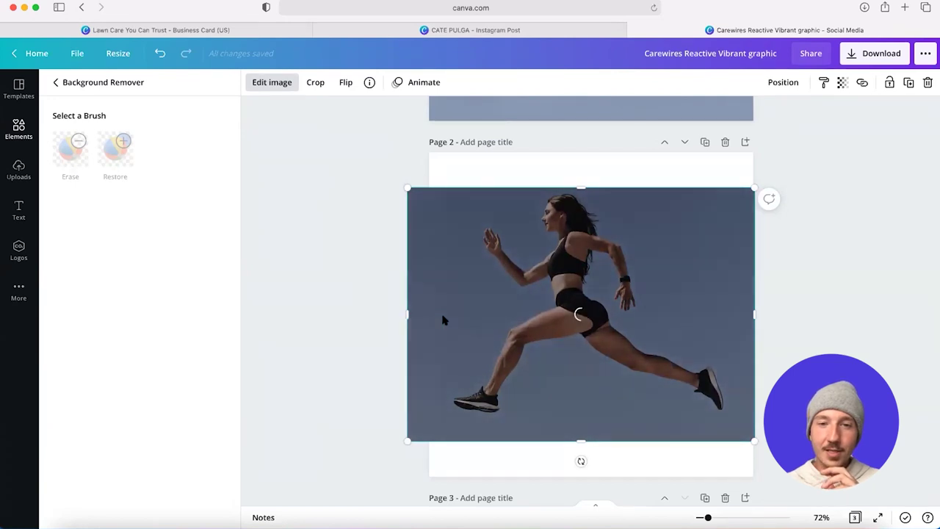
drag(406, 314, 443, 316)
click(781, 312)
click(505, 164)
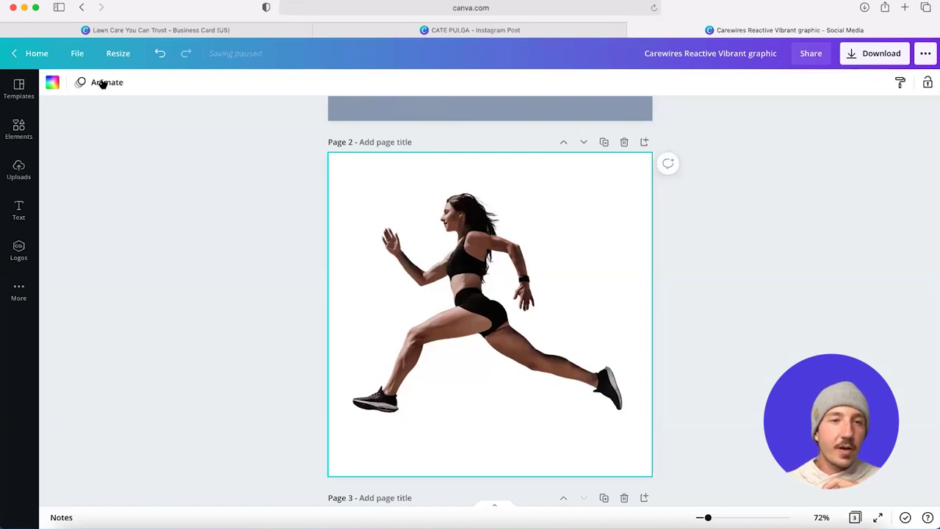
- Fill page 2's background with the blue Document Colors swatch
click(52, 82)
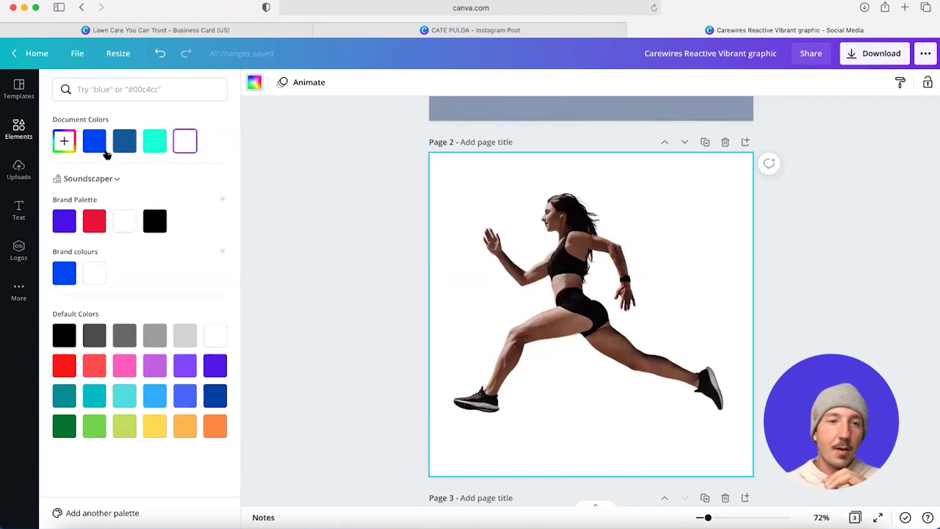
click(95, 145)
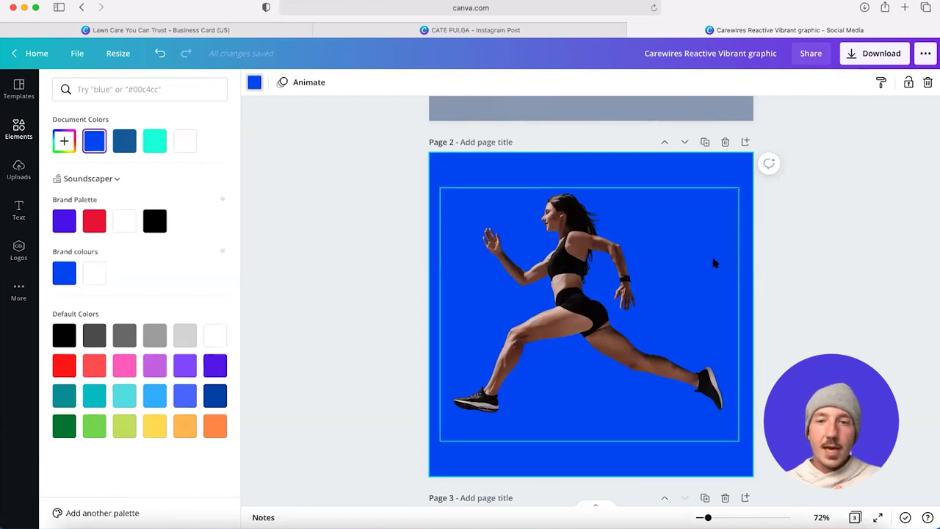
click(820, 256)
scroll(596, 260, up, 5)
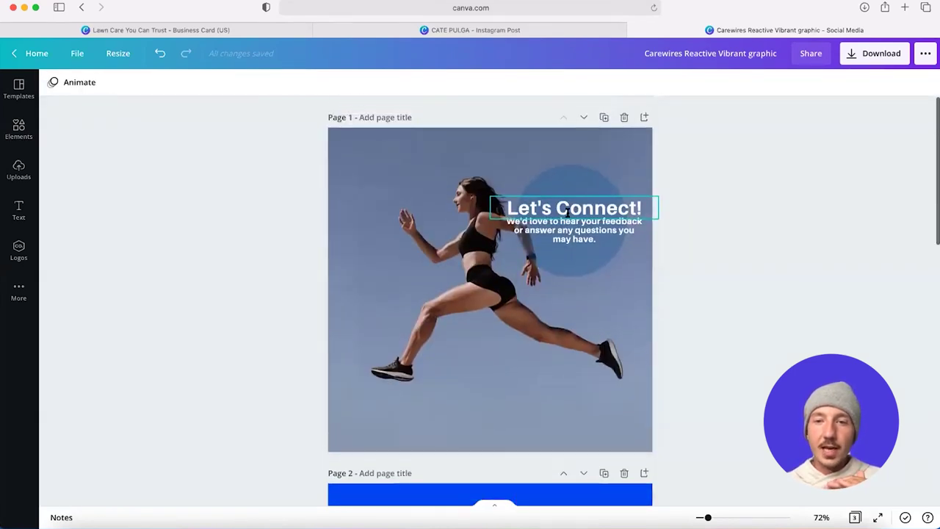
- Move the Let's Connect! heading up above the body text
click(562, 204)
click(545, 237)
click(780, 279)
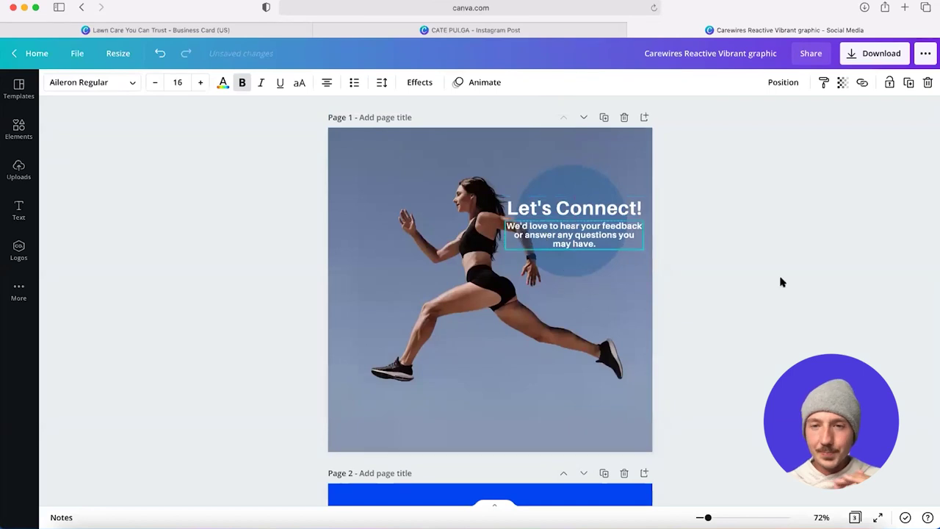
click(620, 206)
drag(621, 206, 620, 185)
click(742, 243)
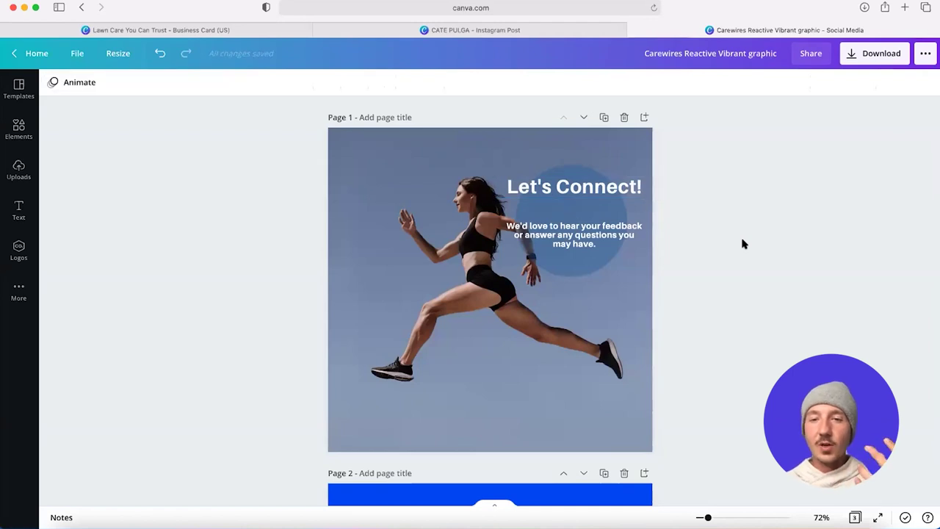
click(591, 232)
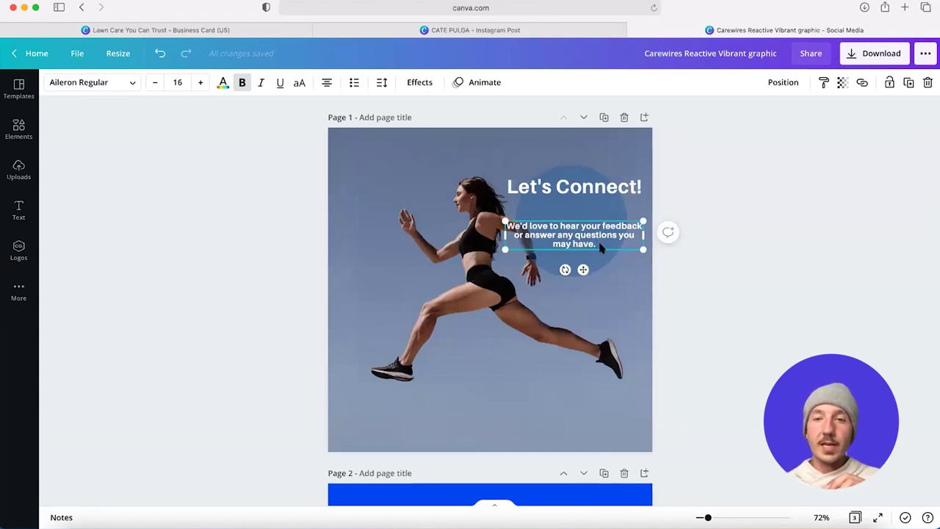
key(Escape)
- Nudge the cut-out runner slightly down on page 2
scroll(597, 248, down, 5)
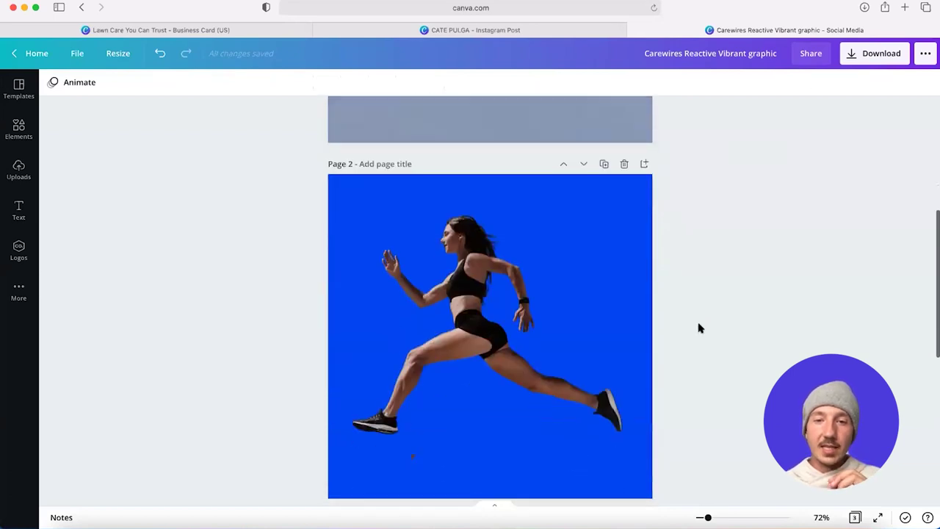
click(487, 330)
drag(488, 330, 485, 334)
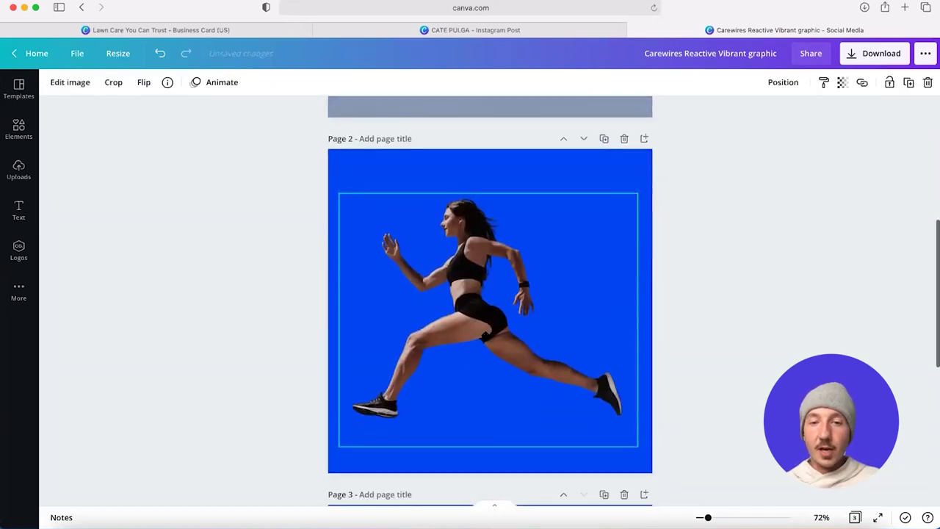
click(797, 316)
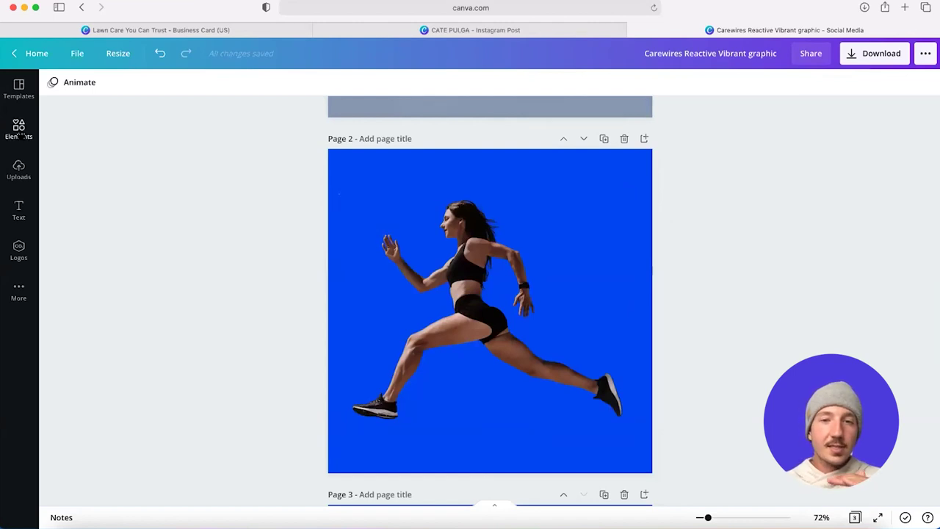
- Open Elements and scroll through the full Lines & Shapes collection
click(19, 132)
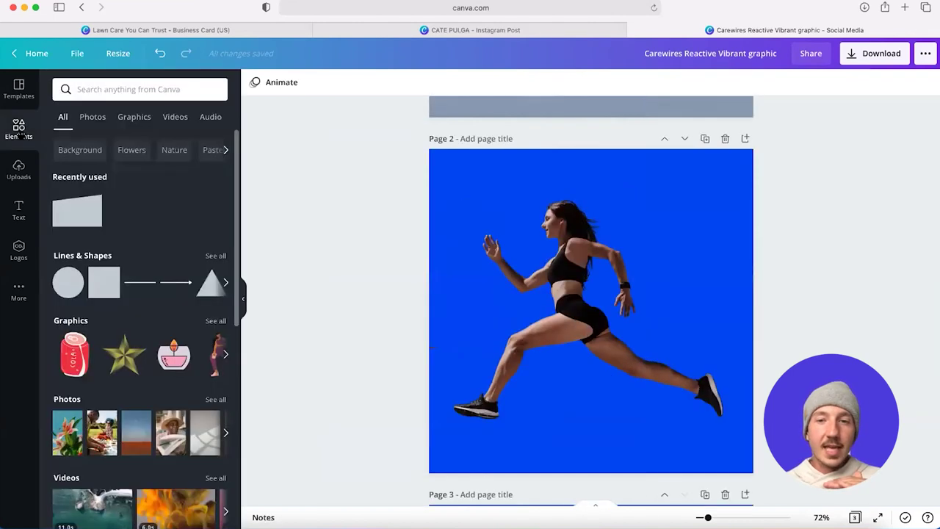
click(215, 255)
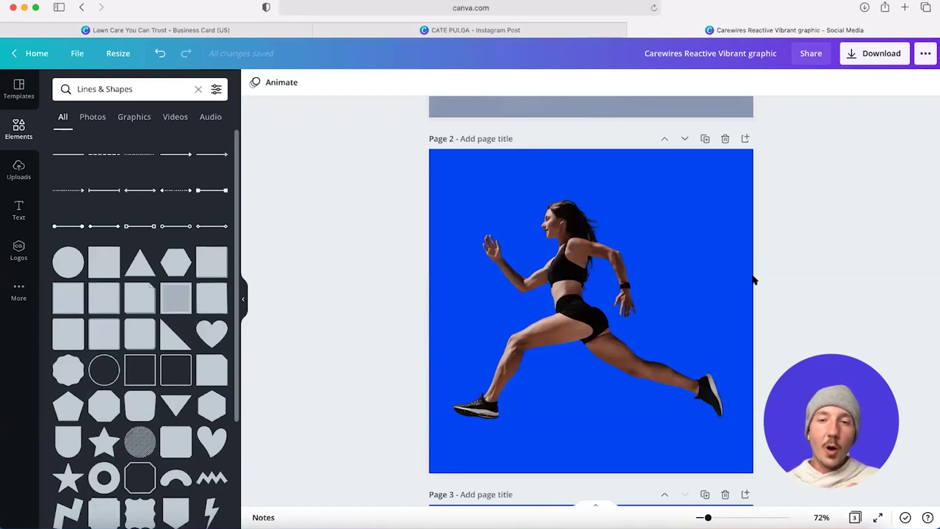
scroll(128, 335, down, 3)
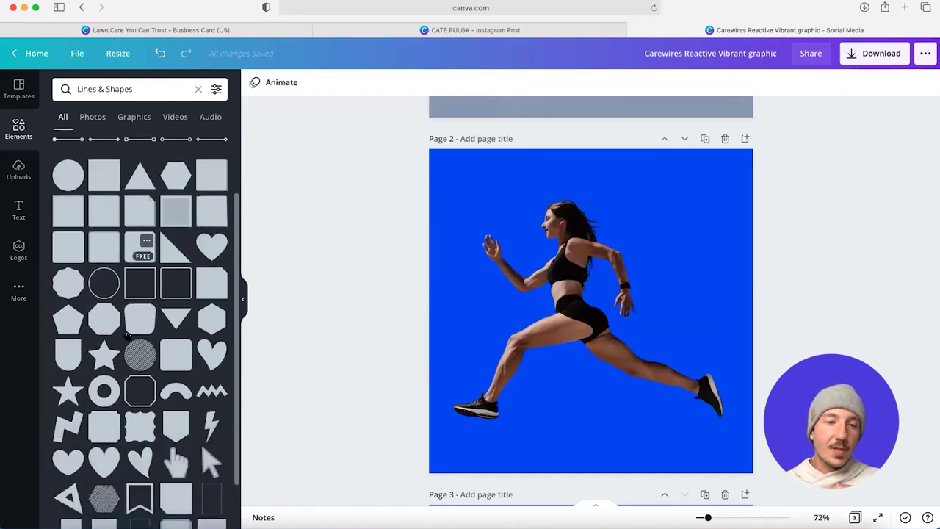
scroll(127, 334, down, 1)
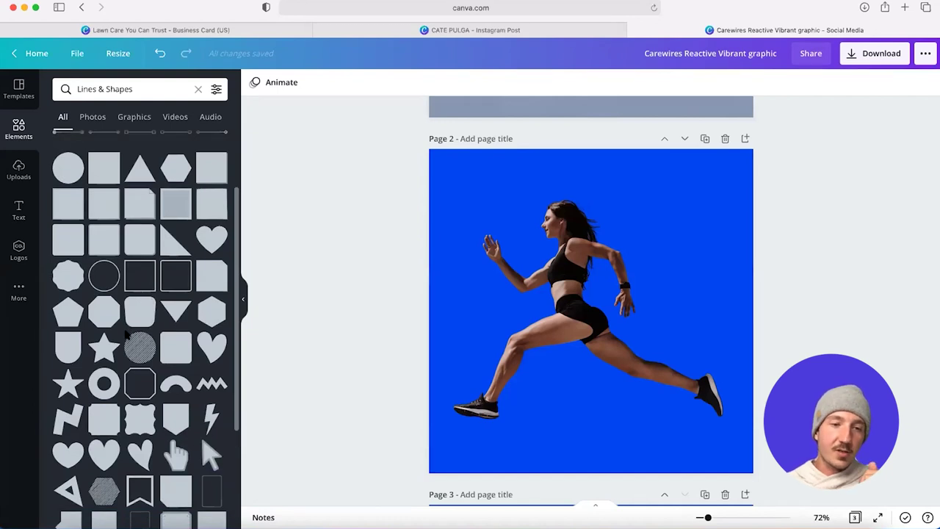
scroll(127, 335, down, 5)
scroll(127, 335, down, 7)
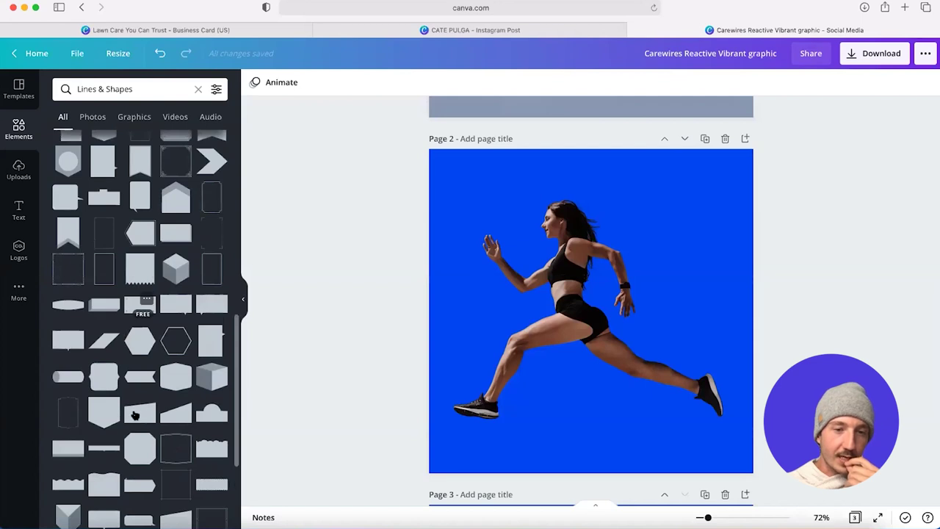
- Add a slanted-top rectangle and size it across the bottom of page 2
click(139, 413)
drag(599, 310, 526, 414)
drag(608, 358, 766, 277)
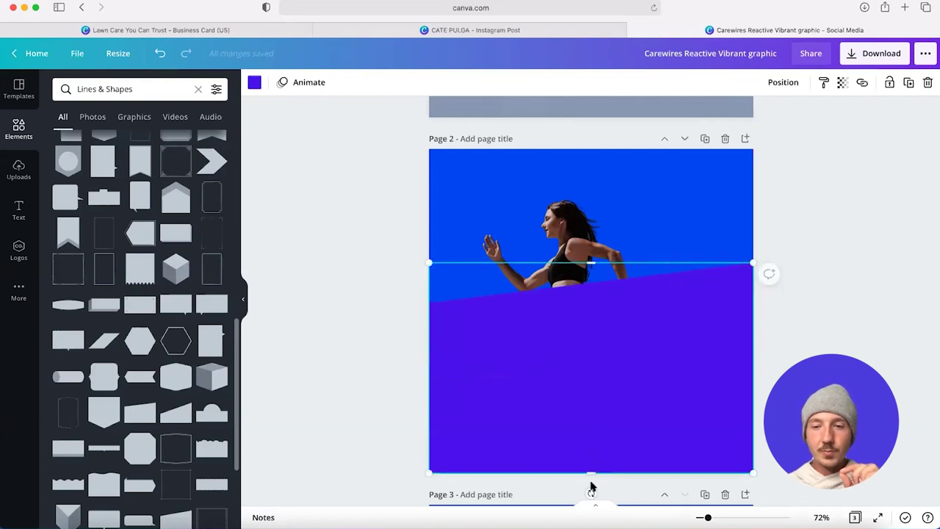
drag(591, 470, 591, 402)
drag(633, 330, 644, 383)
click(830, 295)
key(l)
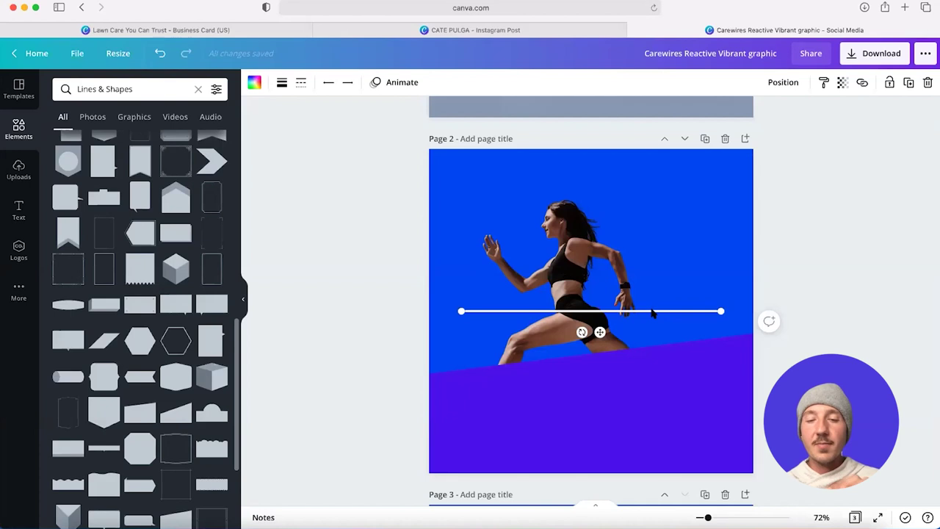
- Stretch the purple shape to the page bottom and send it behind the runner
click(707, 382)
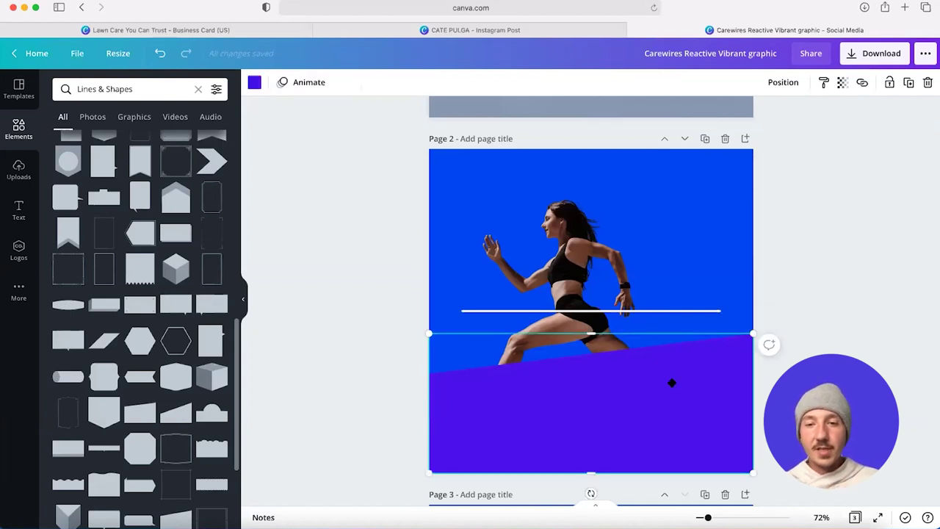
drag(671, 383, 667, 349)
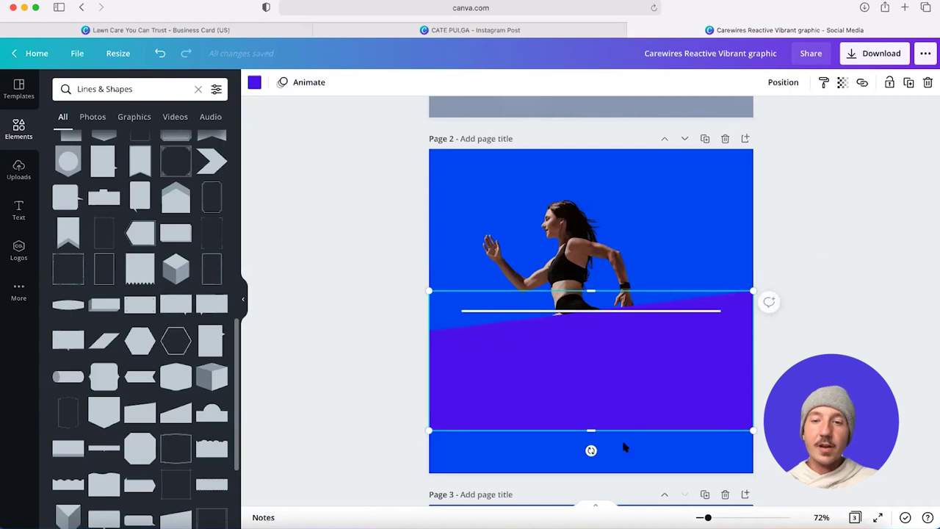
drag(591, 430, 591, 472)
click(781, 83)
click(749, 118)
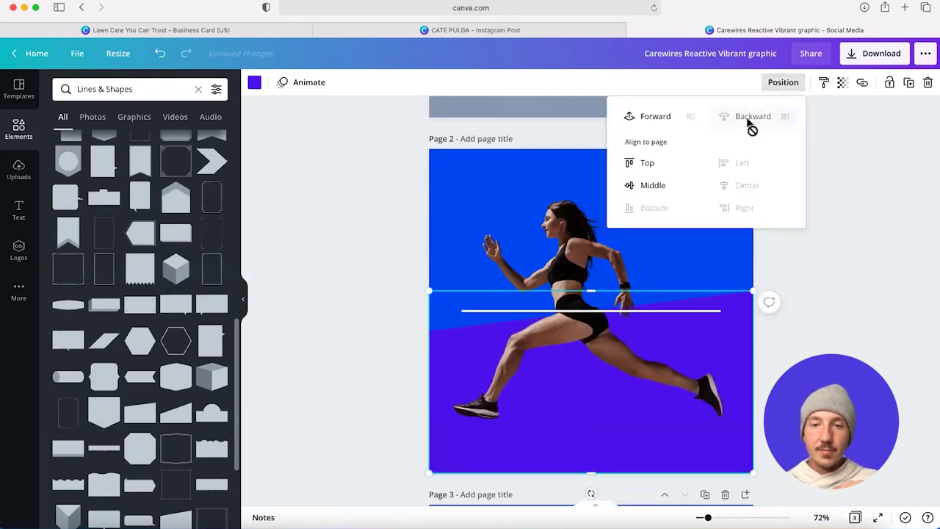
click(863, 313)
- Delete the stray white line and reselect the purple shape
click(814, 320)
click(673, 311)
key(Delete)
click(664, 462)
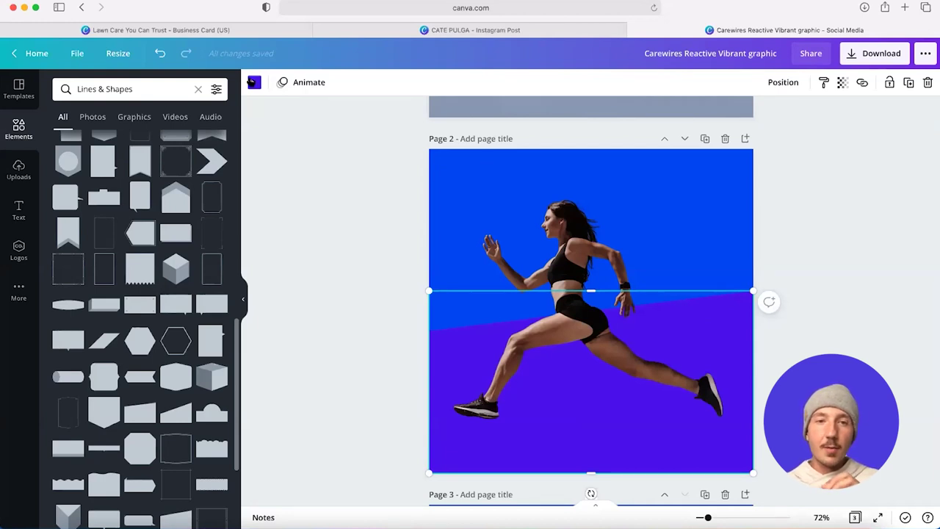
- Recolour the slanted block from violet to bright aqua #00FFE8 using a custom colour
click(252, 83)
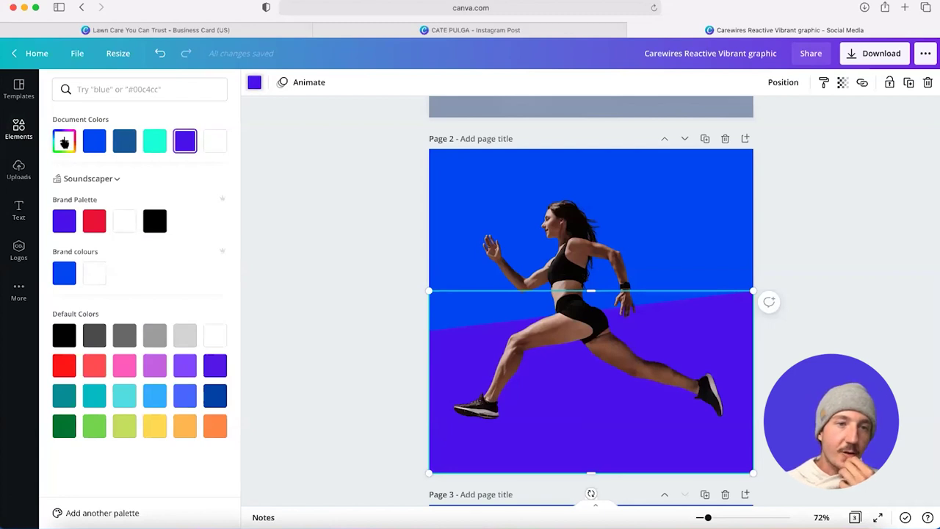
click(64, 141)
click(135, 237)
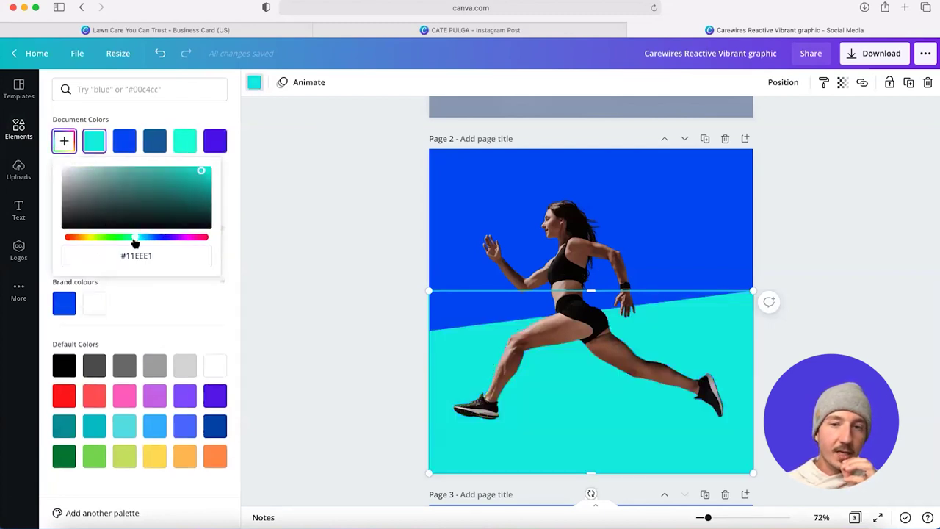
drag(135, 243, 133, 245)
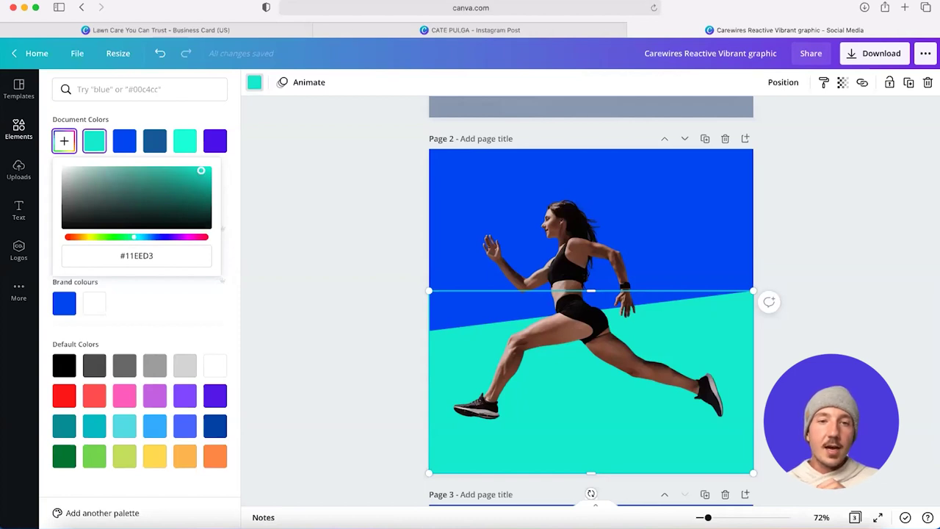
drag(201, 170, 209, 169)
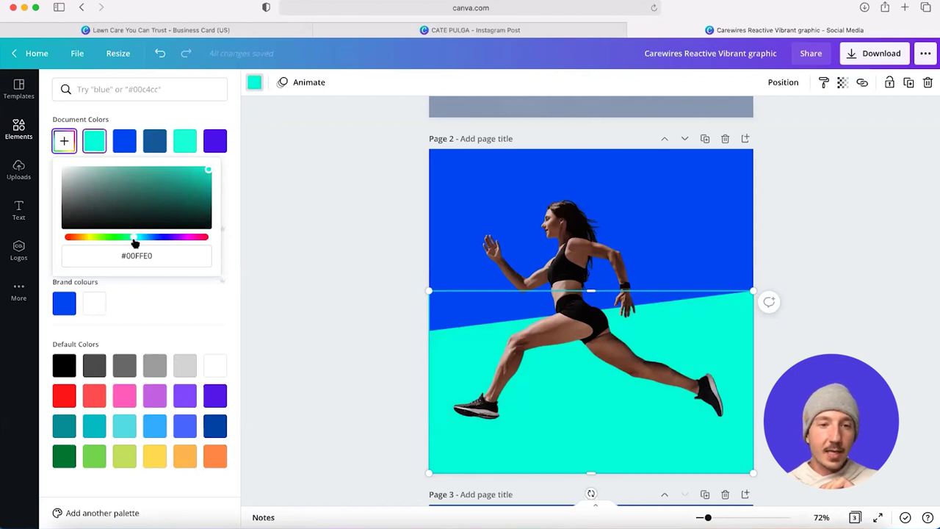
drag(136, 242, 136, 243)
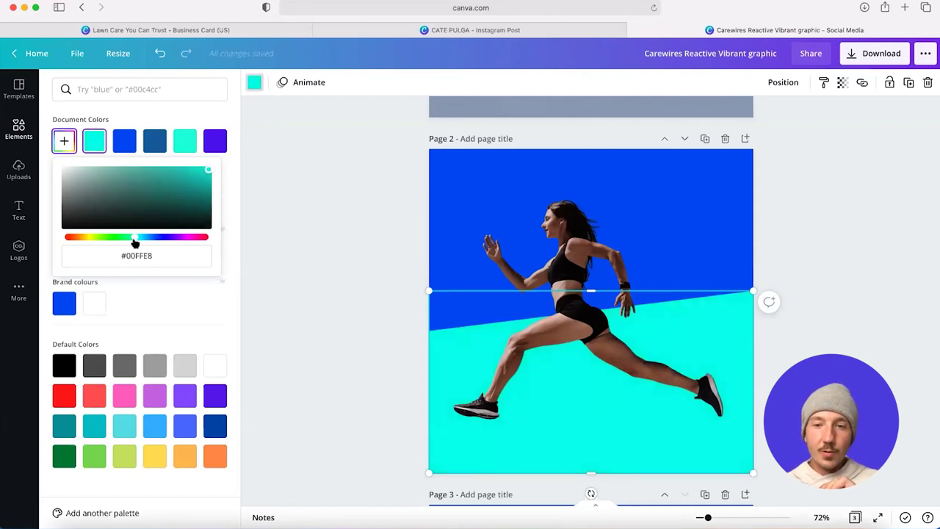
click(831, 204)
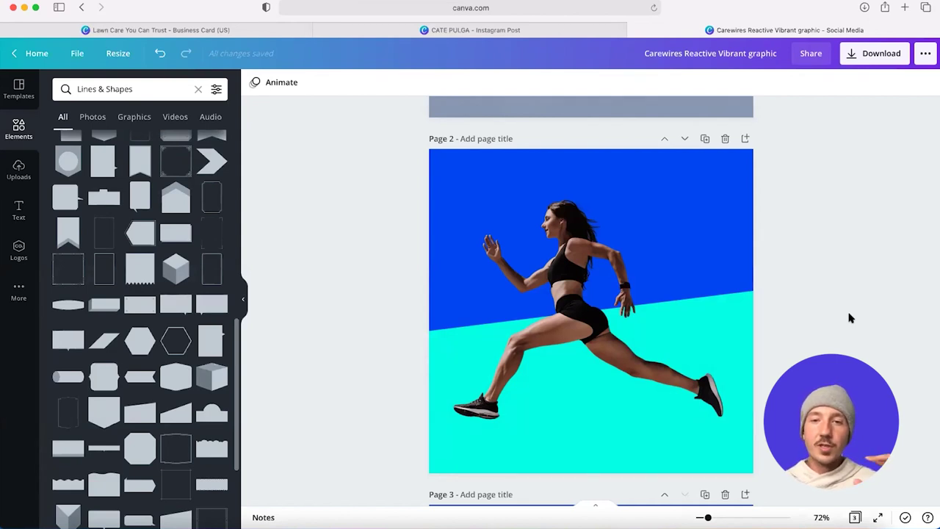
- Copy page 1's heading and body text boxes onto page 2
scroll(848, 342, down, 2)
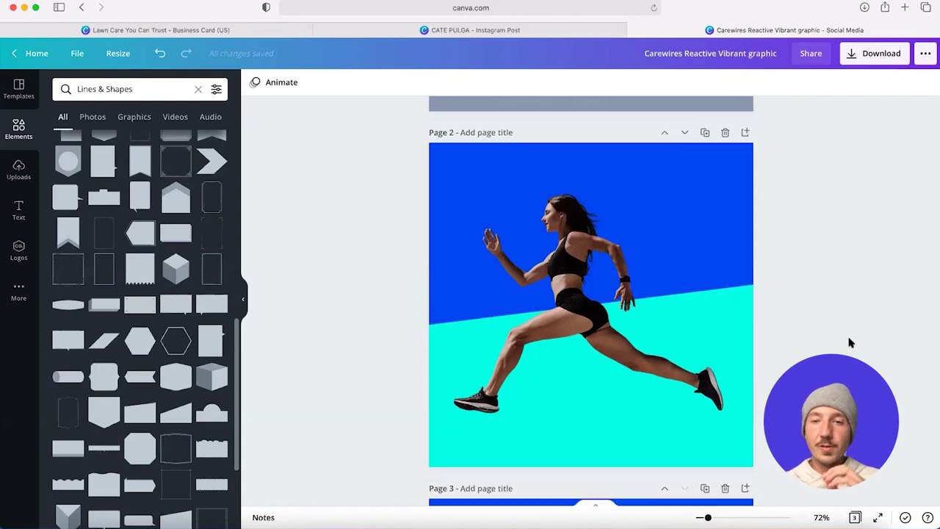
scroll(850, 342, up, 5)
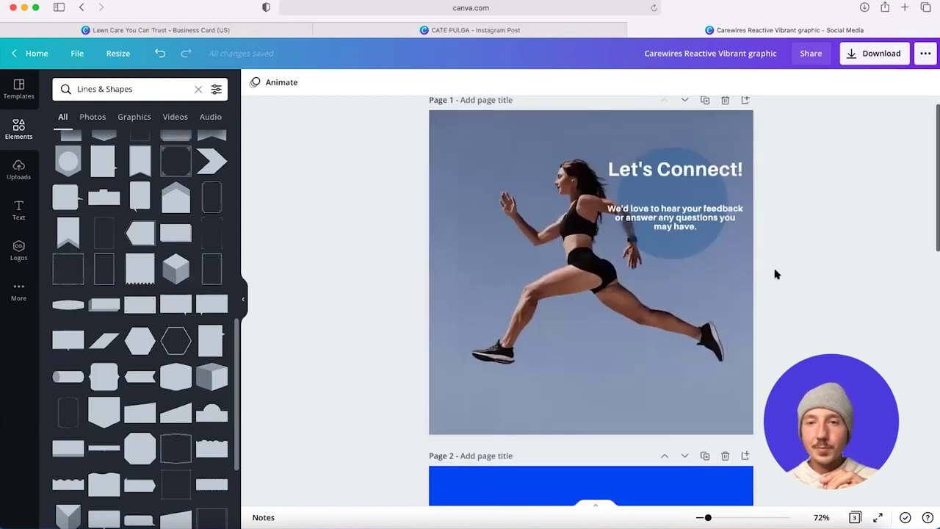
click(698, 178)
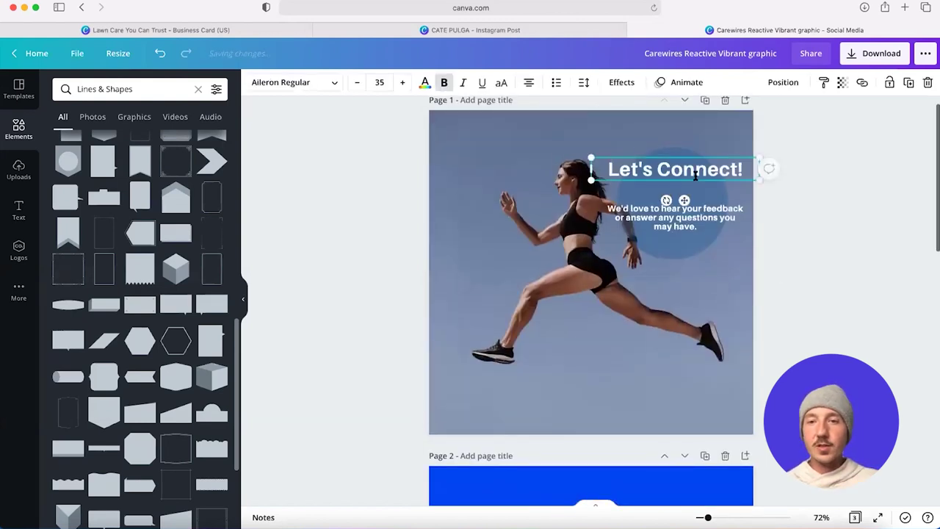
shift+click(713, 214)
scroll(712, 214, down, 5)
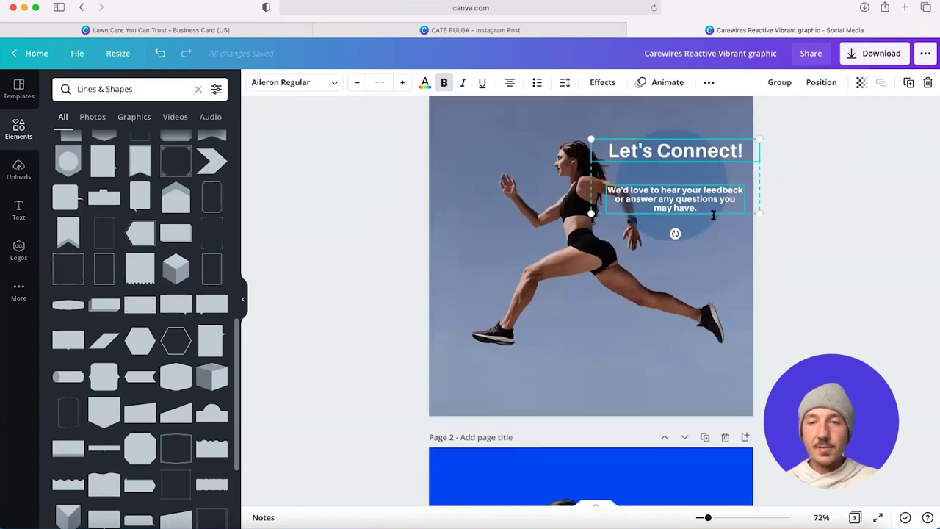
key(ctrl+v)
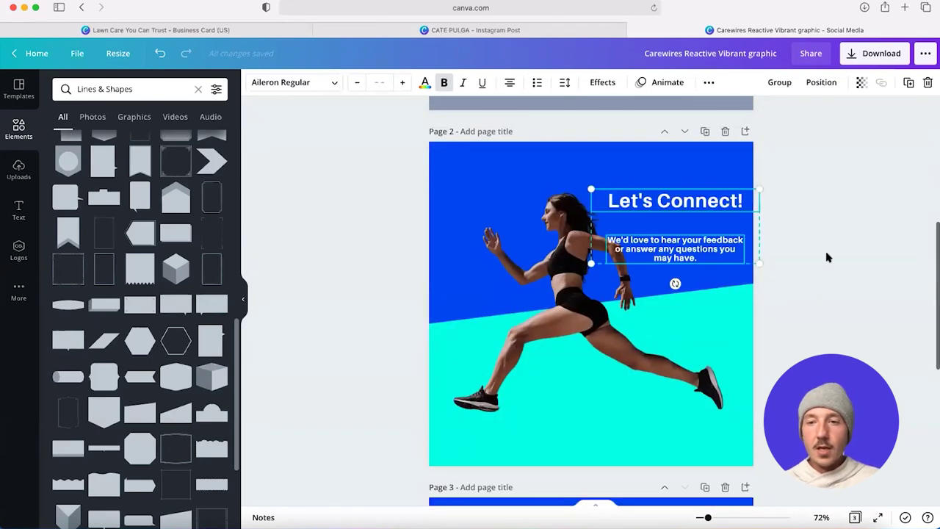
click(828, 257)
- Move the body text near the bottom and centre the uppercase LET'S CONNECT! heading at the top
click(676, 248)
drag(676, 248, 583, 404)
click(676, 200)
drag(676, 200, 577, 179)
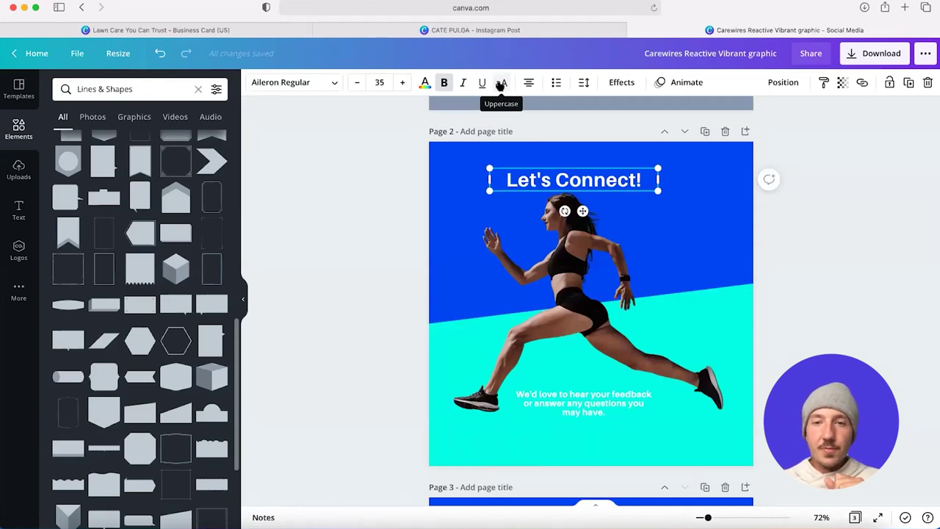
click(501, 83)
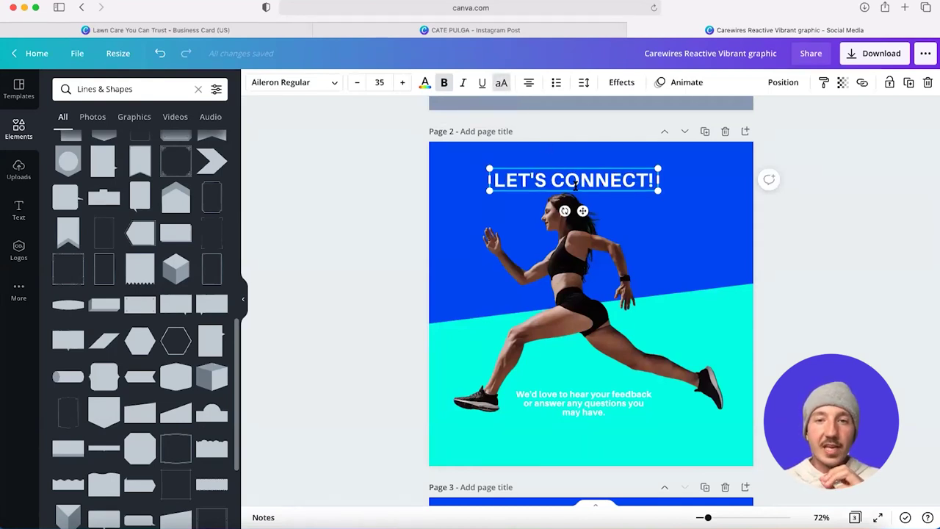
drag(584, 176, 601, 173)
click(933, 317)
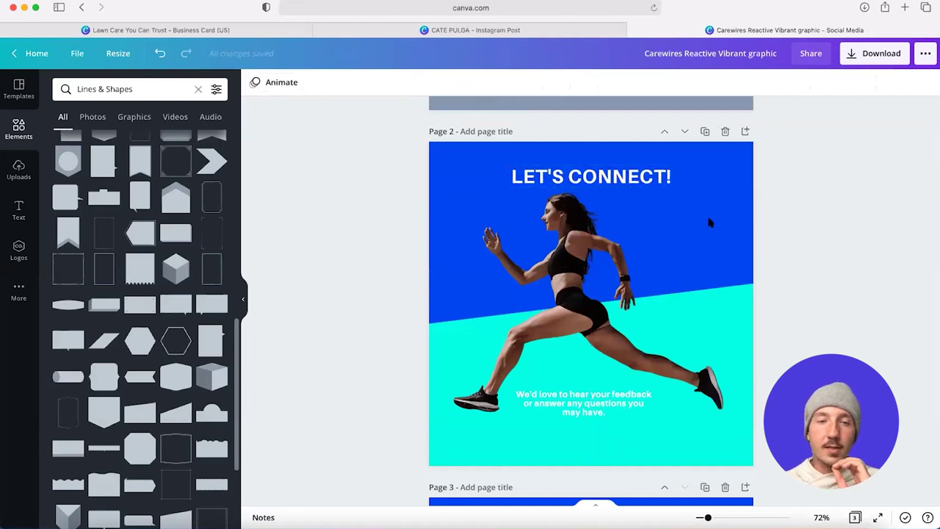
click(654, 178)
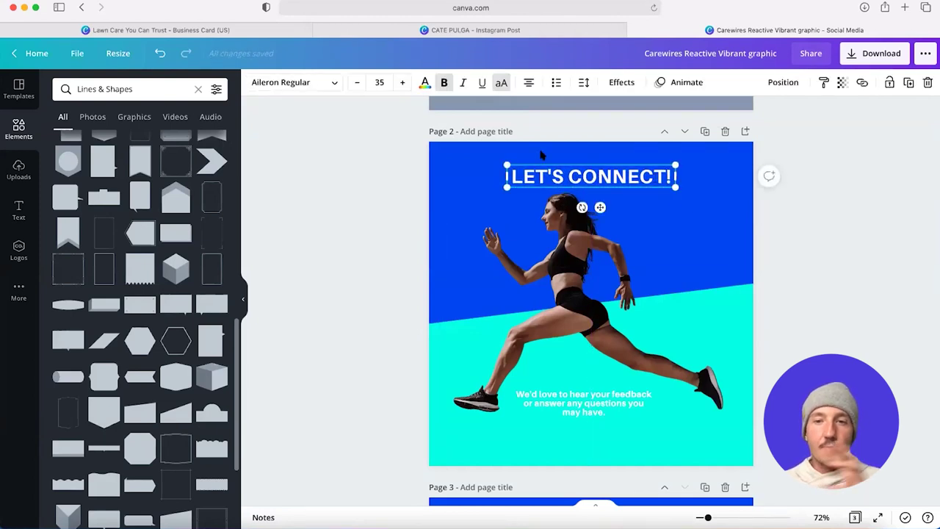
- Search the font list for 'oswald' and apply Oswald to the LET'S CONNECT! heading
click(272, 86)
scroll(168, 125, up, 2)
scroll(168, 125, up, 2)
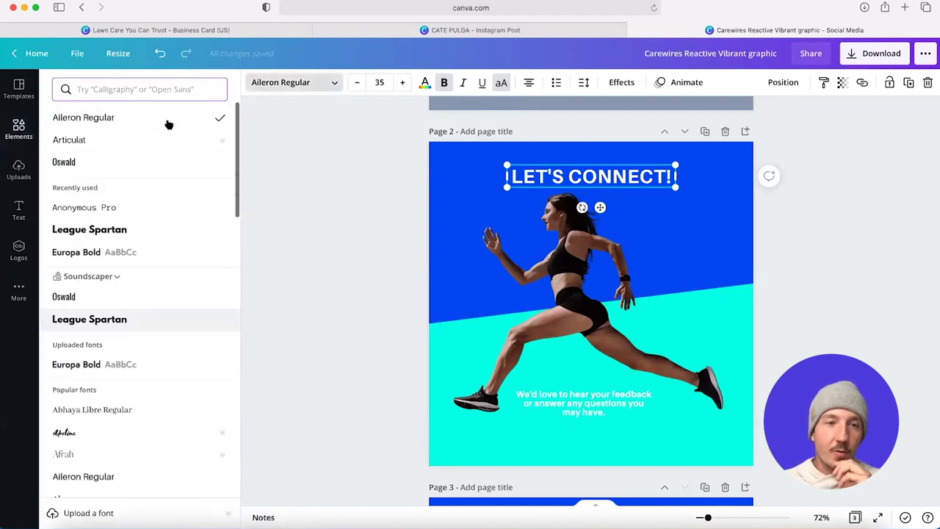
click(159, 90)
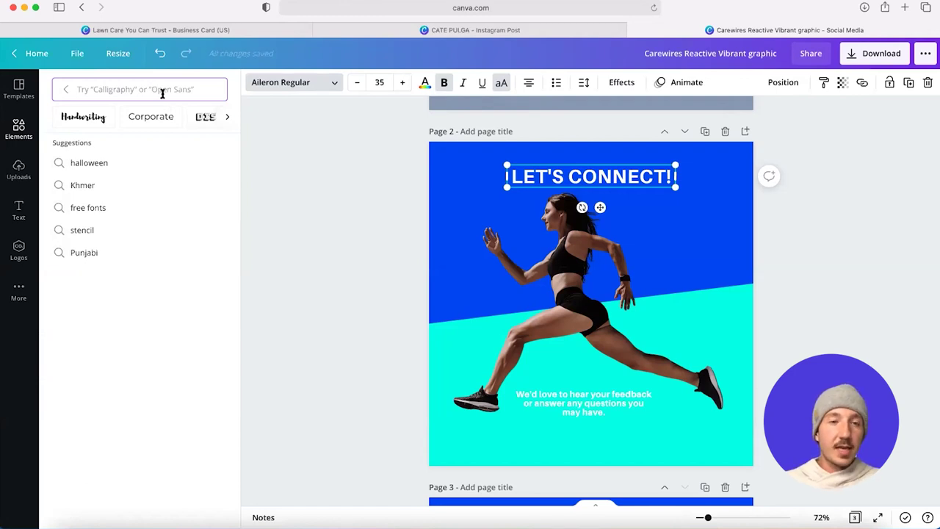
text(sans)
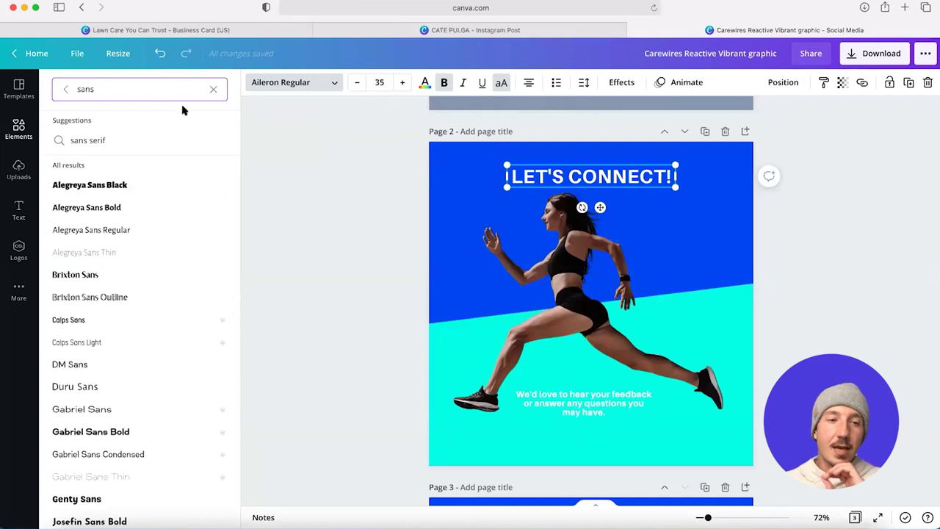
click(214, 90)
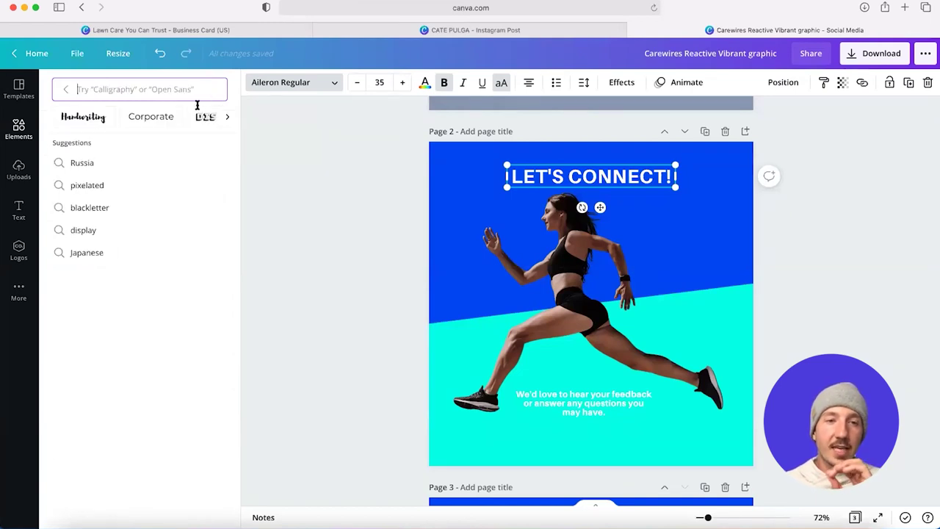
click(293, 82)
click(257, 83)
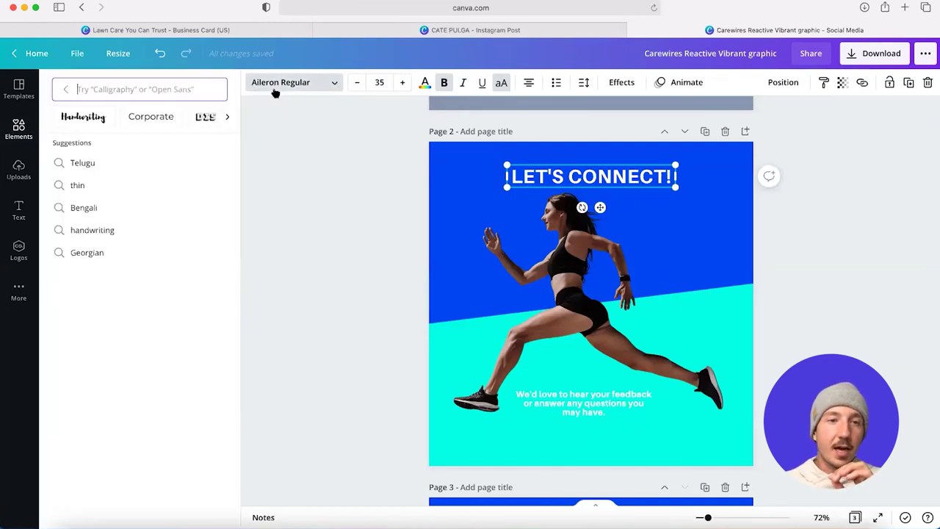
text(oswald)
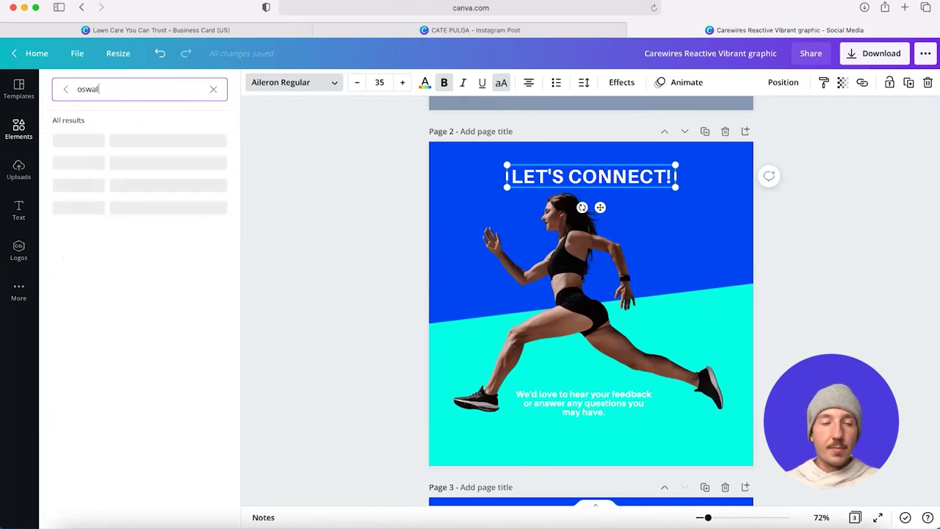
click(121, 143)
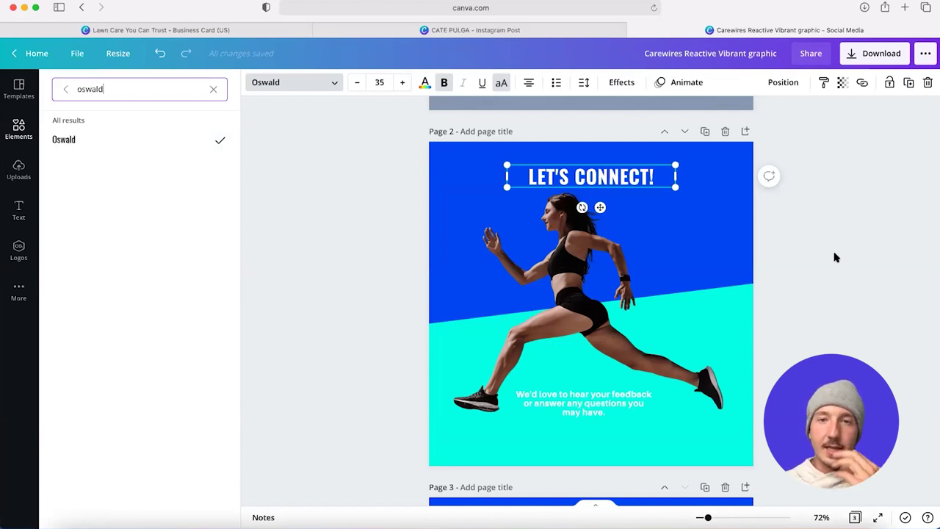
click(621, 82)
- Bend the heading with the Curve effect and enlarge it to size 93.2 around the runner
click(140, 401)
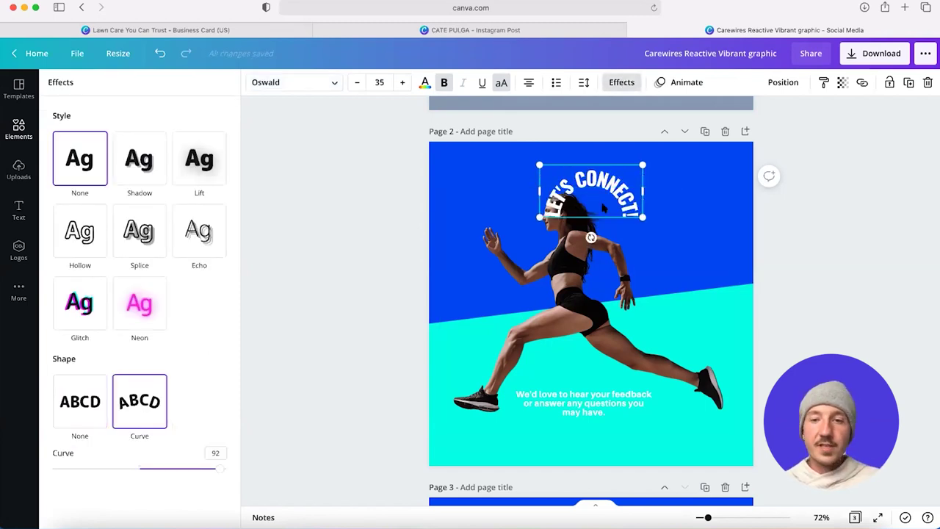
drag(590, 213, 583, 302)
drag(635, 251, 703, 217)
drag(638, 201, 637, 223)
drag(704, 174, 721, 167)
- Remove the heading's exclamation mark and set its curve to 90
double_click(710, 301)
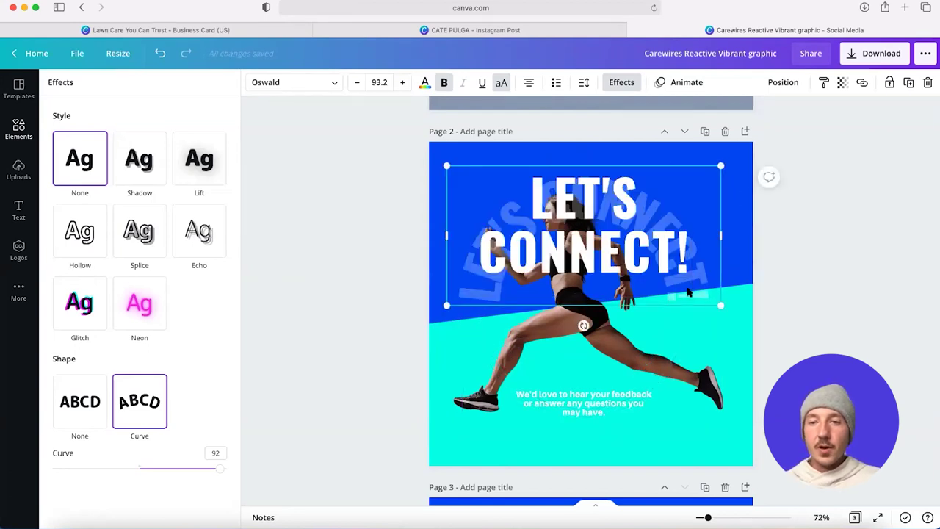
key(BackSpace)
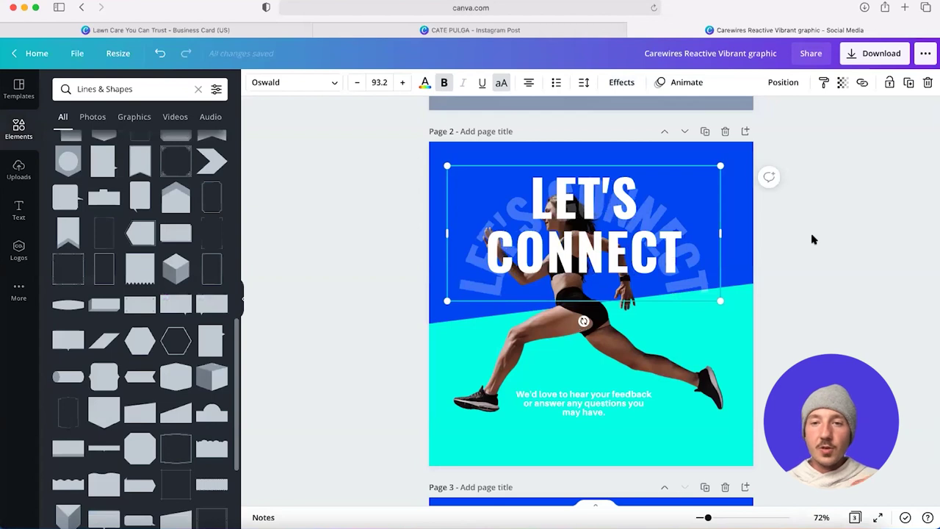
click(820, 240)
click(587, 191)
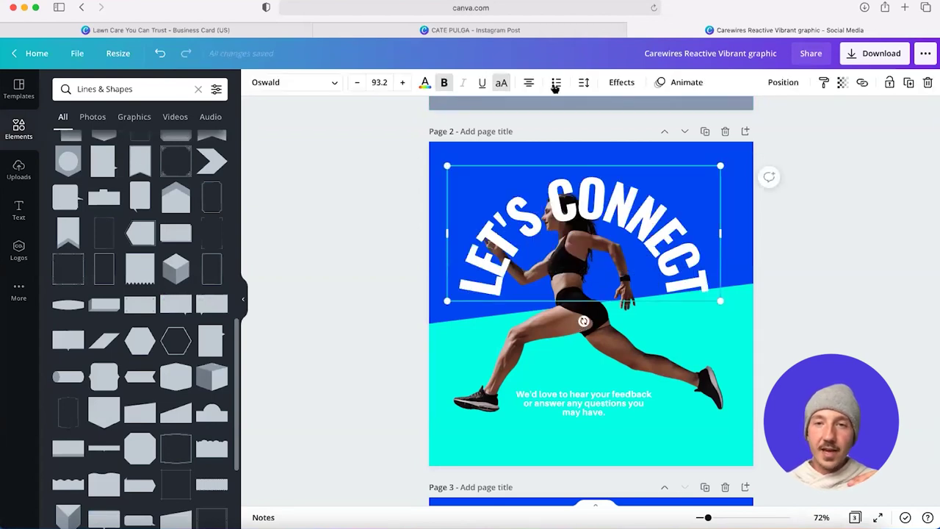
click(624, 83)
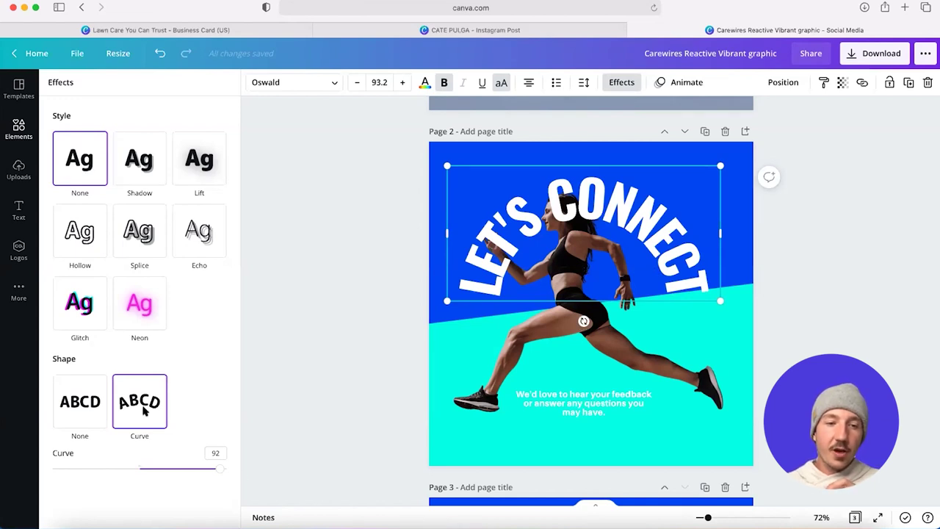
mouse_move(220, 471)
mouse_down()
mouse_move(208, 472)
mouse_move(221, 478)
mouse_up()
key(Escape)
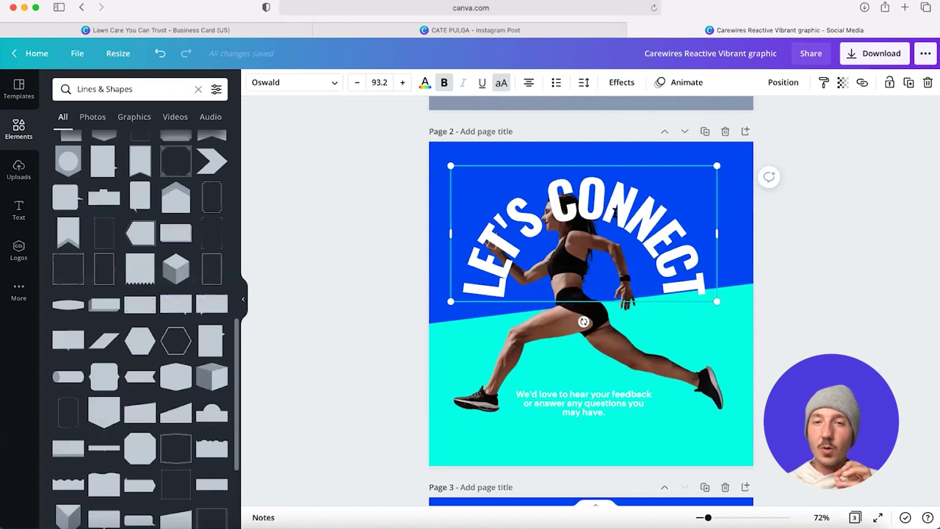
- Widen the heading's letter spacing to 100, keep curve 90, and tilt it to -8°
click(584, 82)
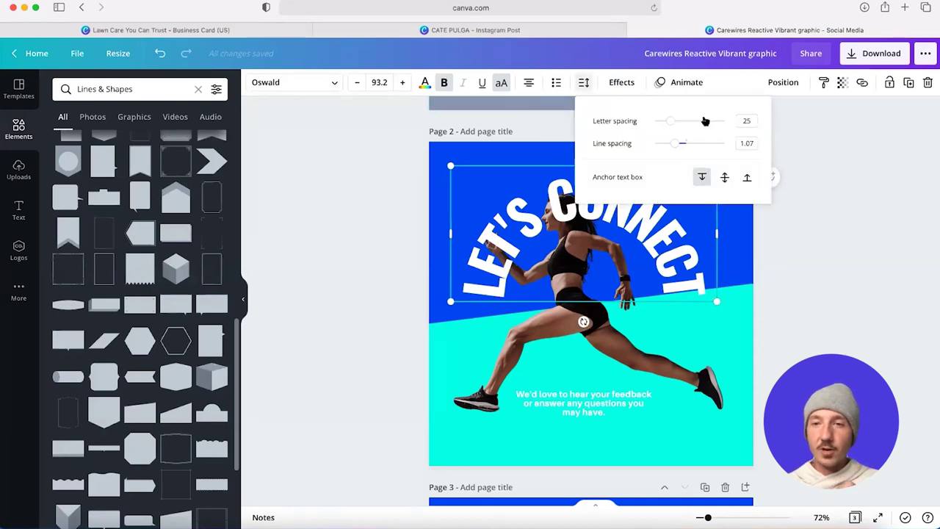
click(746, 121)
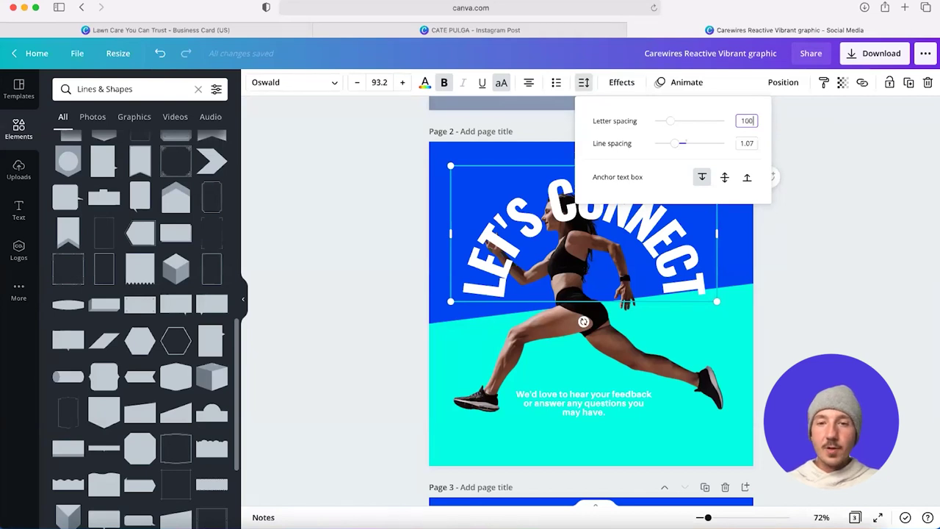
click(828, 269)
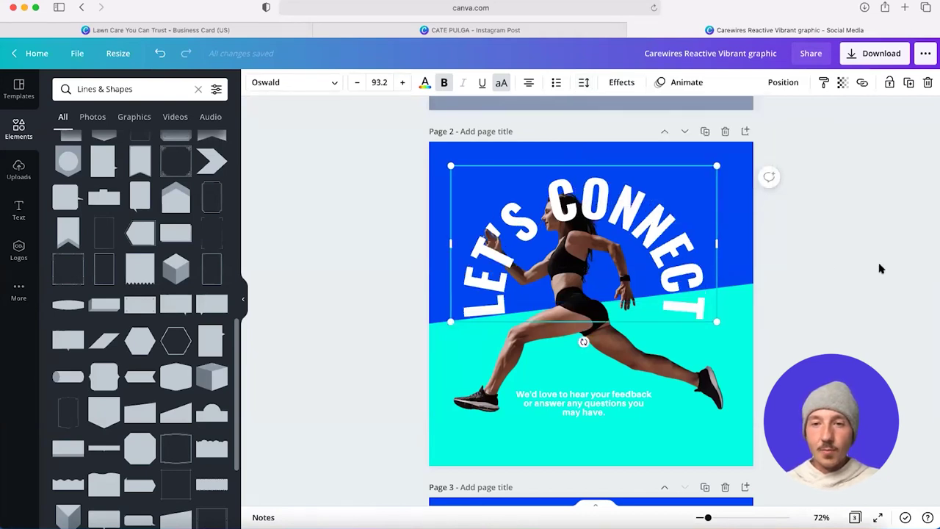
drag(654, 261, 645, 239)
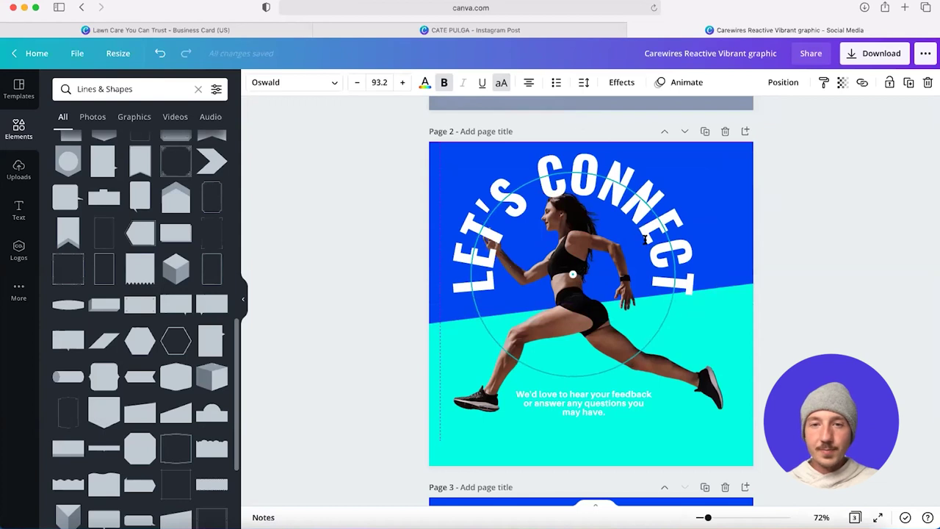
click(621, 83)
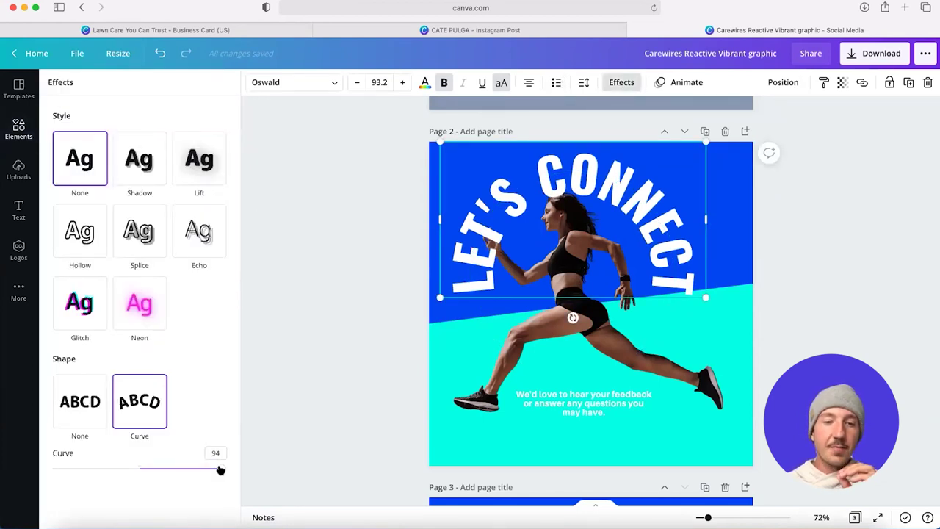
drag(220, 474, 219, 474)
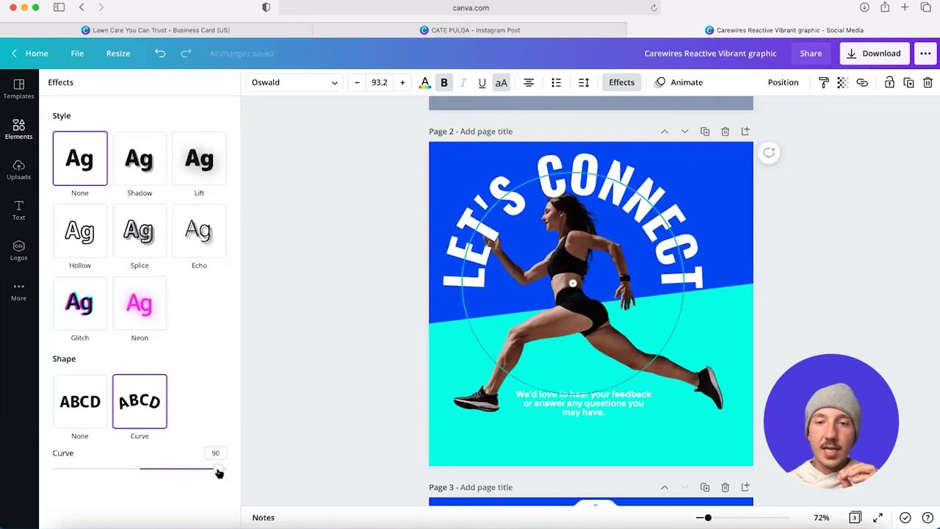
drag(572, 311, 614, 343)
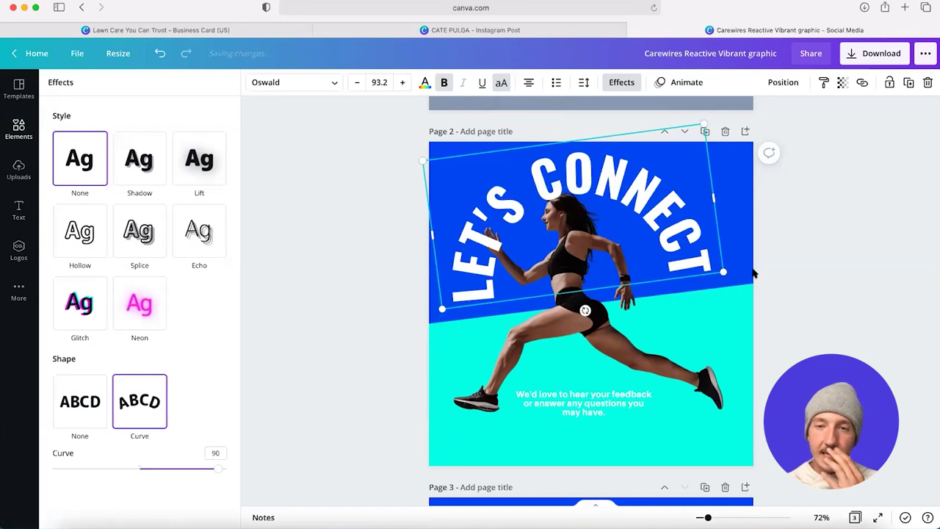
click(621, 83)
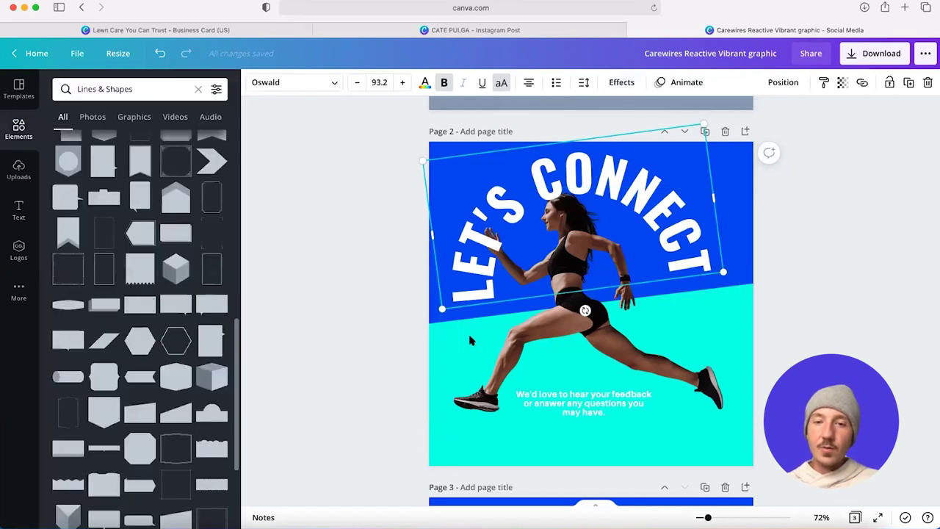
click(845, 283)
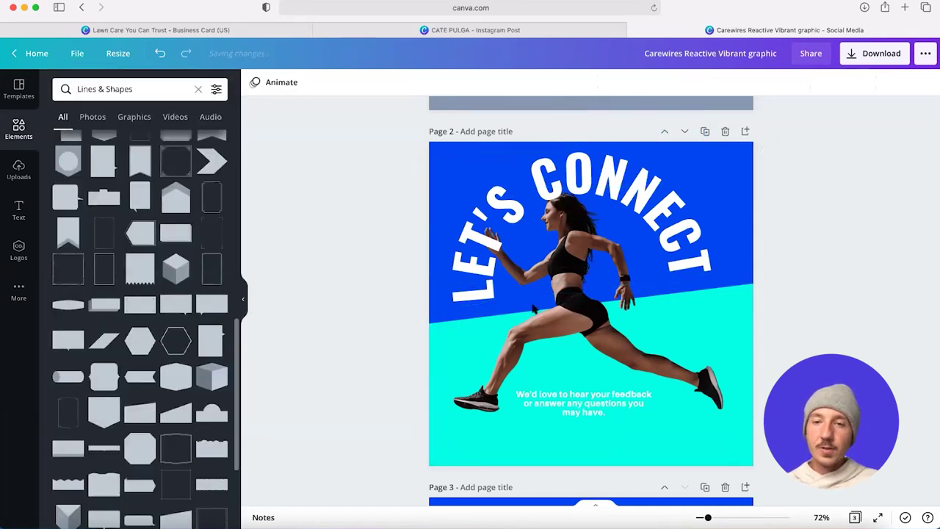
- Recolour the curved LET'S CONNECT heading to the design's aqua document colour
click(642, 171)
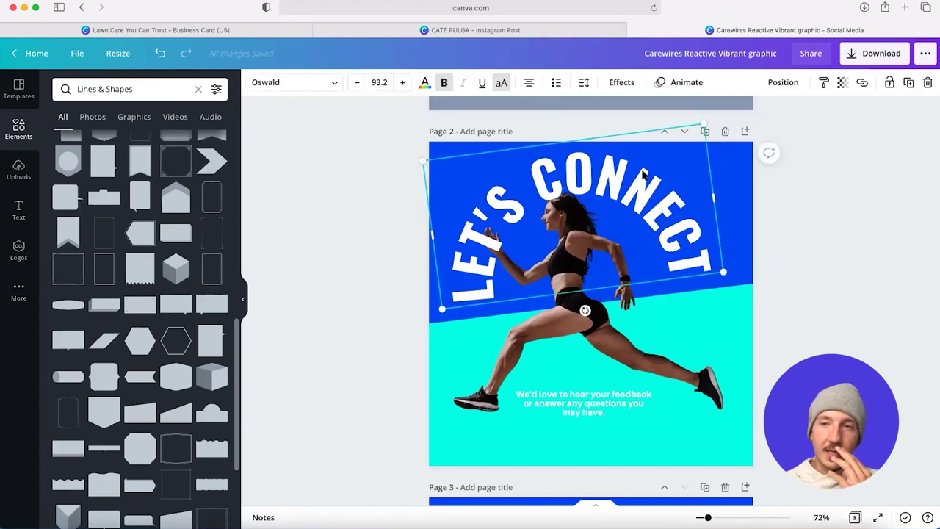
click(782, 83)
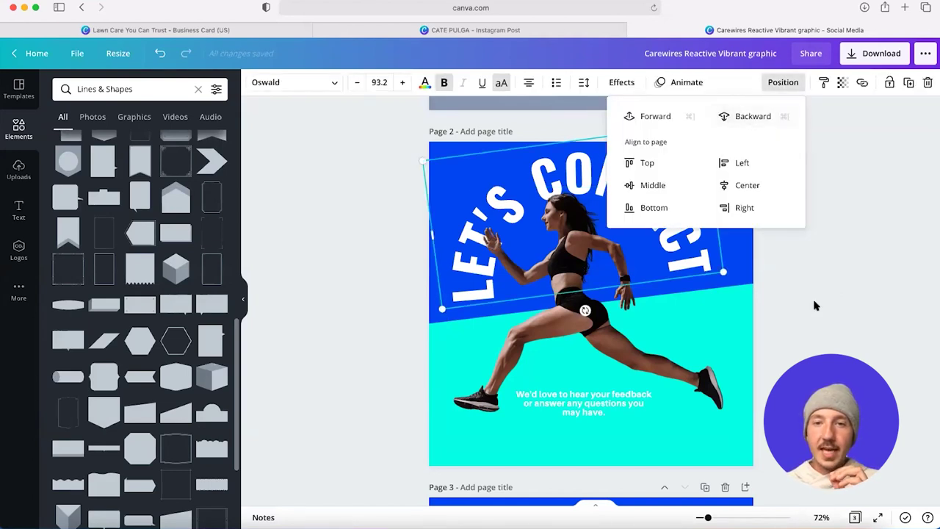
click(424, 82)
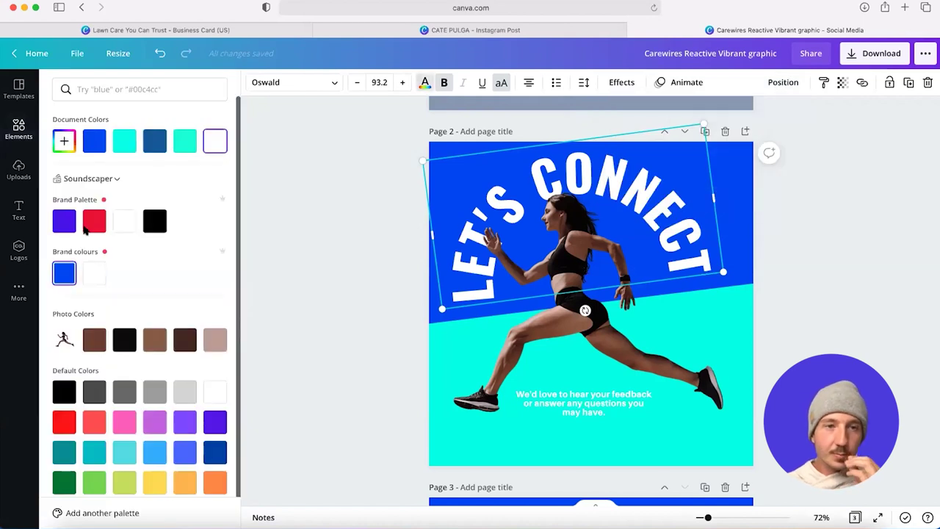
click(124, 141)
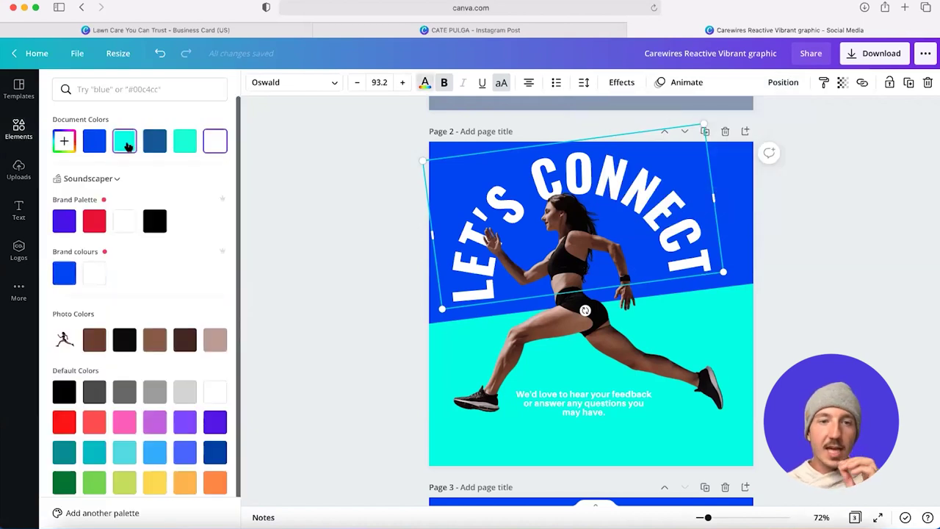
click(817, 279)
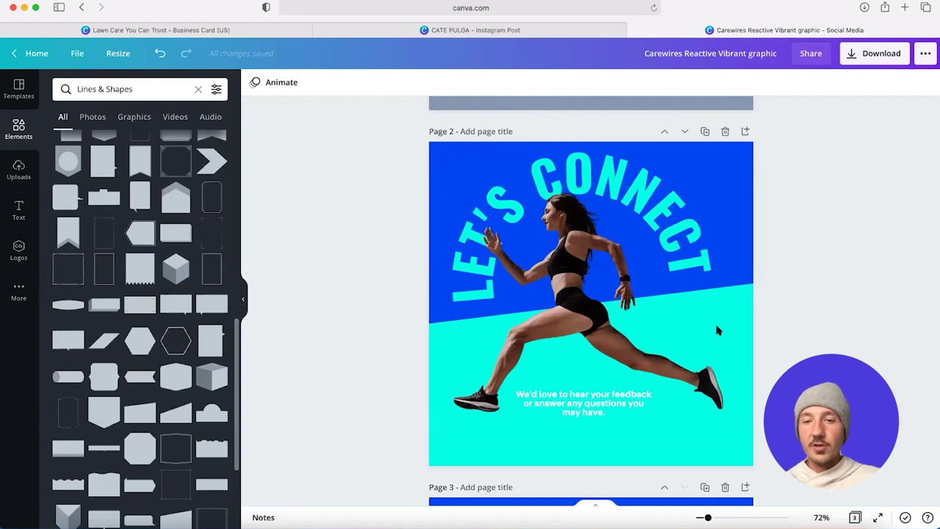
- Set the body text to blue Oswald capitals, widened to two lines
click(588, 400)
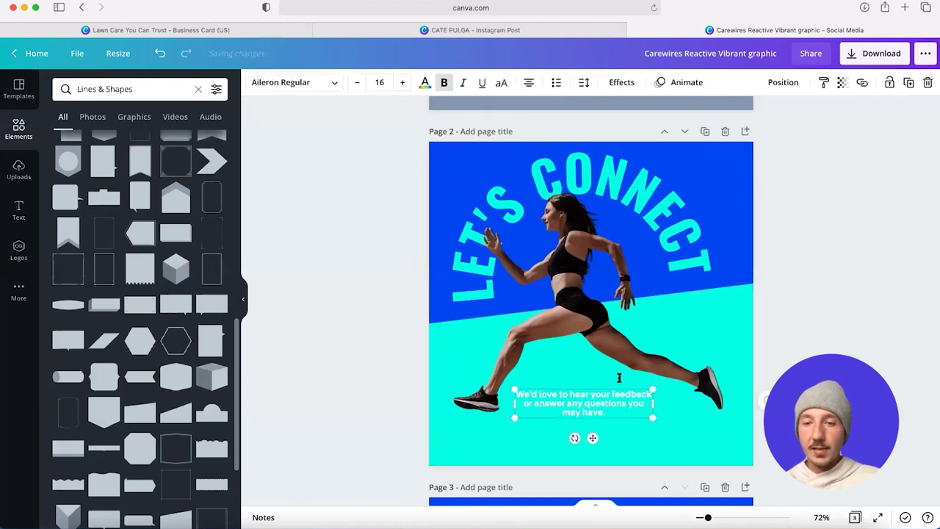
click(257, 82)
text(oswald)
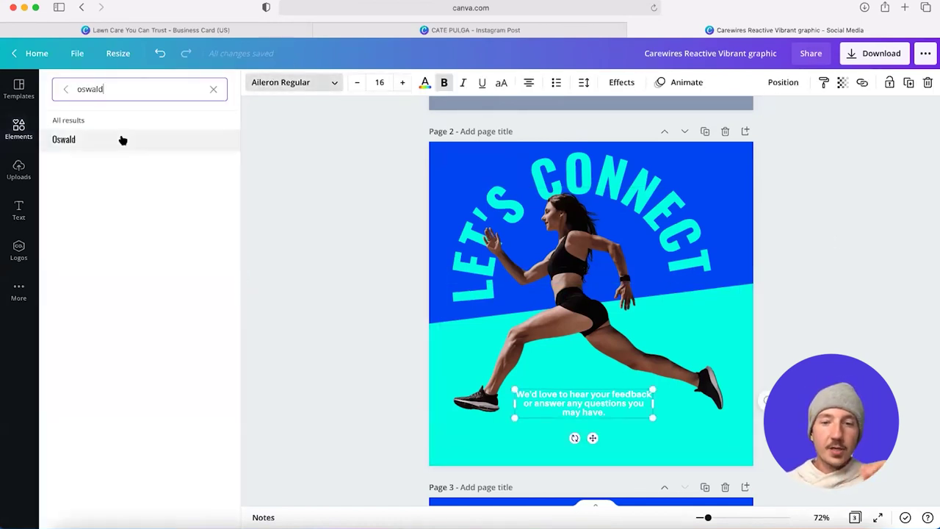
click(121, 139)
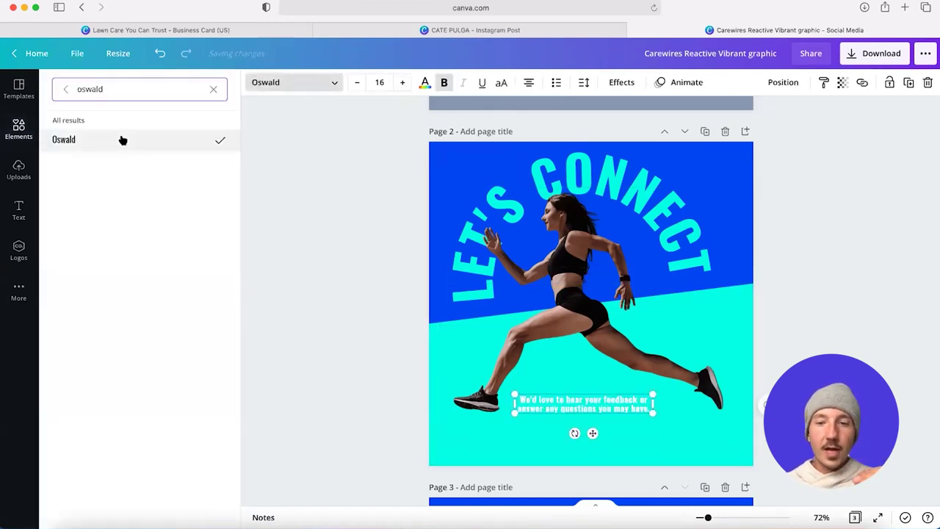
click(502, 82)
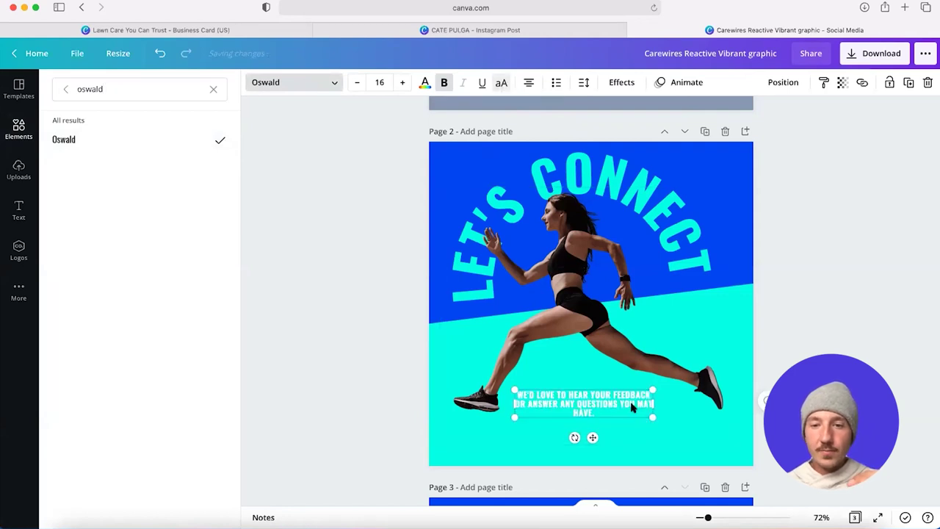
drag(653, 403, 712, 403)
click(425, 82)
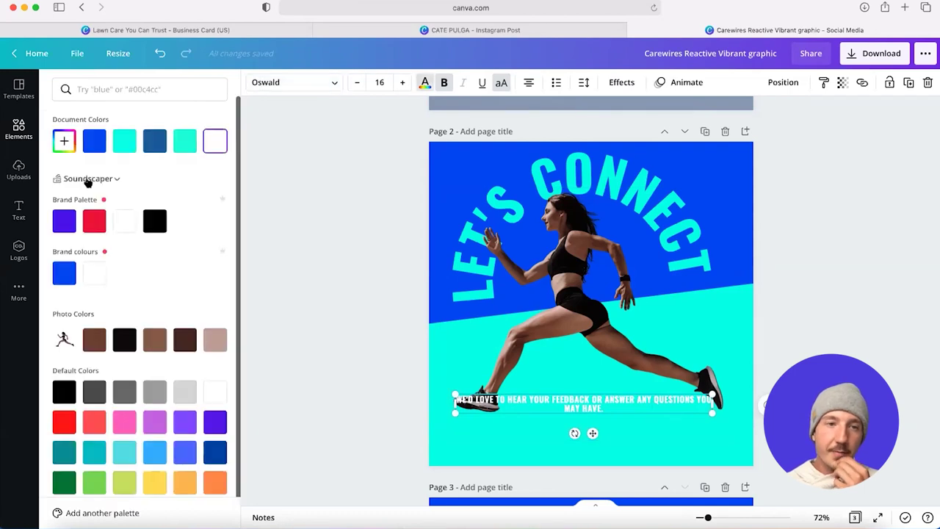
click(94, 141)
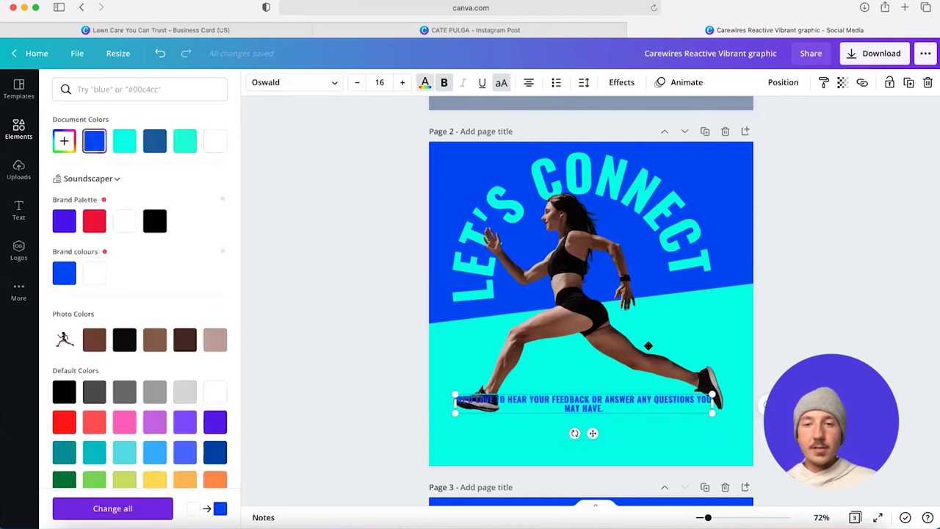
- Curve the body text, raise its size to 18, and place it low on the page
drag(646, 400, 654, 330)
click(620, 82)
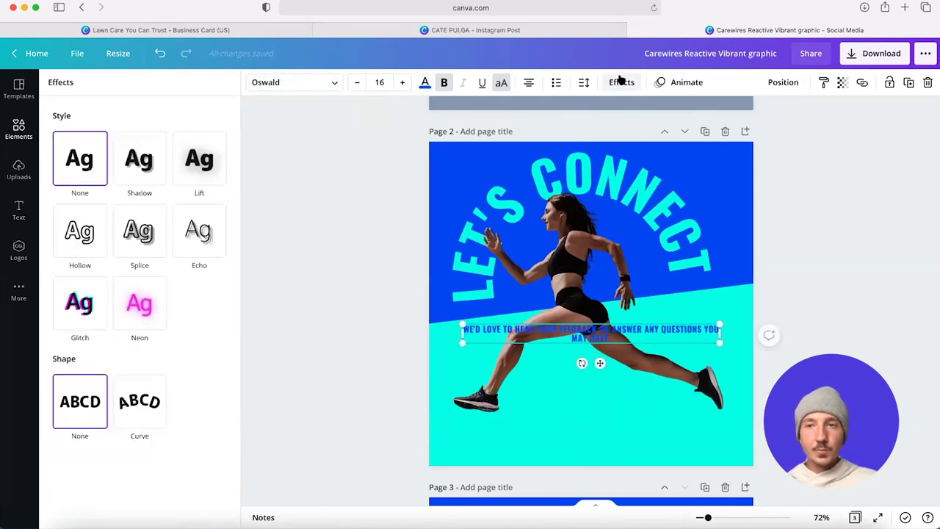
click(139, 411)
drag(164, 472, 123, 473)
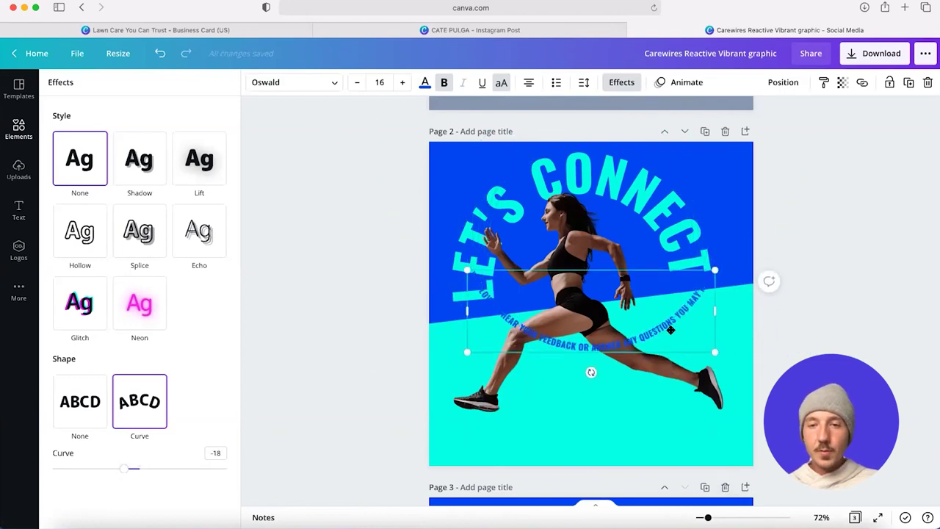
drag(670, 330, 662, 393)
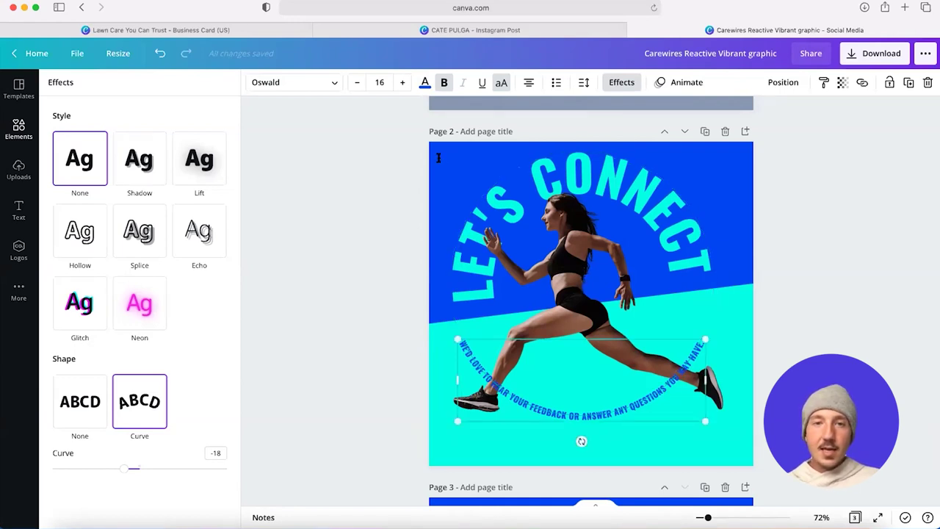
click(402, 82)
click(400, 82)
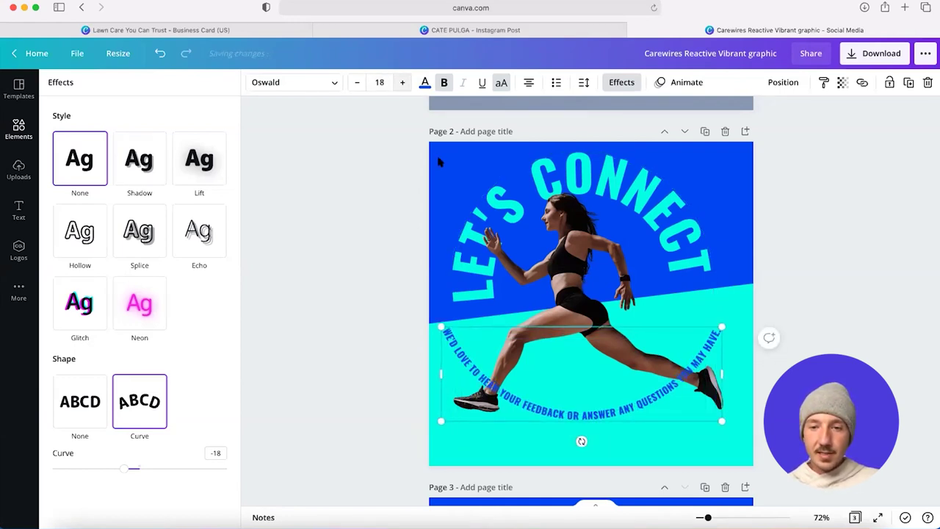
drag(671, 398, 655, 408)
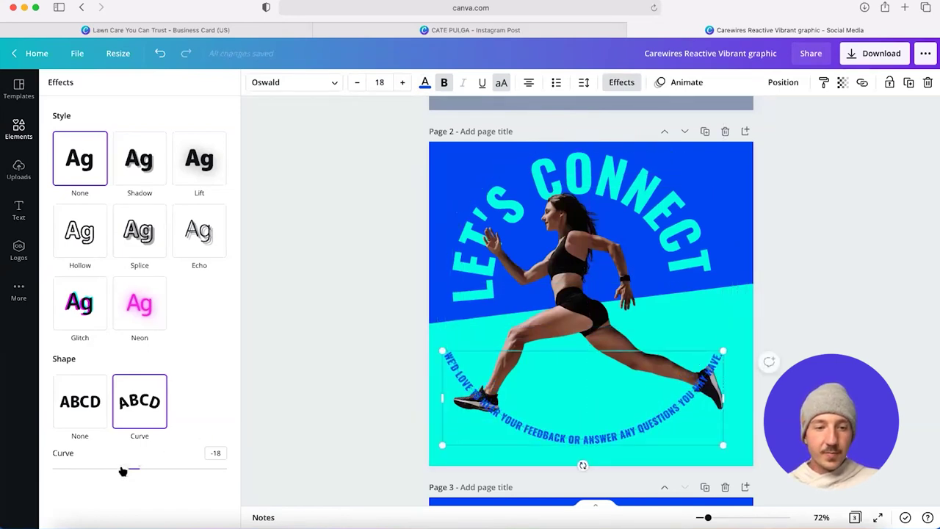
drag(121, 470, 119, 473)
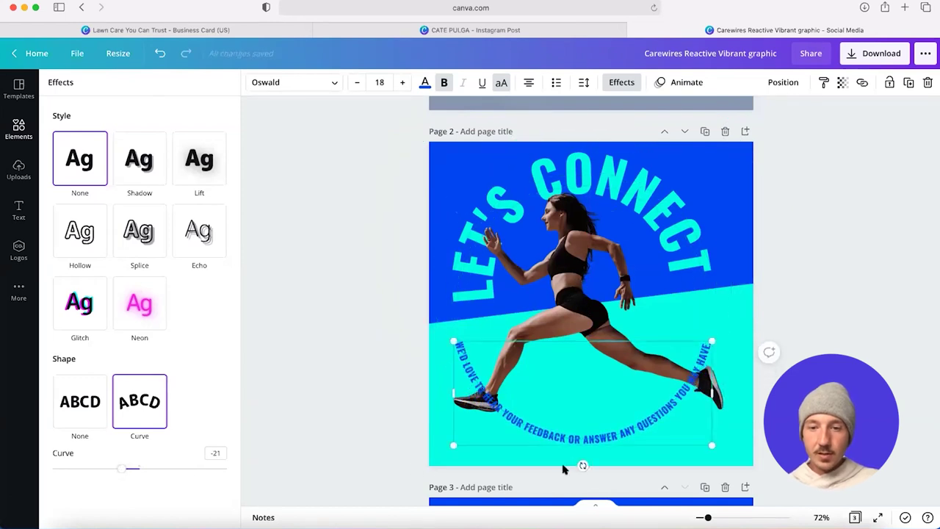
- Fine-tune the body text's curve, rotation, and size so it sits level beneath the heading
drag(590, 469, 601, 466)
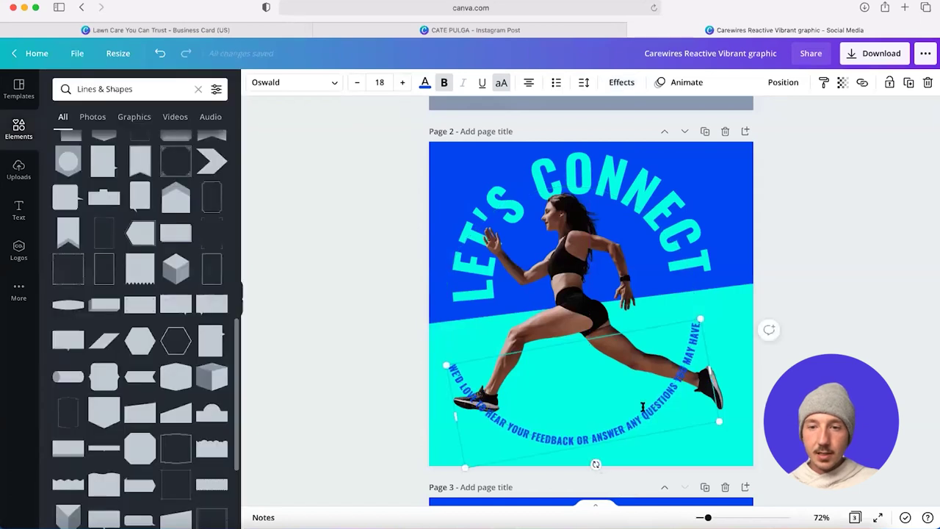
drag(652, 400, 659, 379)
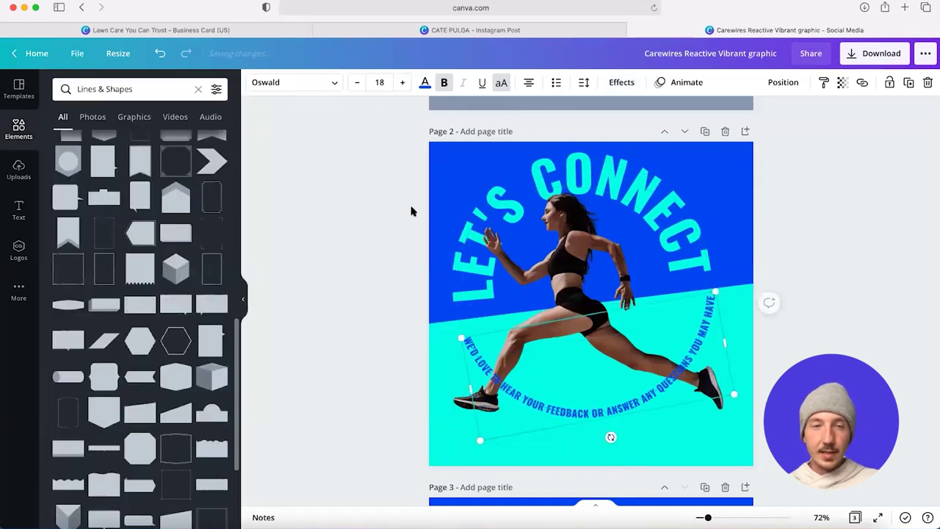
click(618, 83)
drag(123, 465, 124, 470)
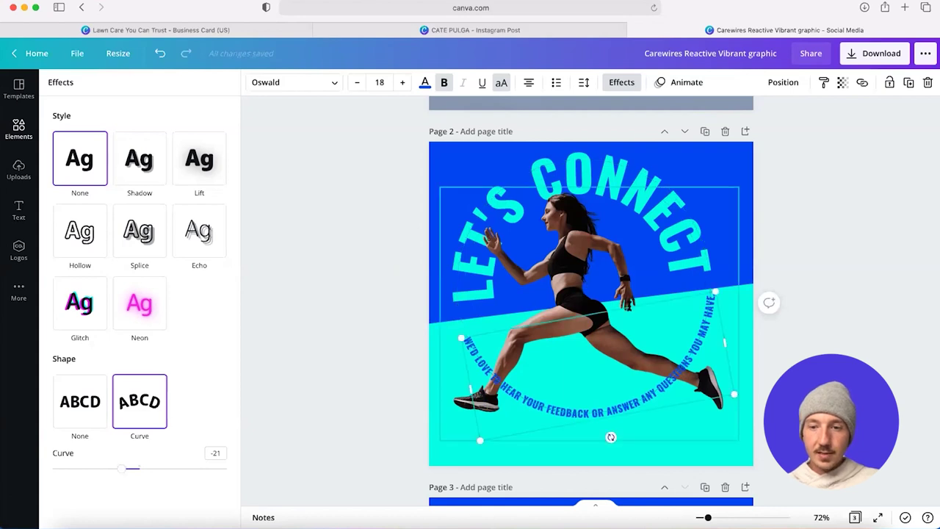
drag(609, 437, 603, 440)
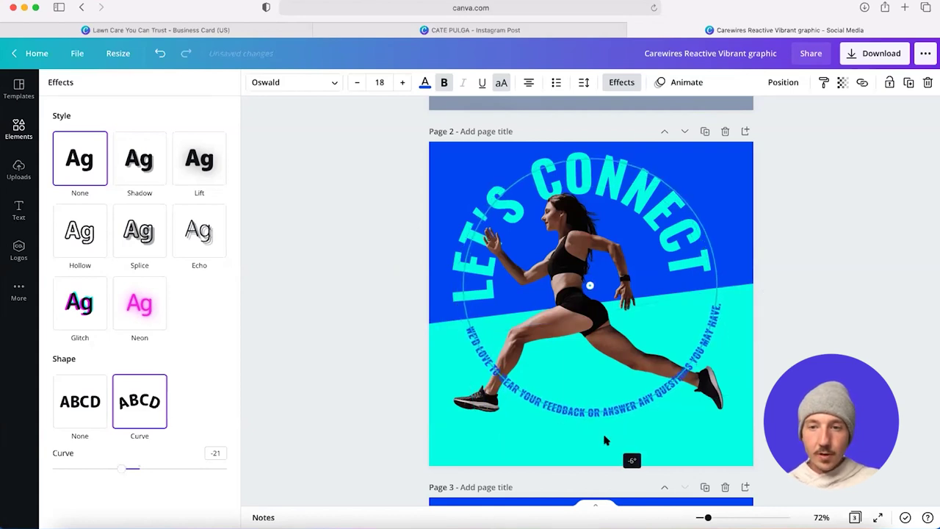
drag(606, 439, 608, 439)
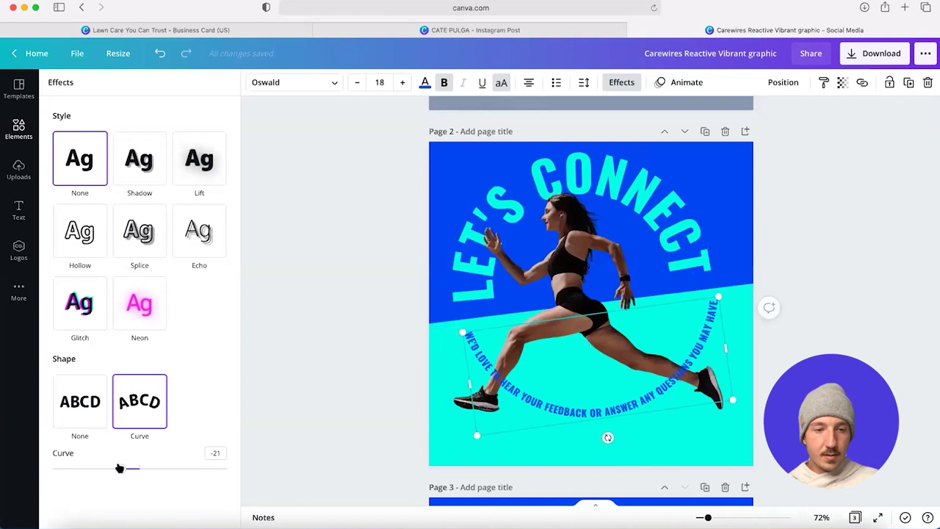
drag(120, 468, 121, 469)
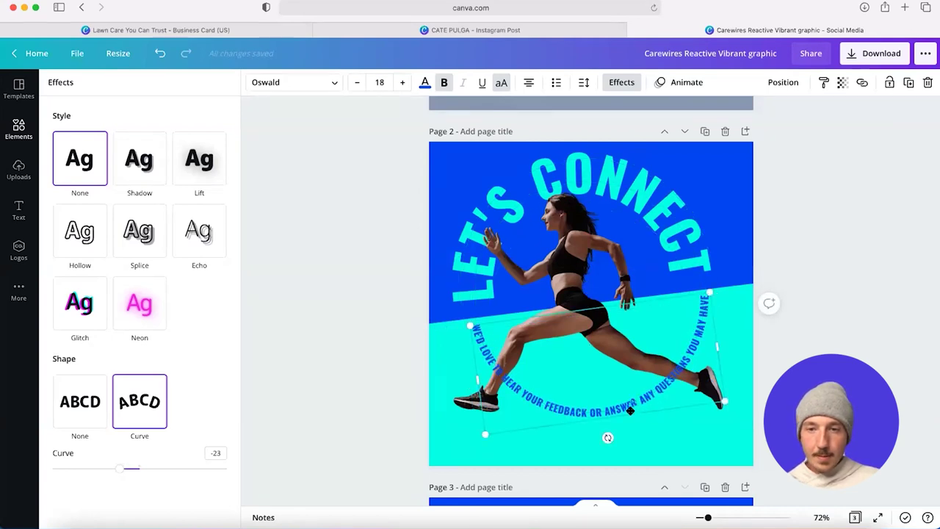
drag(630, 411, 630, 409)
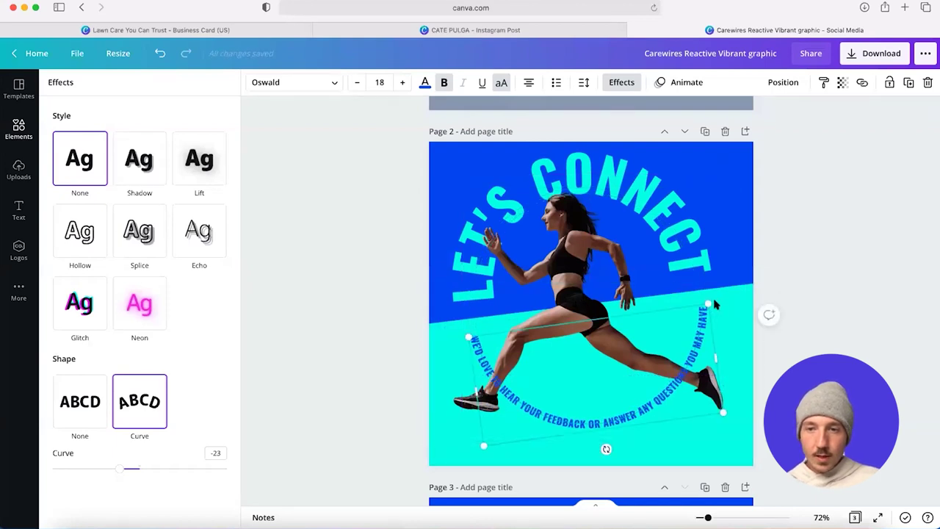
drag(716, 304, 719, 301)
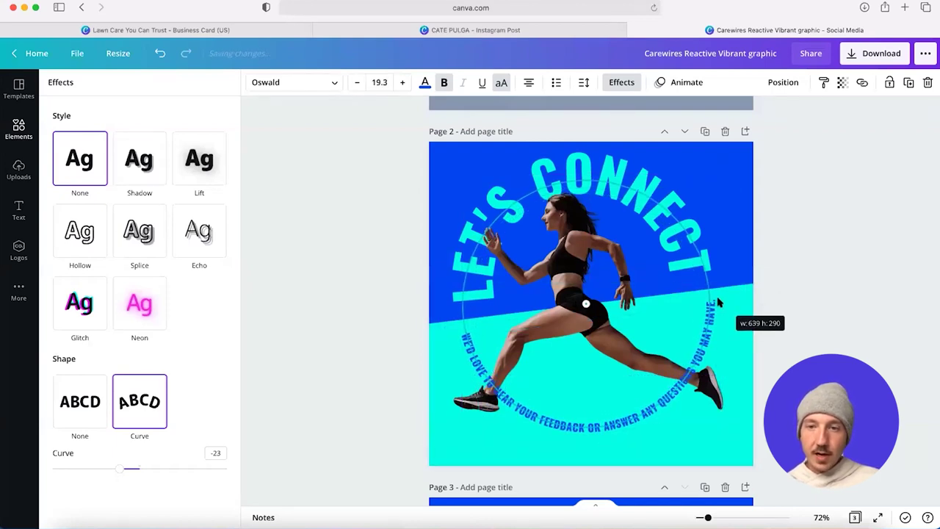
click(854, 292)
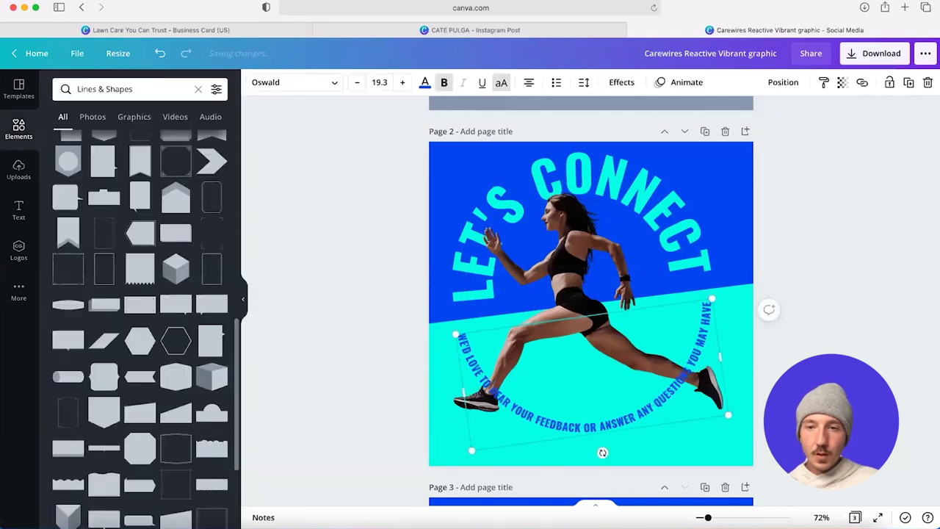
- Nudge both texts slightly right and down, then tilt the body text slightly clockwise
key(super+a)
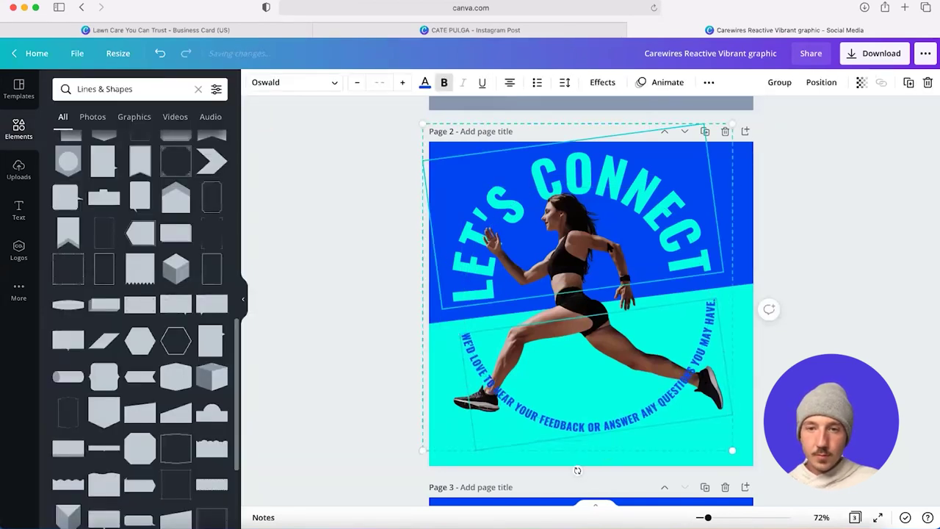
key(shift+Right)
key(shift+Right)
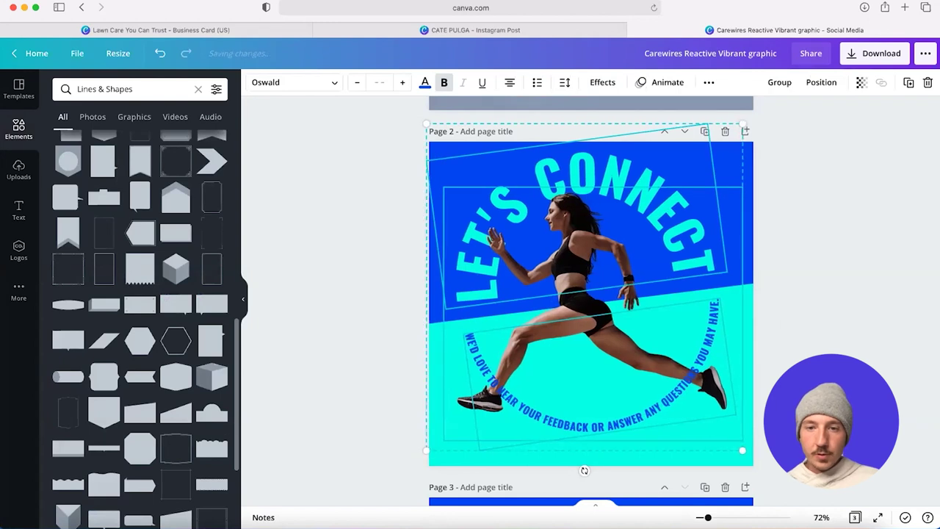
key(Down)
key(Down)
key(Down)
key(Down)
key(Down)
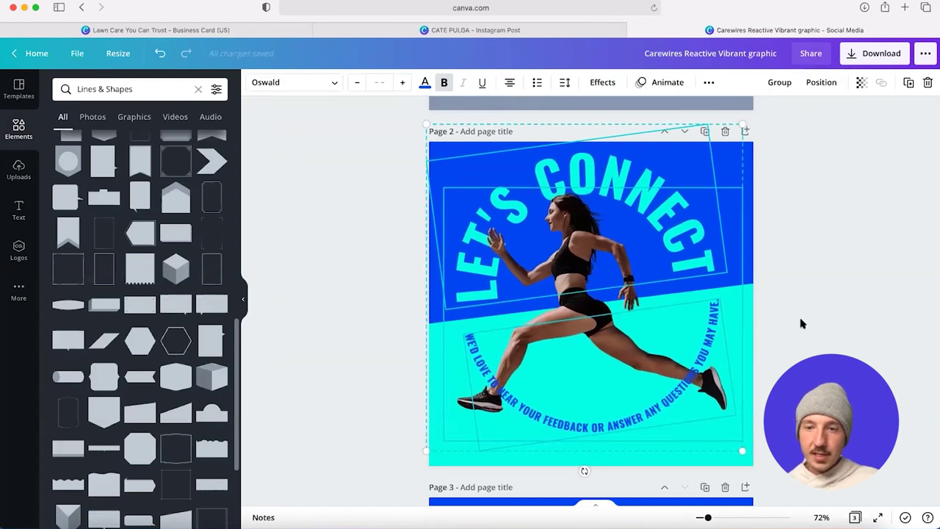
key(Escape)
click(625, 372)
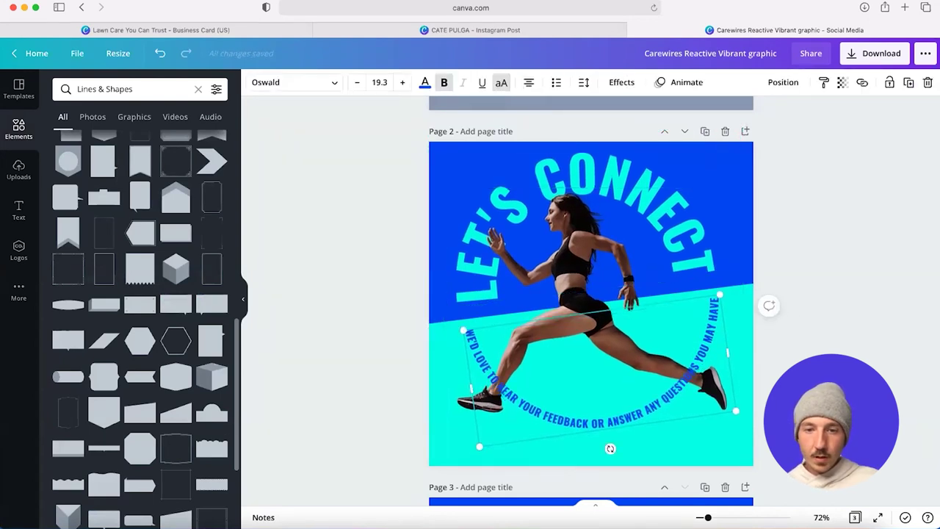
key(Down)
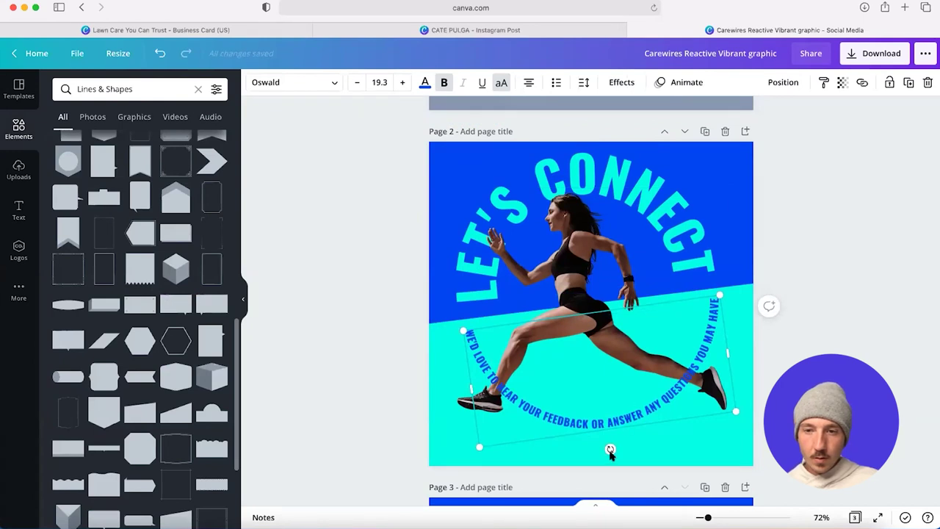
drag(608, 453, 604, 450)
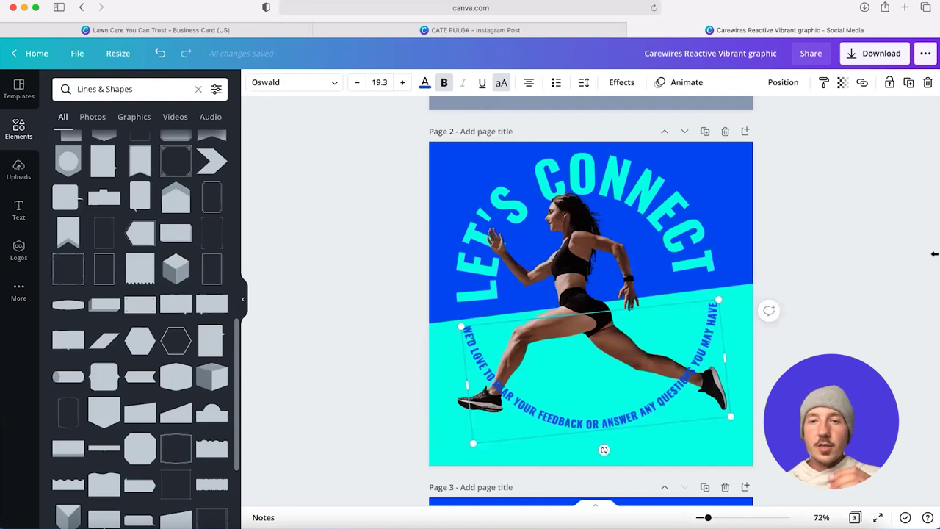
- Shift the runner photo slightly to the right
click(865, 254)
scroll(865, 255, down, 1)
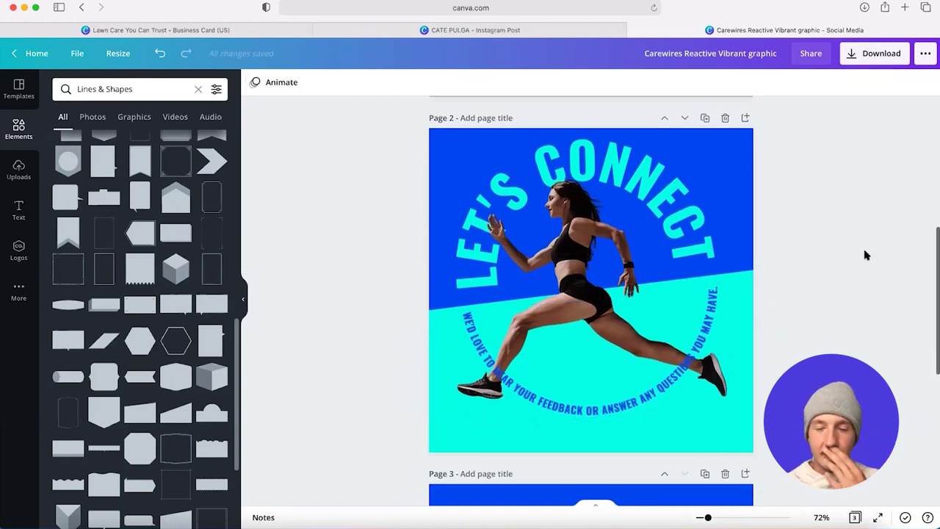
scroll(864, 255, up, 2)
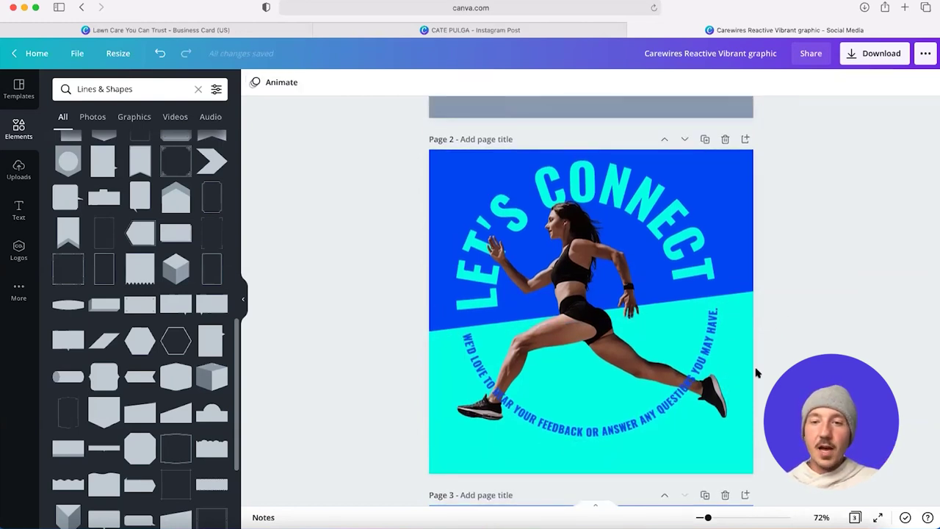
click(610, 309)
click(598, 290)
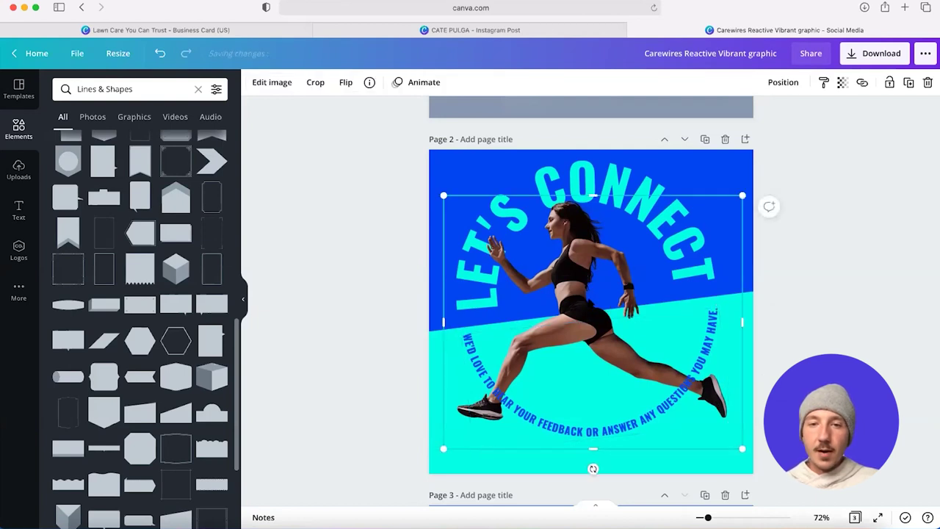
drag(599, 290, 602, 290)
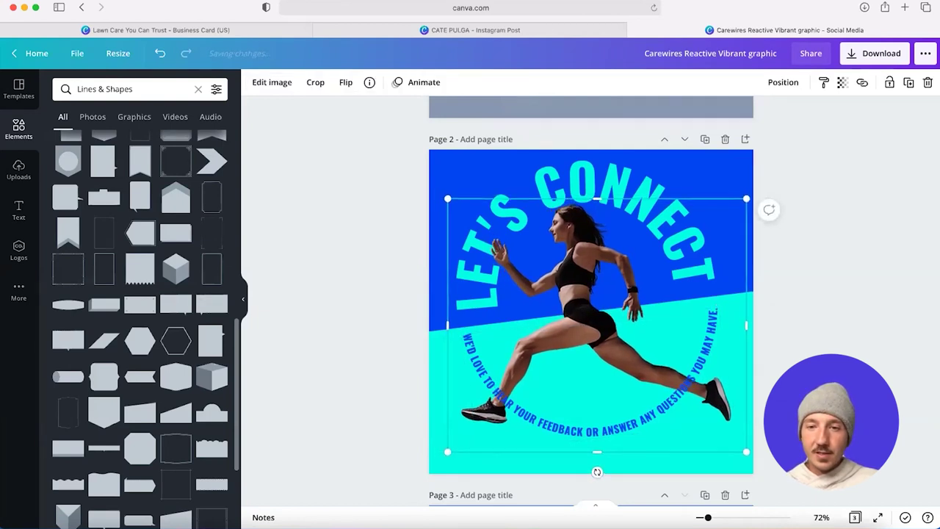
click(870, 309)
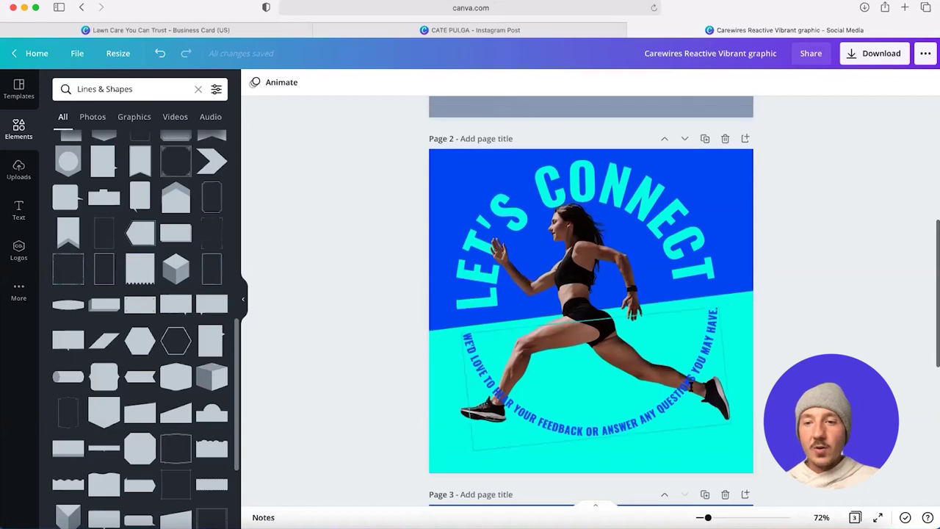
- Re-tilt the curved body text to follow the angled aqua band
click(679, 386)
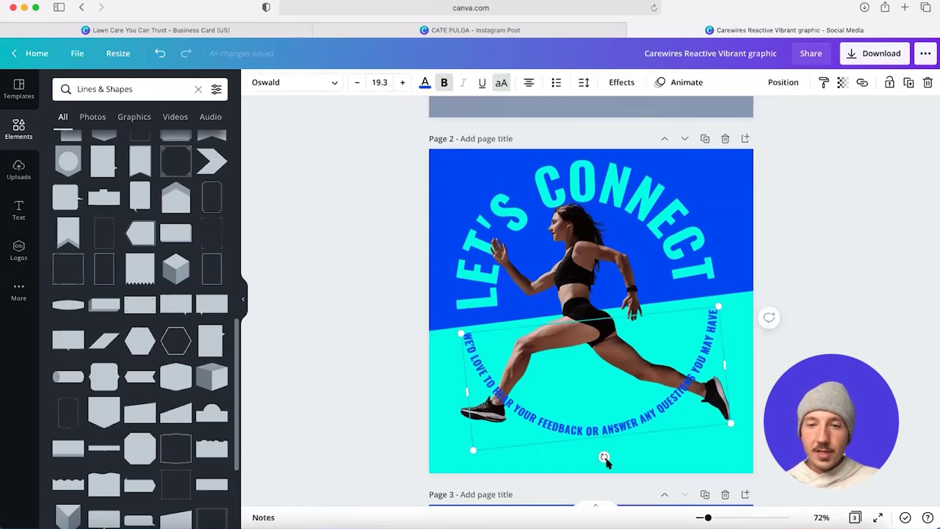
drag(604, 456, 632, 467)
key(Escape)
scroll(631, 467, down, 1)
scroll(591, 294, down, 1)
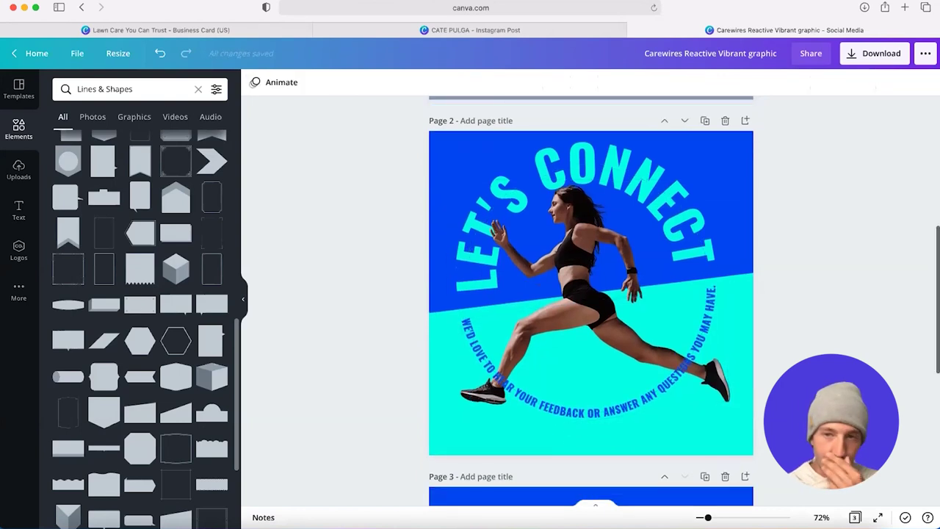
click(612, 435)
key(Escape)
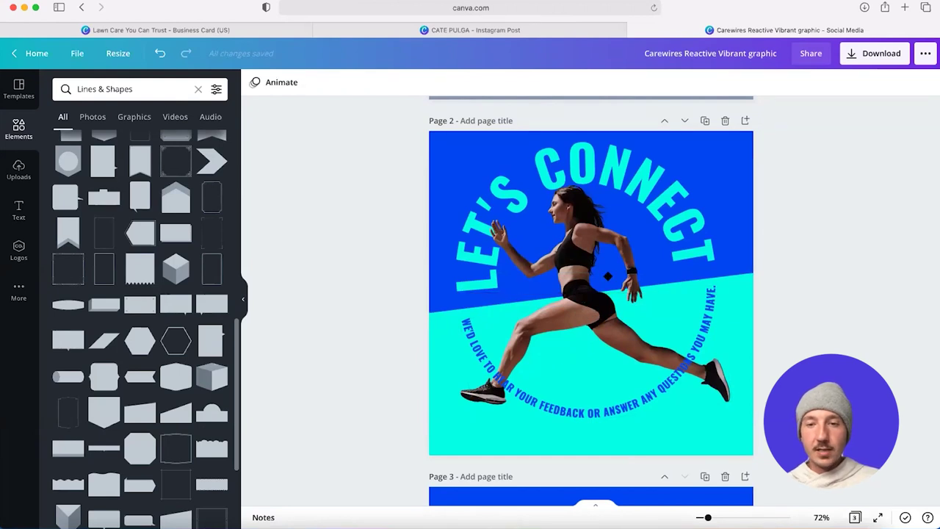
- Add a new text box reading 'LINK IN BIO', centred near the page bottom
key(t)
drag(598, 320, 588, 466)
double_click(591, 433)
text(LINK )
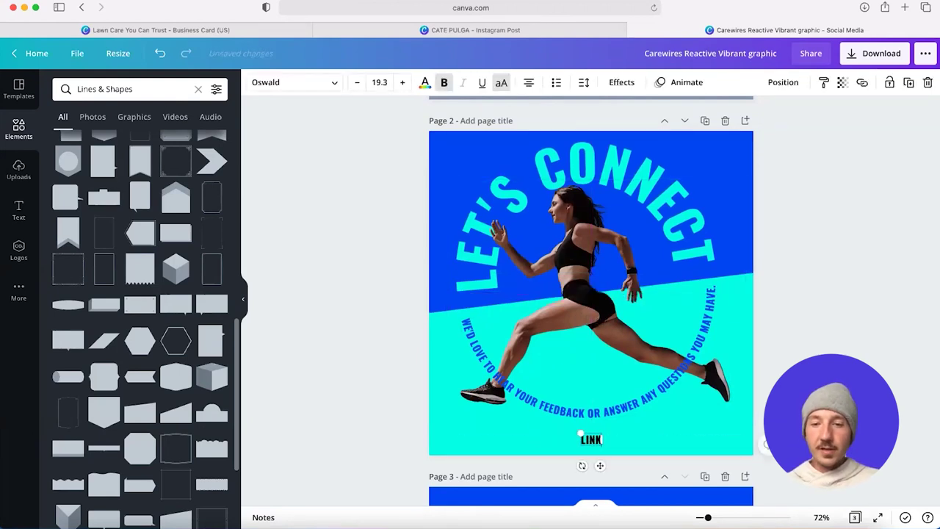
text(IN BIO)
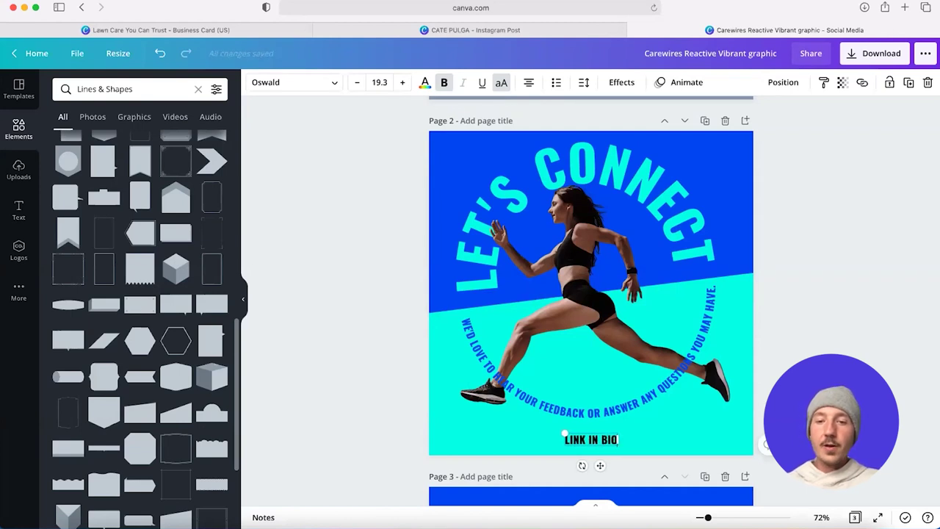
click(534, 477)
click(587, 437)
drag(587, 435, 585, 432)
- Set LINK IN BIO in Garet Book and colour it the document's blue
click(286, 83)
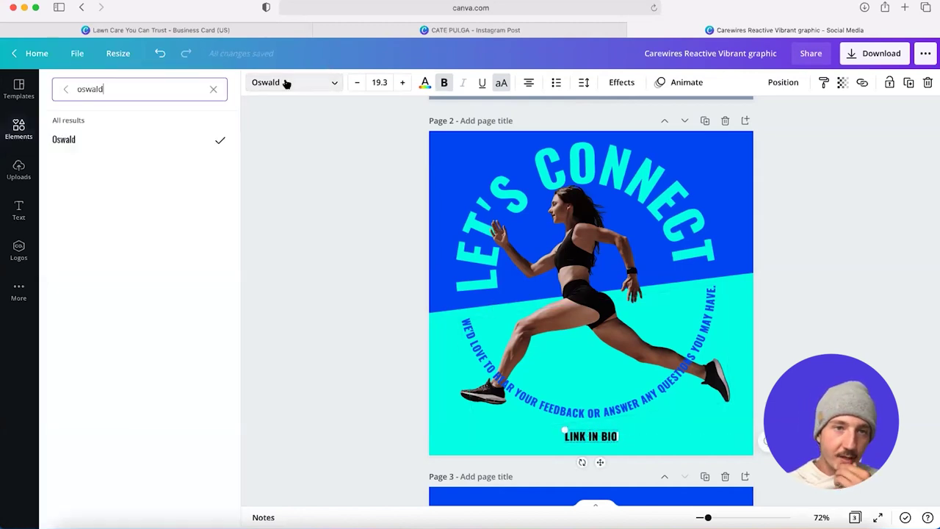
click(218, 91)
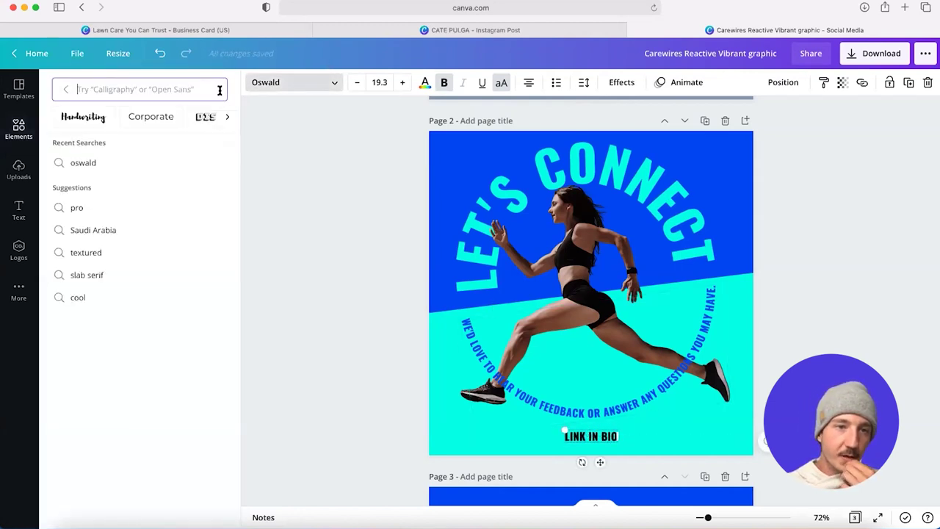
click(160, 120)
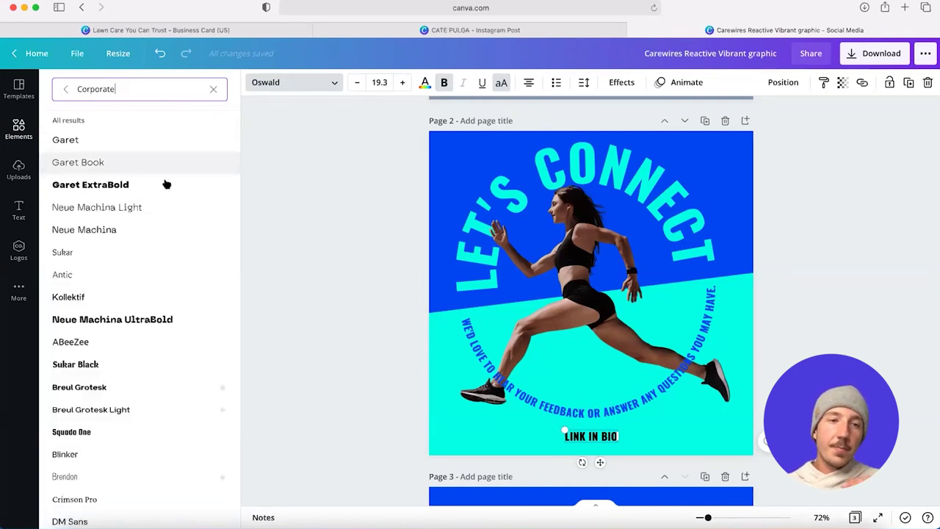
double_click(125, 91)
text(sans )
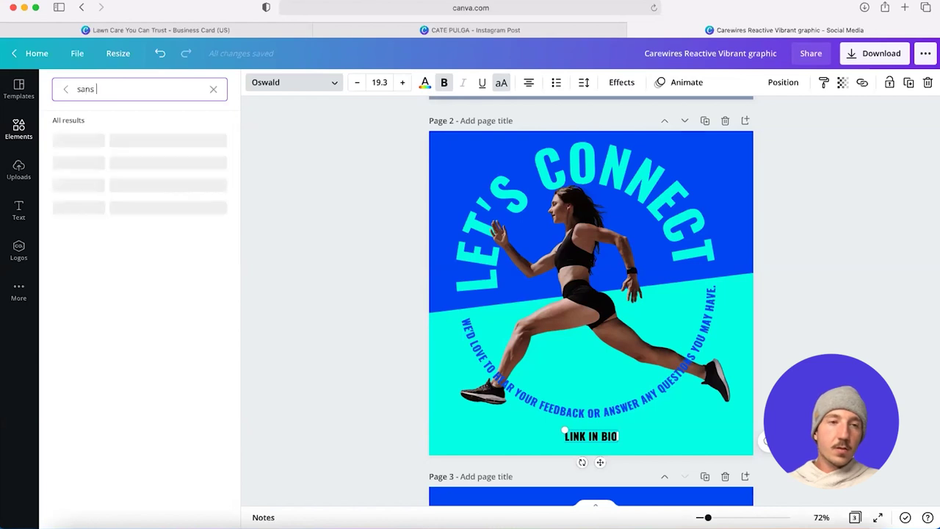
text(serif)
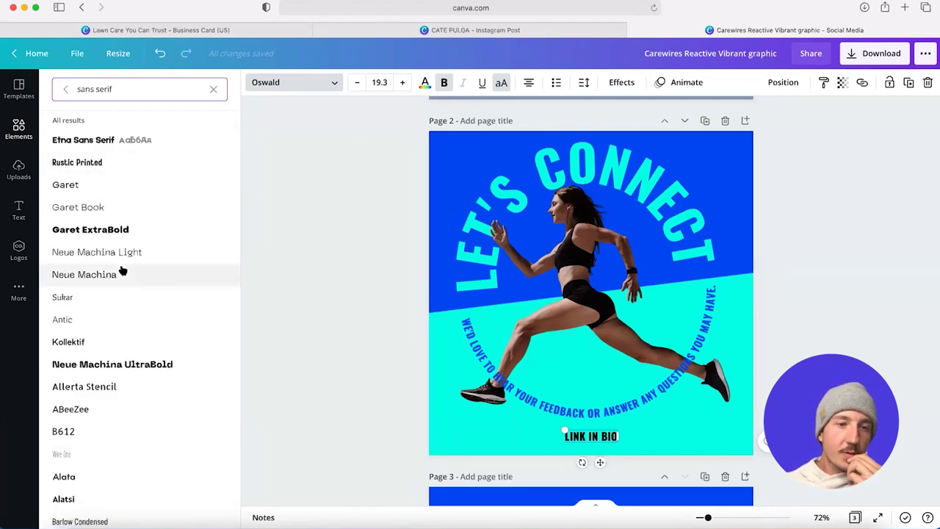
scroll(125, 315, down, 5)
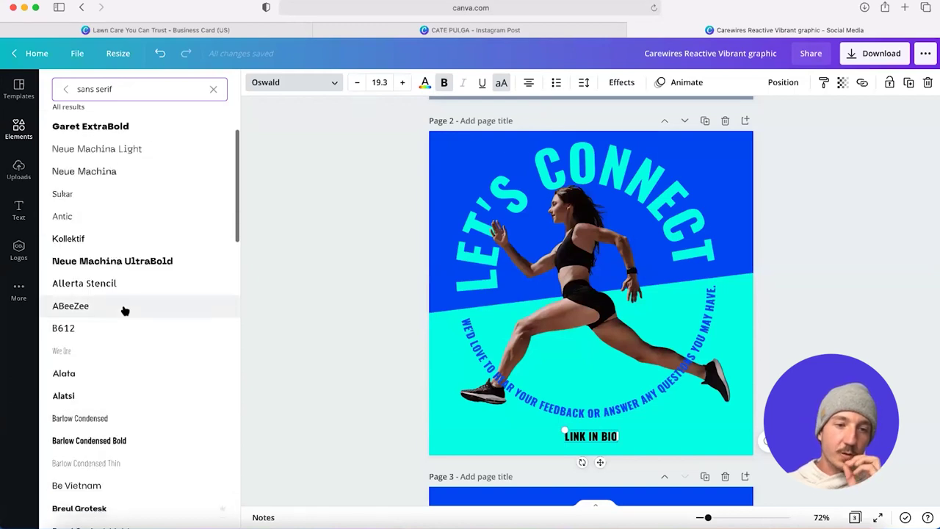
scroll(125, 310, down, 1)
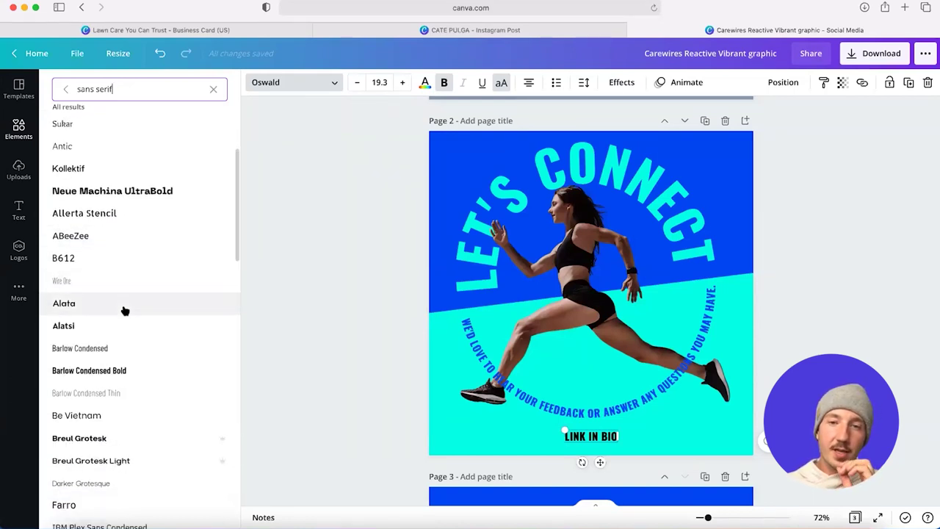
scroll(125, 311, down, 3)
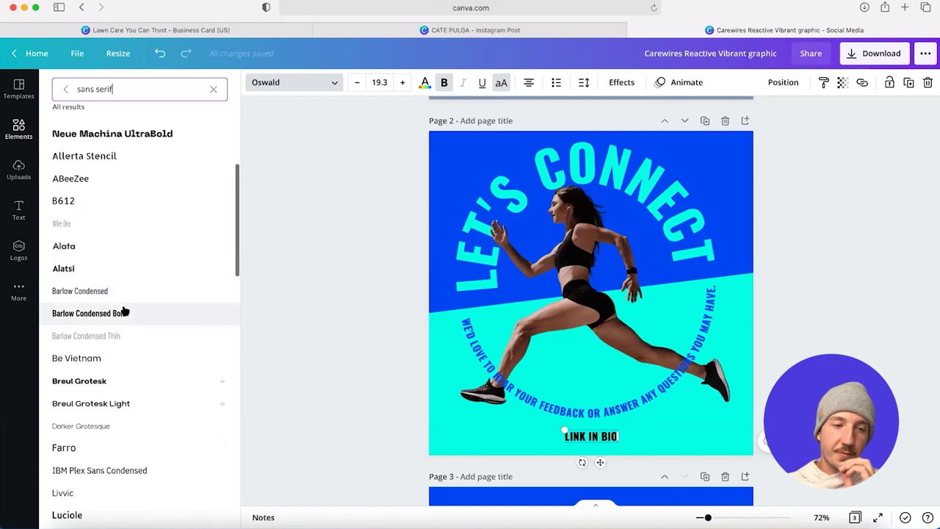
scroll(124, 311, down, 1)
scroll(125, 310, up, 8)
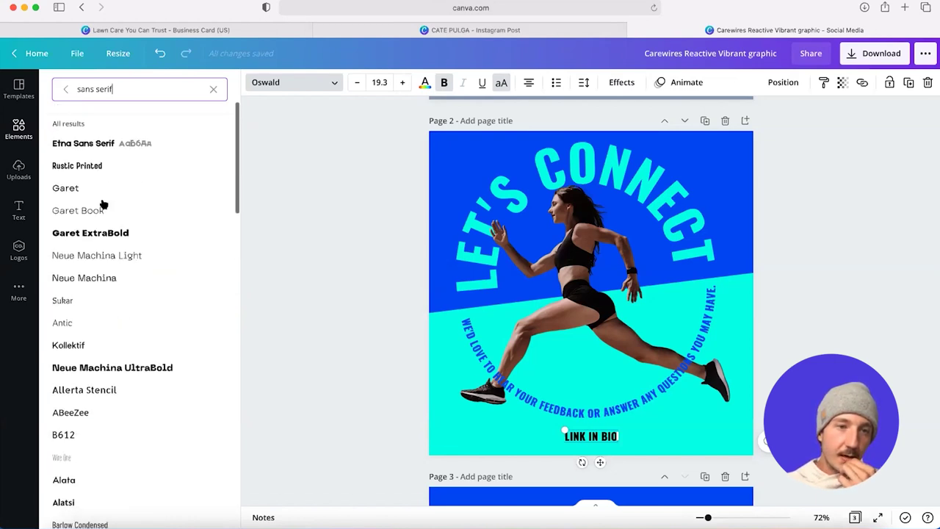
click(99, 208)
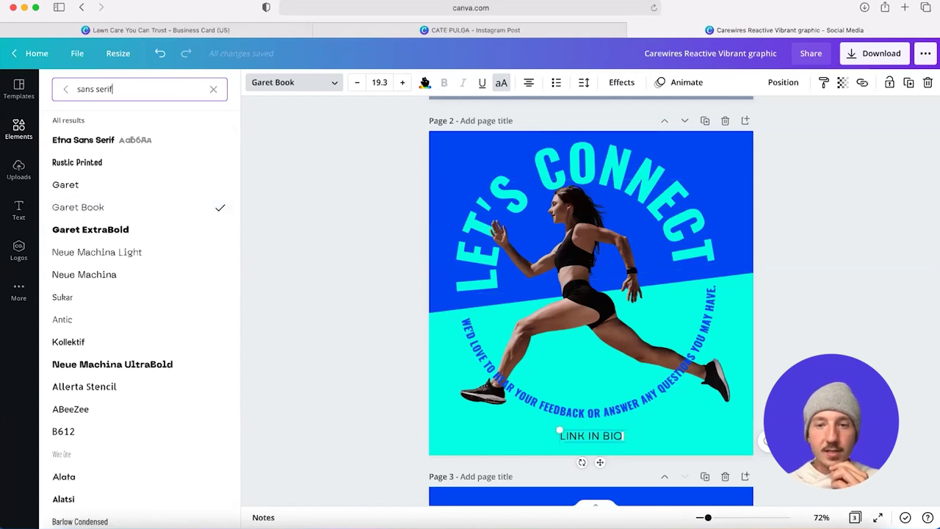
click(424, 82)
click(124, 149)
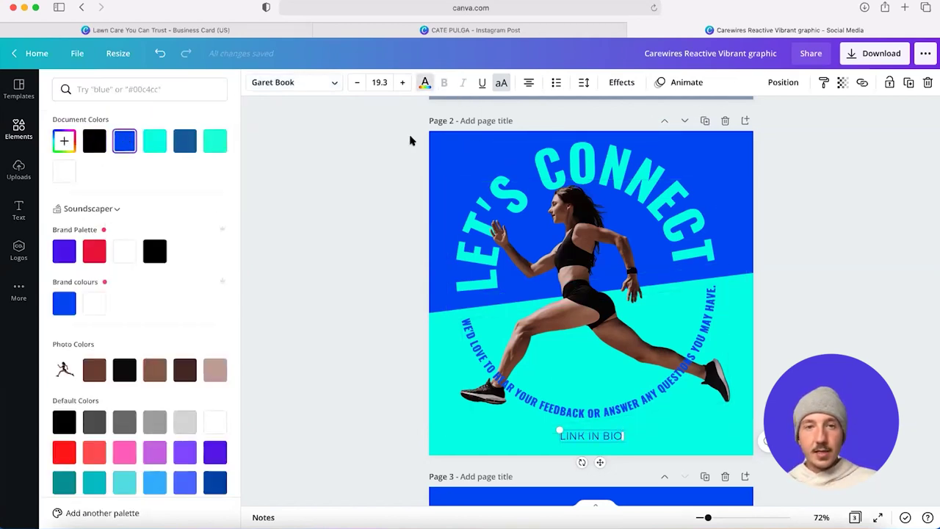
- Set LINK IN BIO to font size 14 and nudge it into place
click(388, 82)
text(14)
key(Return)
drag(601, 460, 619, 436)
- Scale the runner, curved body text and LET'S CONNECT heading down together, then recentre LINK IN BIO
click(666, 285)
shift+click(657, 188)
shift+click(659, 186)
drag(732, 116, 724, 123)
click(866, 206)
drag(598, 433, 618, 431)
click(920, 261)
scroll(919, 261, down, 1)
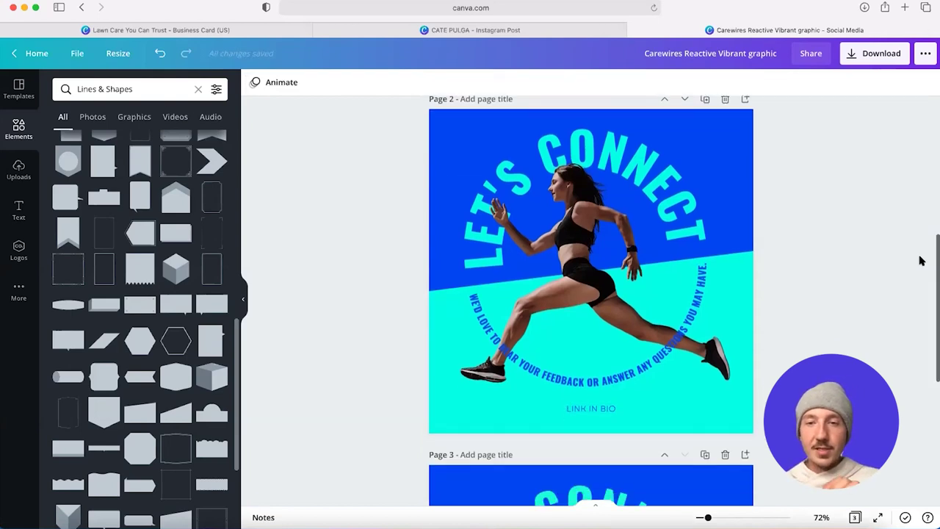
scroll(920, 261, up, 2)
scroll(917, 143, up, 2)
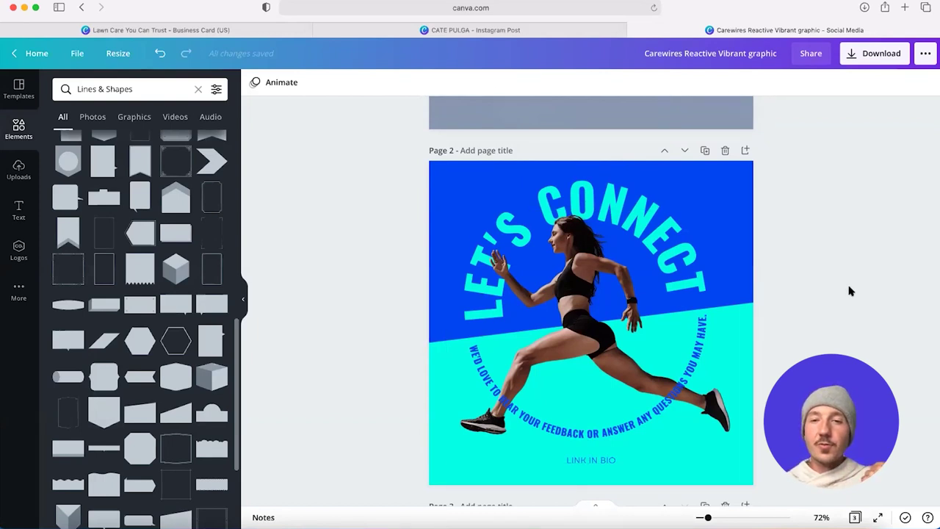
scroll(850, 291, down, 1)
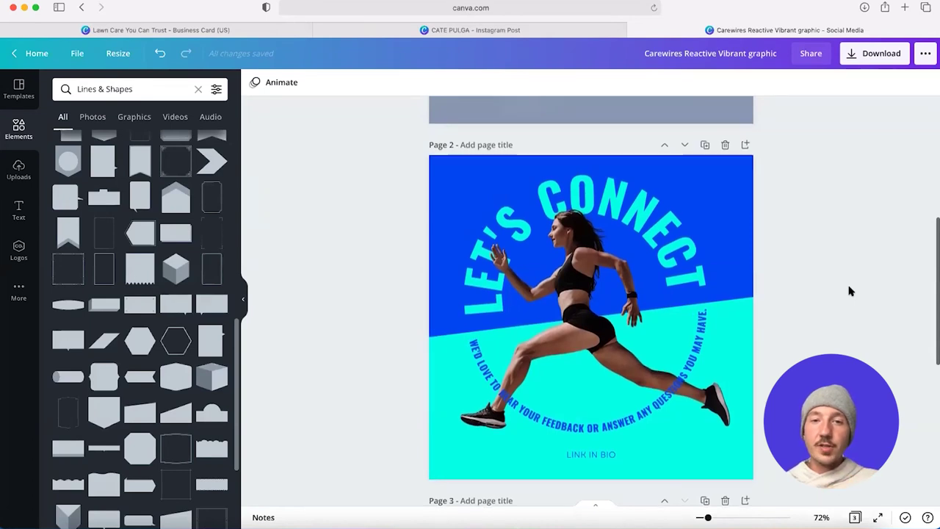
scroll(850, 291, up, 1)
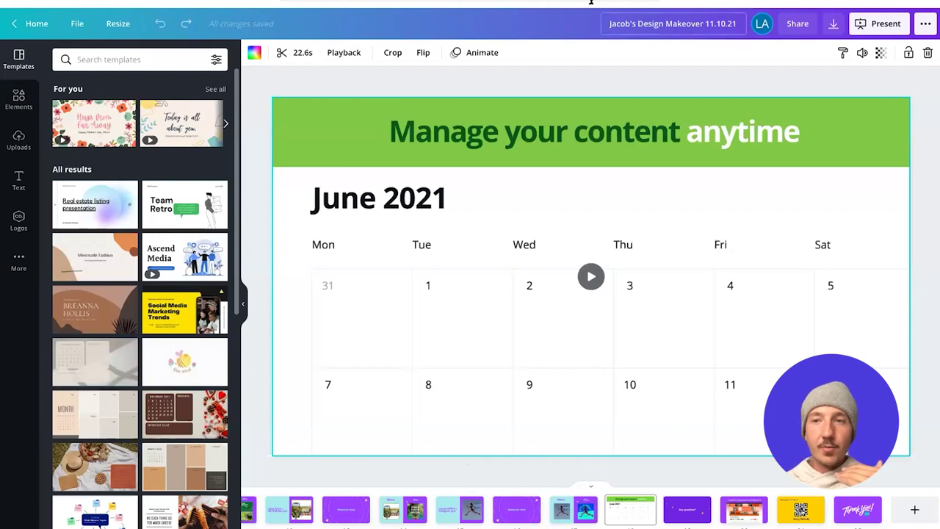
- Bring up the Present options for the design makeover presentation
click(888, 24)
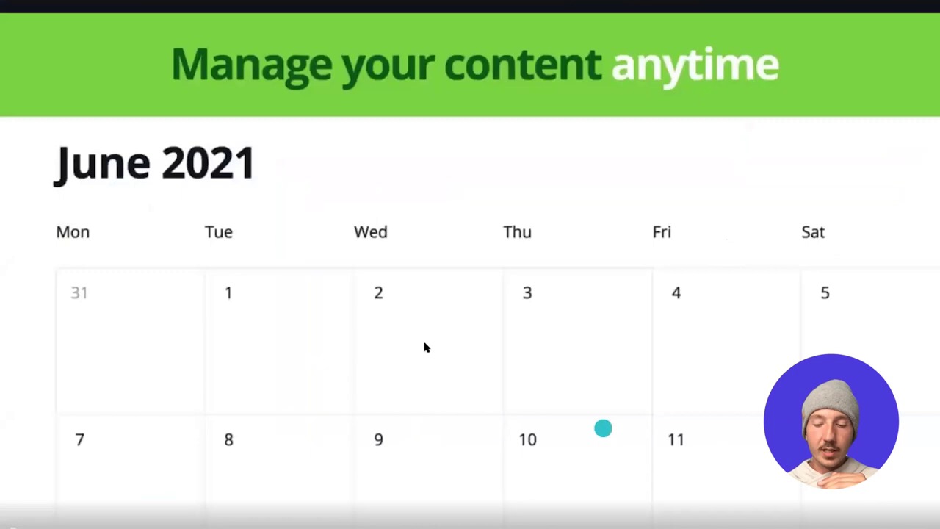
- Start the full-screen slideshow and advance to the Before/After runner comparison slide
key(Left)
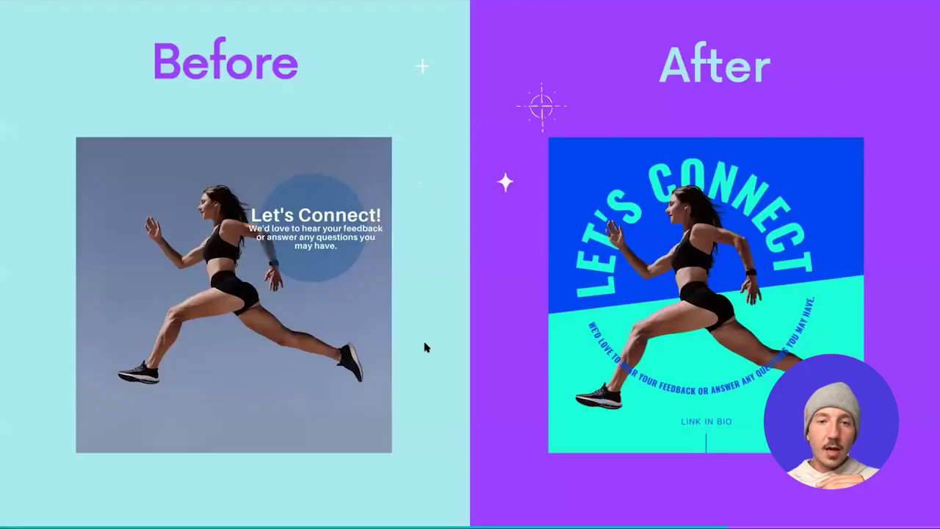